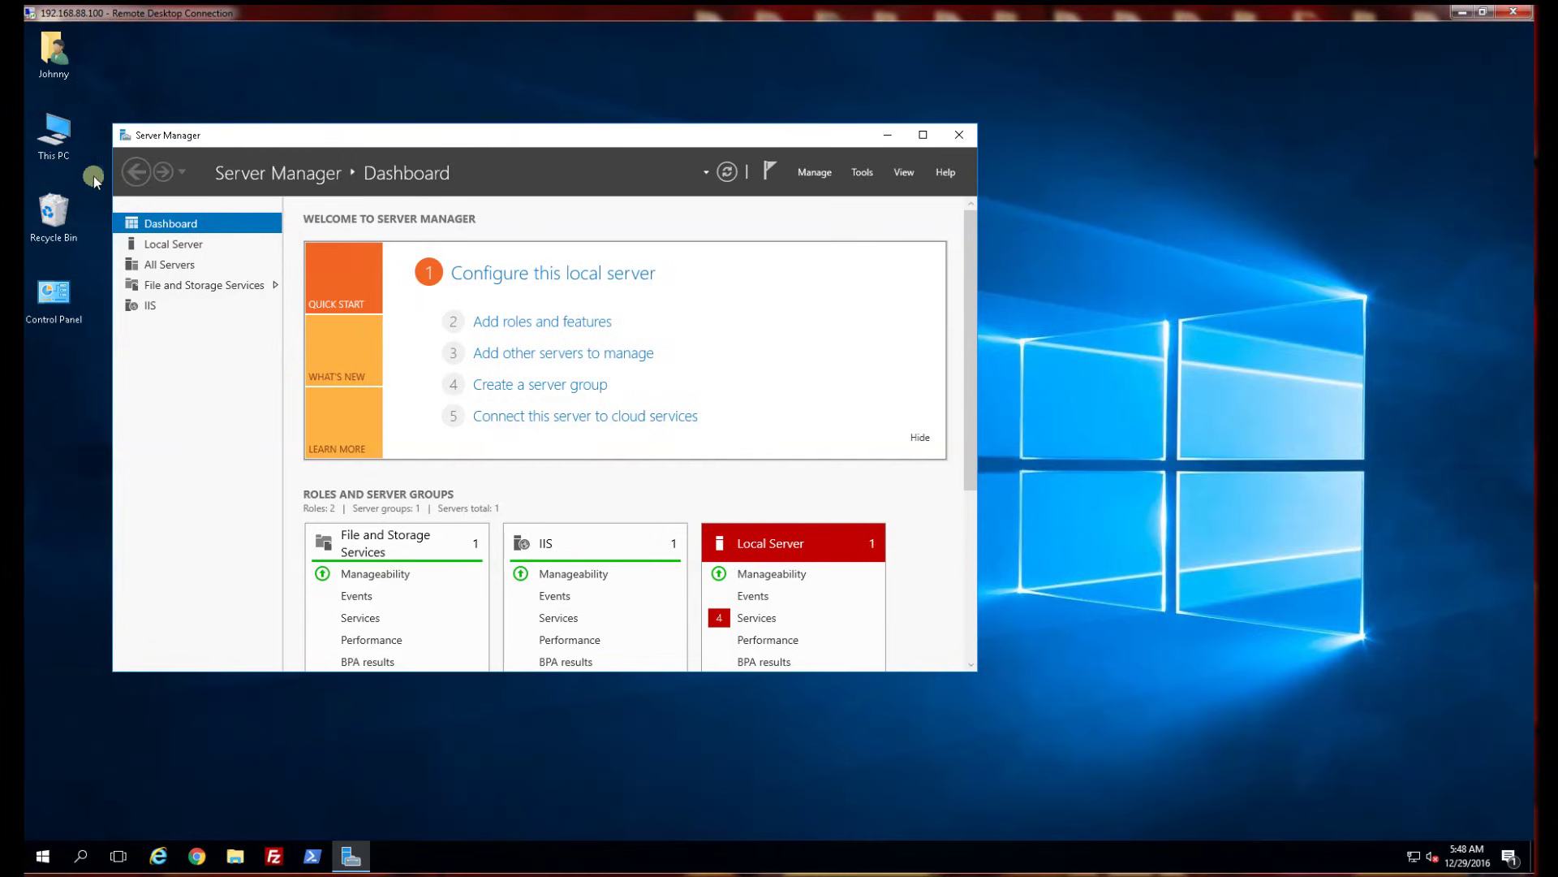
# Launch Server Manager on this computer and bring it to the front
pyautogui.rightClick(54, 142)
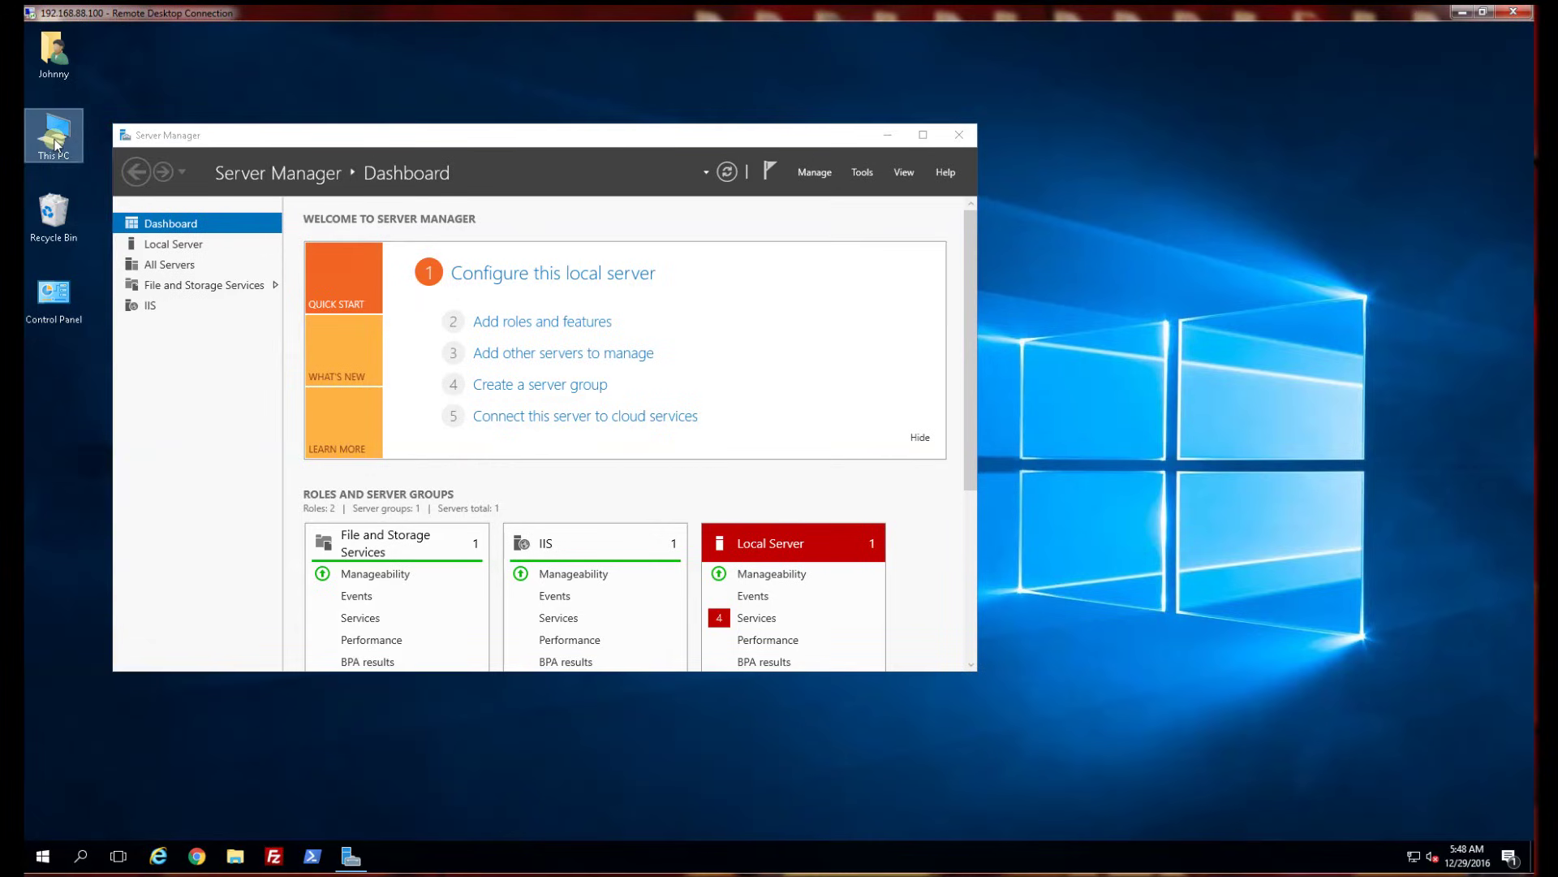
pyautogui.click(101, 192)
pyautogui.click(57, 859)
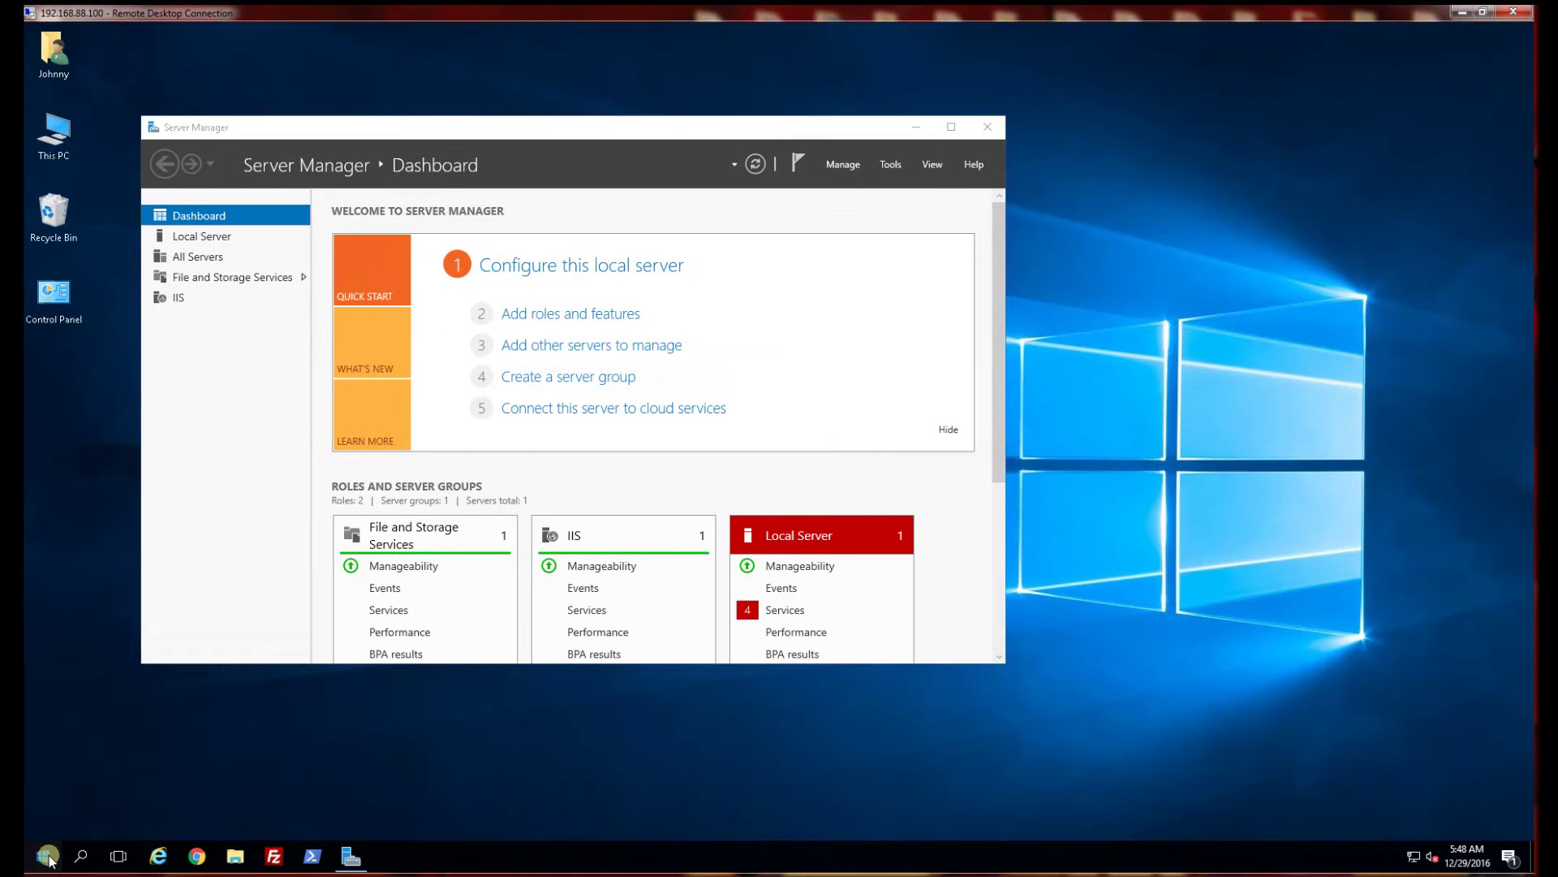
pyautogui.click(311, 433)
# Start Add Roles and Features with role-based installation on the local server UNIVERSE
pyautogui.click(562, 316)
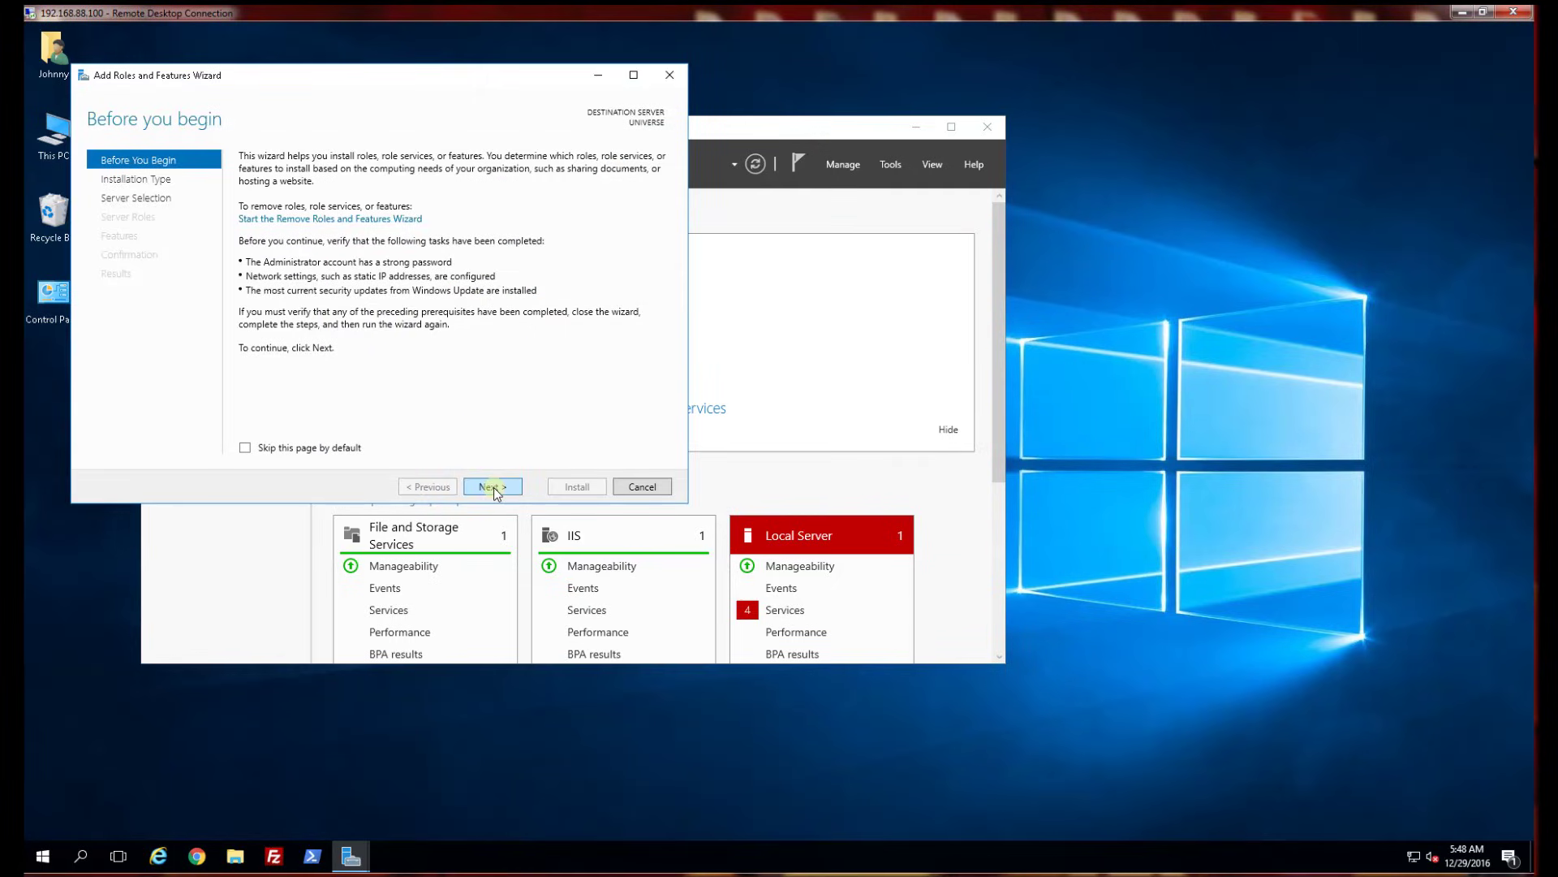
pyautogui.click(492, 487)
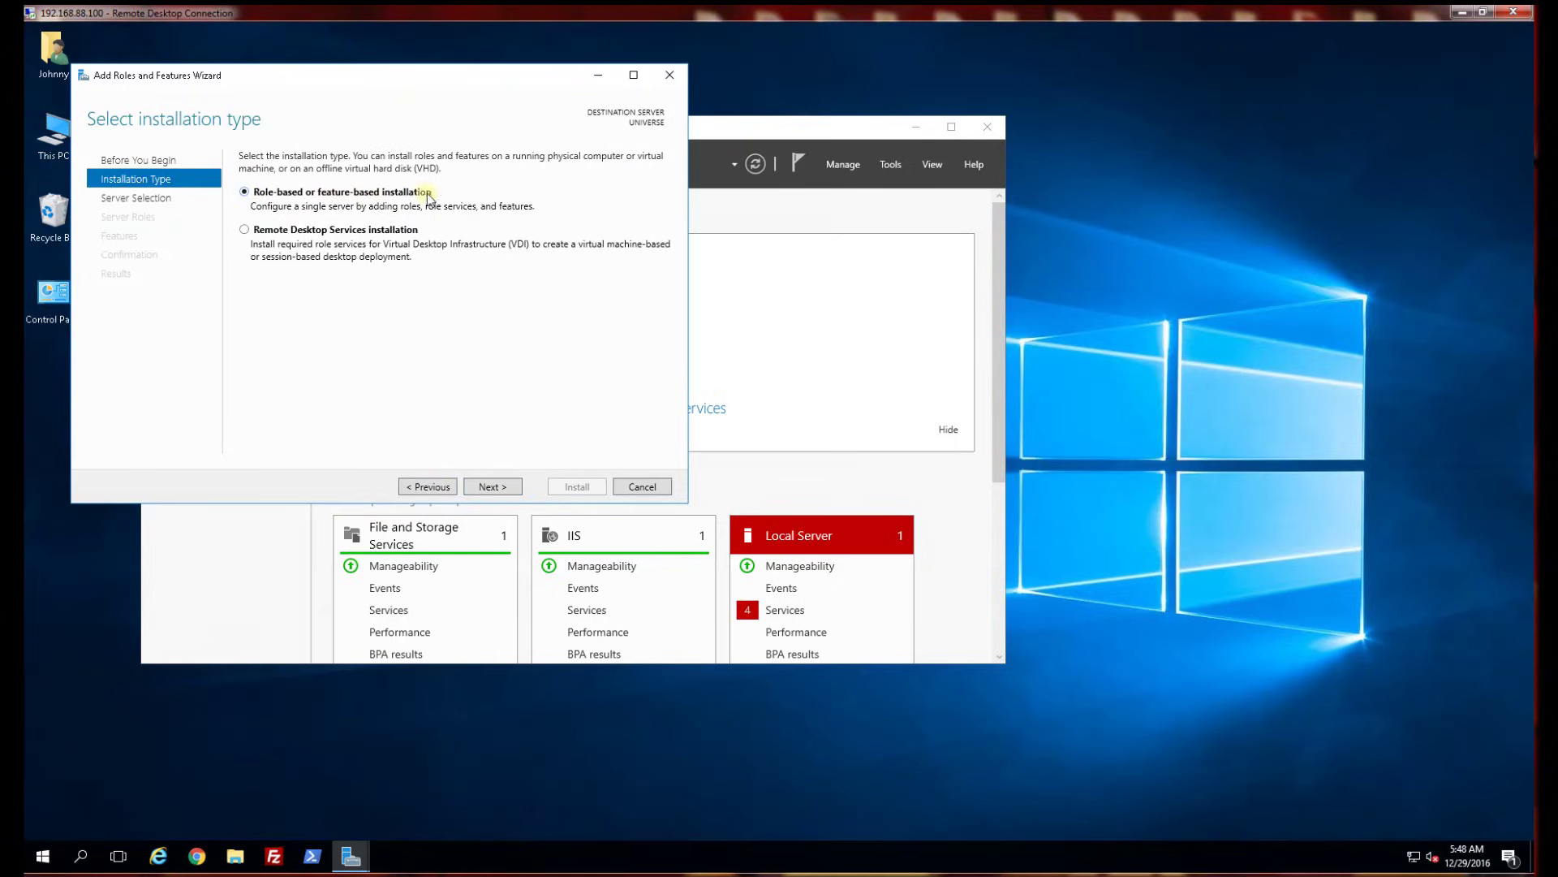
pyautogui.click(497, 488)
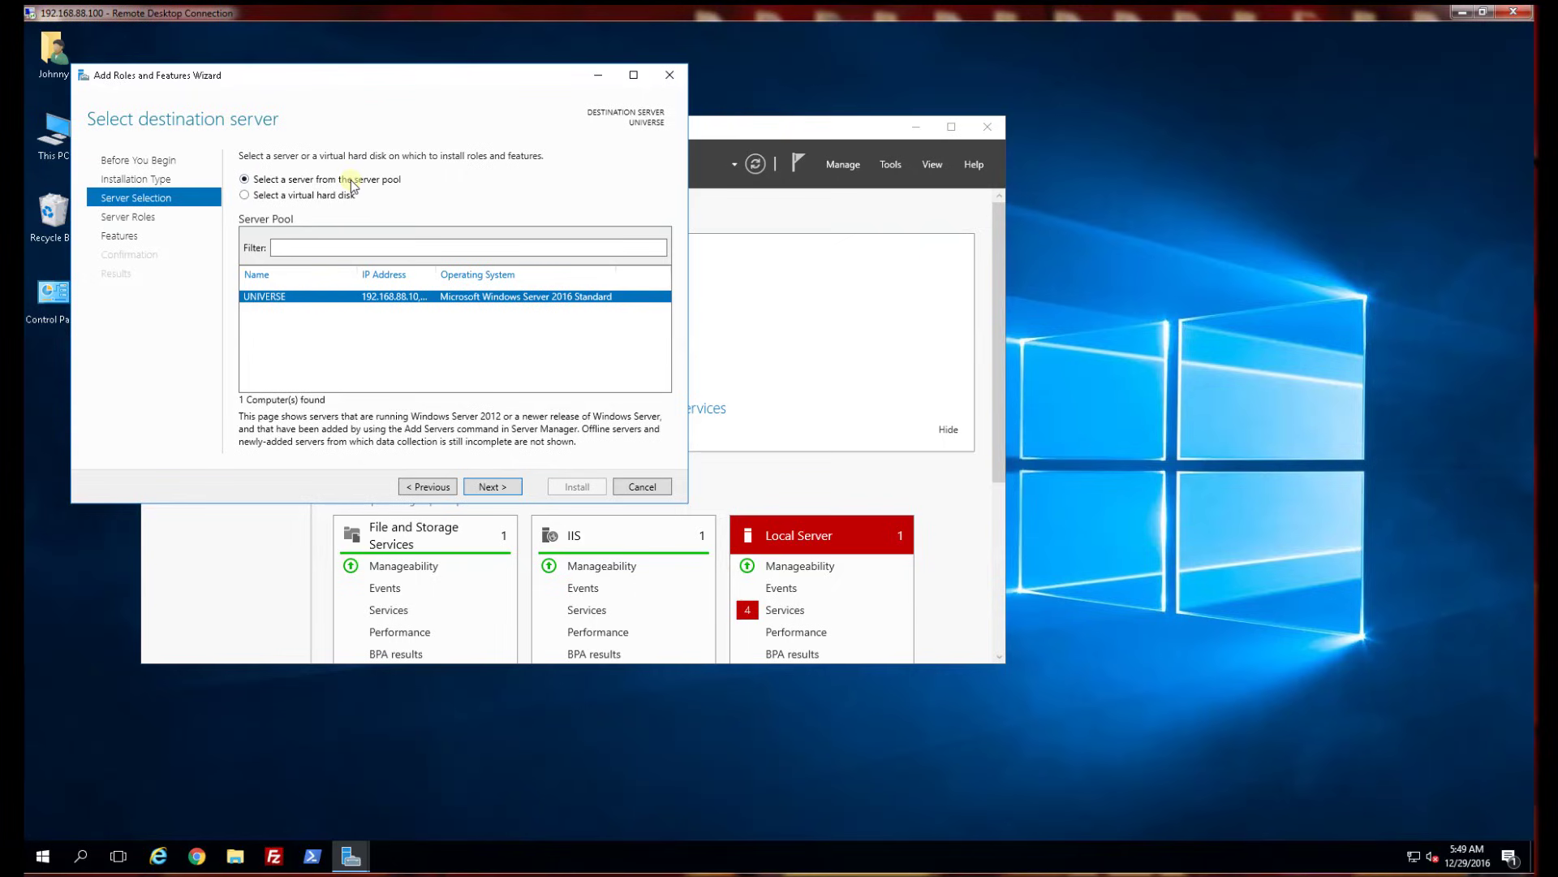
pyautogui.click(495, 487)
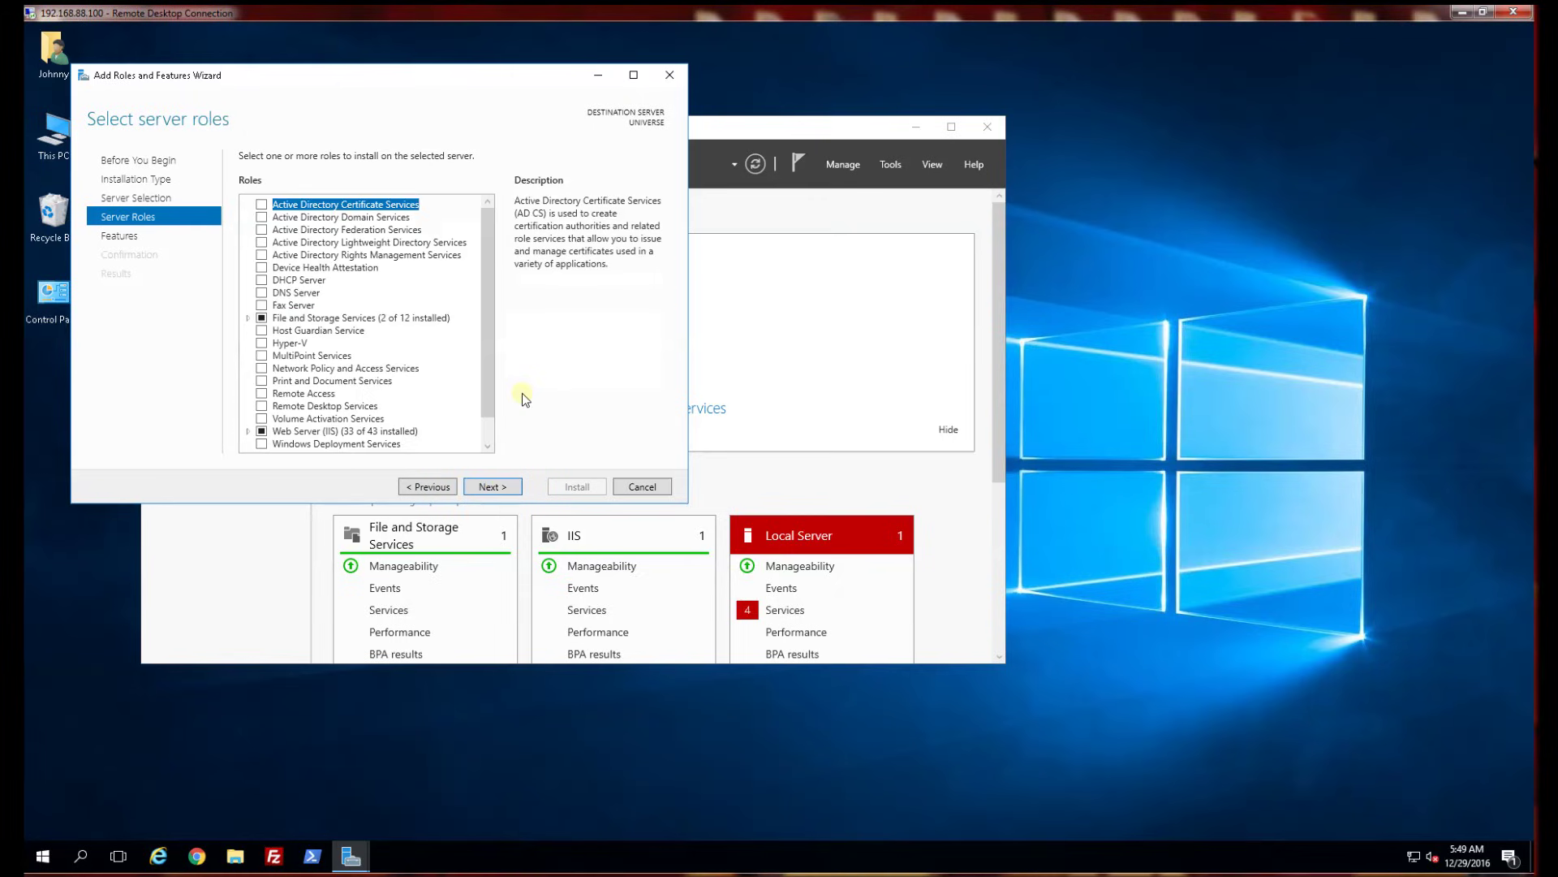
# Expand Web Server (IIS), then Management Tools, then IIS 6 Management Compatibility in the roles list
pyautogui.scroll(-1, 487, 325)
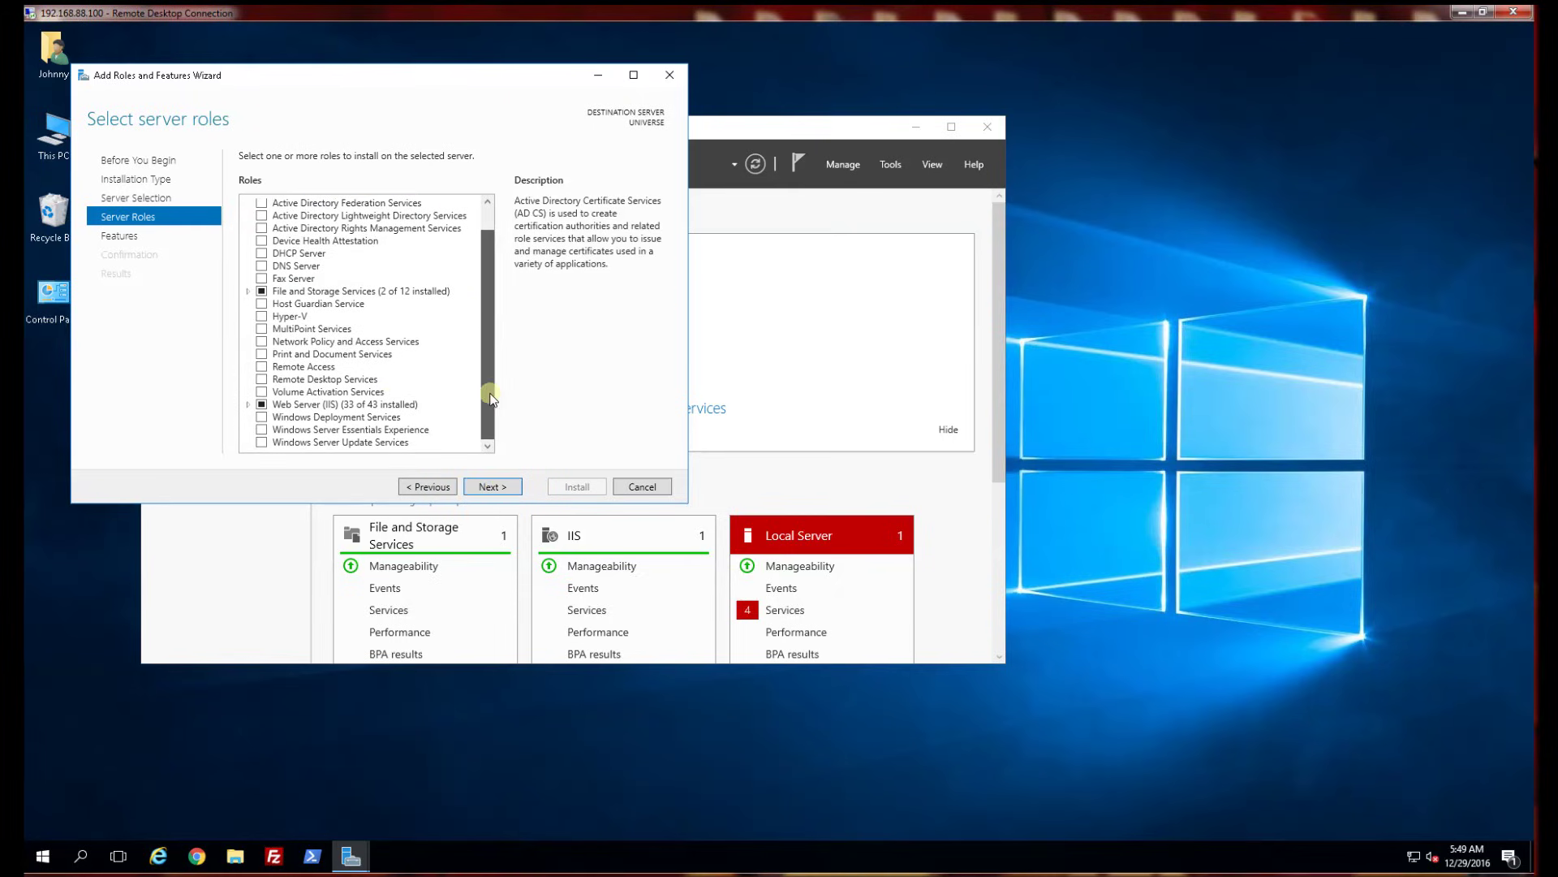
pyautogui.click(248, 404)
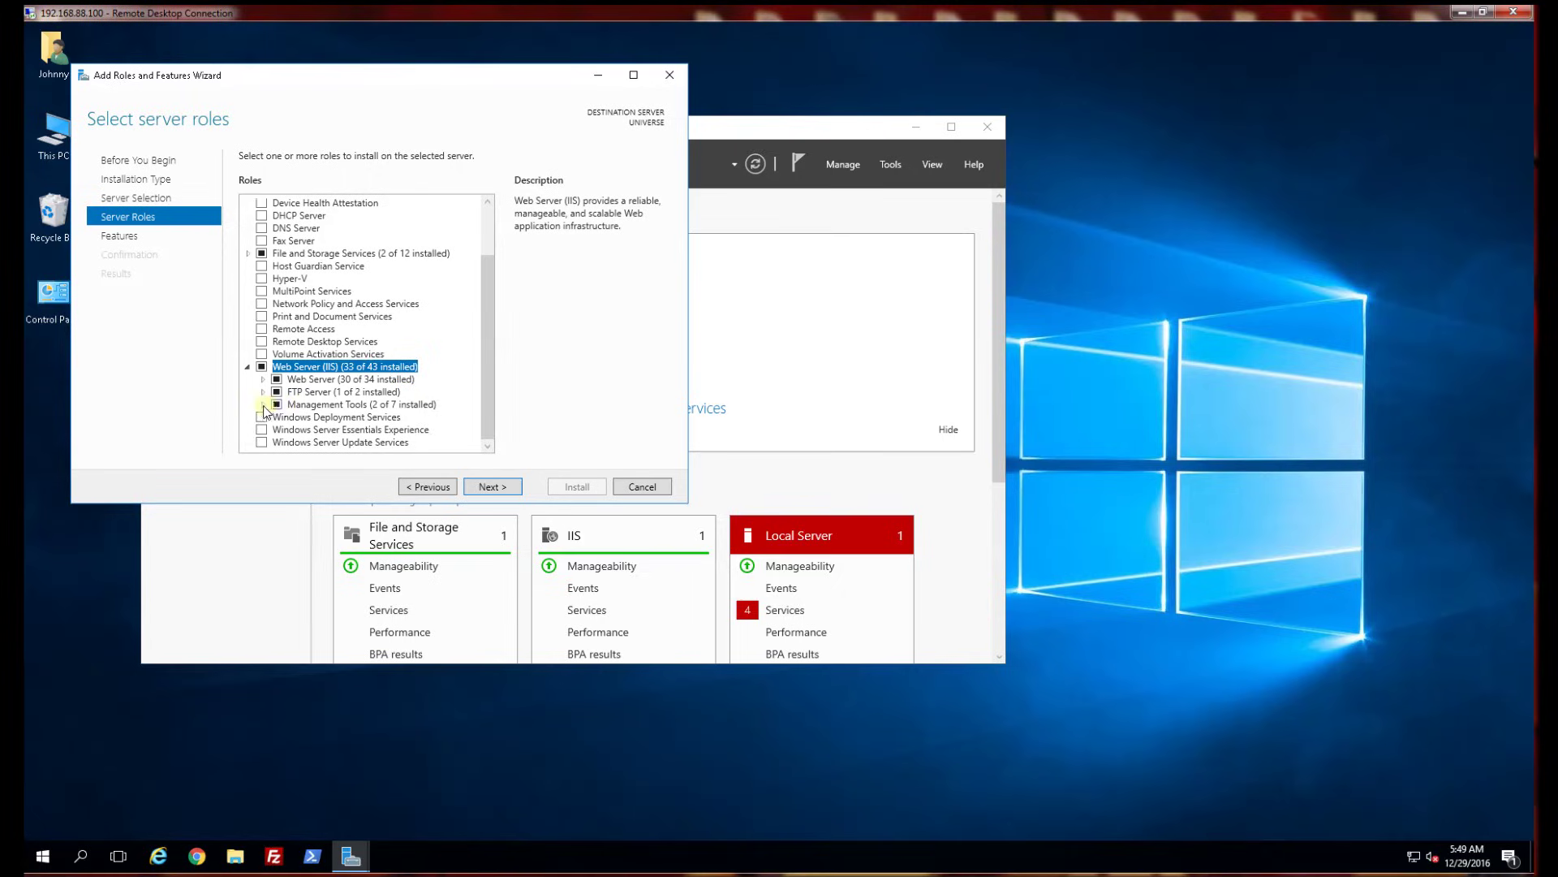
pyautogui.click(263, 405)
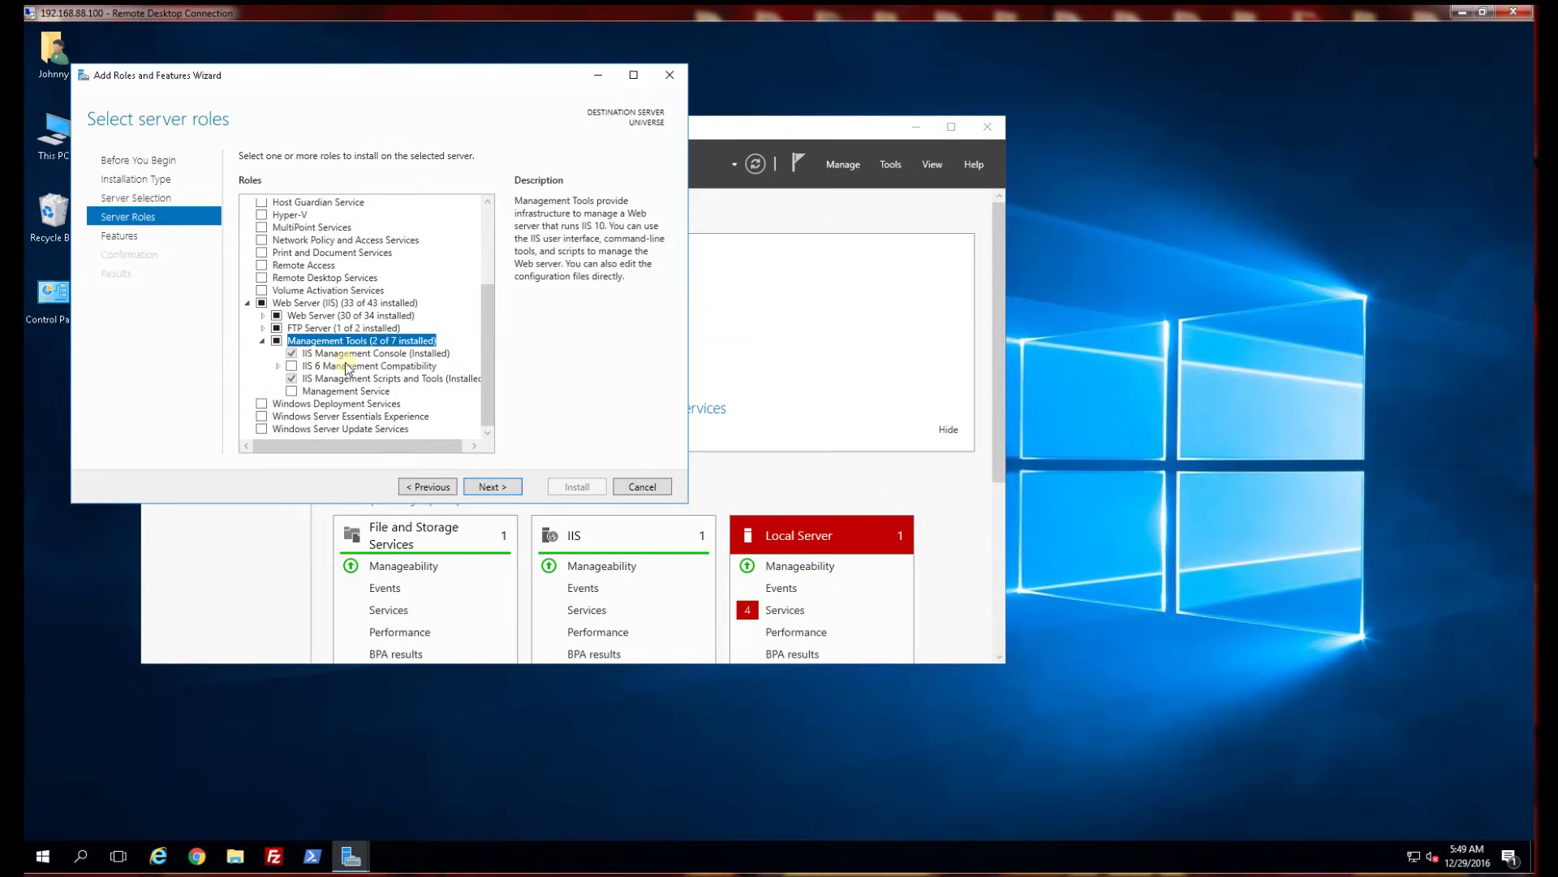
pyautogui.click(277, 367)
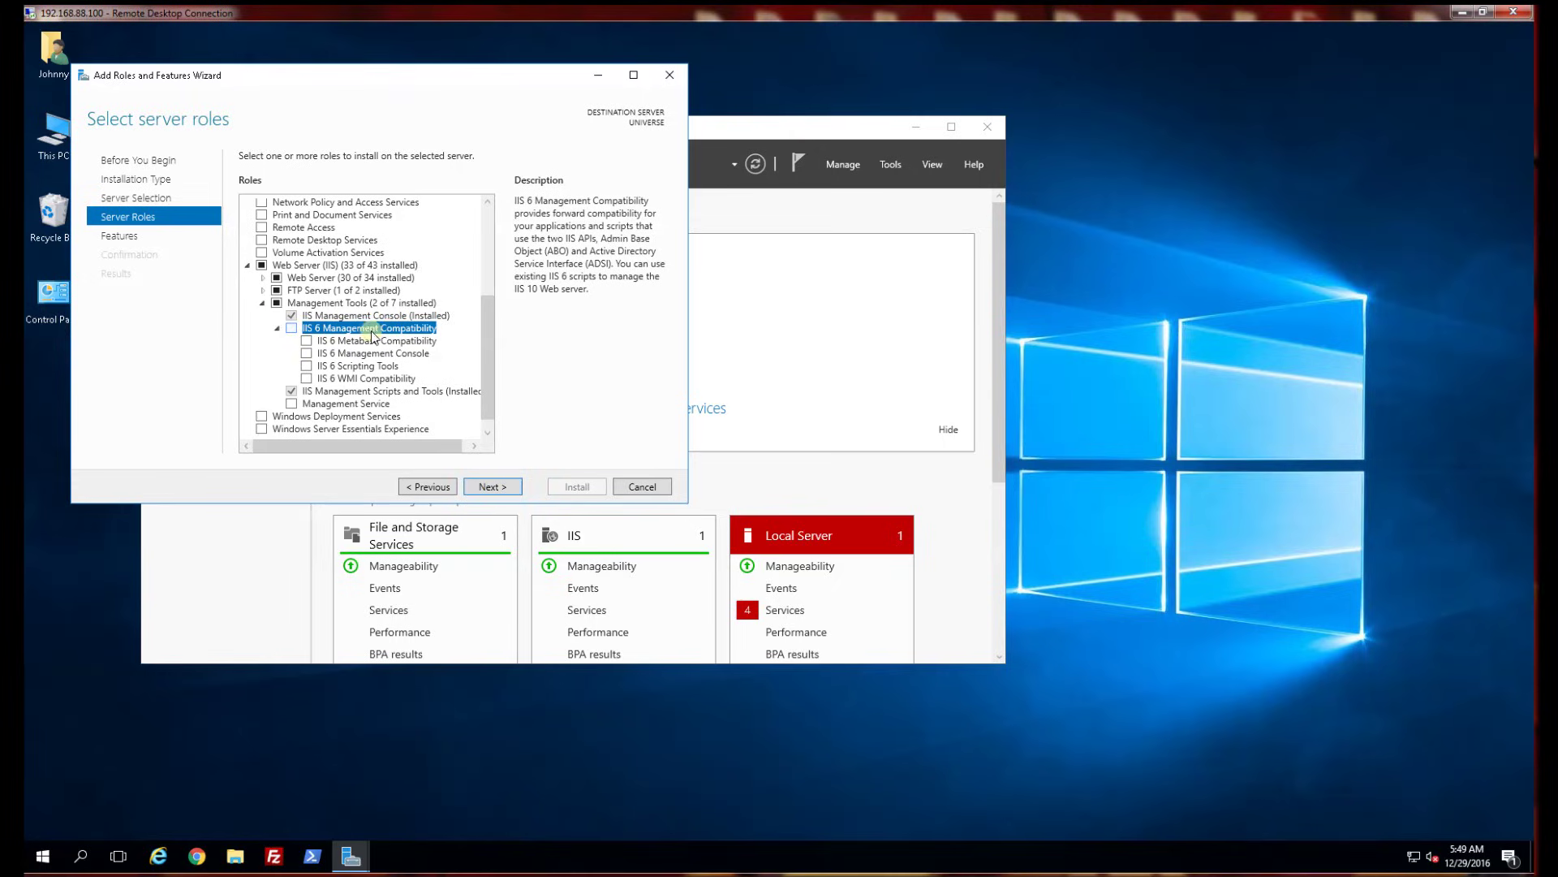
# Select SMTP Server on the Features page and add its required IIS 6 management features
pyautogui.click(489, 487)
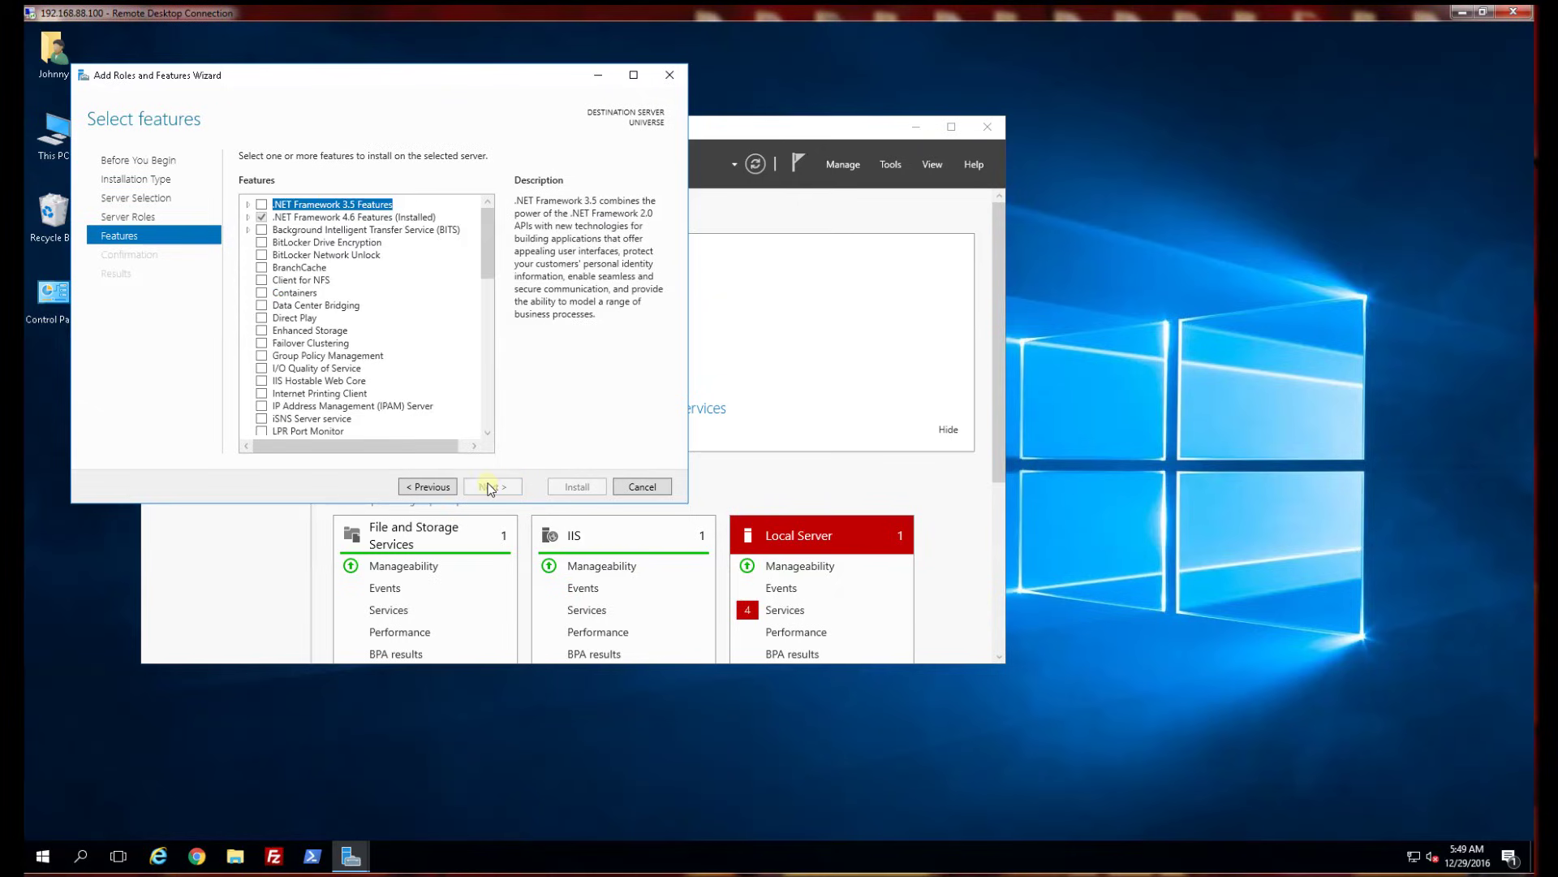
pyautogui.moveTo(489, 274); pyautogui.dragTo(493, 336)
pyautogui.scroll(-4, 365, 325)
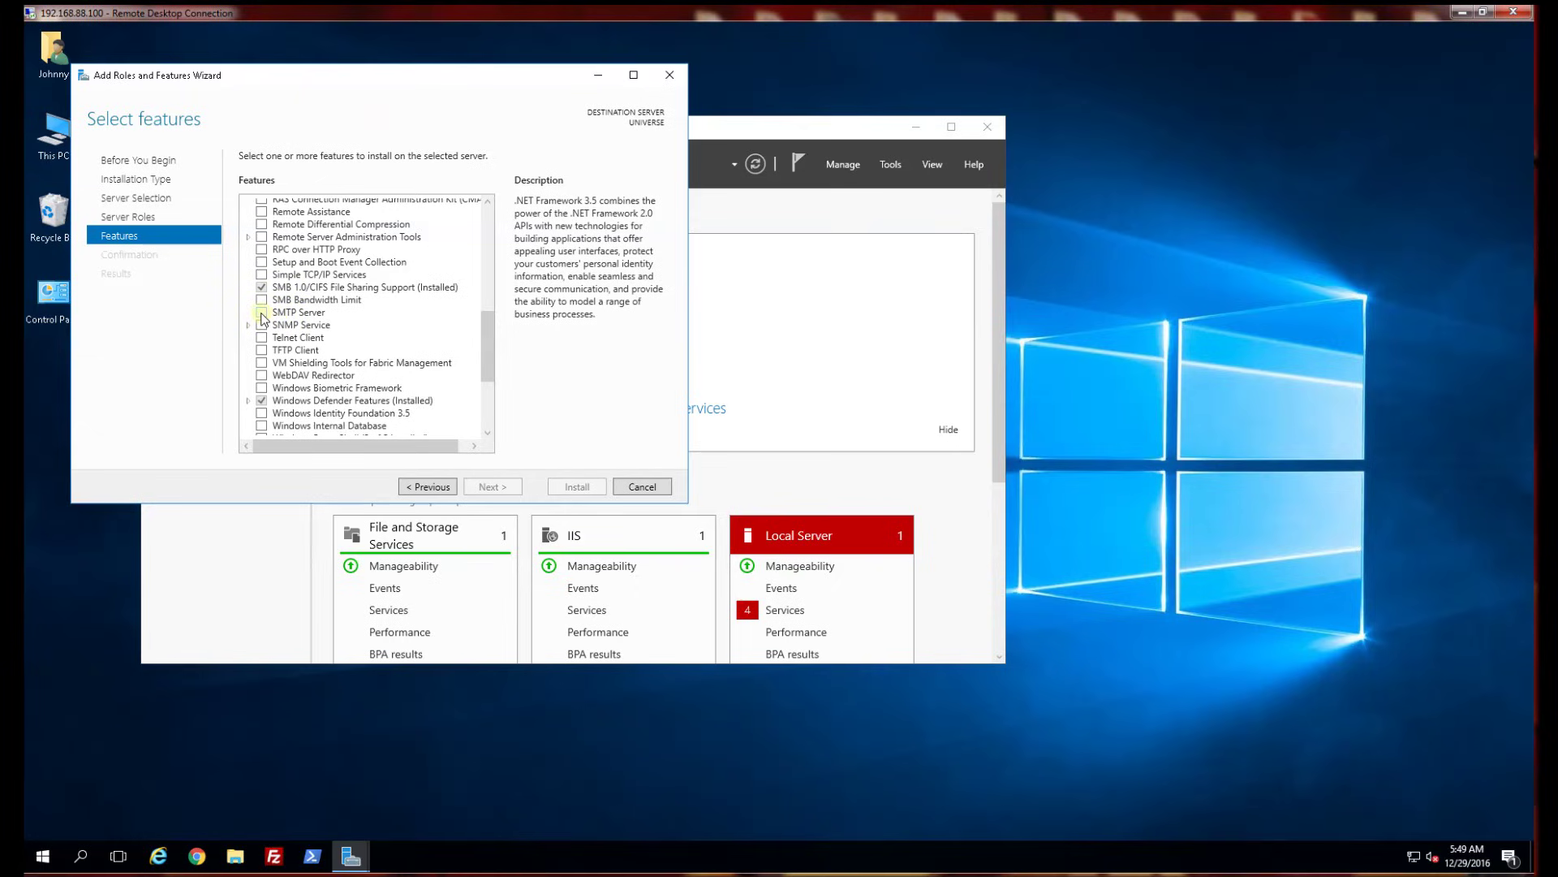
pyautogui.click(262, 314)
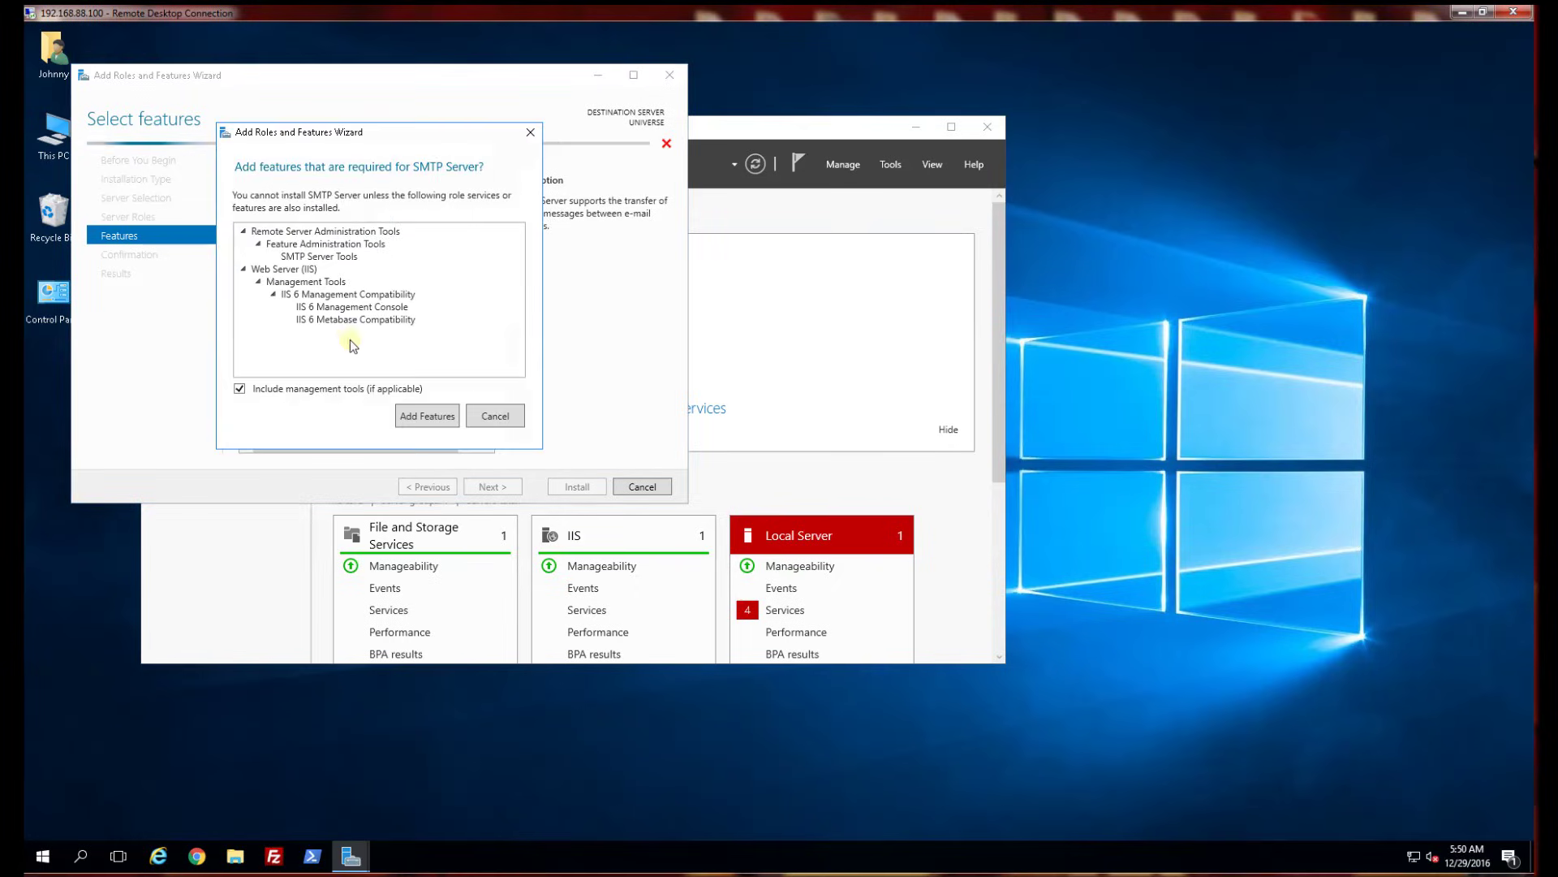
pyautogui.click(427, 416)
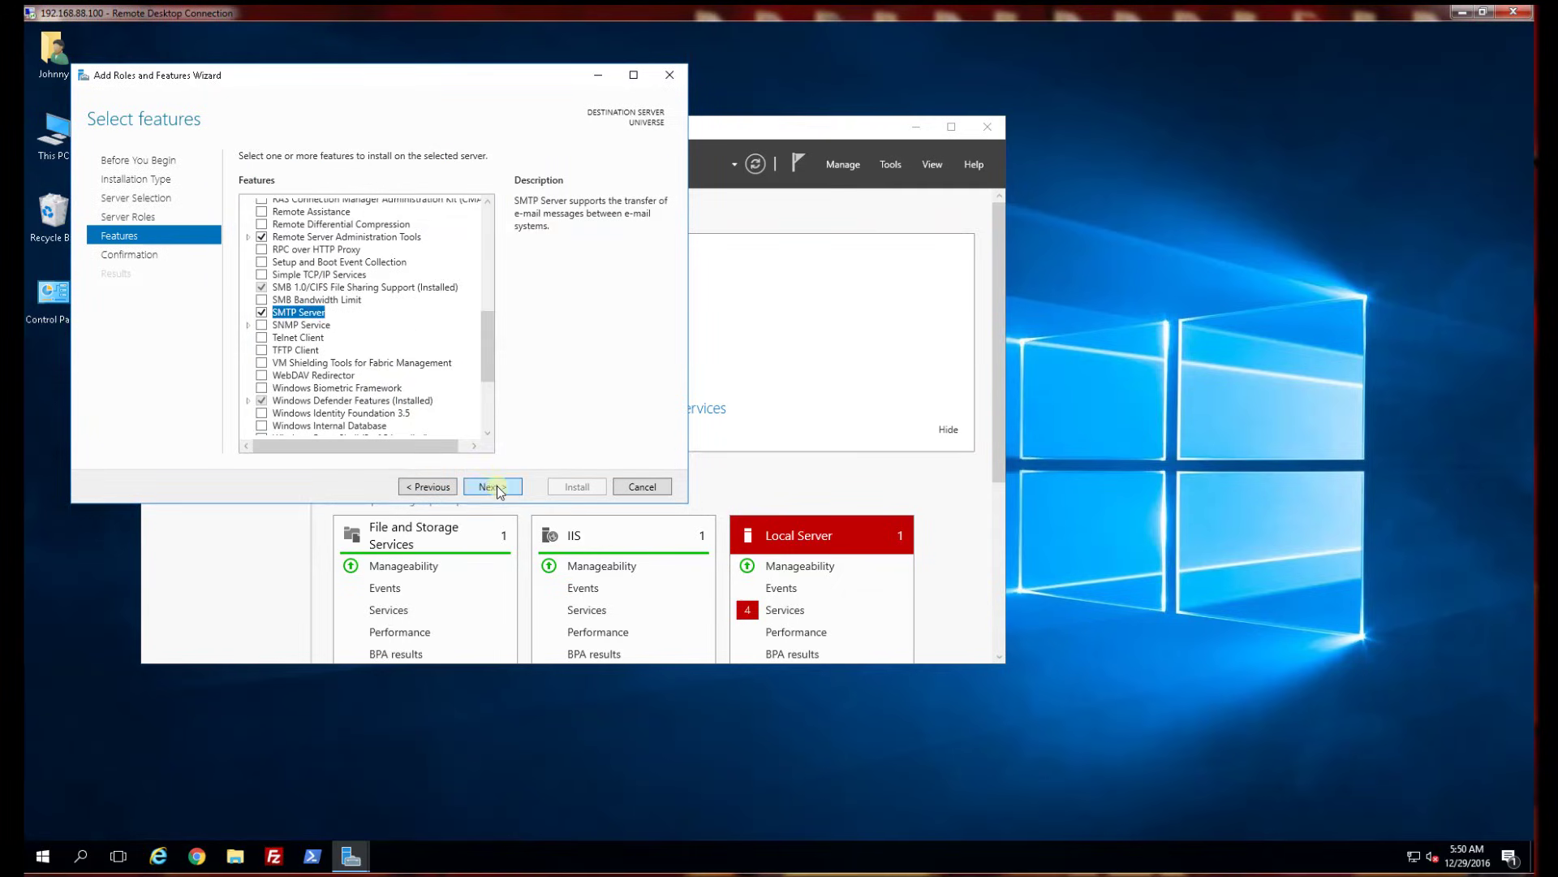
pyautogui.moveTo(488, 345); pyautogui.dragTo(488, 358)
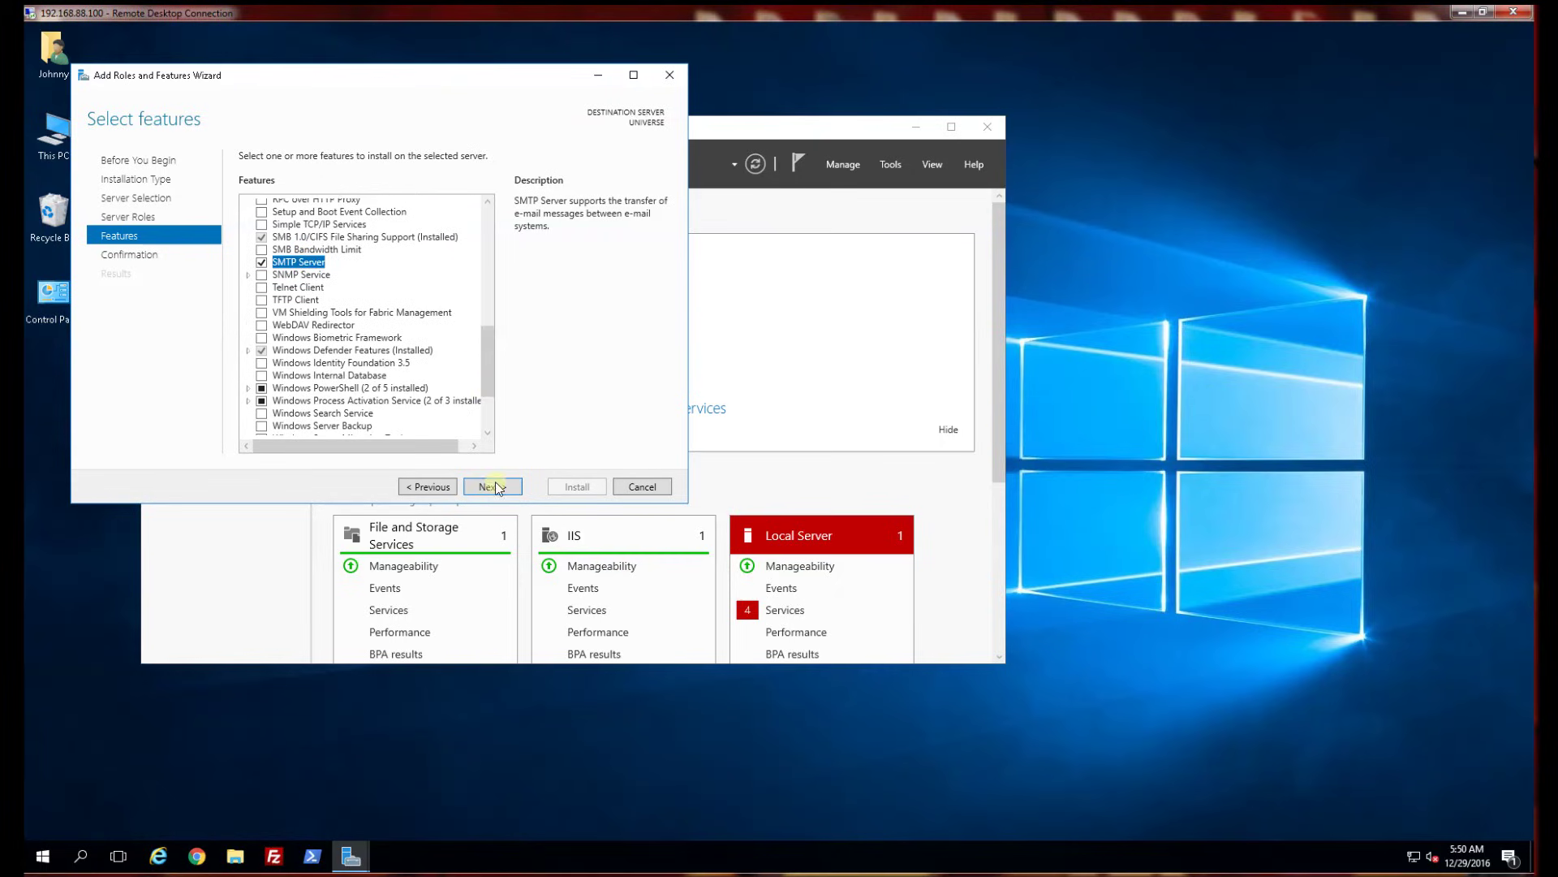
pyautogui.click(435, 490)
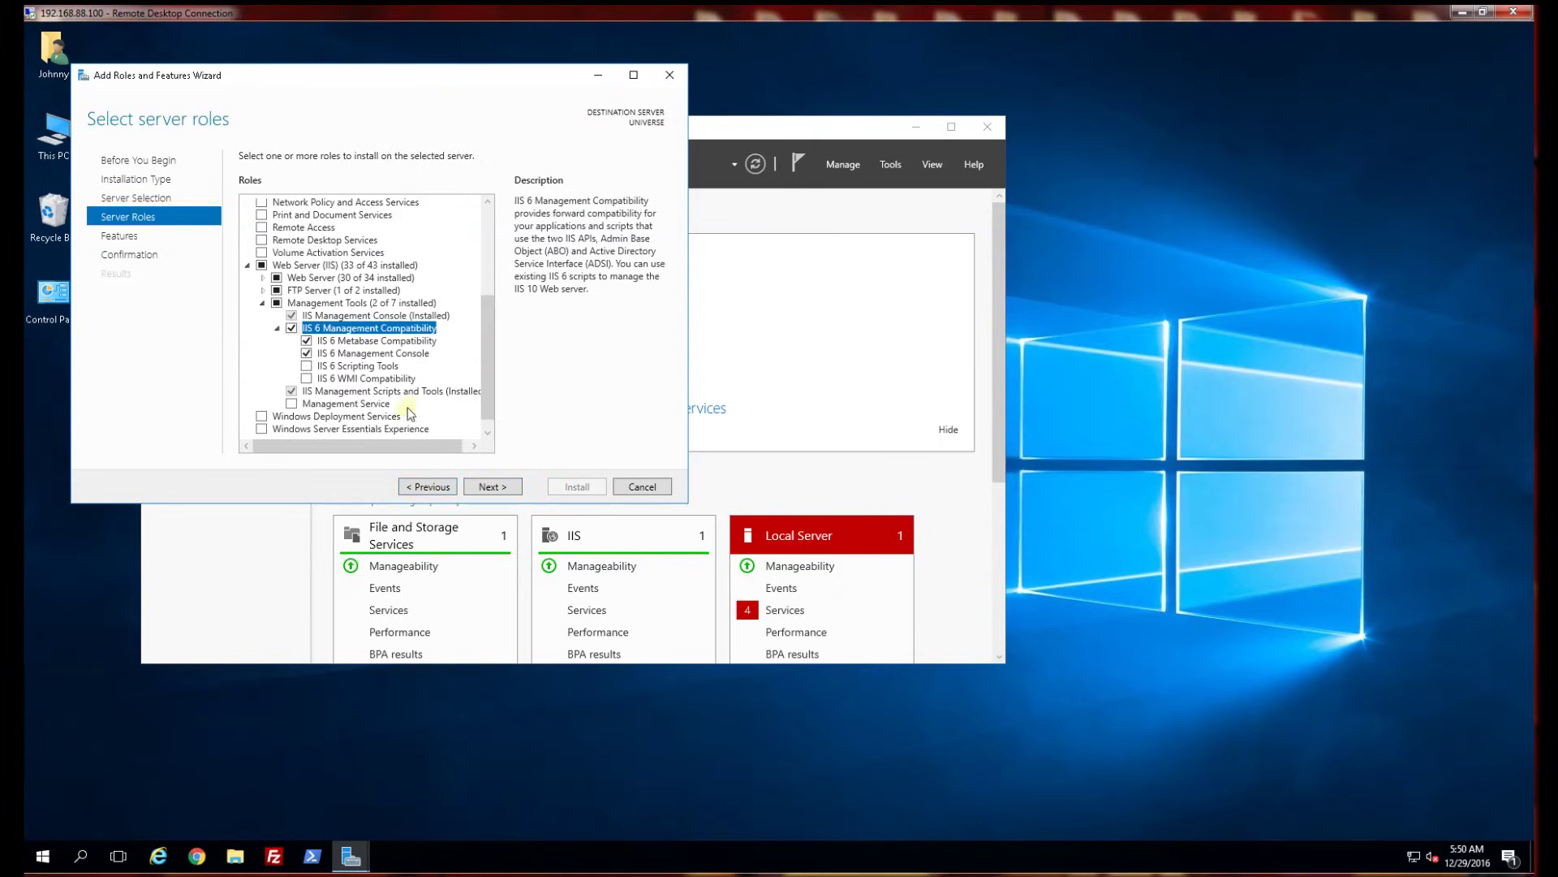
# Check IIS 6 Scripting Tools and IIS 6 WMI Compatibility under IIS 6 Management Compatibility
pyautogui.click(306, 367)
pyautogui.click(420, 423)
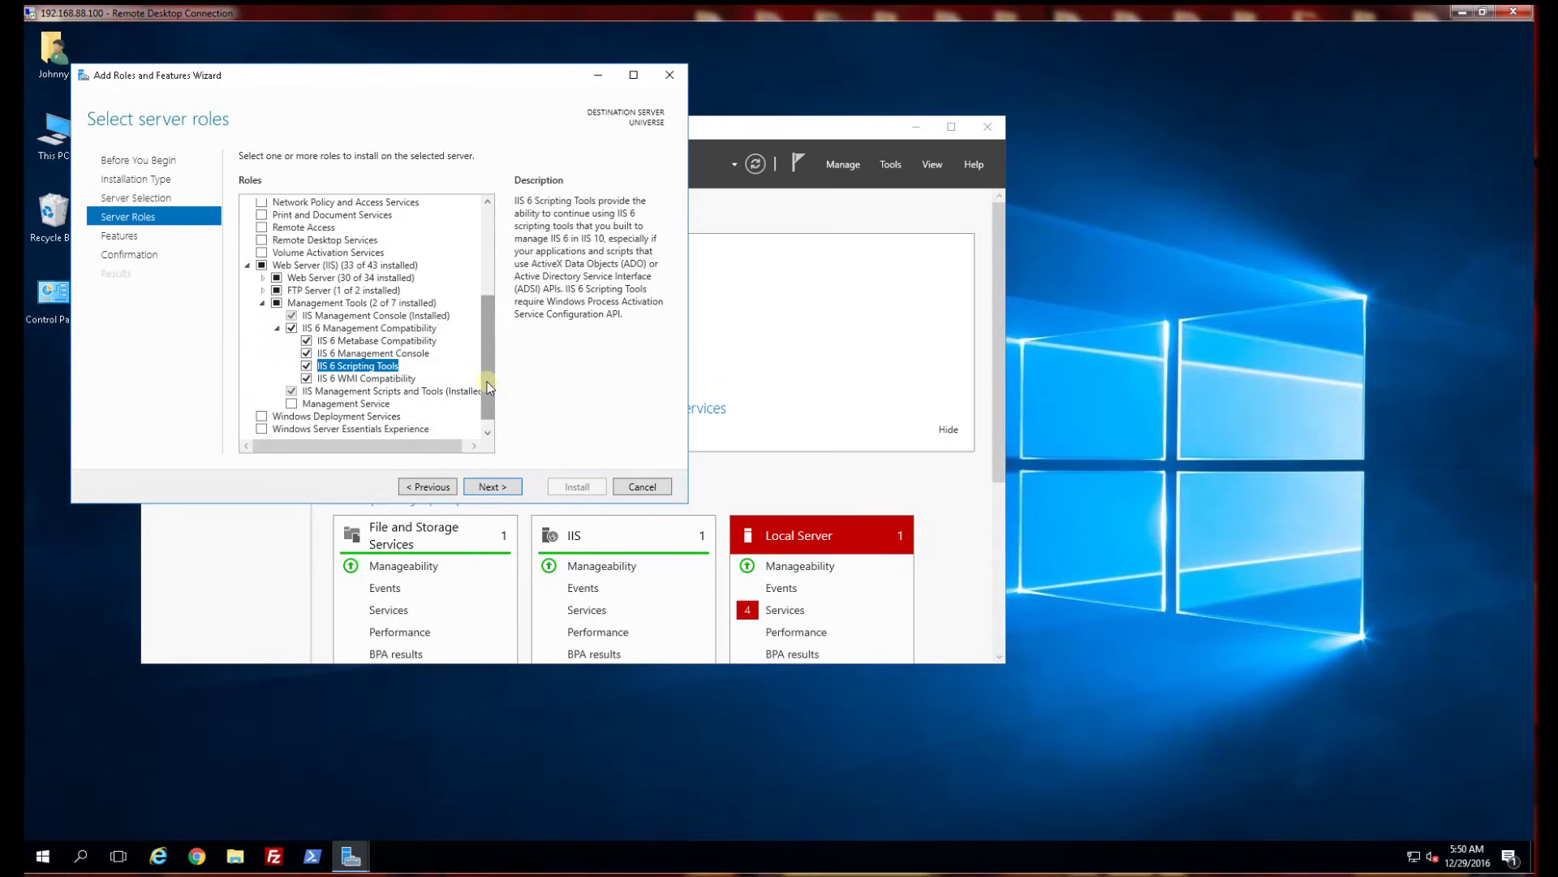
pyautogui.moveTo(489, 387); pyautogui.dragTo(490, 299)
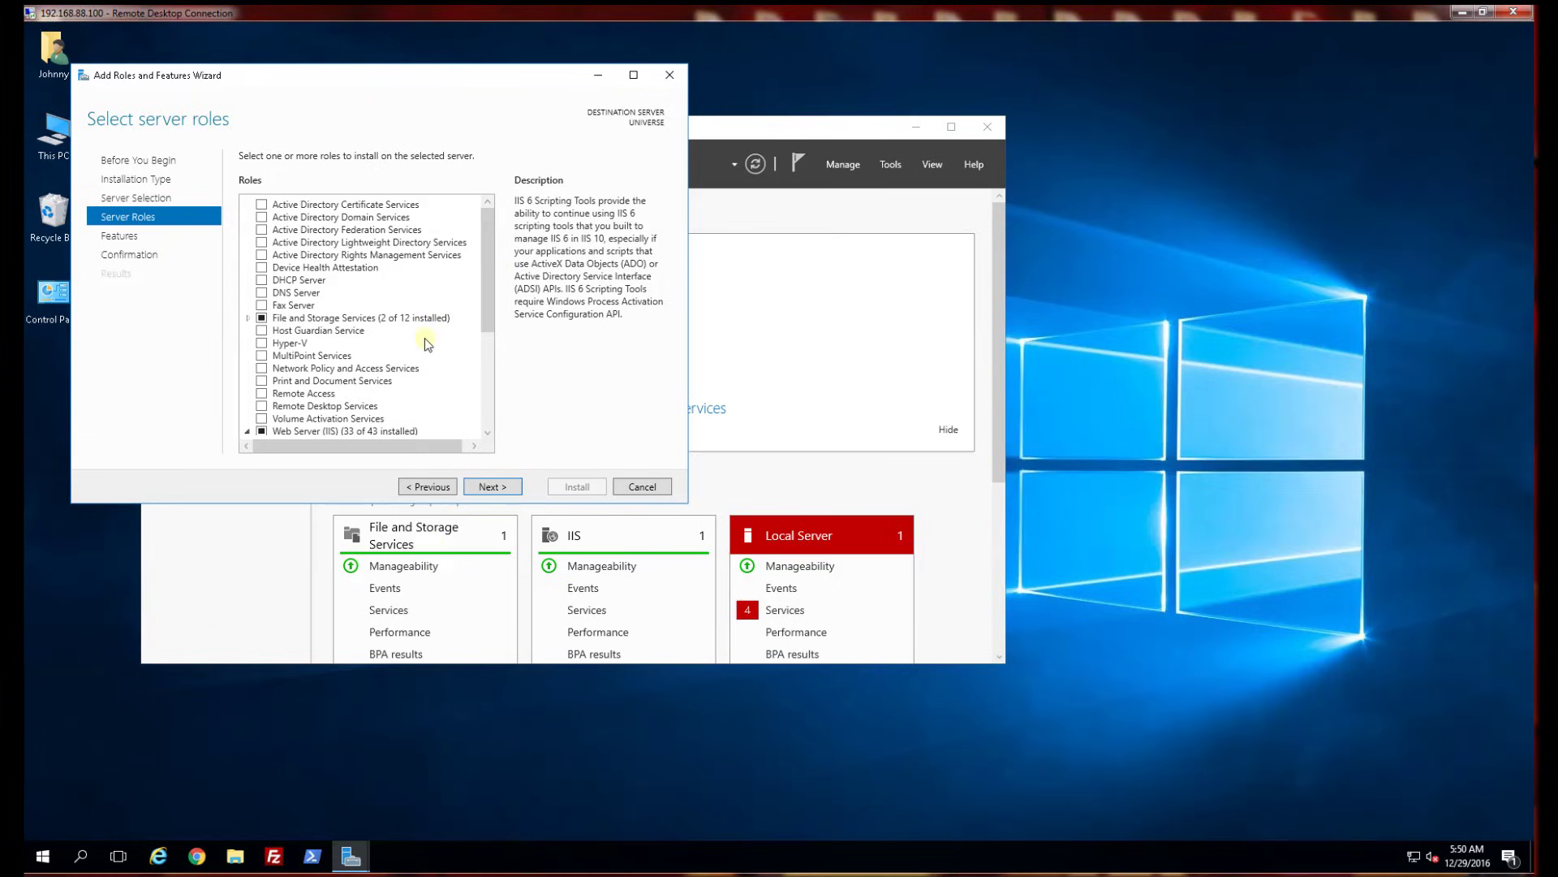
pyautogui.click(110, 217)
pyautogui.moveTo(487, 308); pyautogui.dragTo(485, 411)
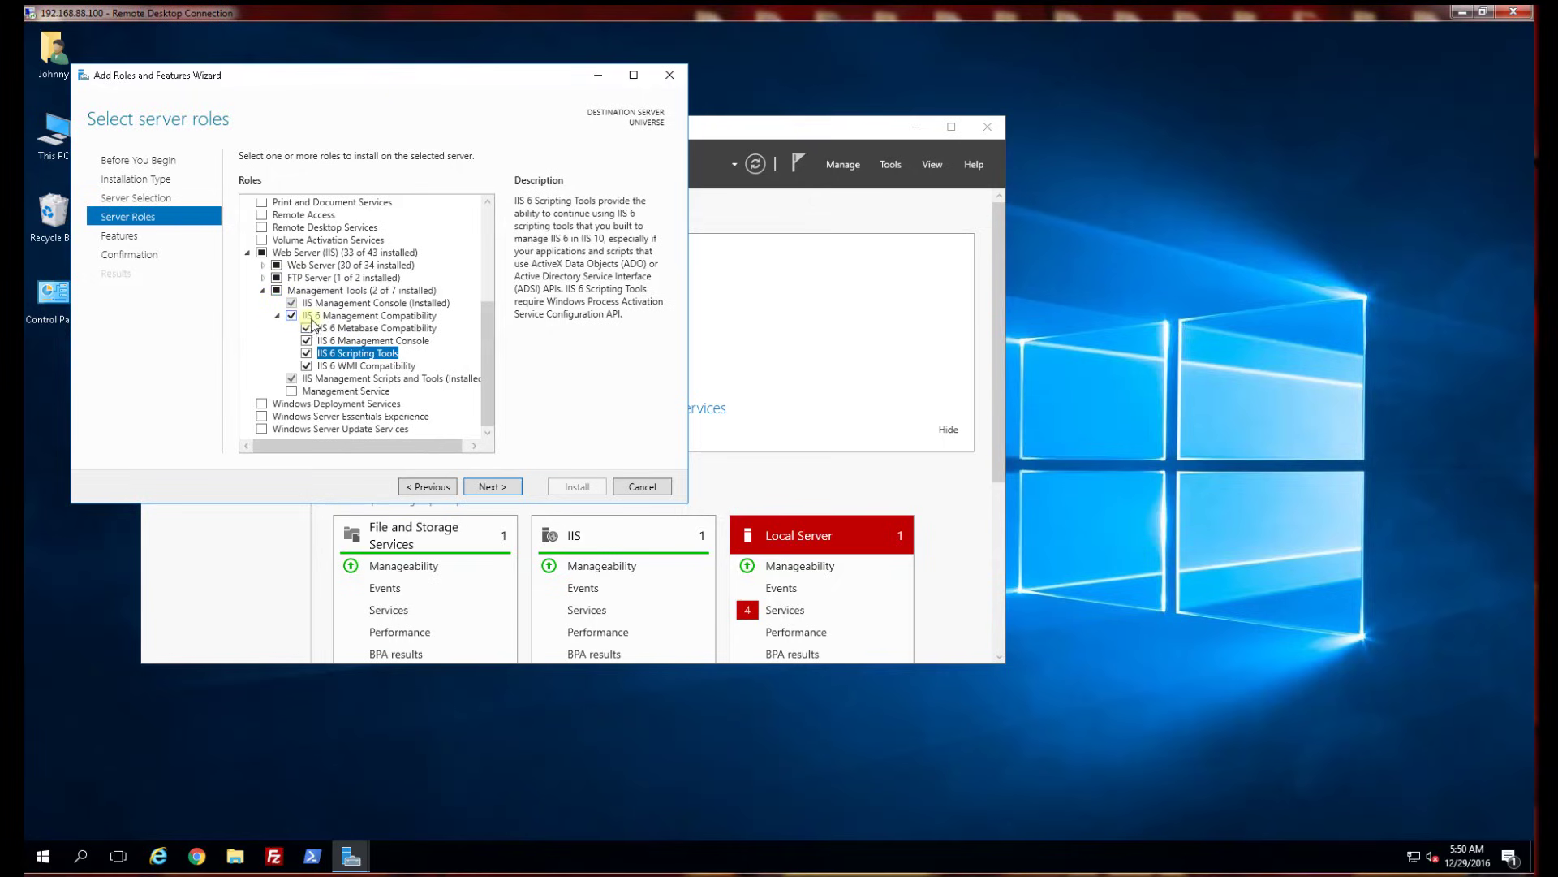
# Pass the Features and Confirmation pages and install SMTP Server with the IIS 6 components
pyautogui.click(491, 487)
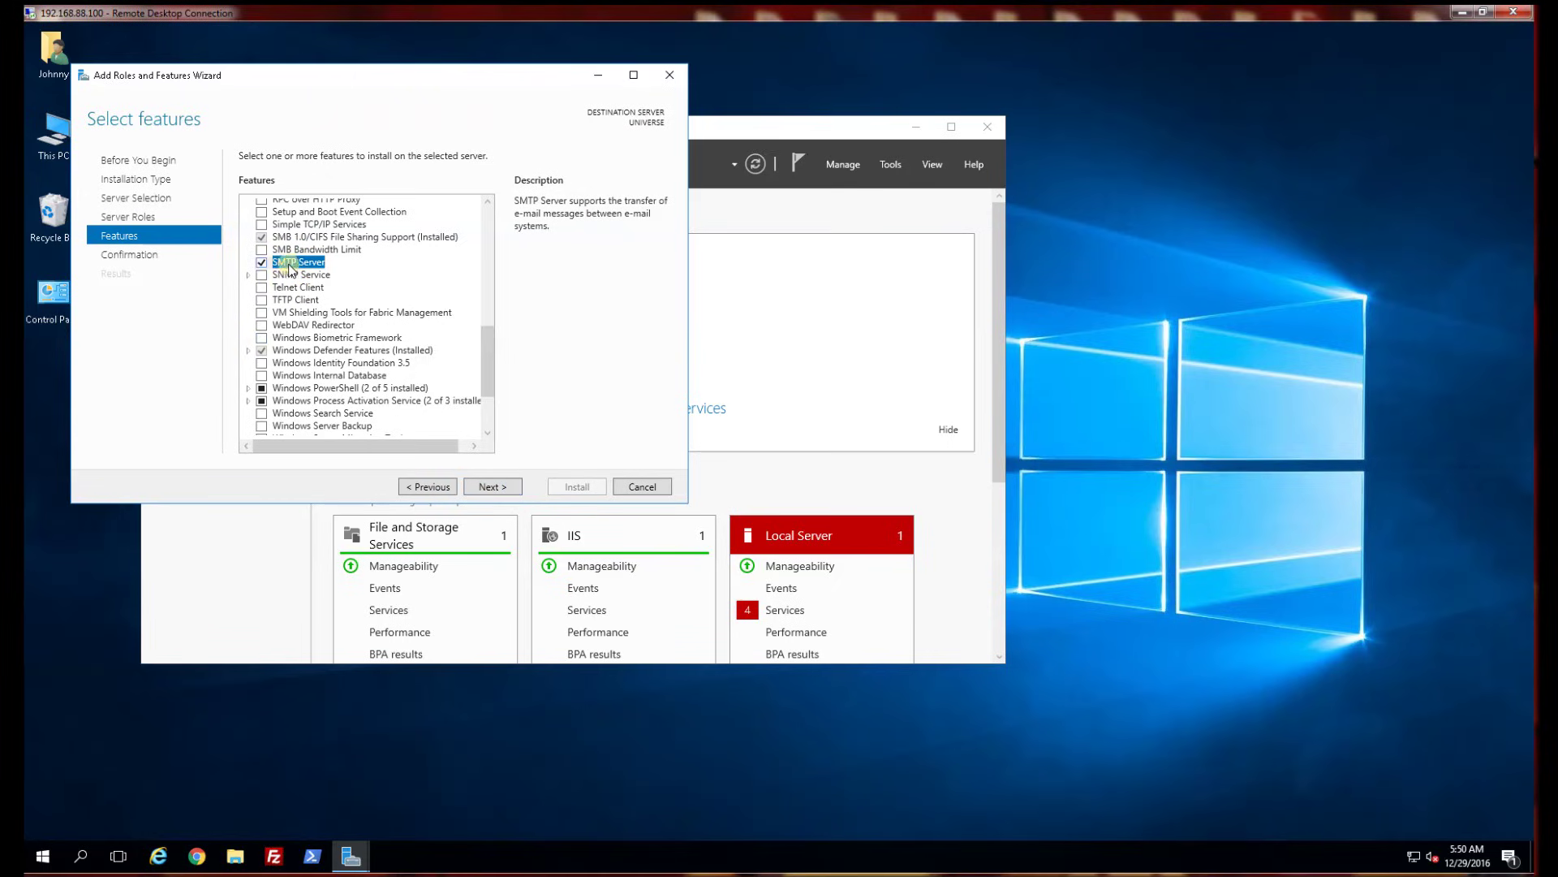
pyautogui.scroll(3, 488, 349)
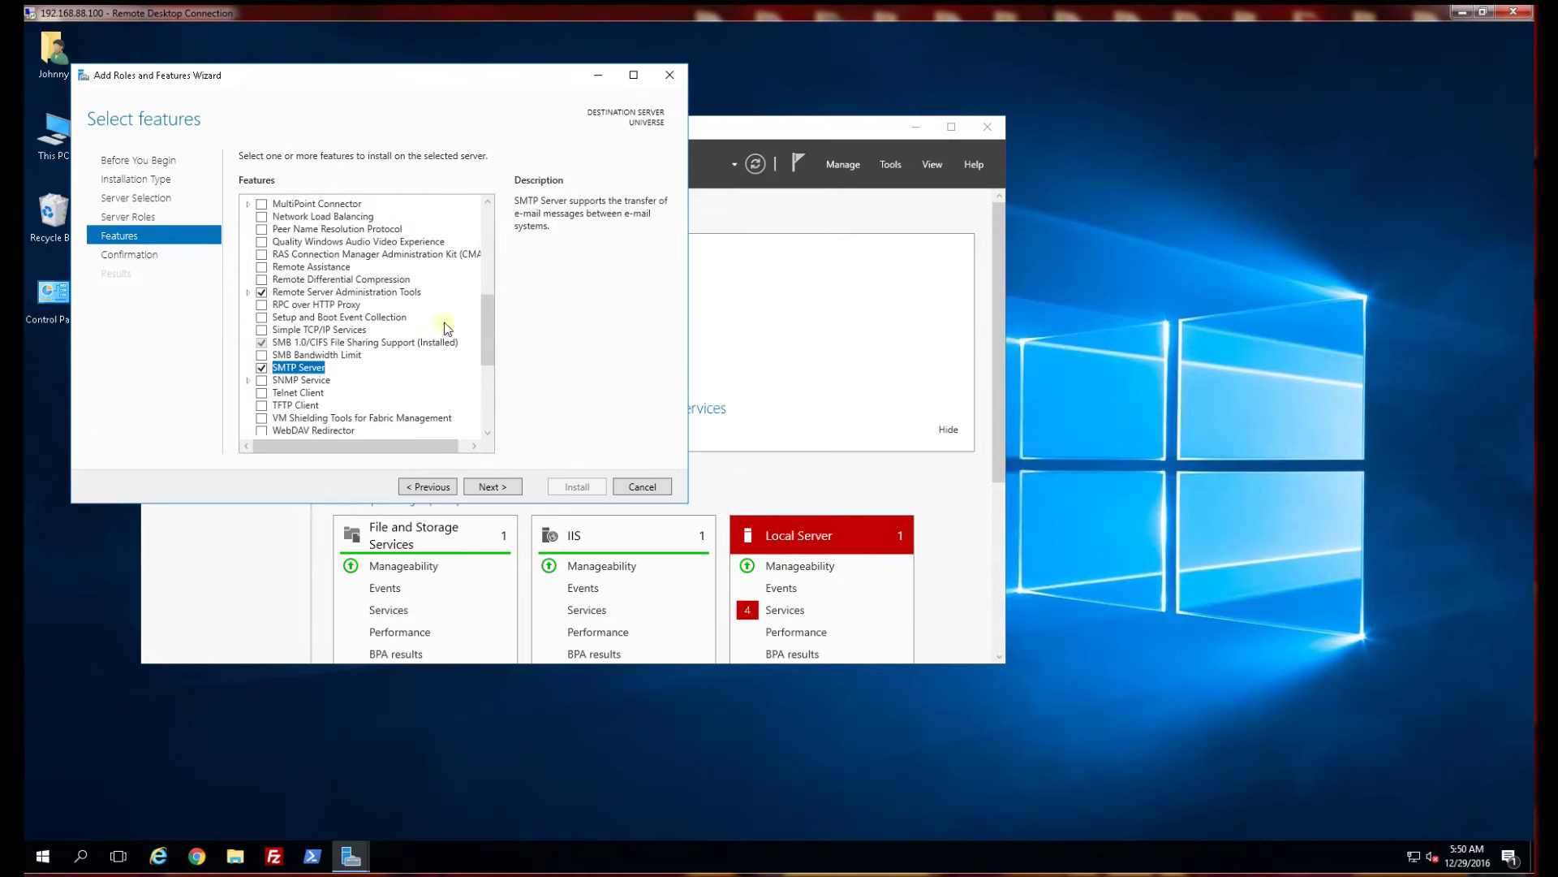
pyautogui.moveTo(484, 326); pyautogui.dragTo(491, 358)
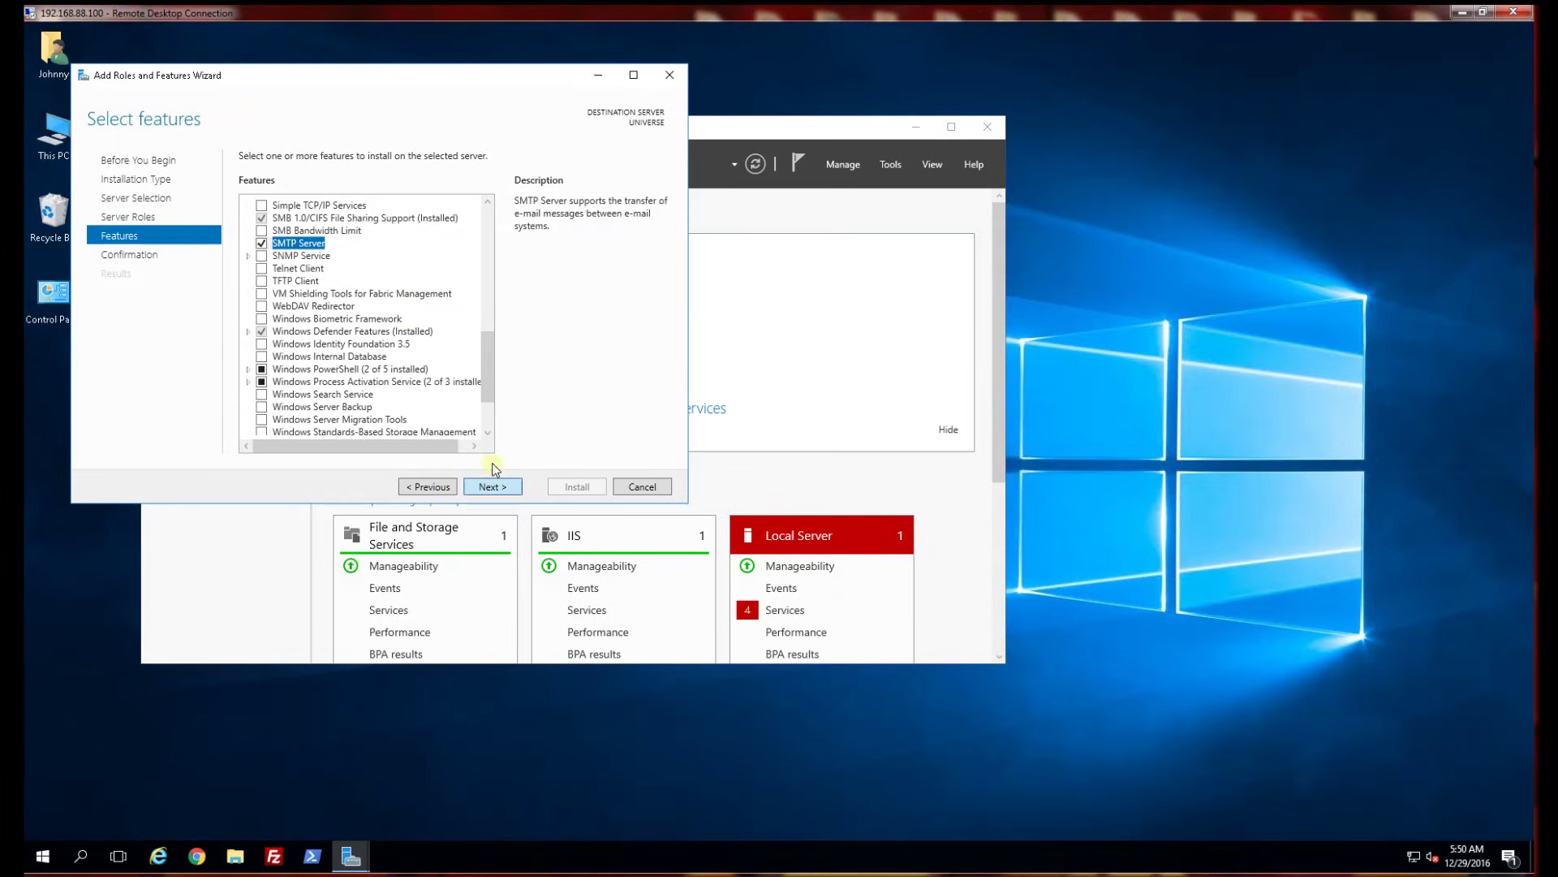
pyautogui.click(493, 487)
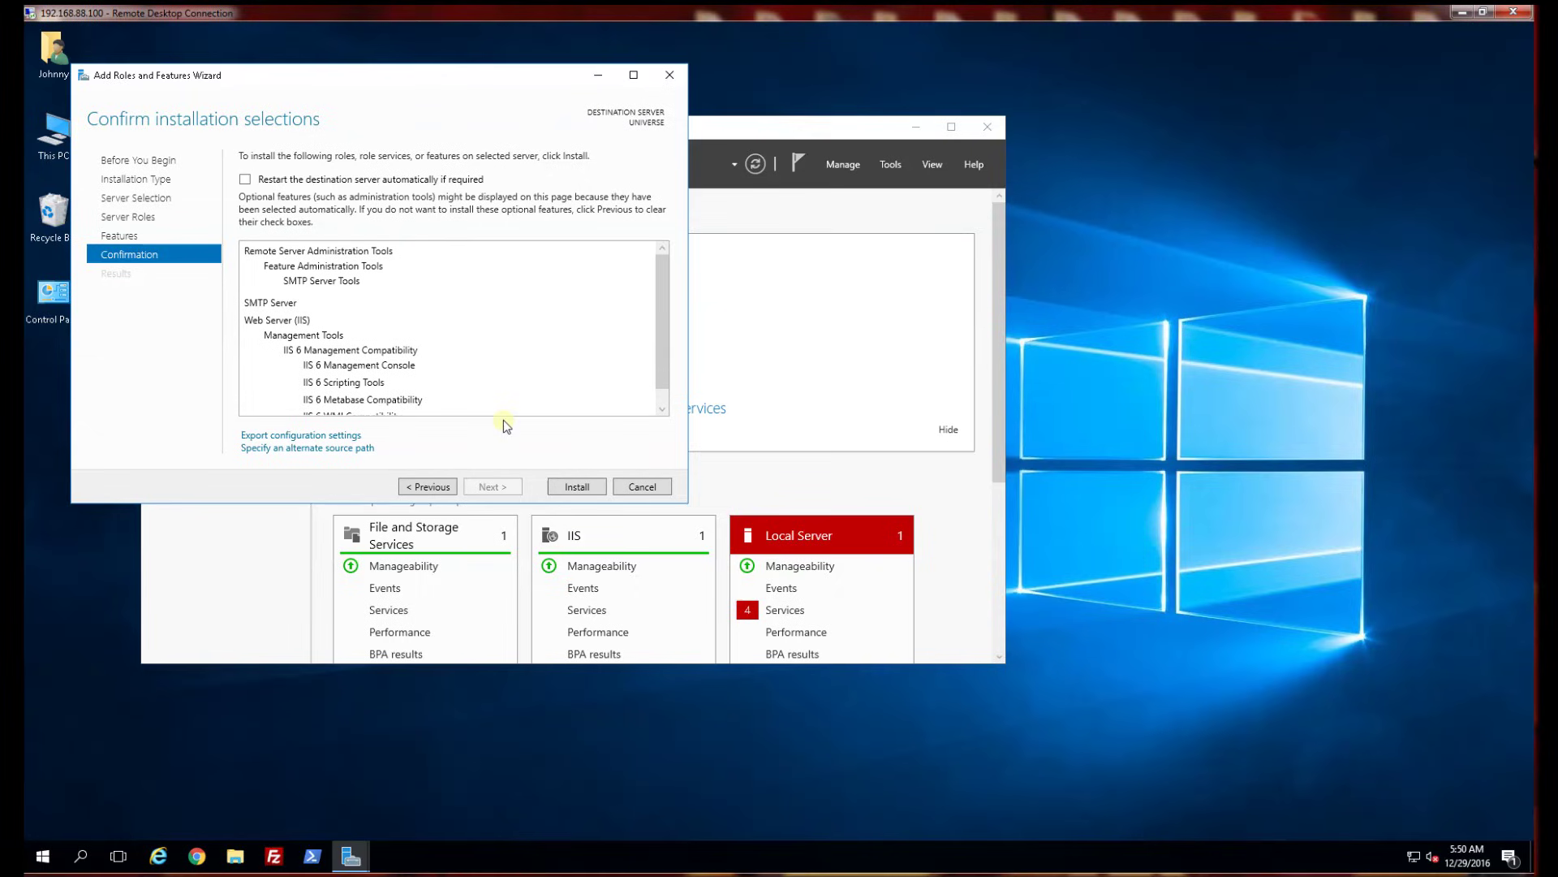
pyautogui.click(577, 486)
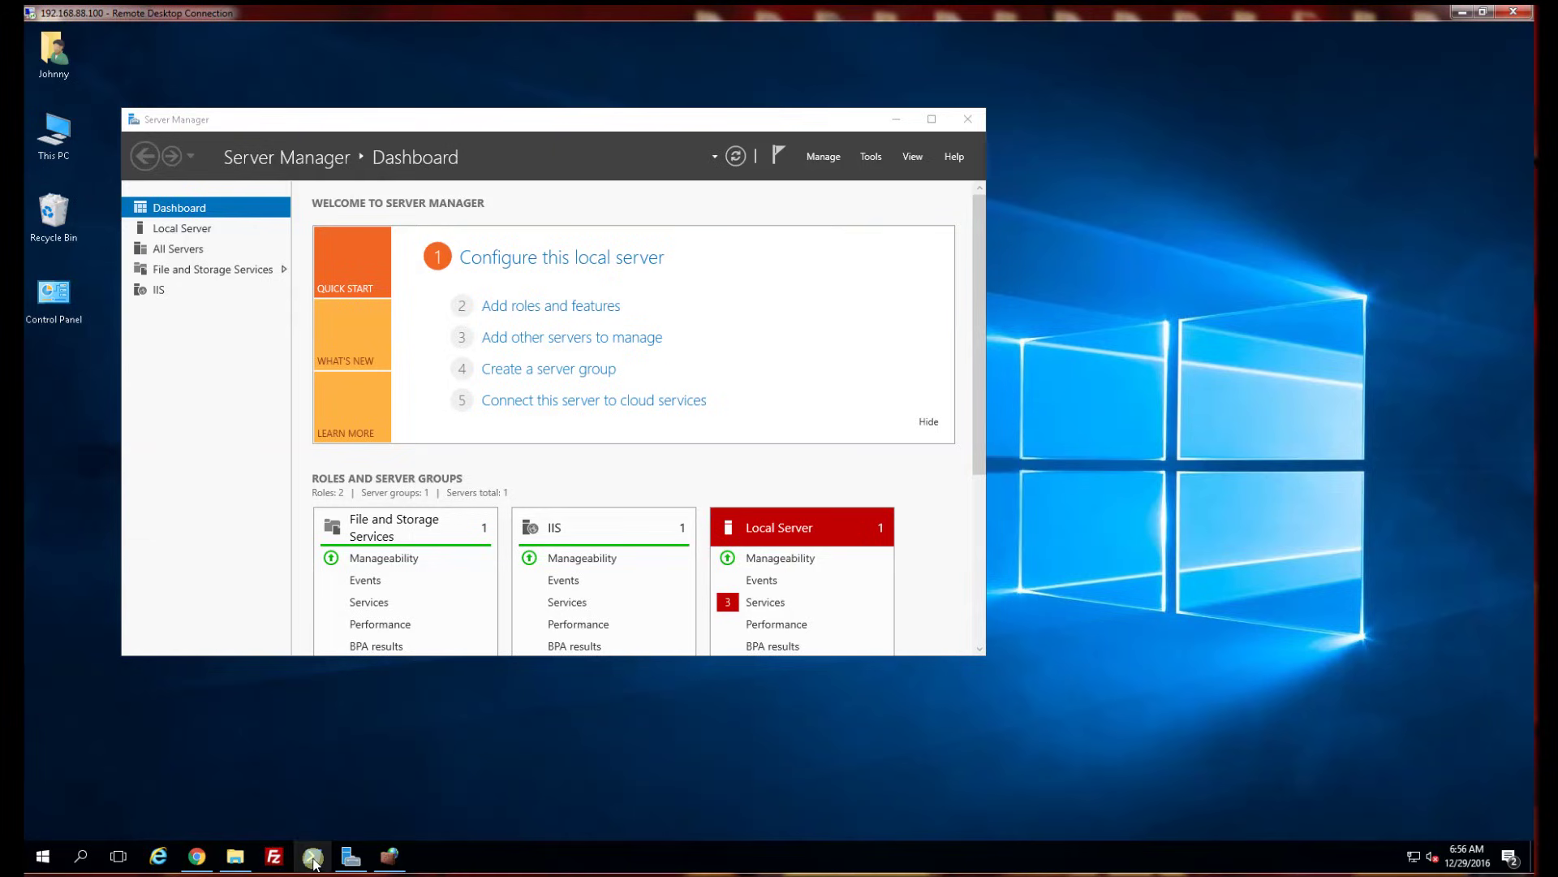
# Launch Windows PowerShell as administrator and place it beside Server Manager
pyautogui.rightClick(312, 858)
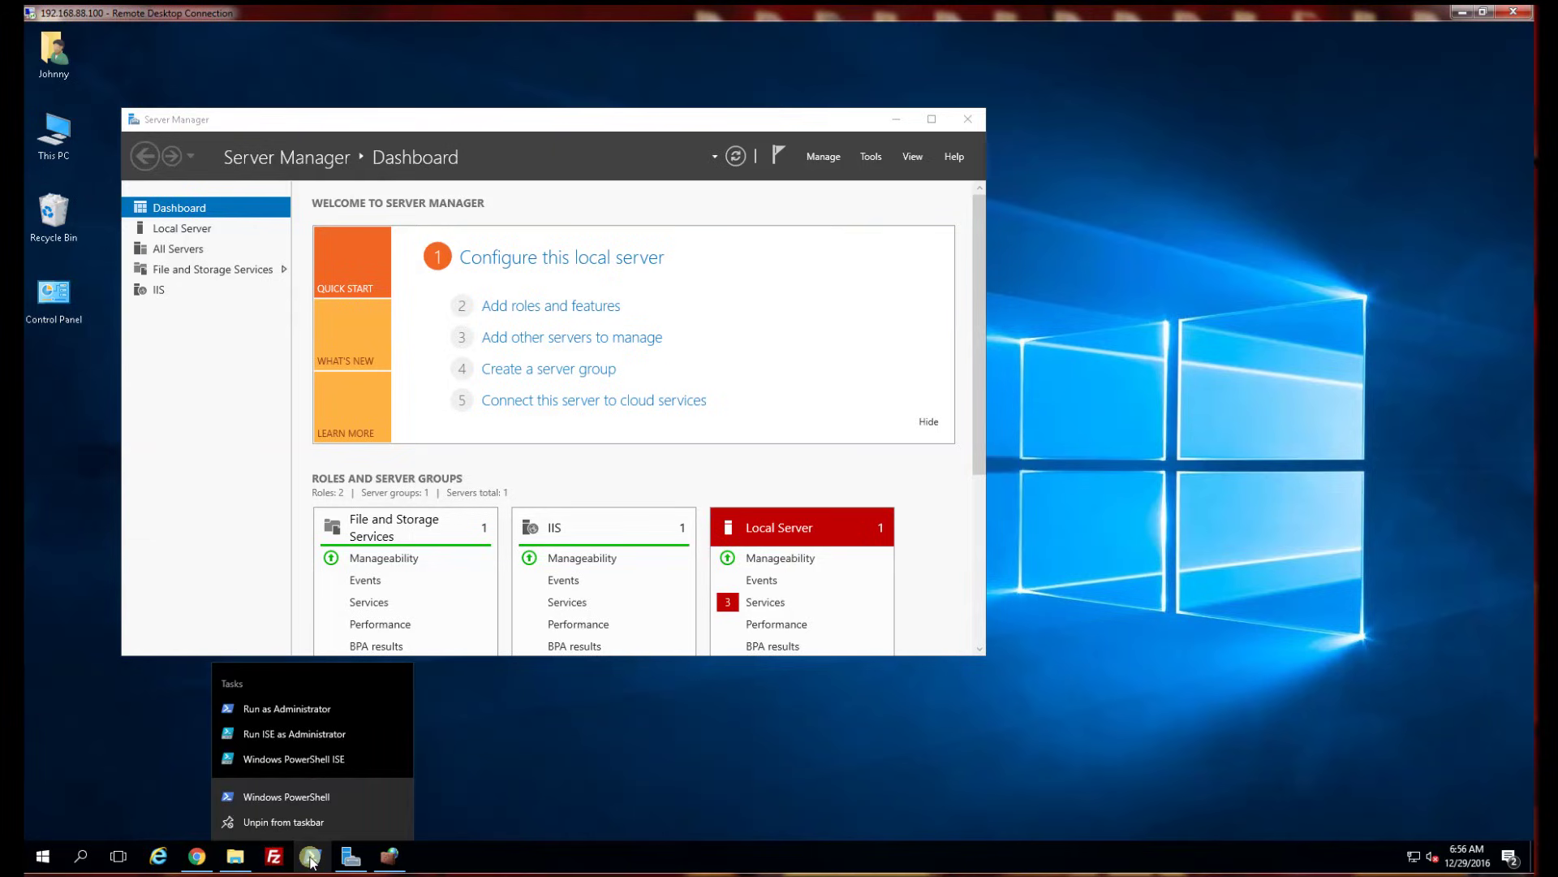
pyautogui.click(312, 708)
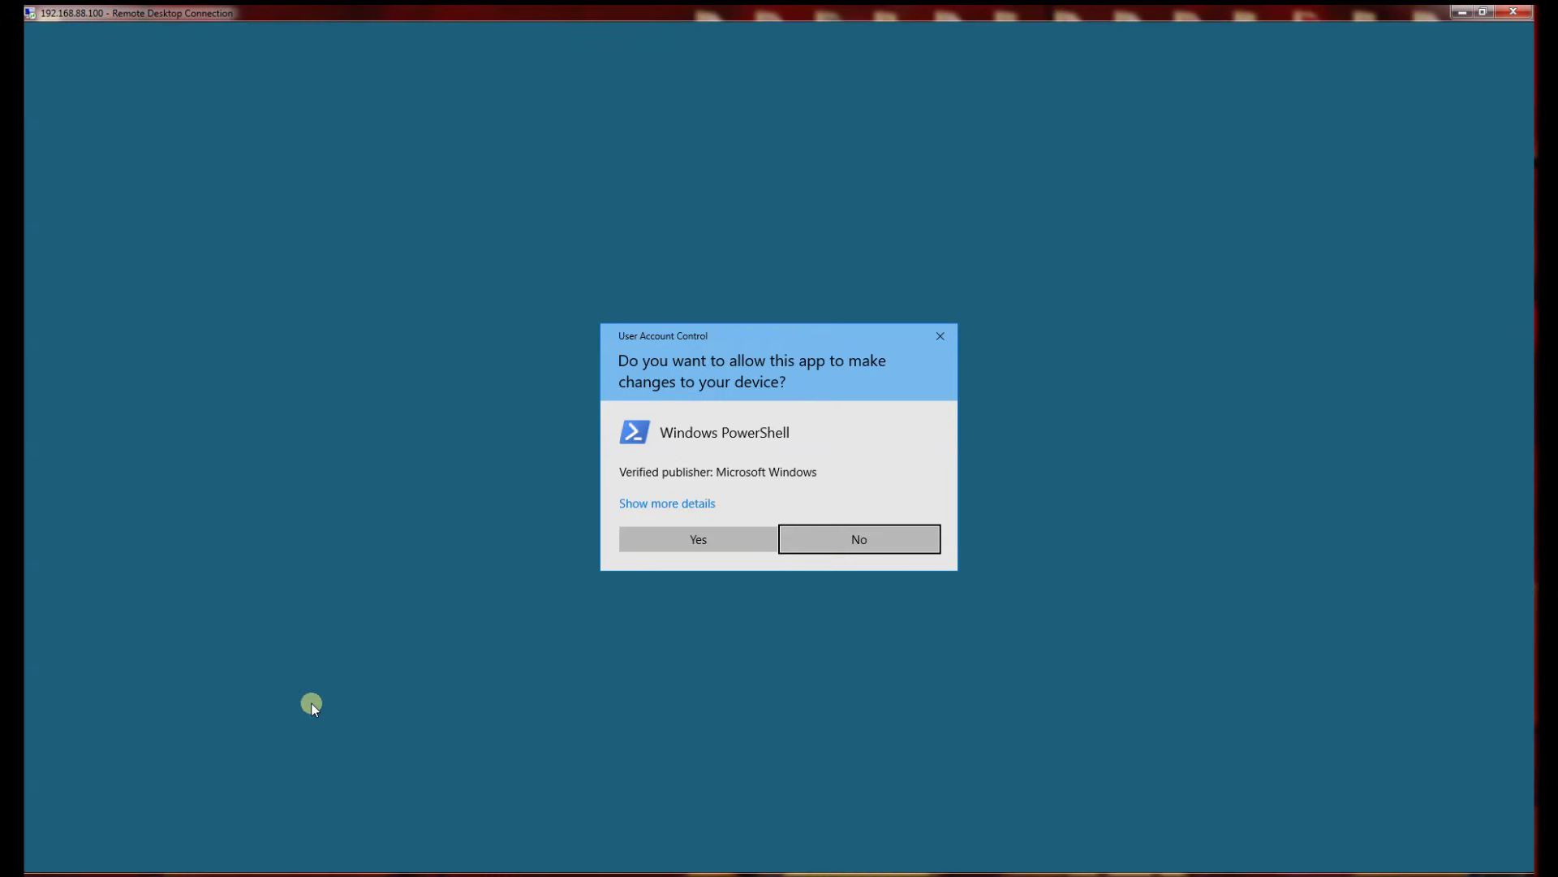
pyautogui.click(717, 540)
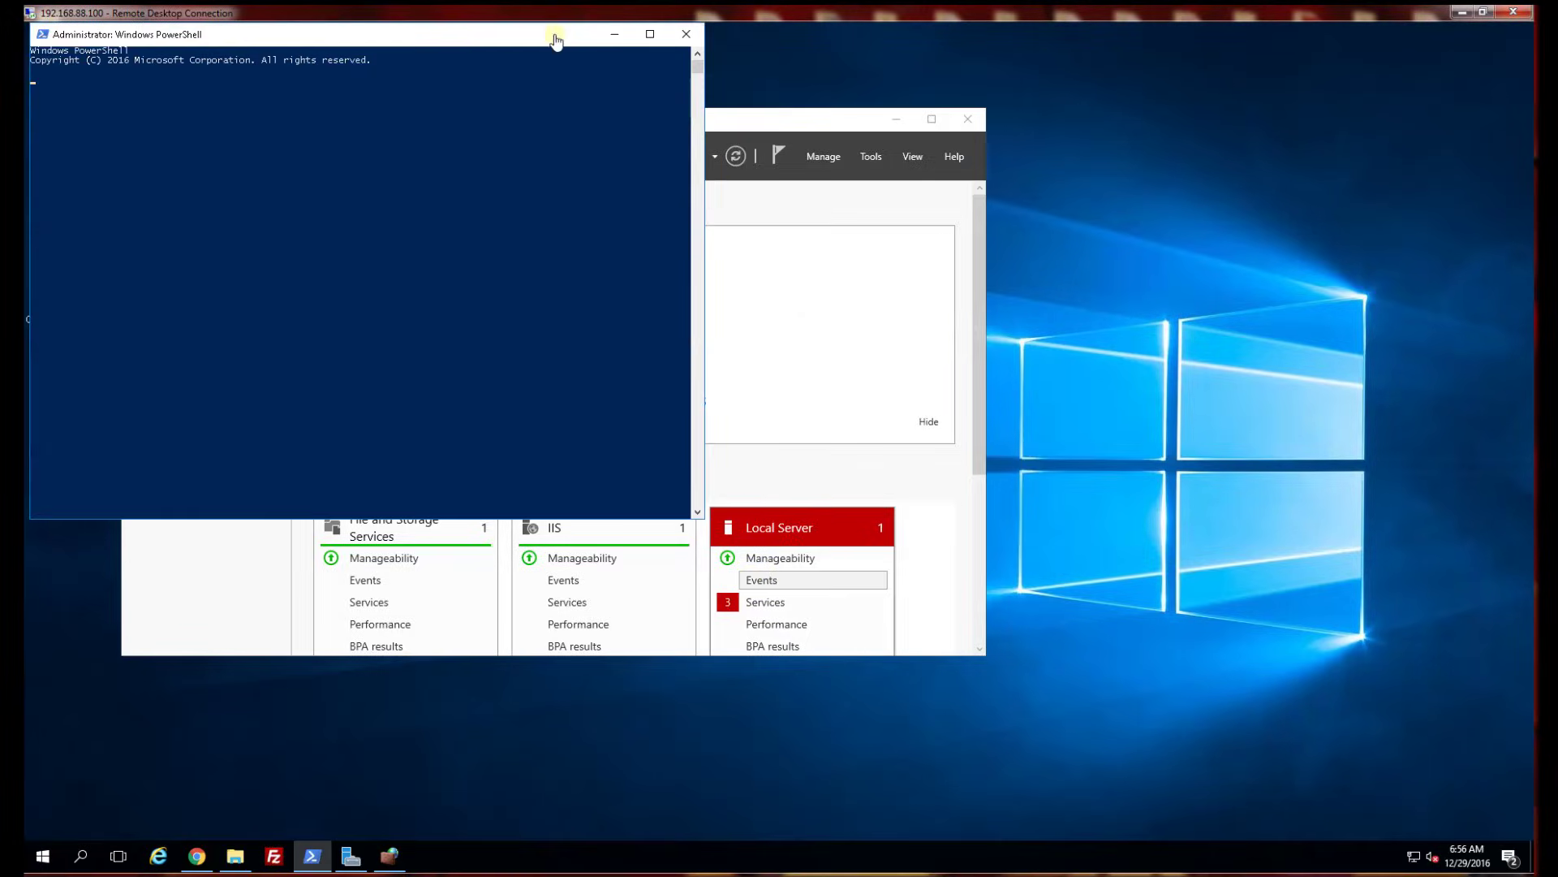
pyautogui.moveTo(530, 34); pyautogui.dragTo(1178, 271)
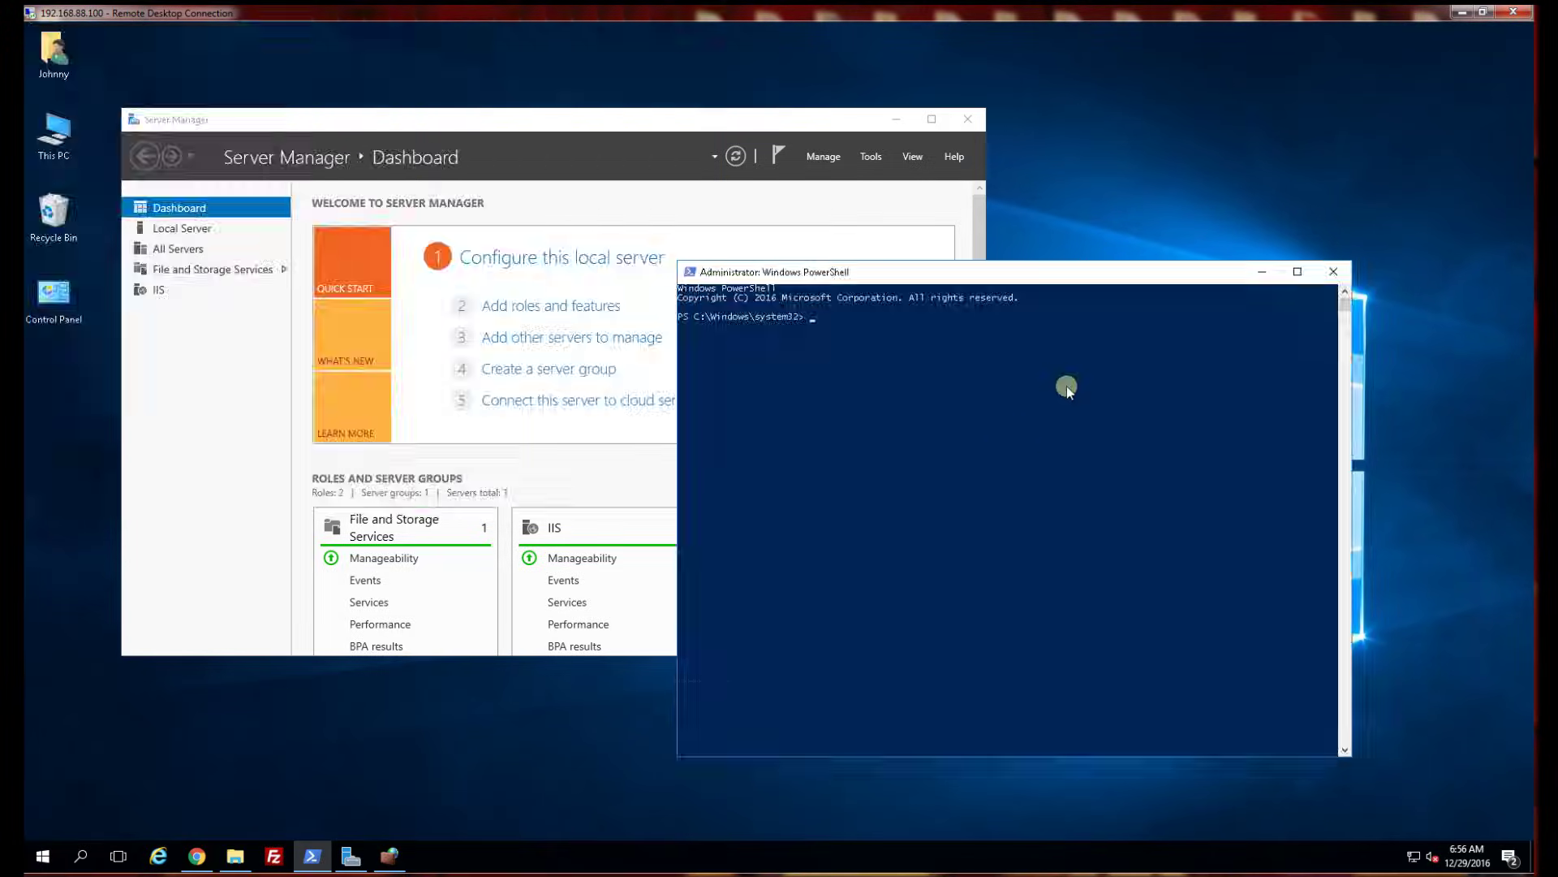
# Run iisreset to stop and restart the Internet services, rearranging the windows
pyautogui.write('iisreset')
pyautogui.press('Return')
pyautogui.moveTo(960, 275); pyautogui.dragTo(1083, 305)
pyautogui.moveTo(707, 128); pyautogui.dragTo(683, 106)
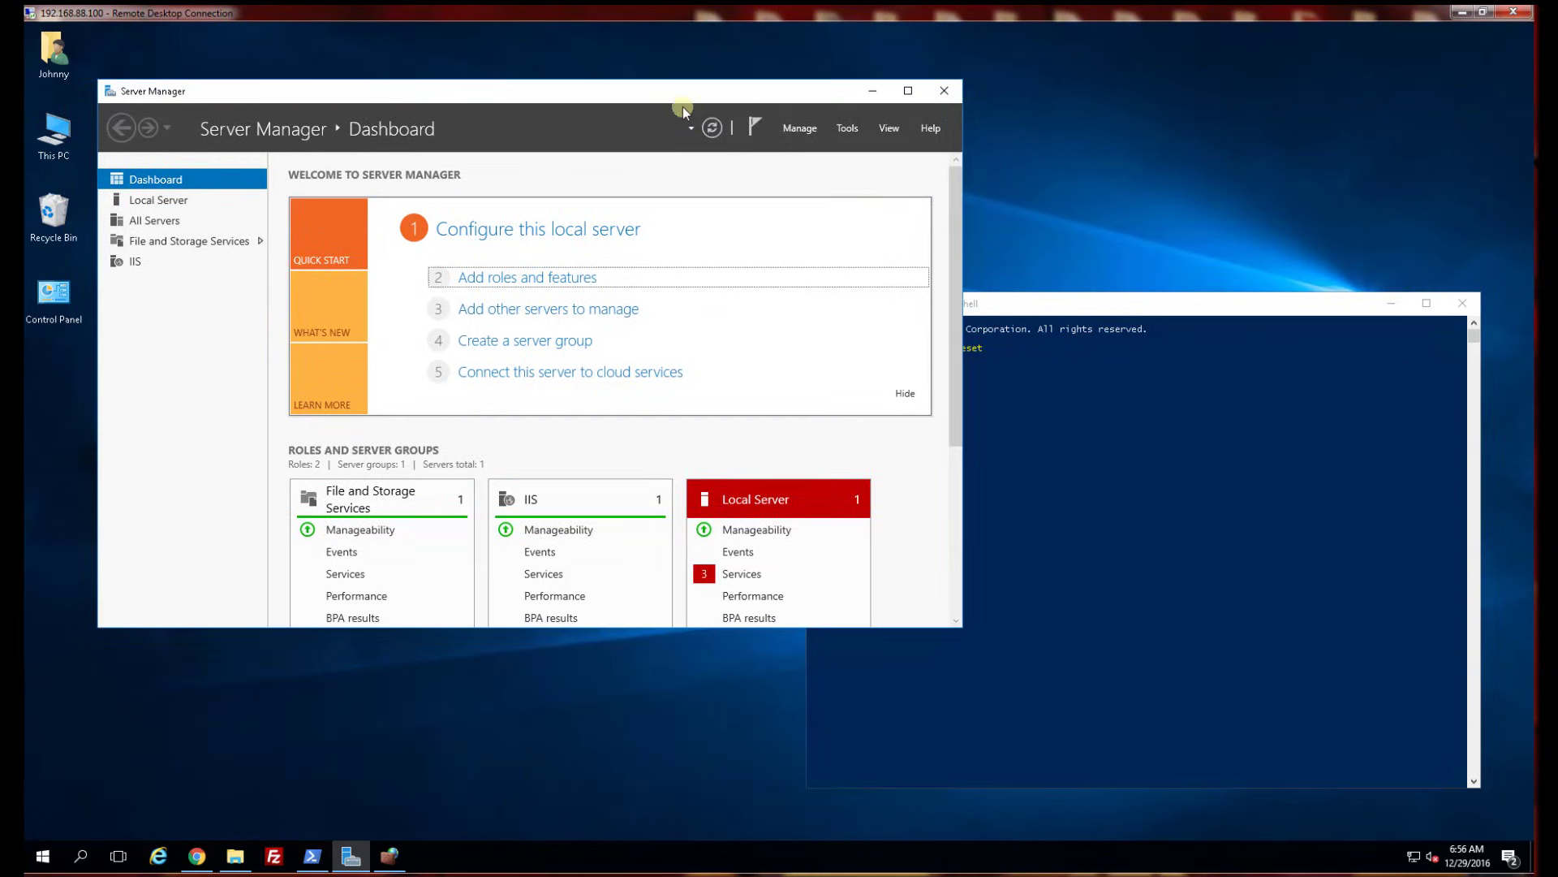
pyautogui.click(1038, 301)
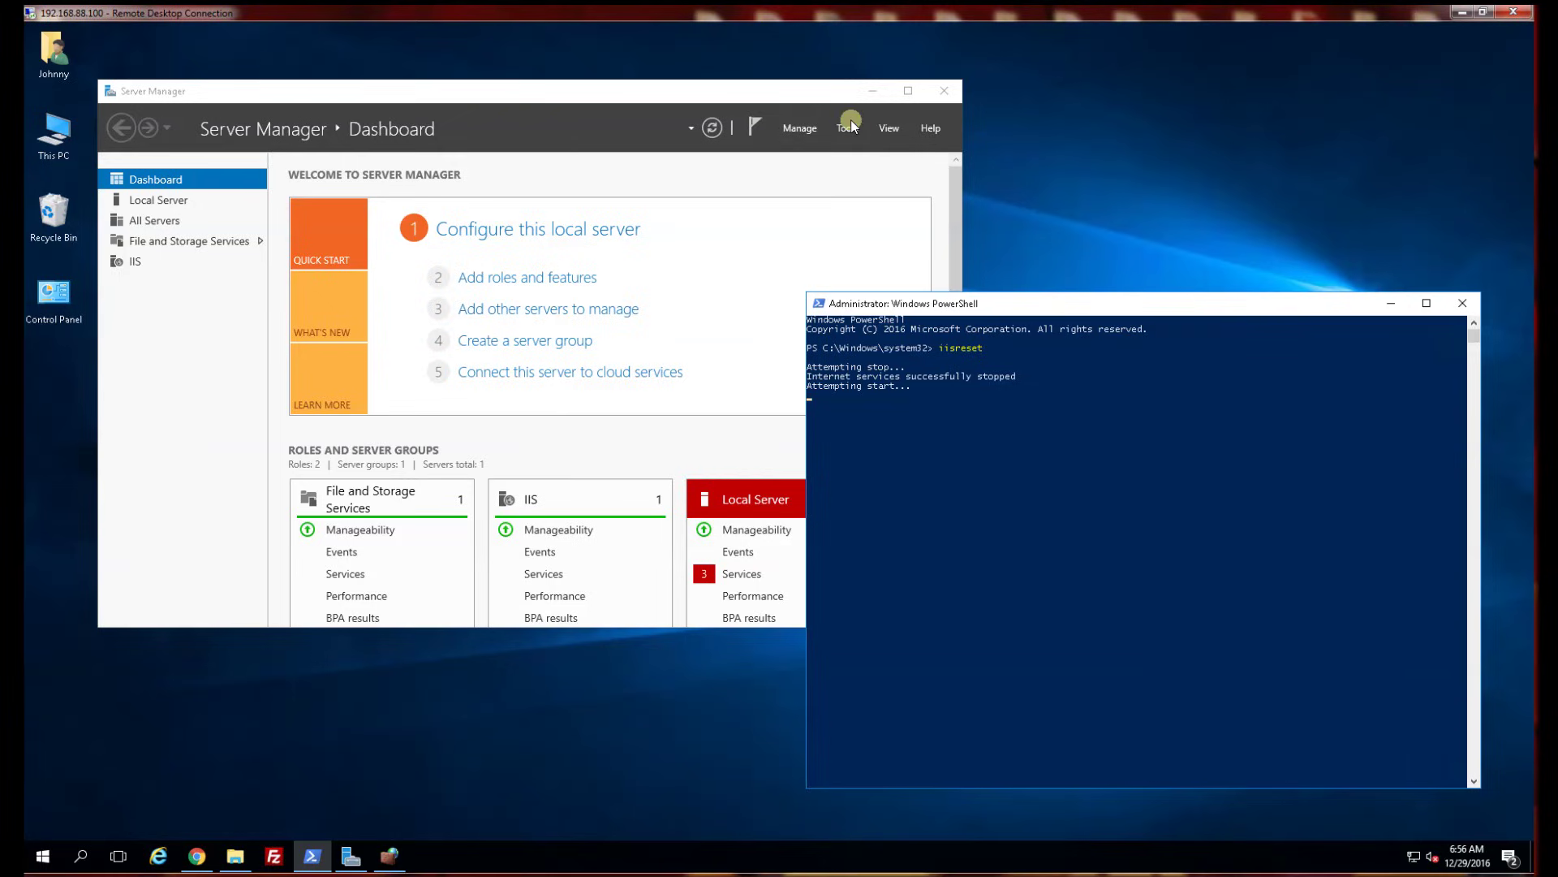
# Open IIS 6.0 Manager from Server Manager Tools, expand UNIVERSE and select SMTP Virtual Server #1
pyautogui.click(807, 87)
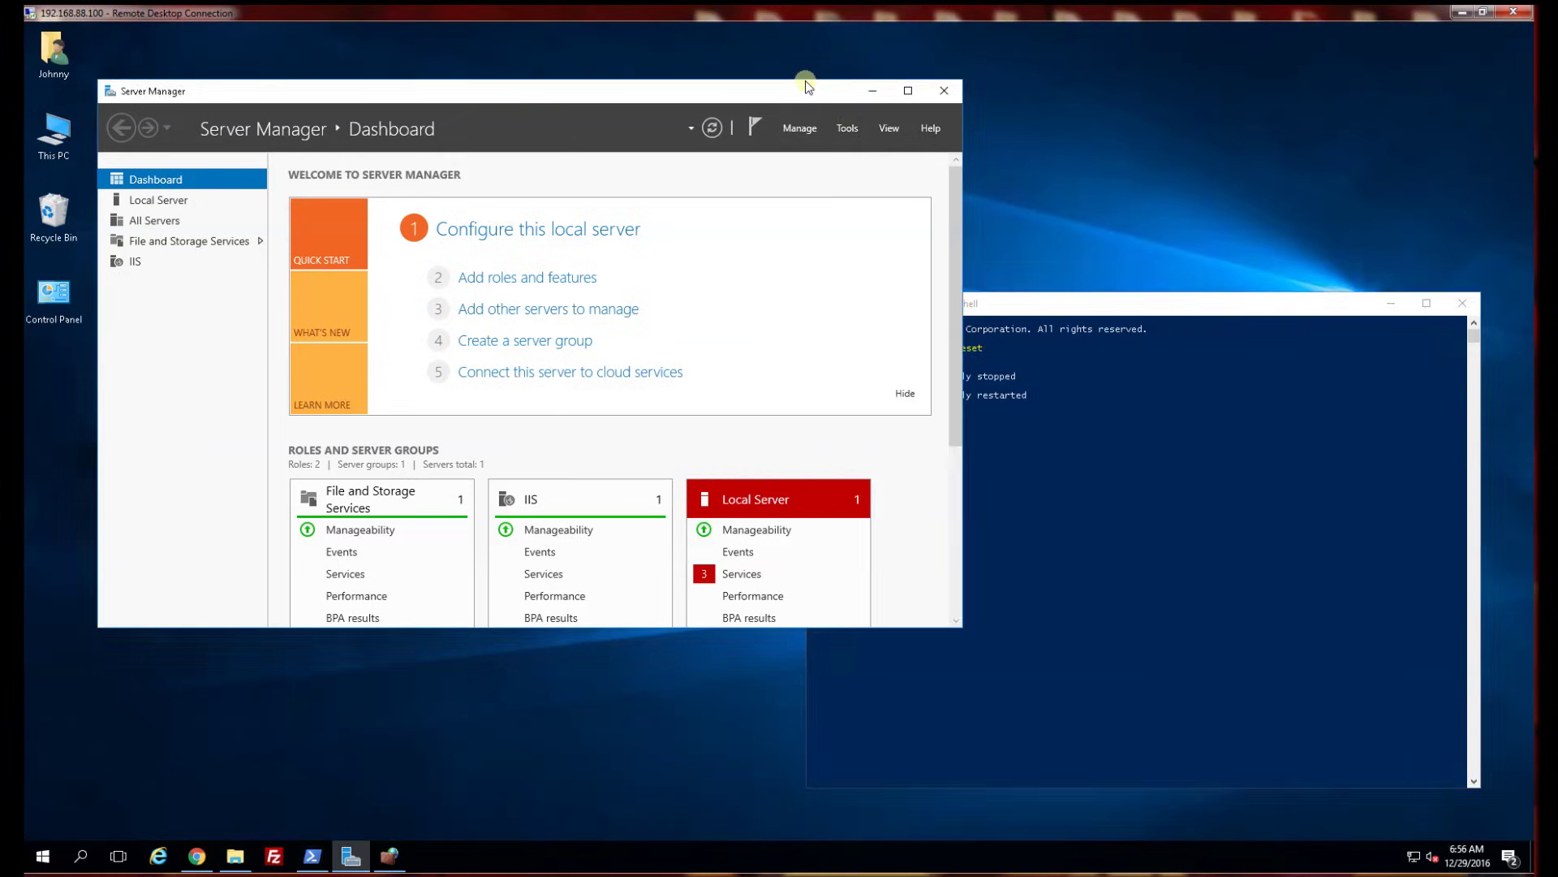
pyautogui.click(849, 129)
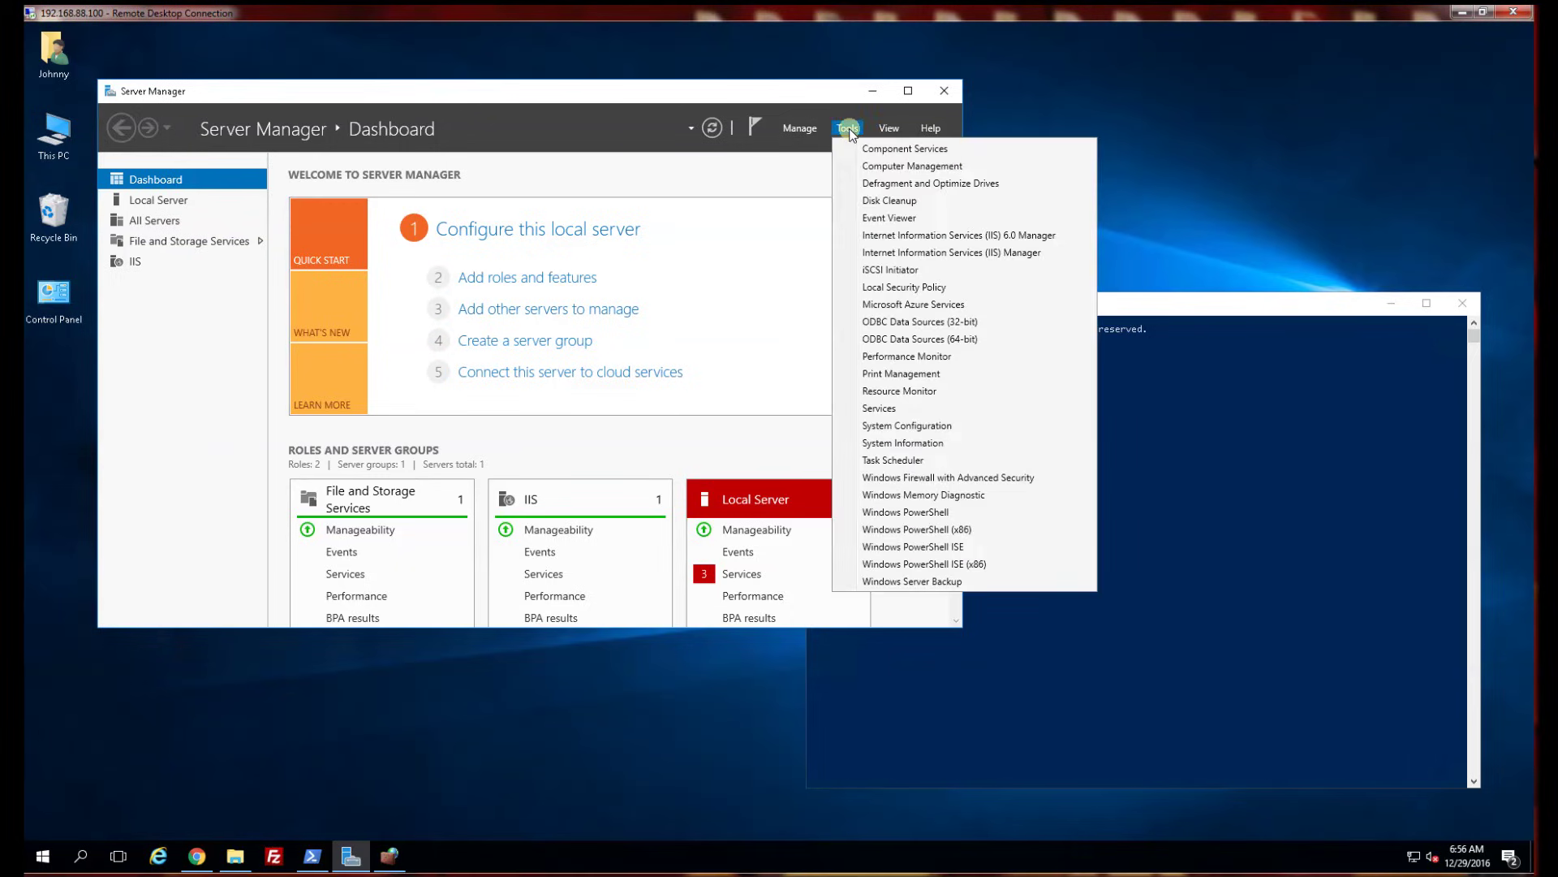
pyautogui.click(1009, 237)
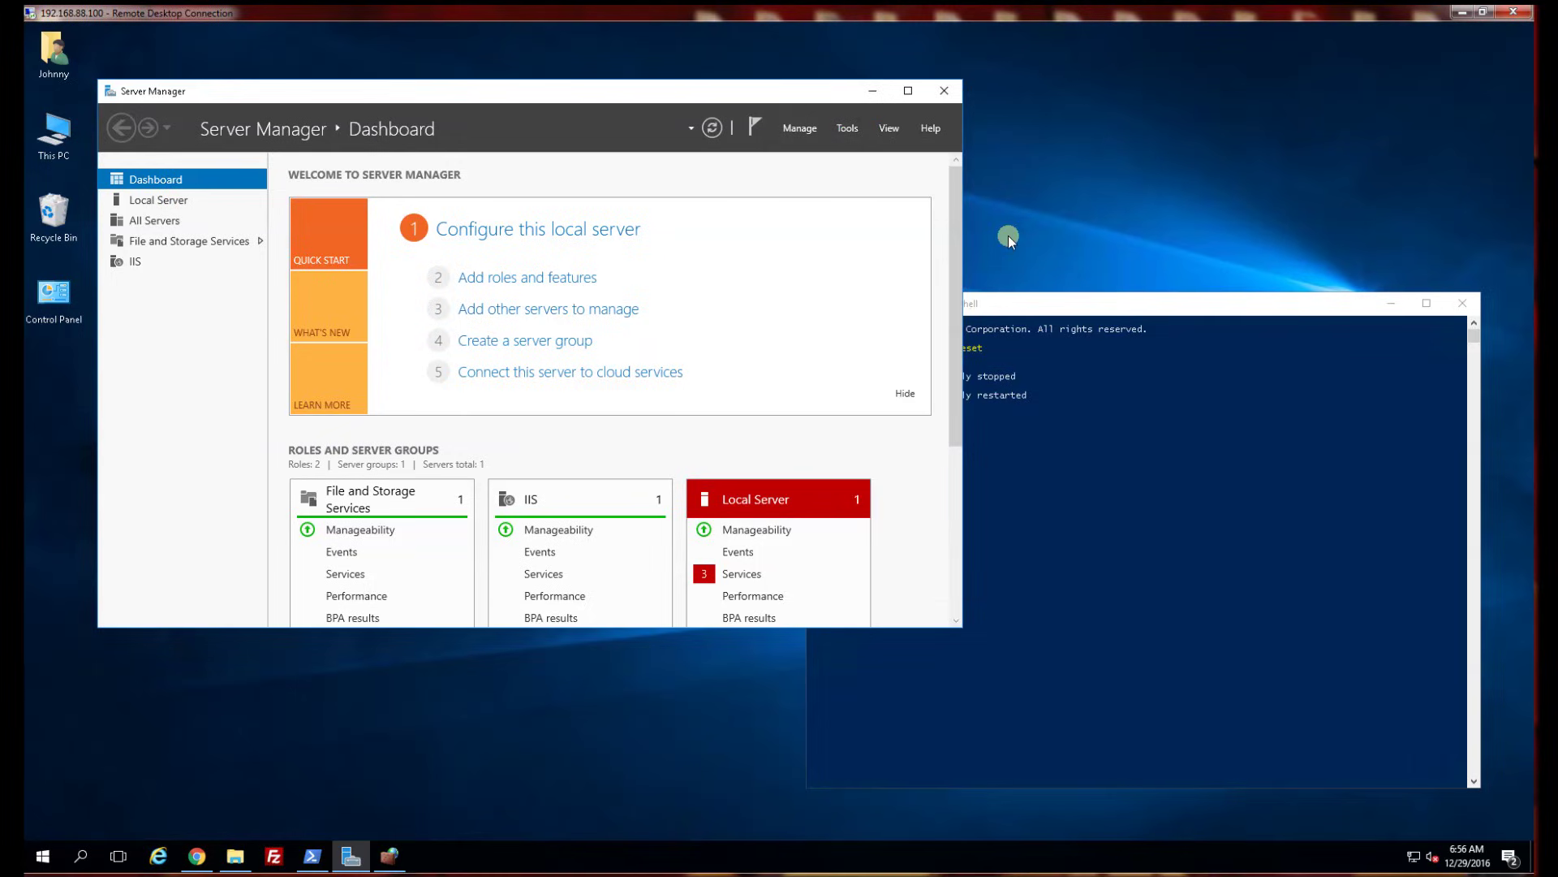
pyautogui.moveTo(377, 36); pyautogui.dragTo(931, 162)
pyautogui.doubleClick(631, 236)
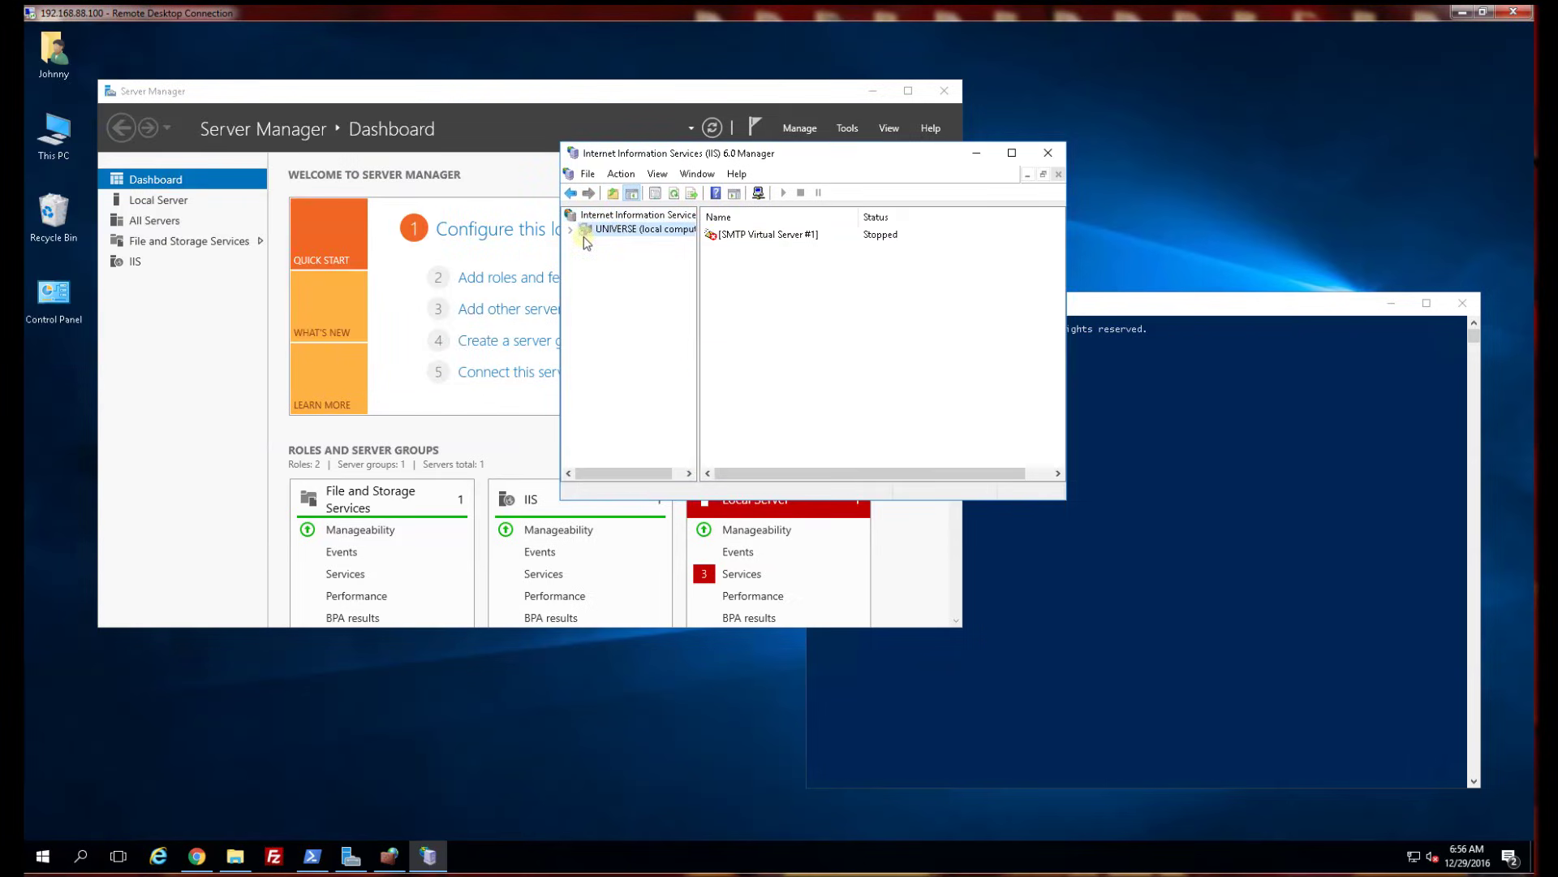
pyautogui.click(628, 253)
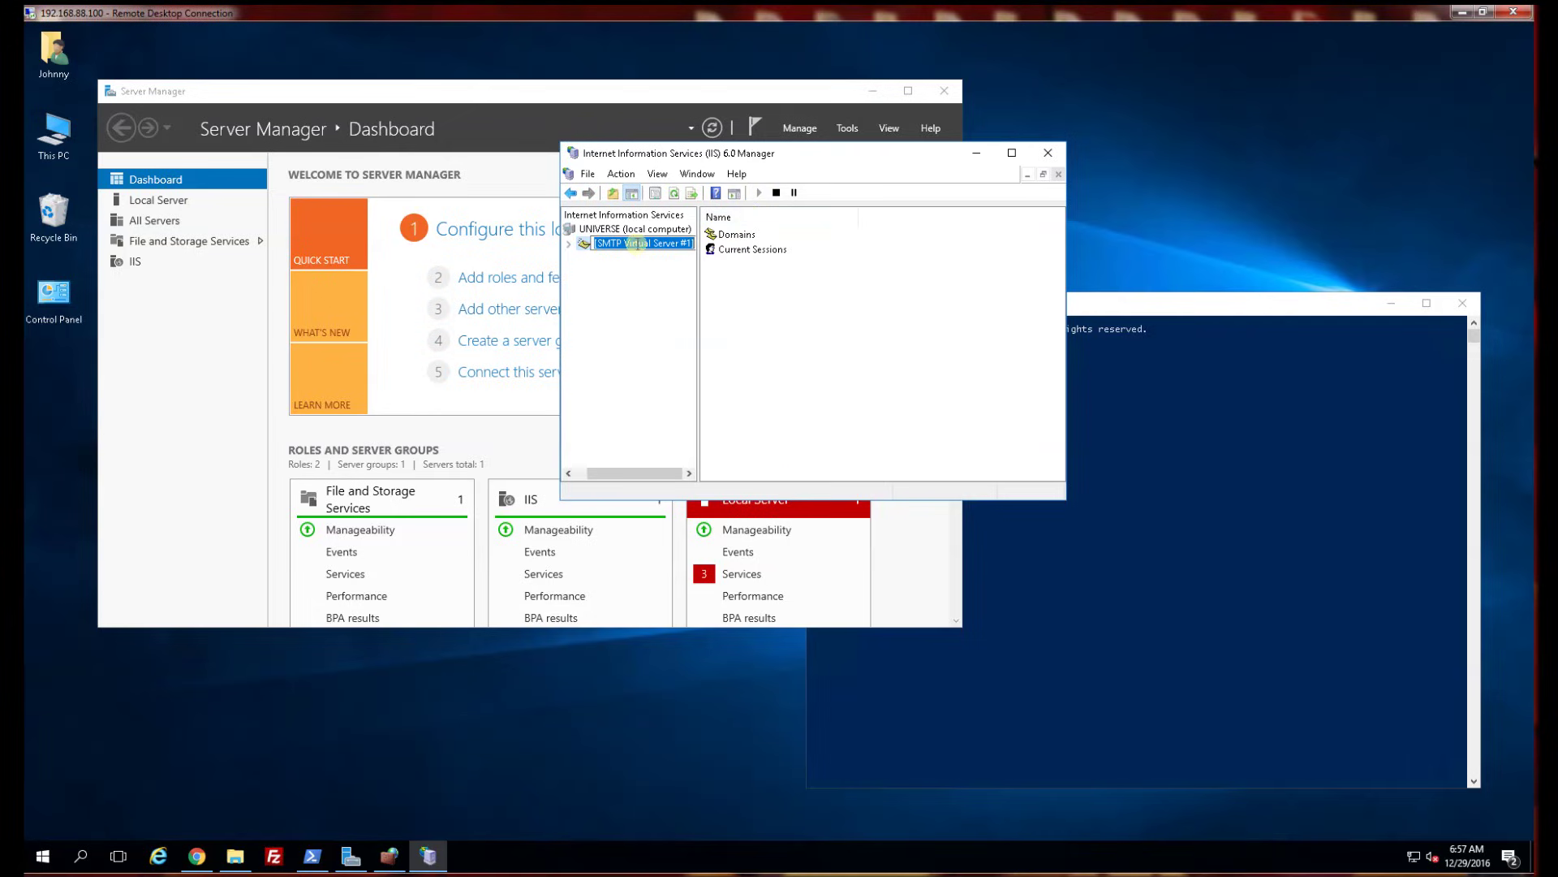
# Enter smtp.comcast.net as the smart host in SMTP Virtual Server #1's Advanced Delivery settings
pyautogui.rightClick(624, 245)
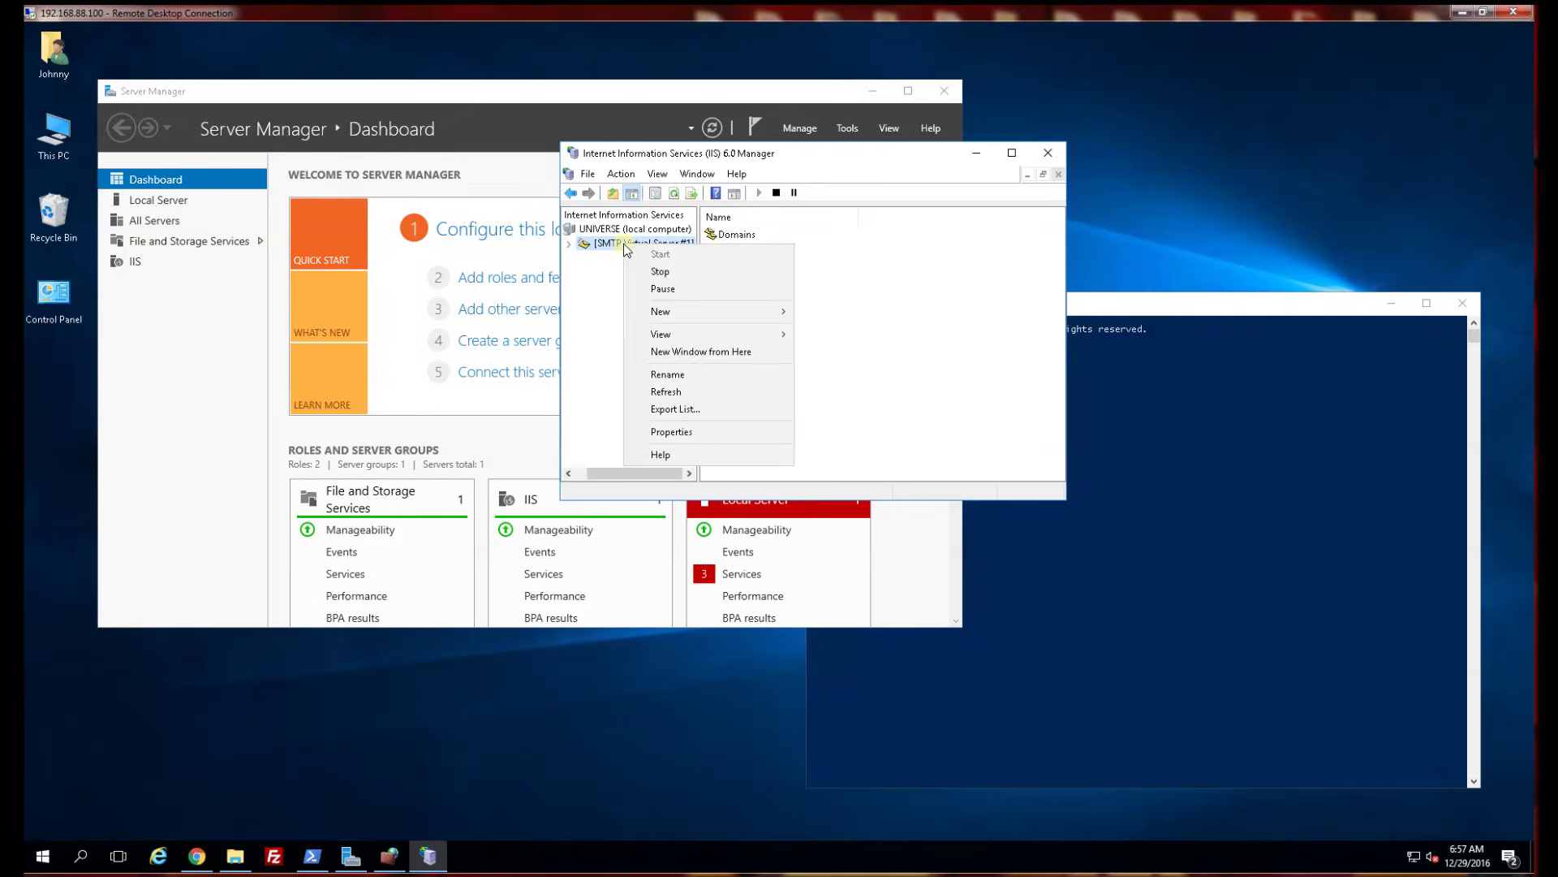
pyautogui.click(699, 433)
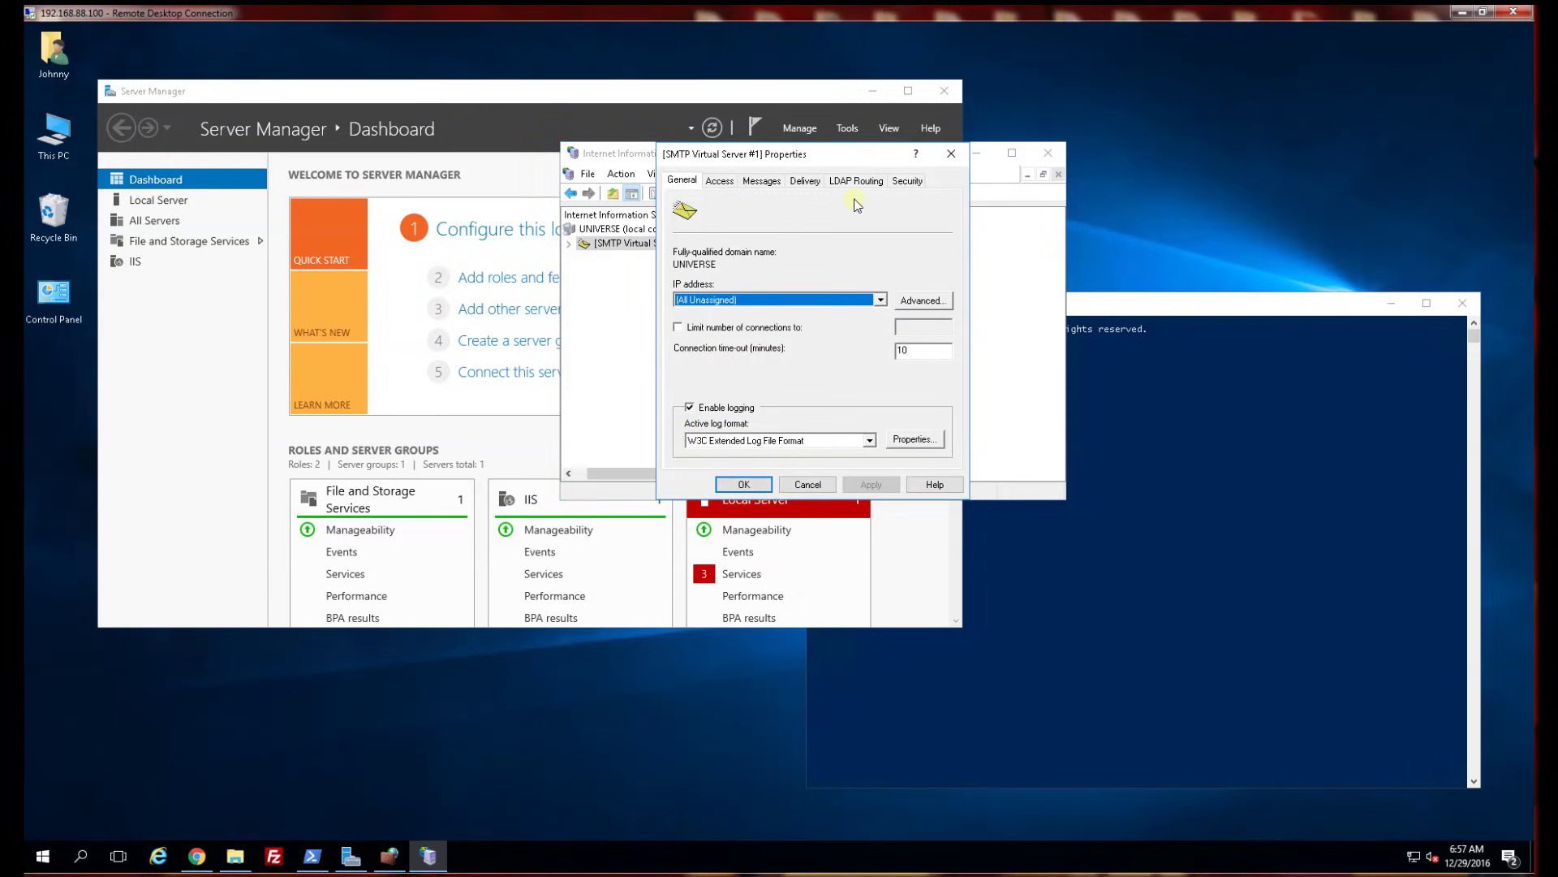
pyautogui.click(807, 180)
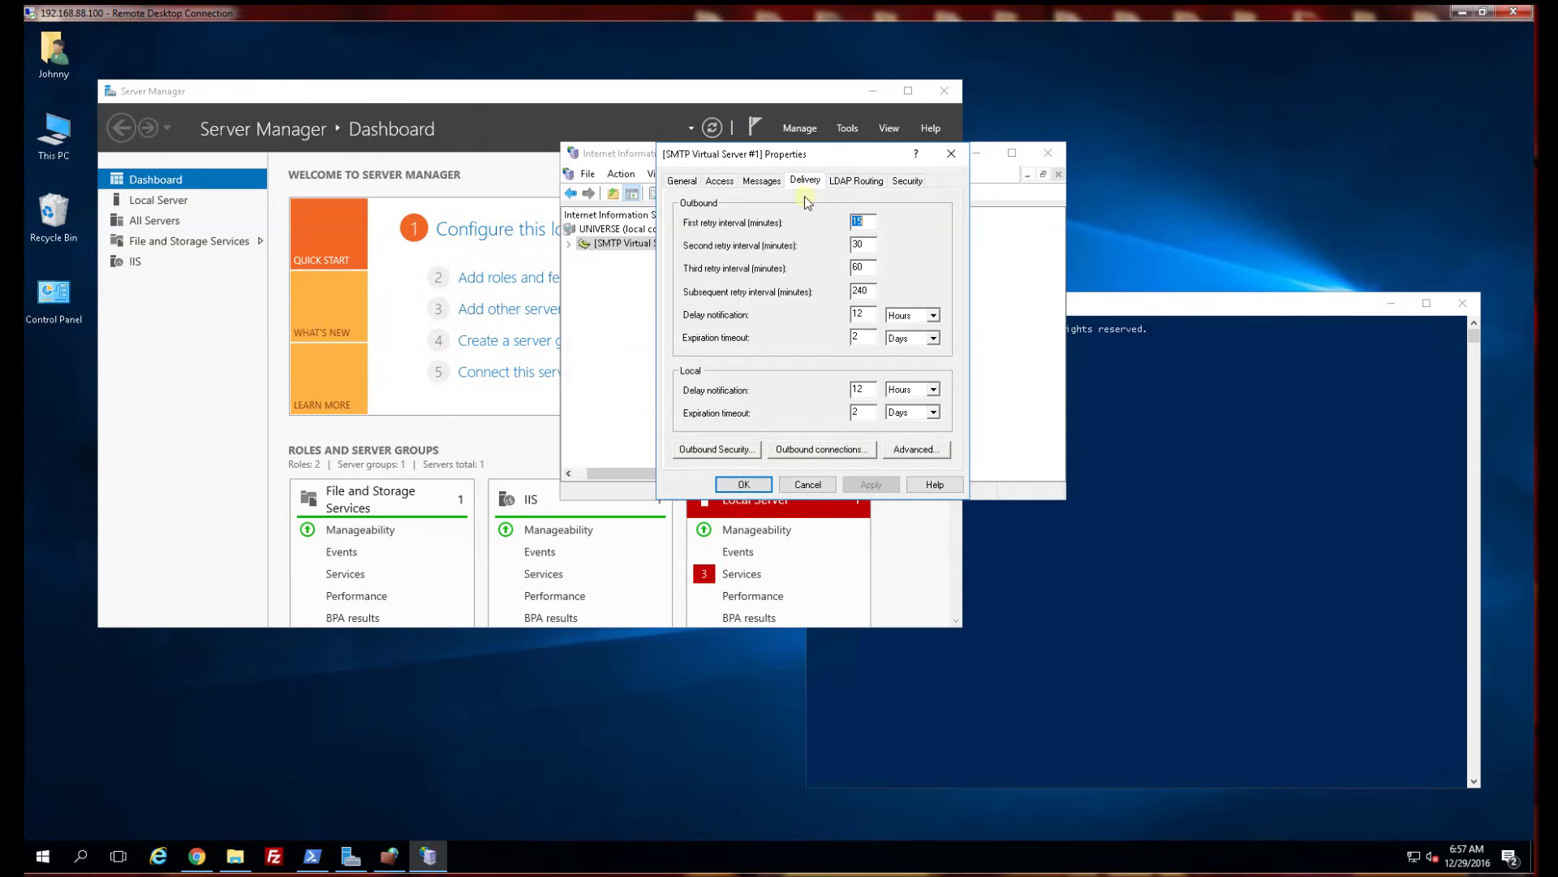
pyautogui.click(914, 449)
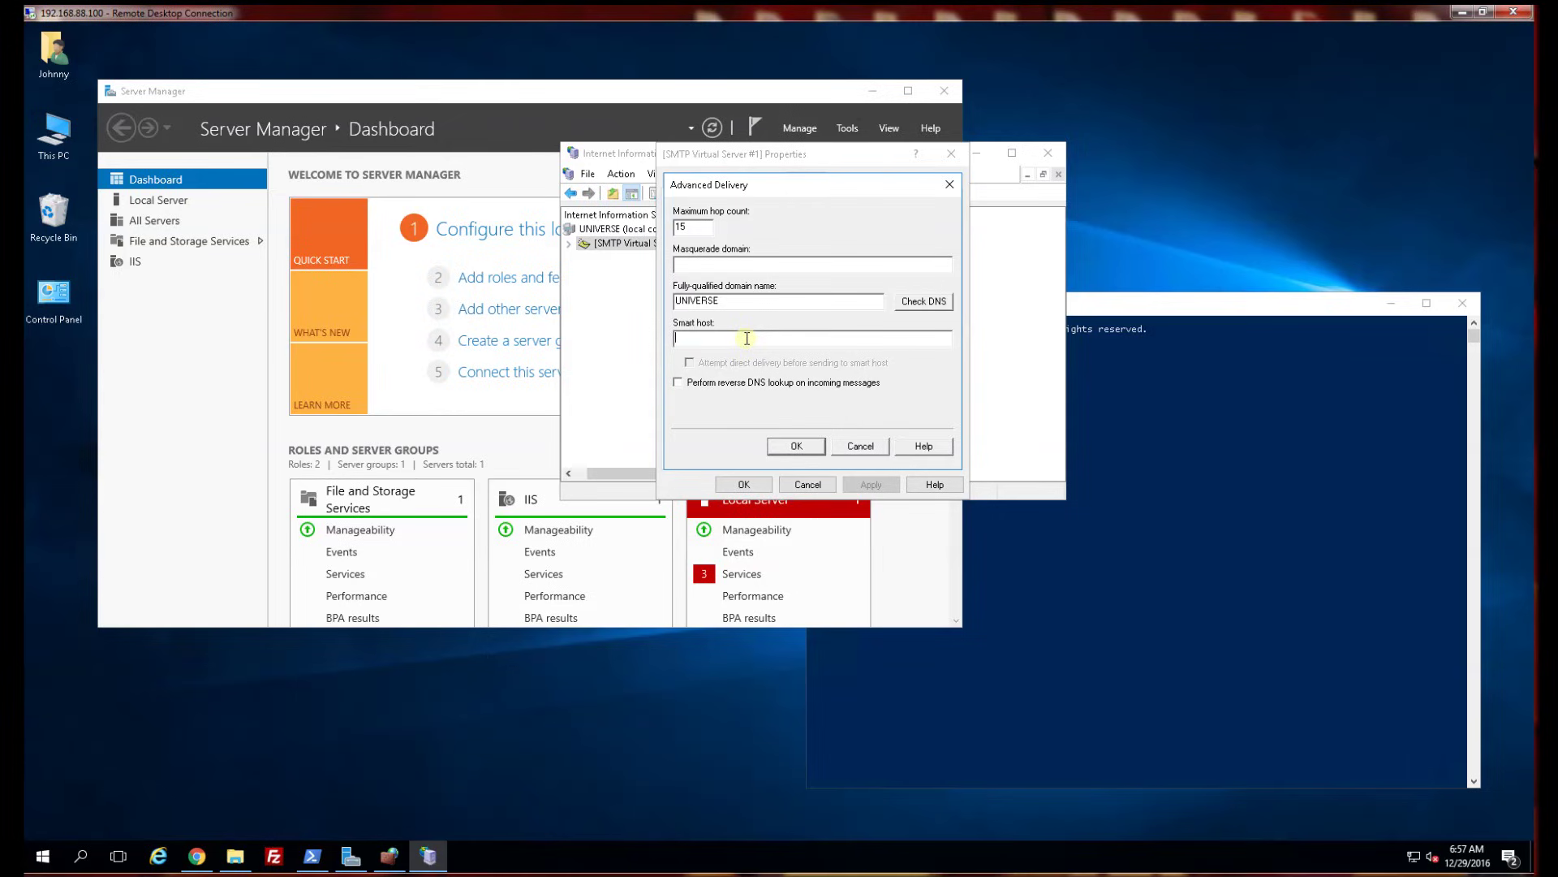
pyautogui.write('smtp.comcast.net')
pyautogui.moveTo(765, 336); pyautogui.dragTo(649, 337)
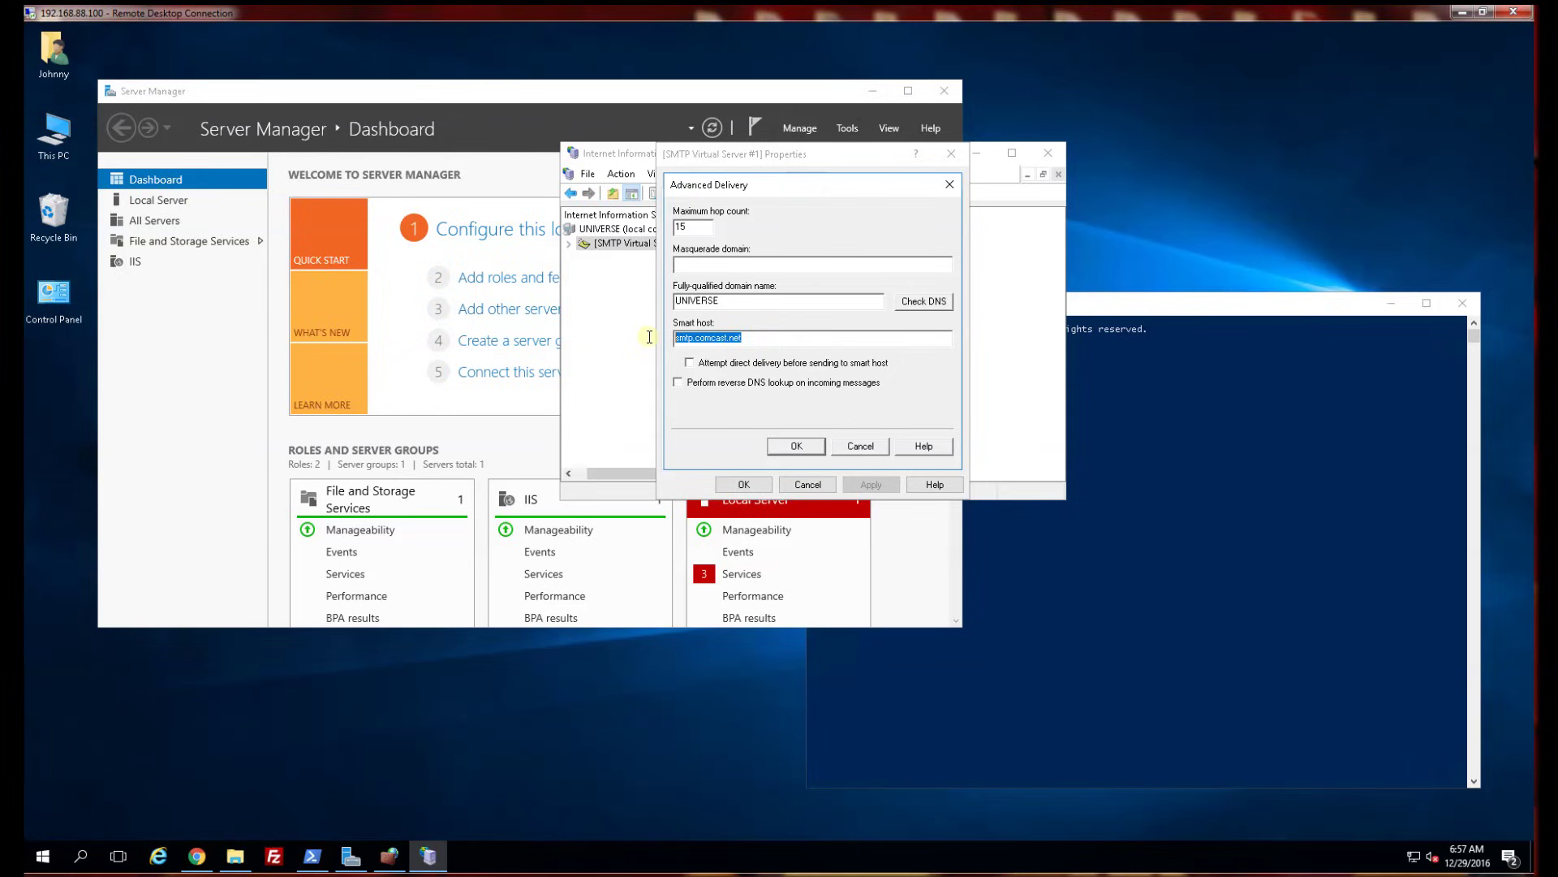
pyautogui.click(768, 342)
# Confirm Advanced Delivery, then run wf in PowerShell and show the firewall's Inbound Rules
pyautogui.click(799, 450)
pyautogui.click(1105, 484)
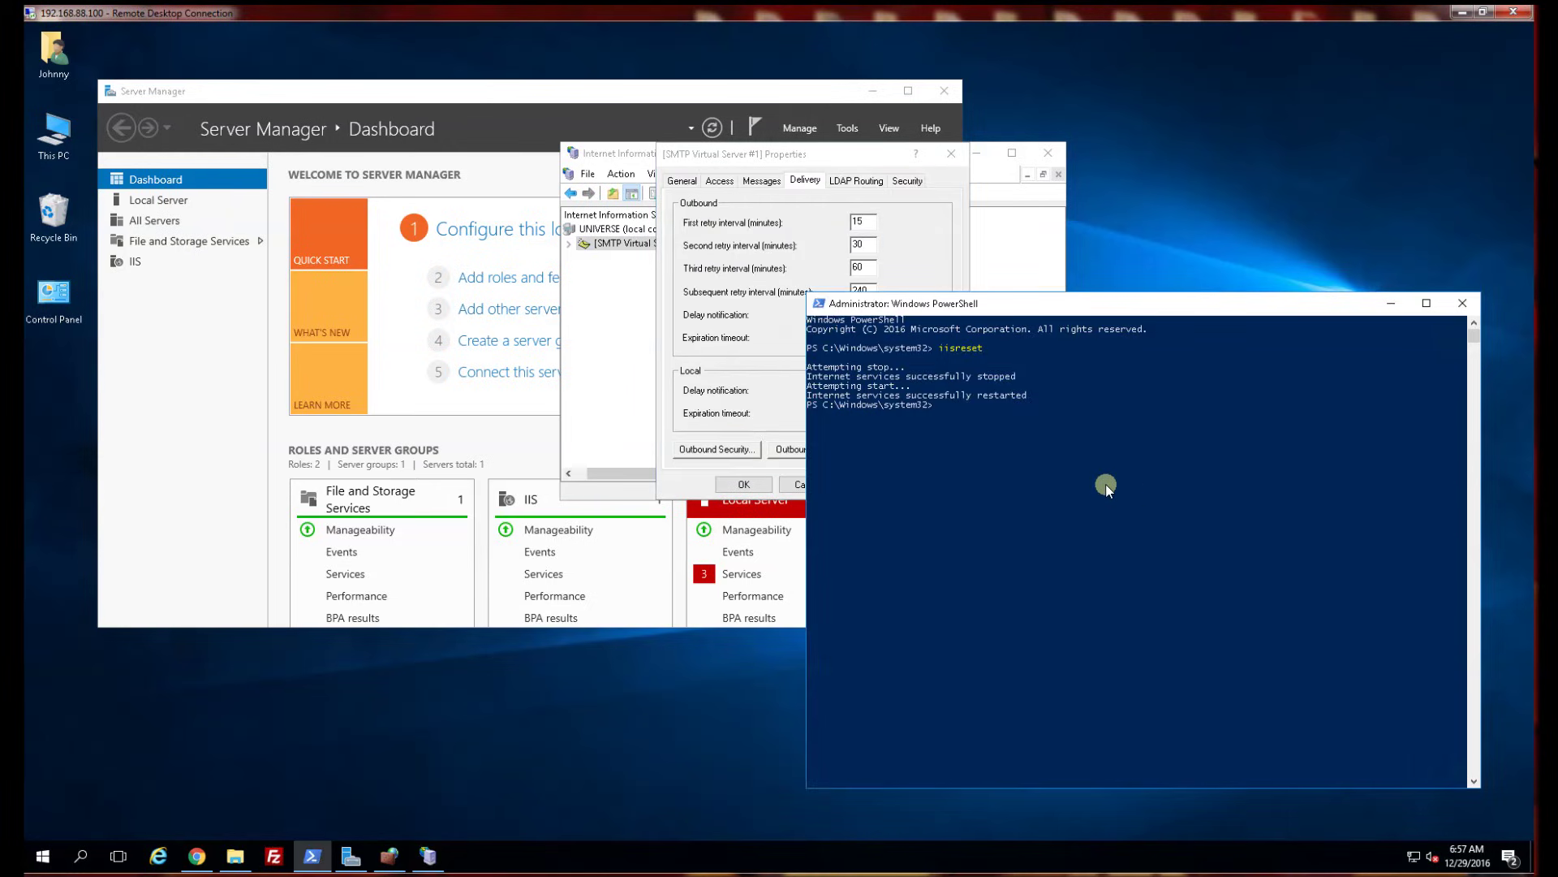
pyautogui.write('wf')
pyautogui.press('Return')
pyautogui.moveTo(523, 75); pyautogui.dragTo(509, 154)
pyautogui.click(114, 204)
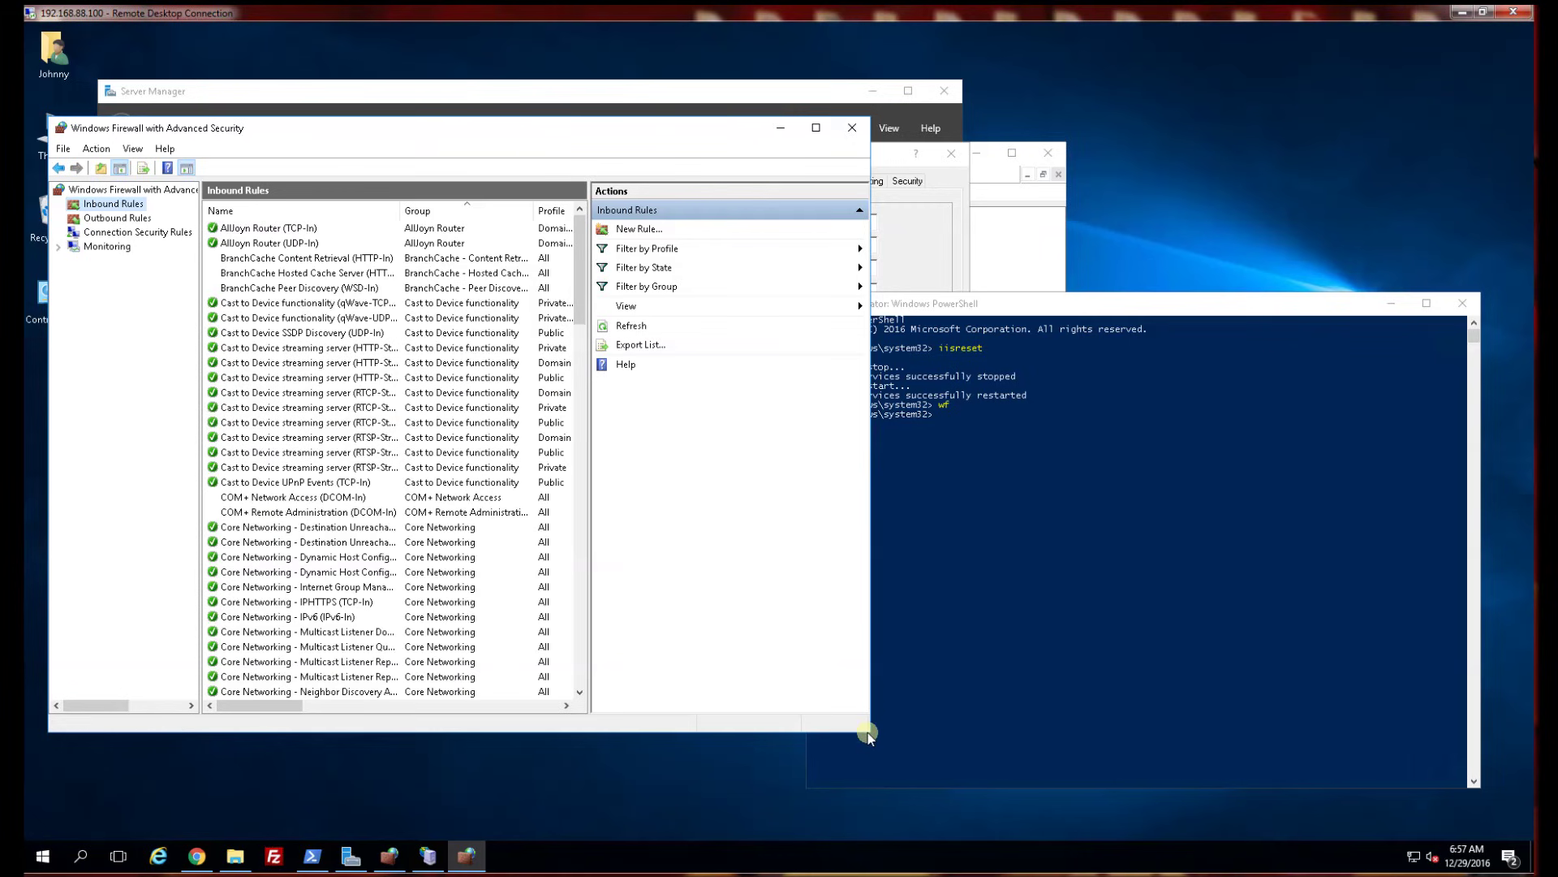
# Locate the enabled Simple Mail Transfer Protocol (SMTP-In) rule for TCP port 25
pyautogui.moveTo(868, 732); pyautogui.dragTo(983, 773)
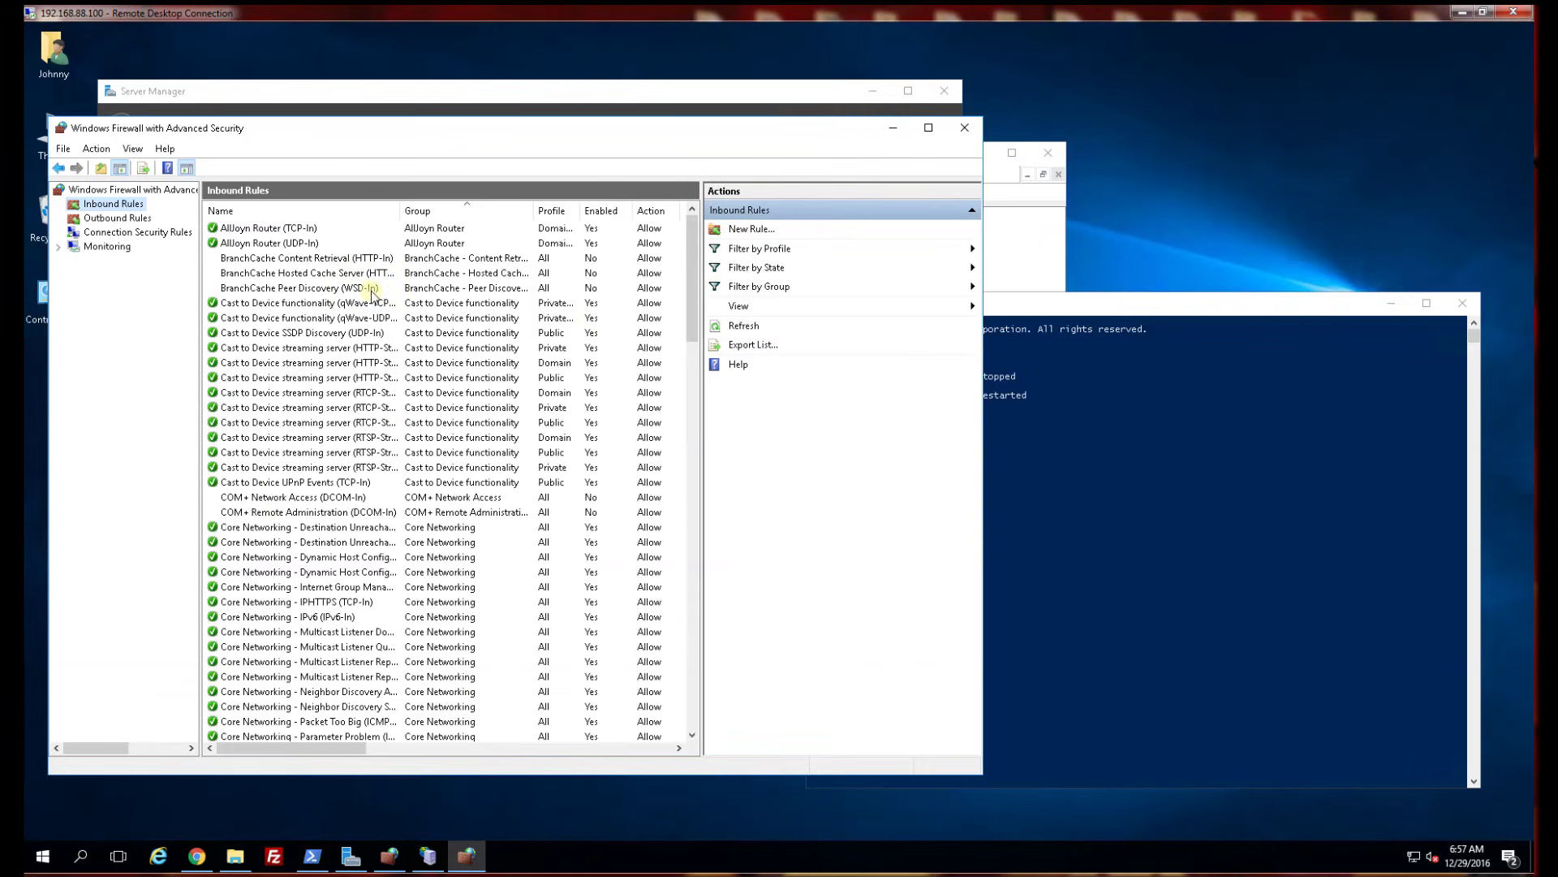
pyautogui.click(605, 746)
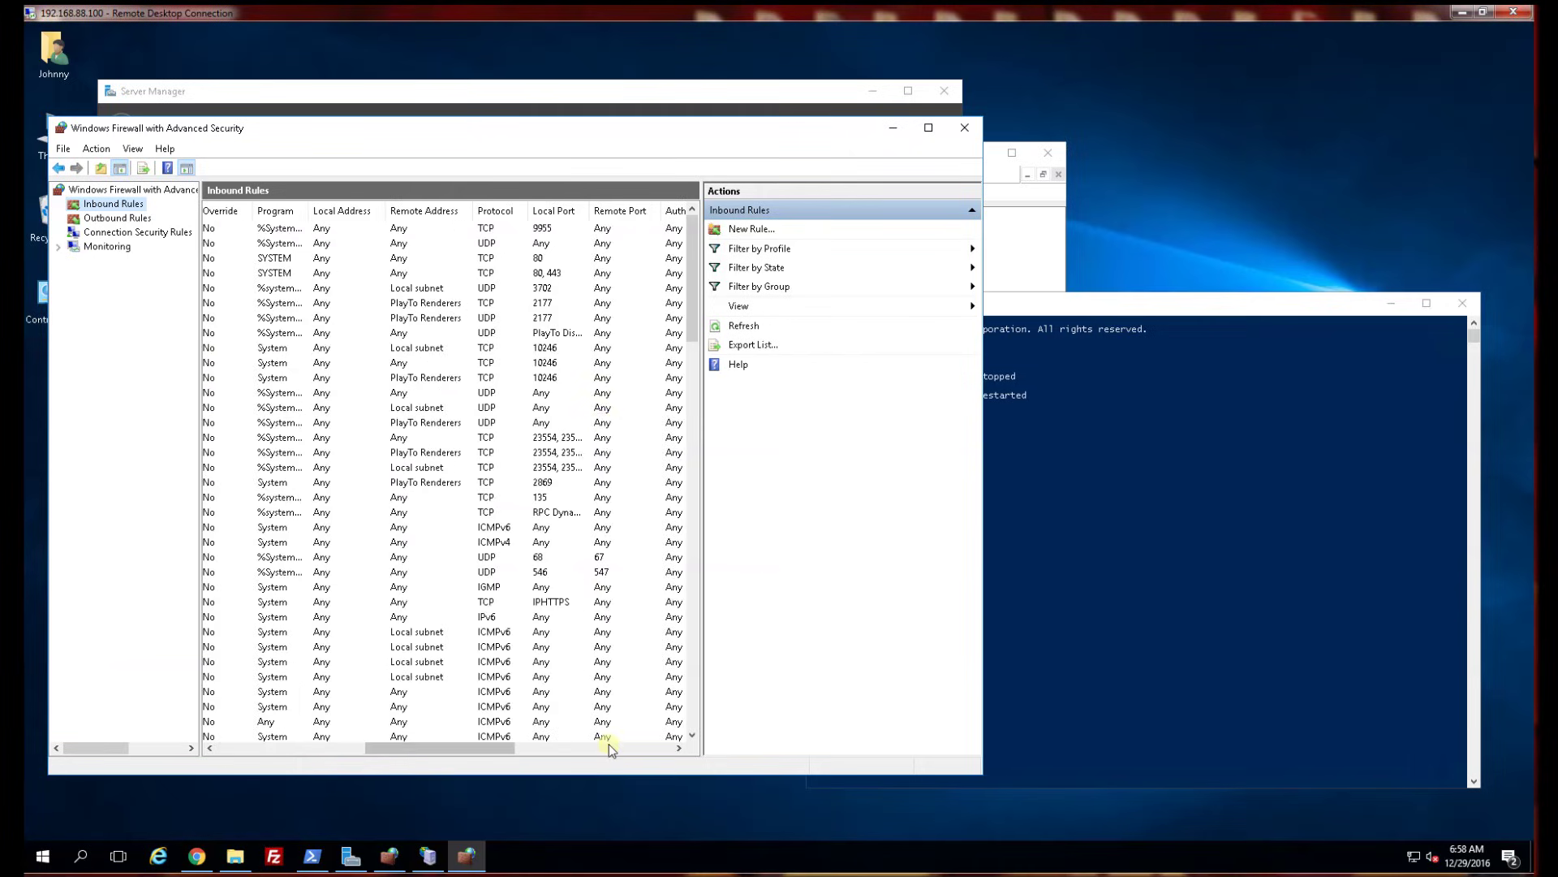
pyautogui.click(543, 258)
pyautogui.scroll(-10, 541, 364)
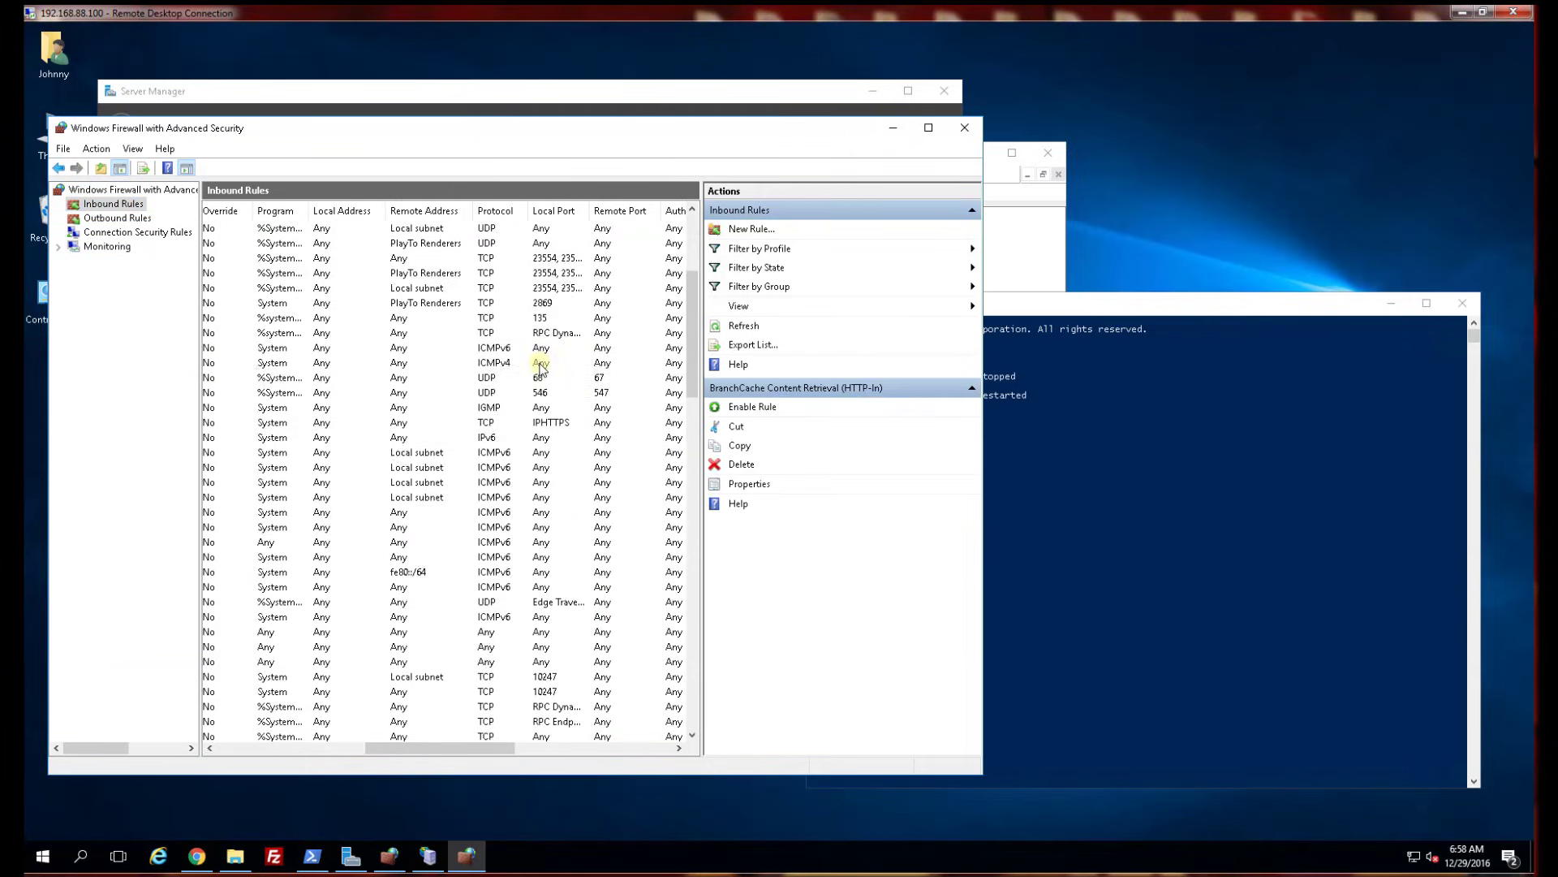
pyautogui.scroll(-5, 541, 367)
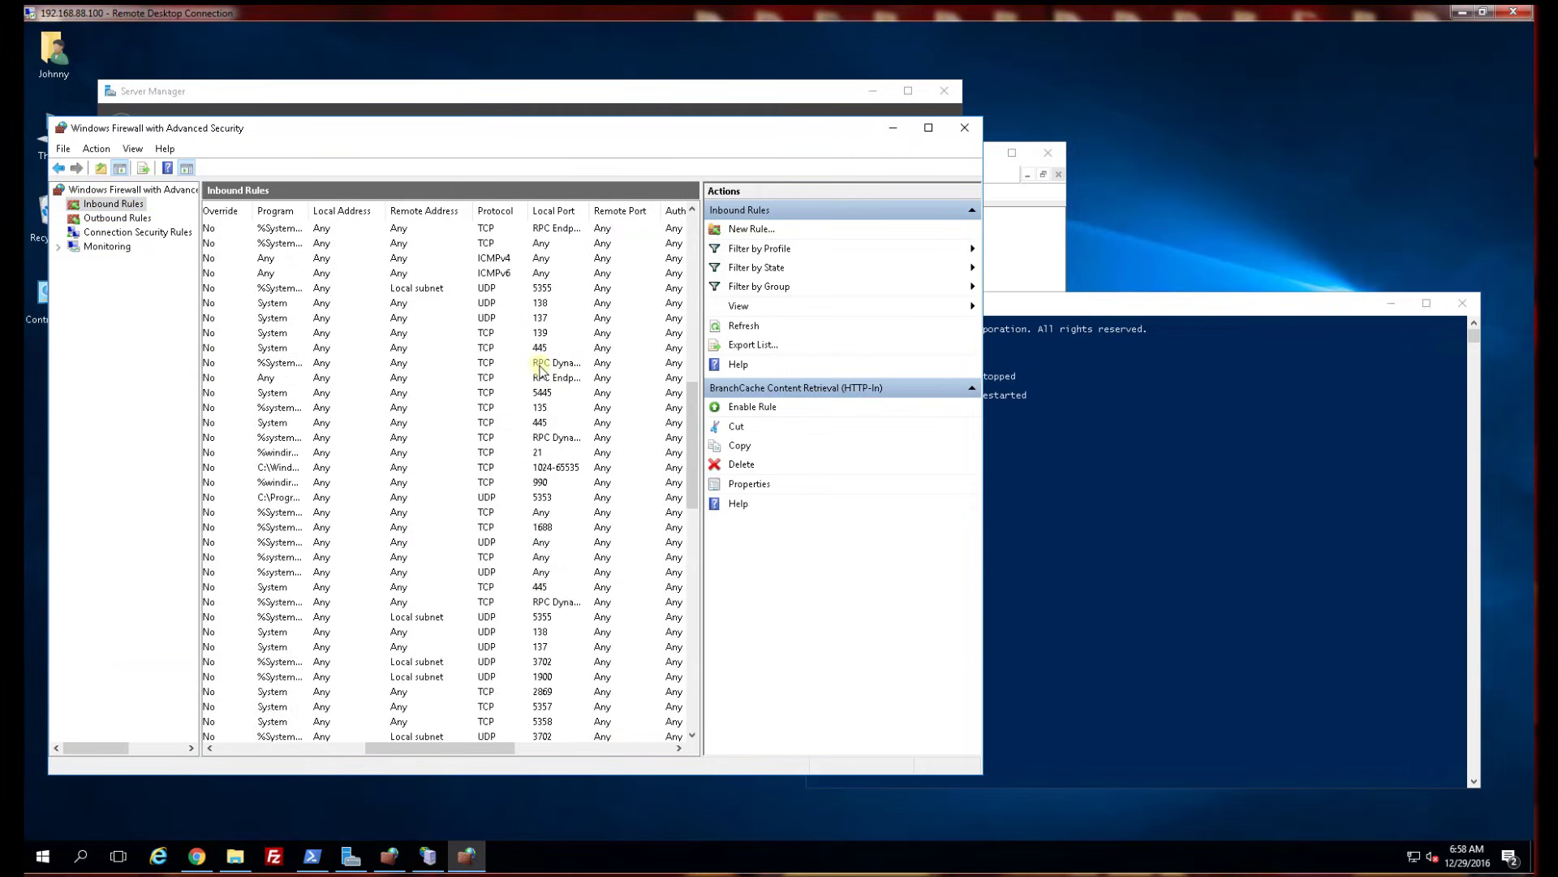
pyautogui.scroll(-10, 560, 480)
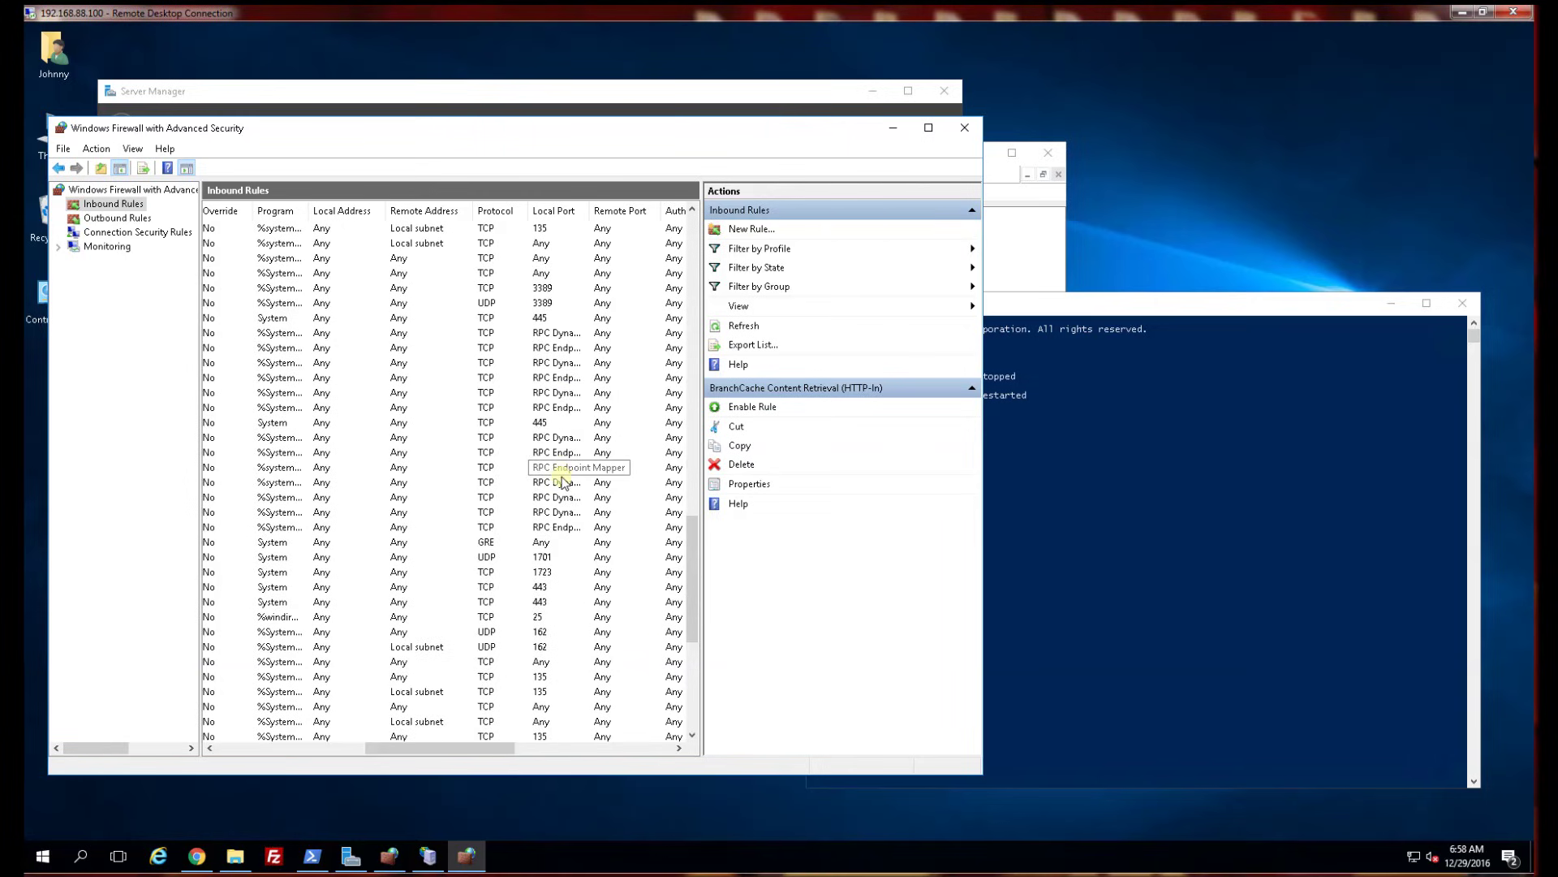
pyautogui.click(489, 617)
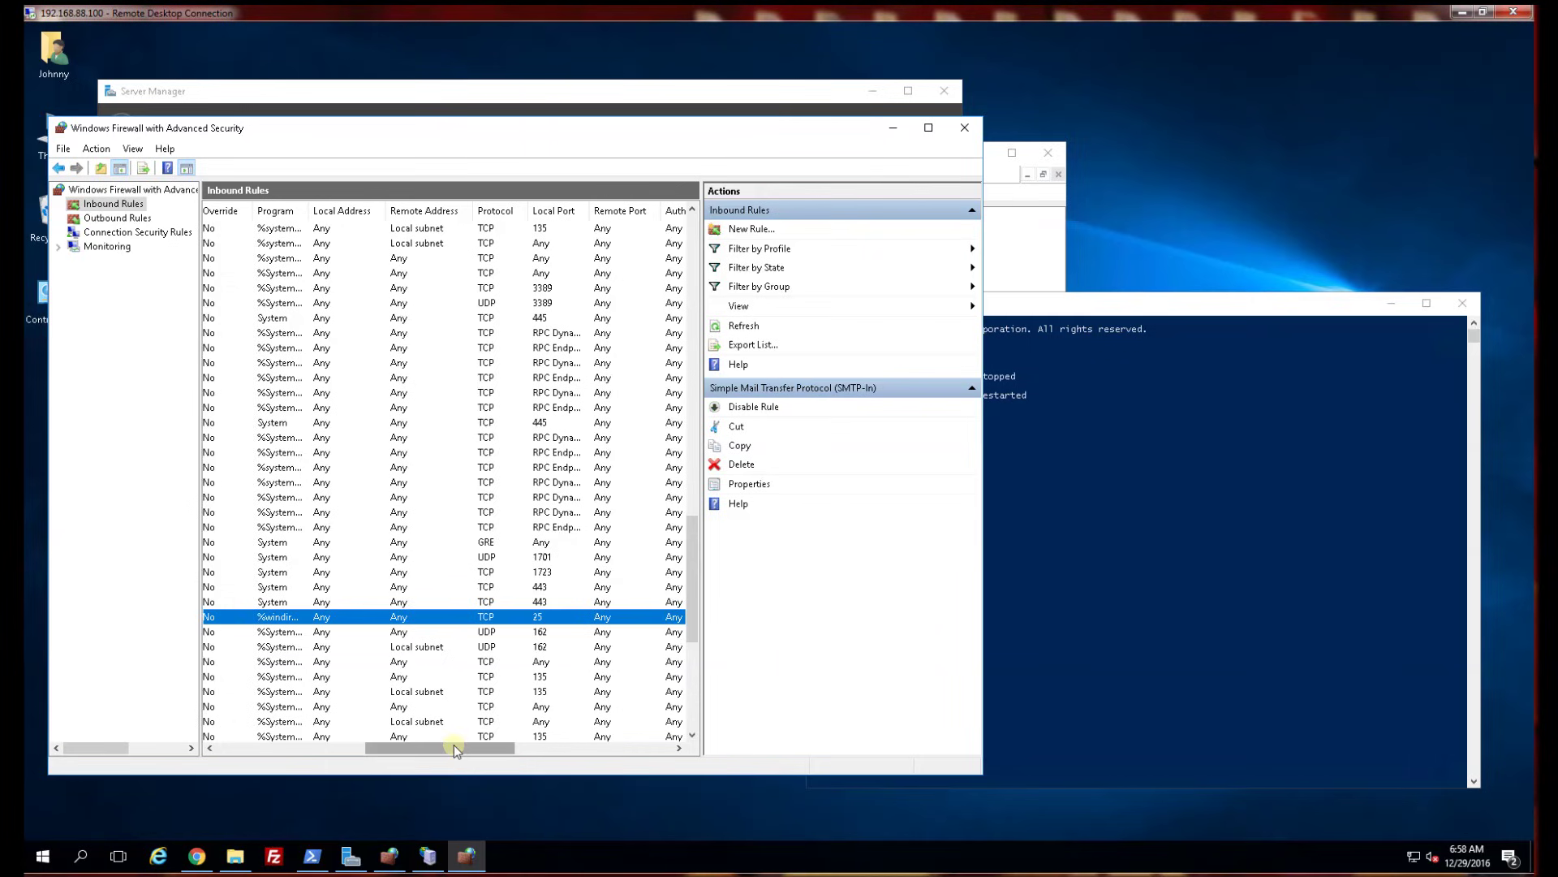
pyautogui.moveTo(455, 747); pyautogui.dragTo(205, 747)
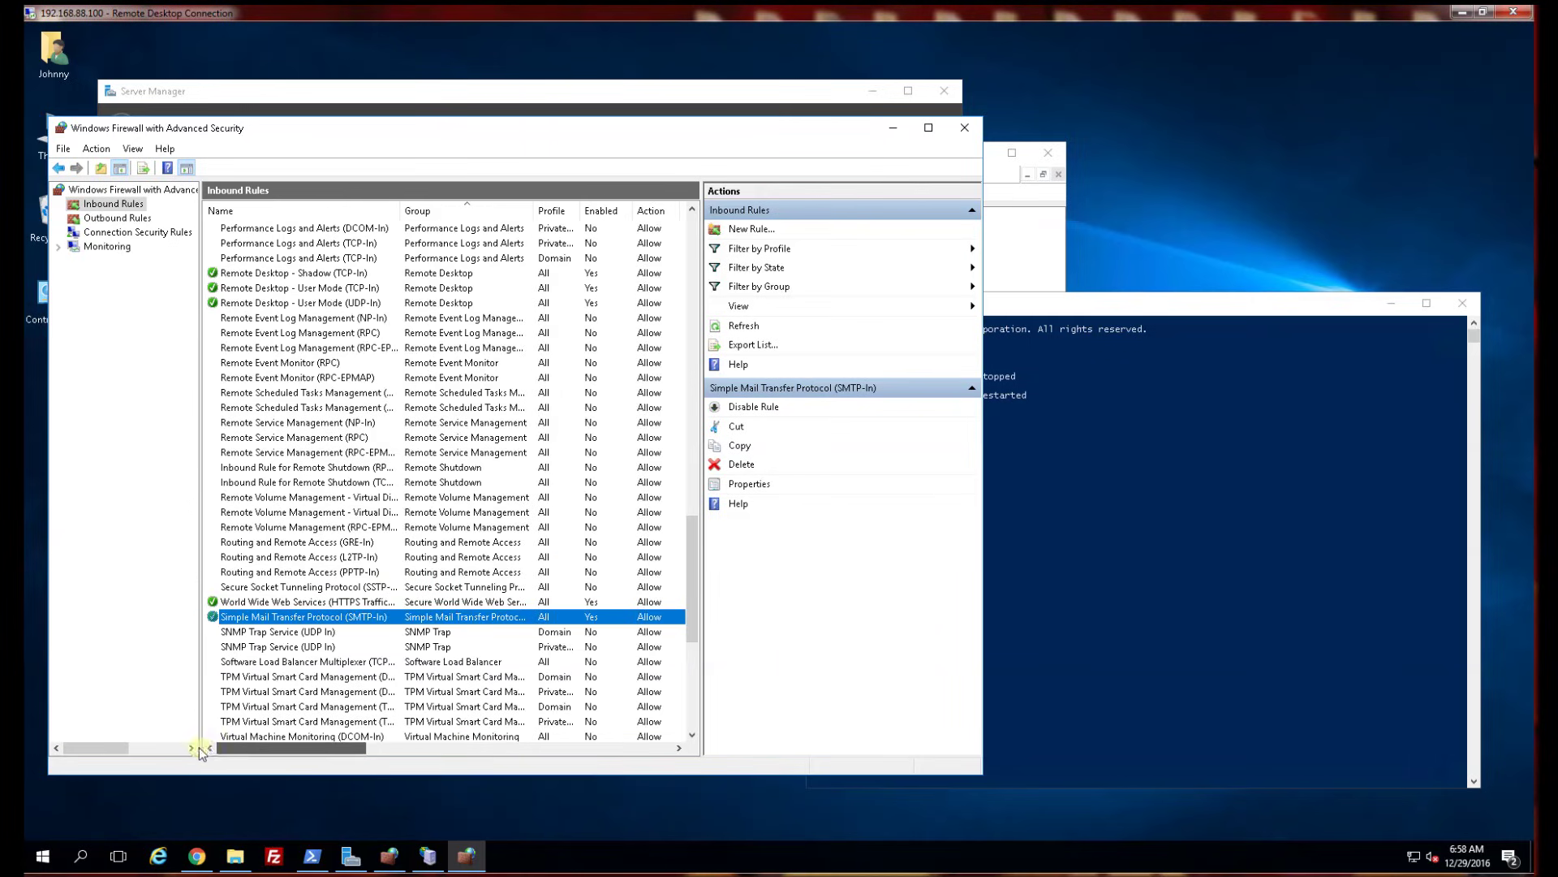
pyautogui.click(313, 632)
pyautogui.click(280, 617)
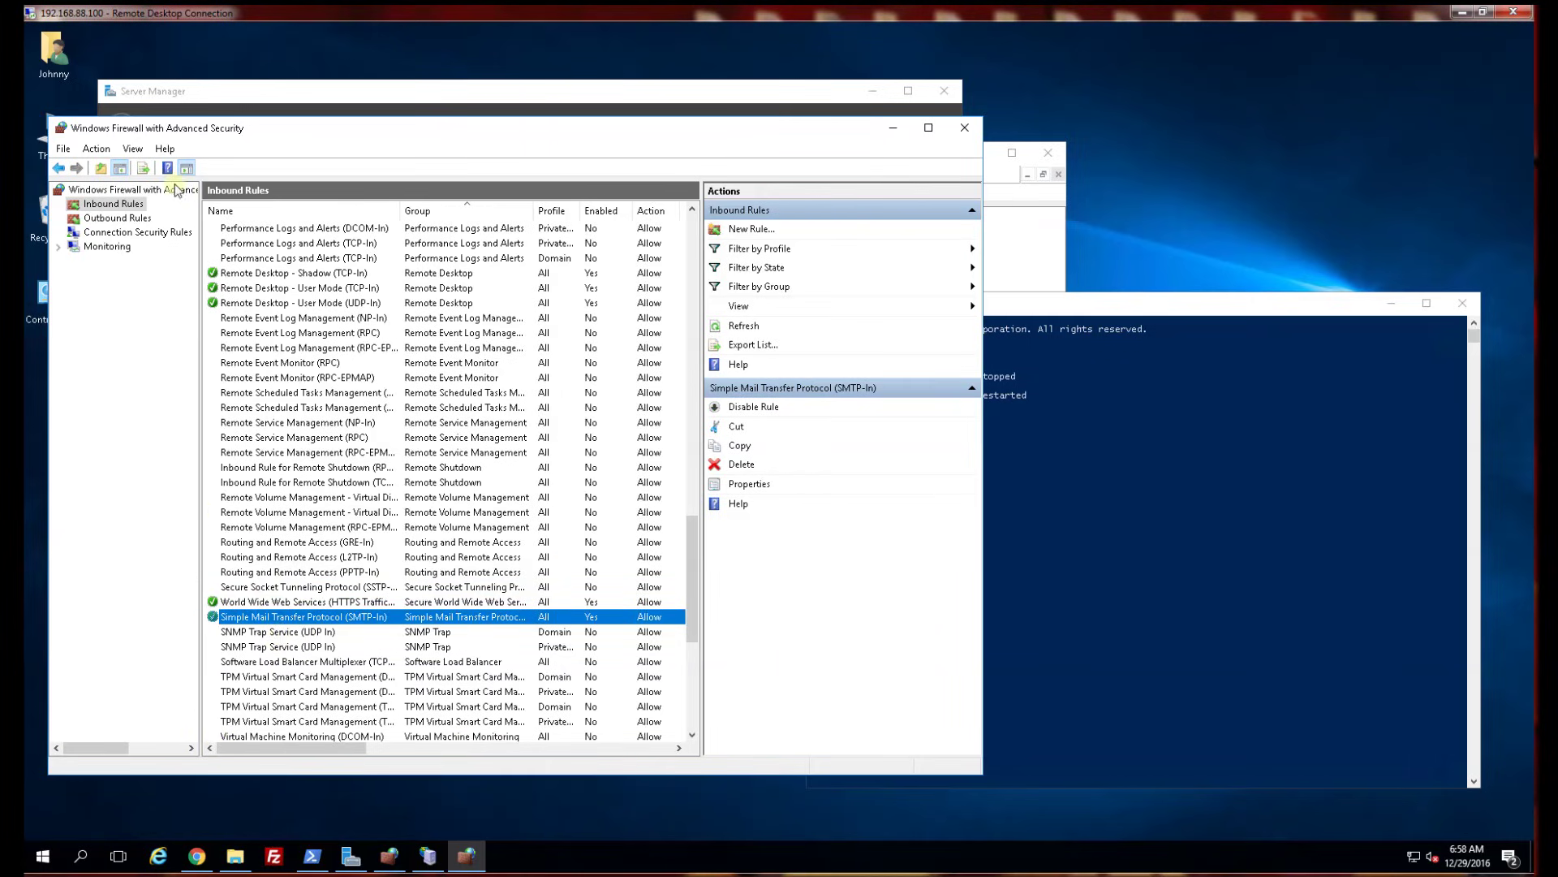
# Inspect the outbound SMTP rule allowing TCP to remote ports 25 and 587, then return to IIS Manager
pyautogui.click(117, 217)
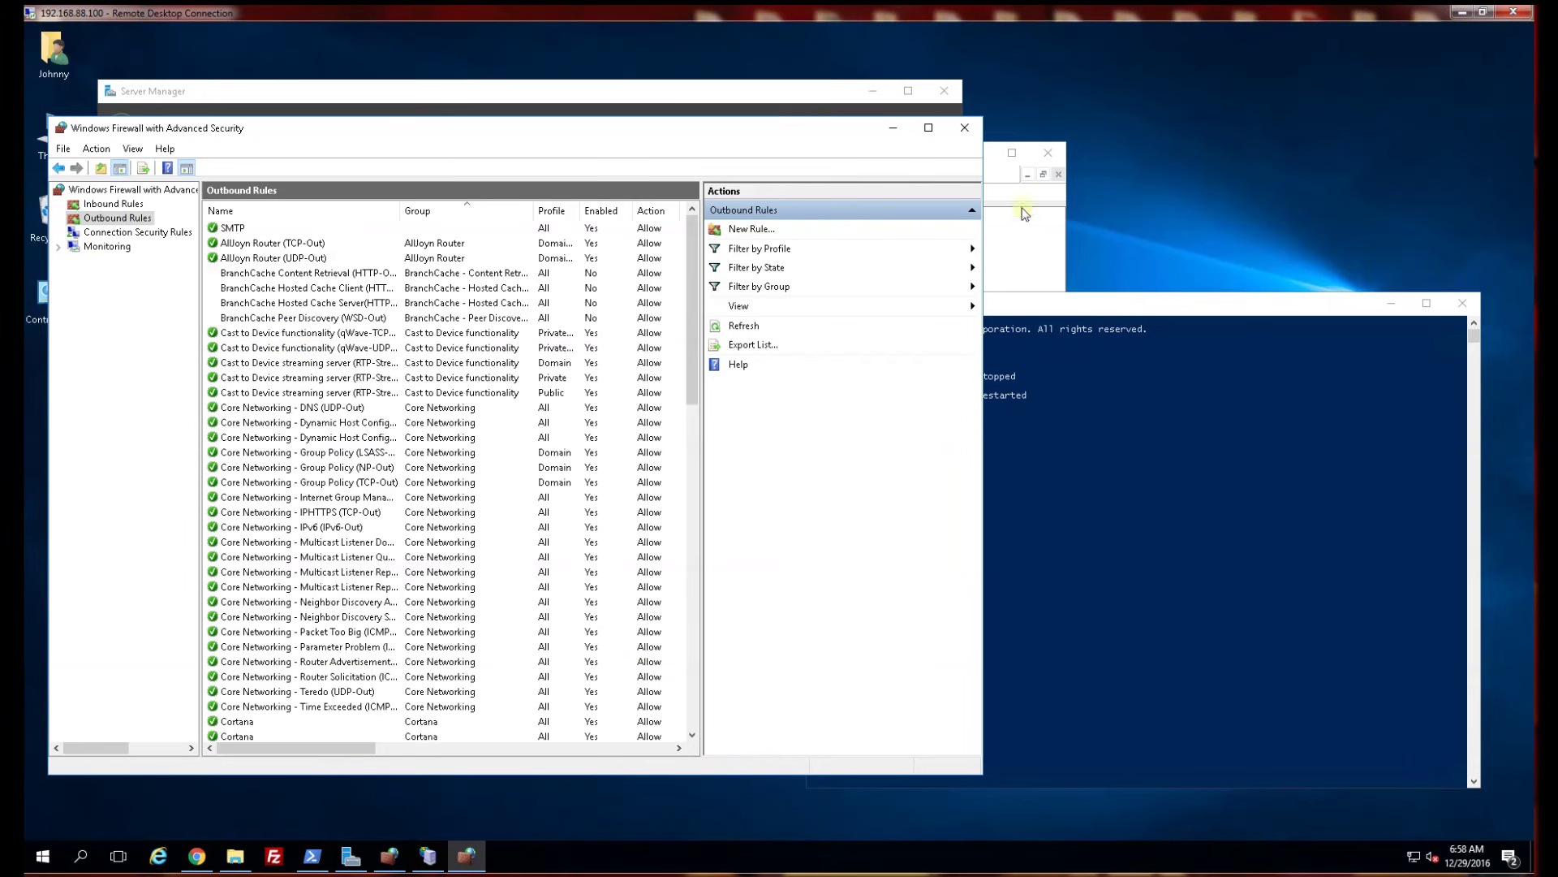
pyautogui.moveTo(795, 168); pyautogui.dragTo(783, 183)
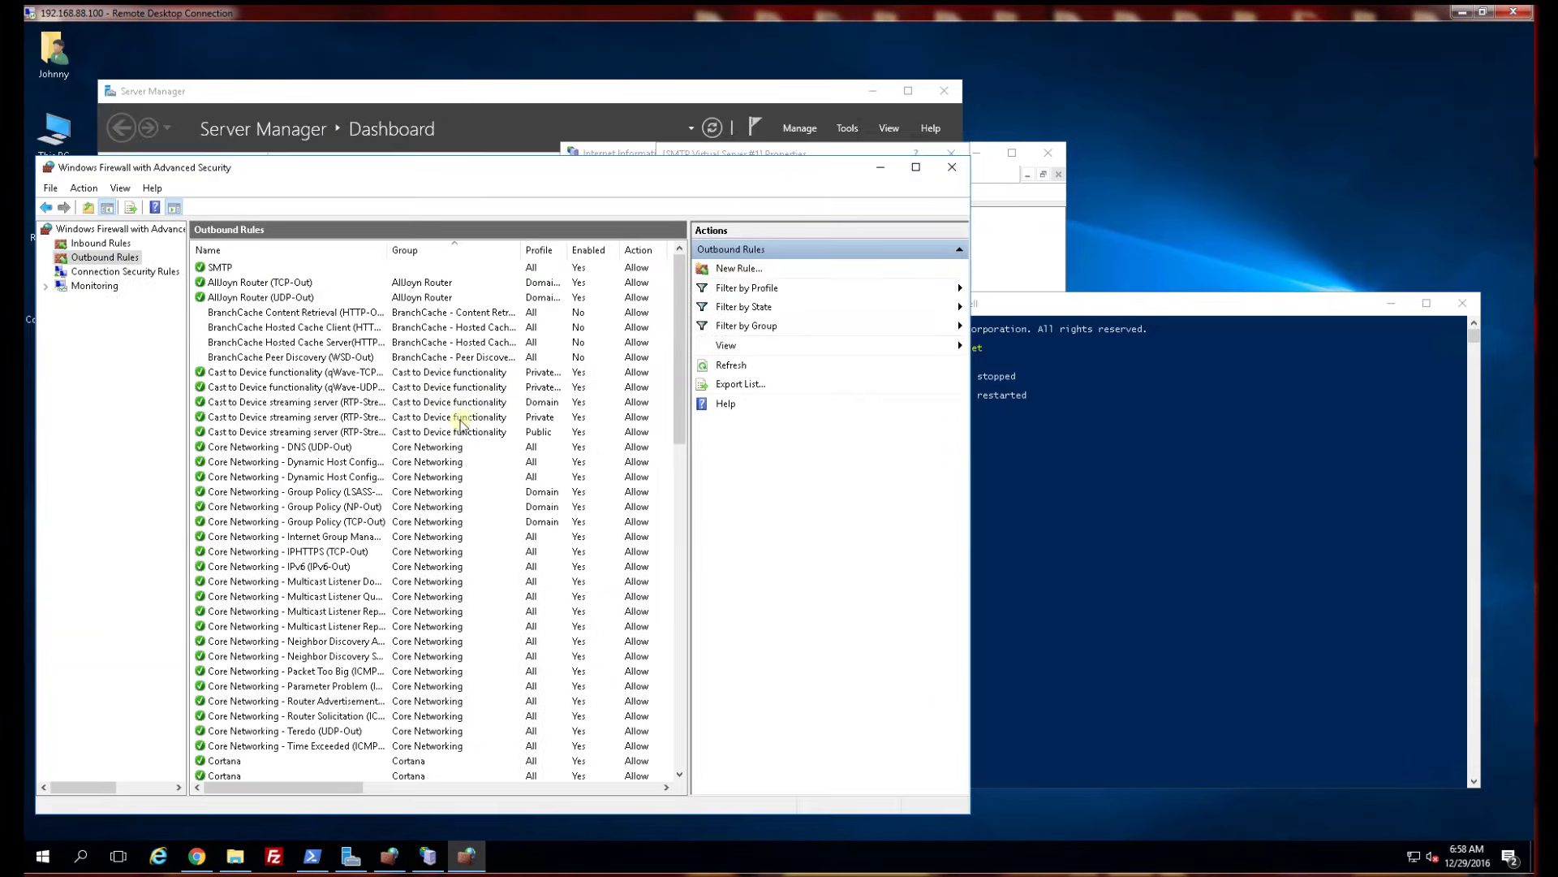
pyautogui.click(230, 269)
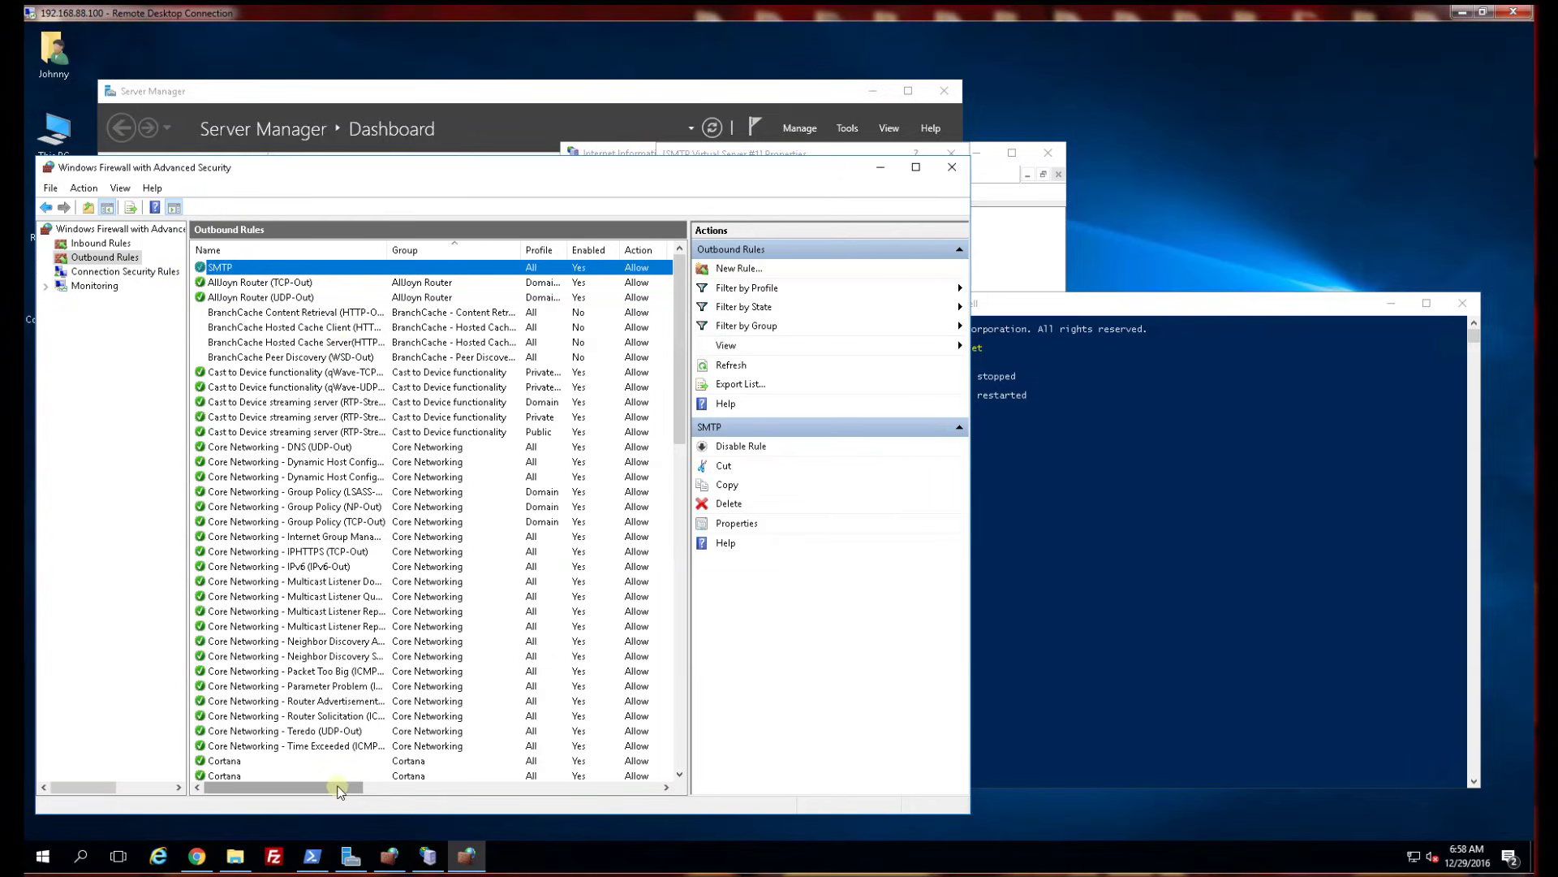
pyautogui.moveTo(340, 792); pyautogui.dragTo(514, 794)
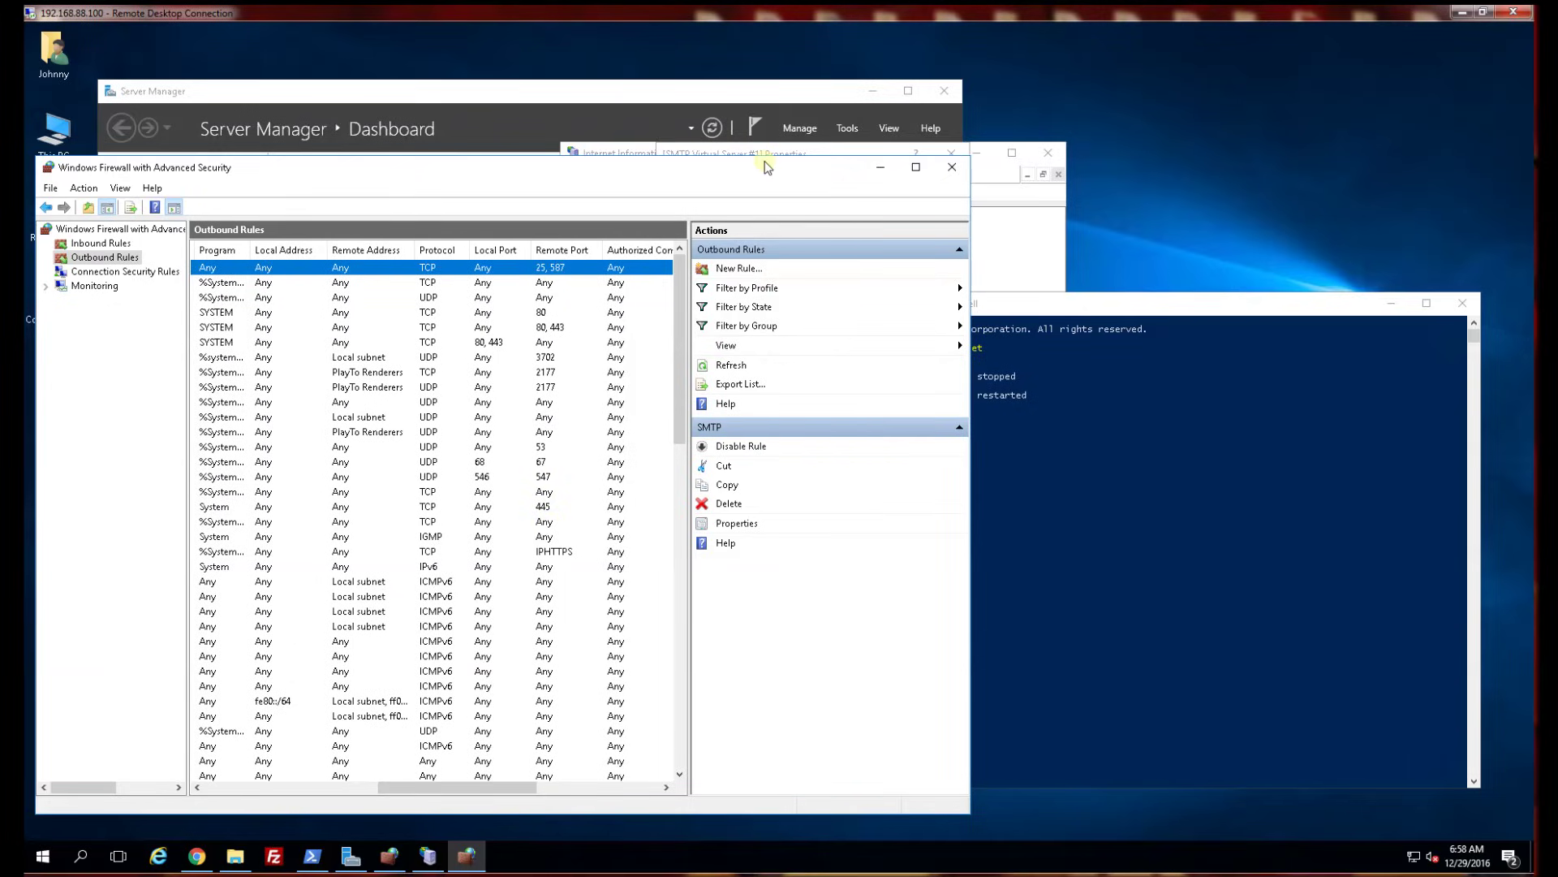
pyautogui.click(794, 95)
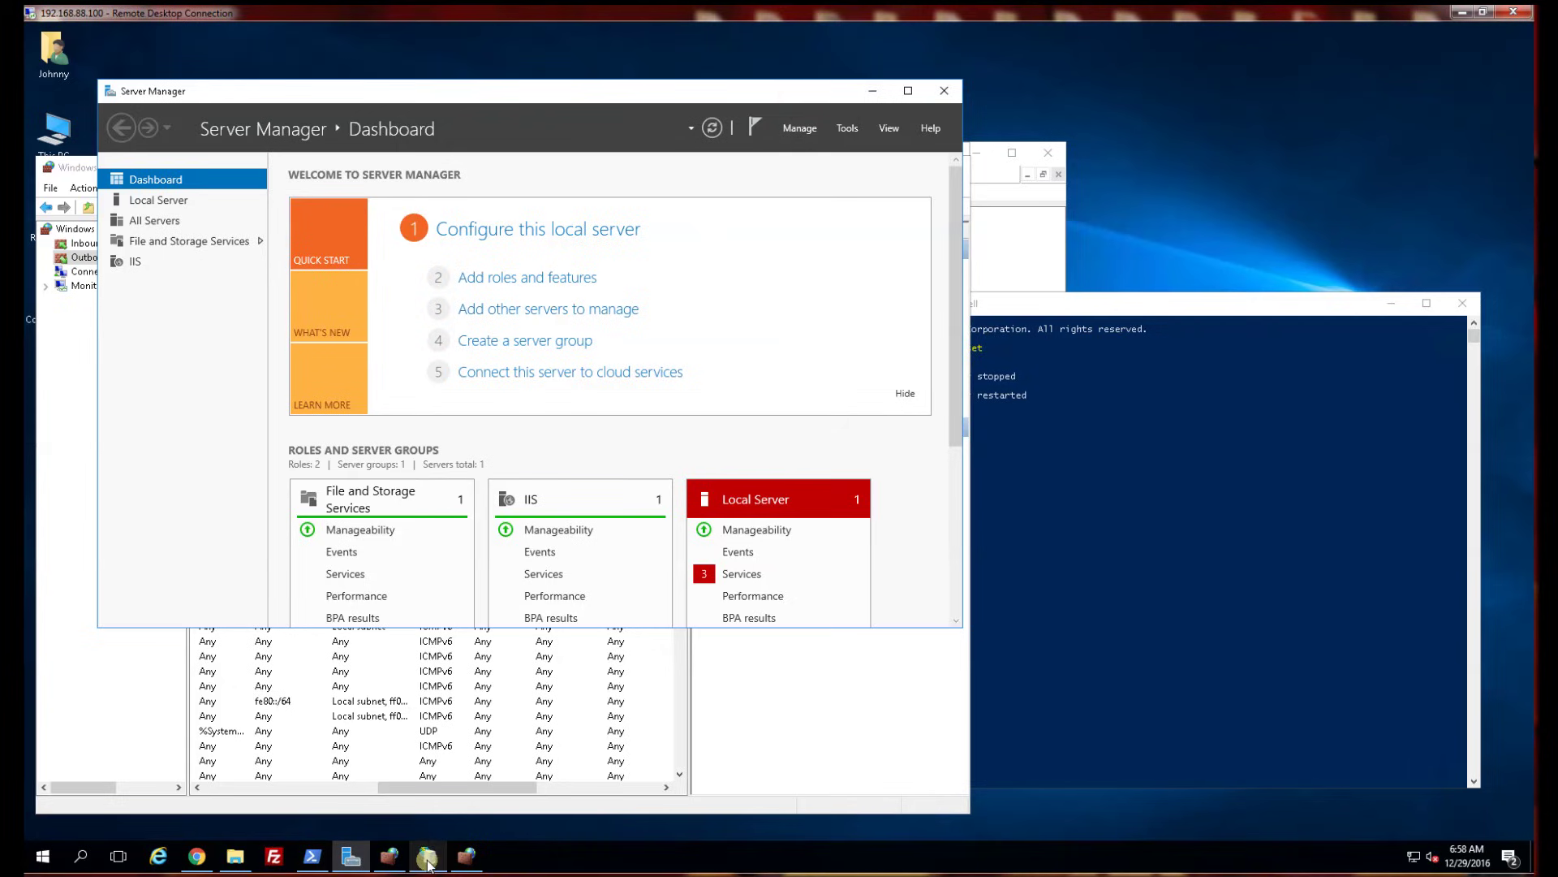
pyautogui.click(467, 856)
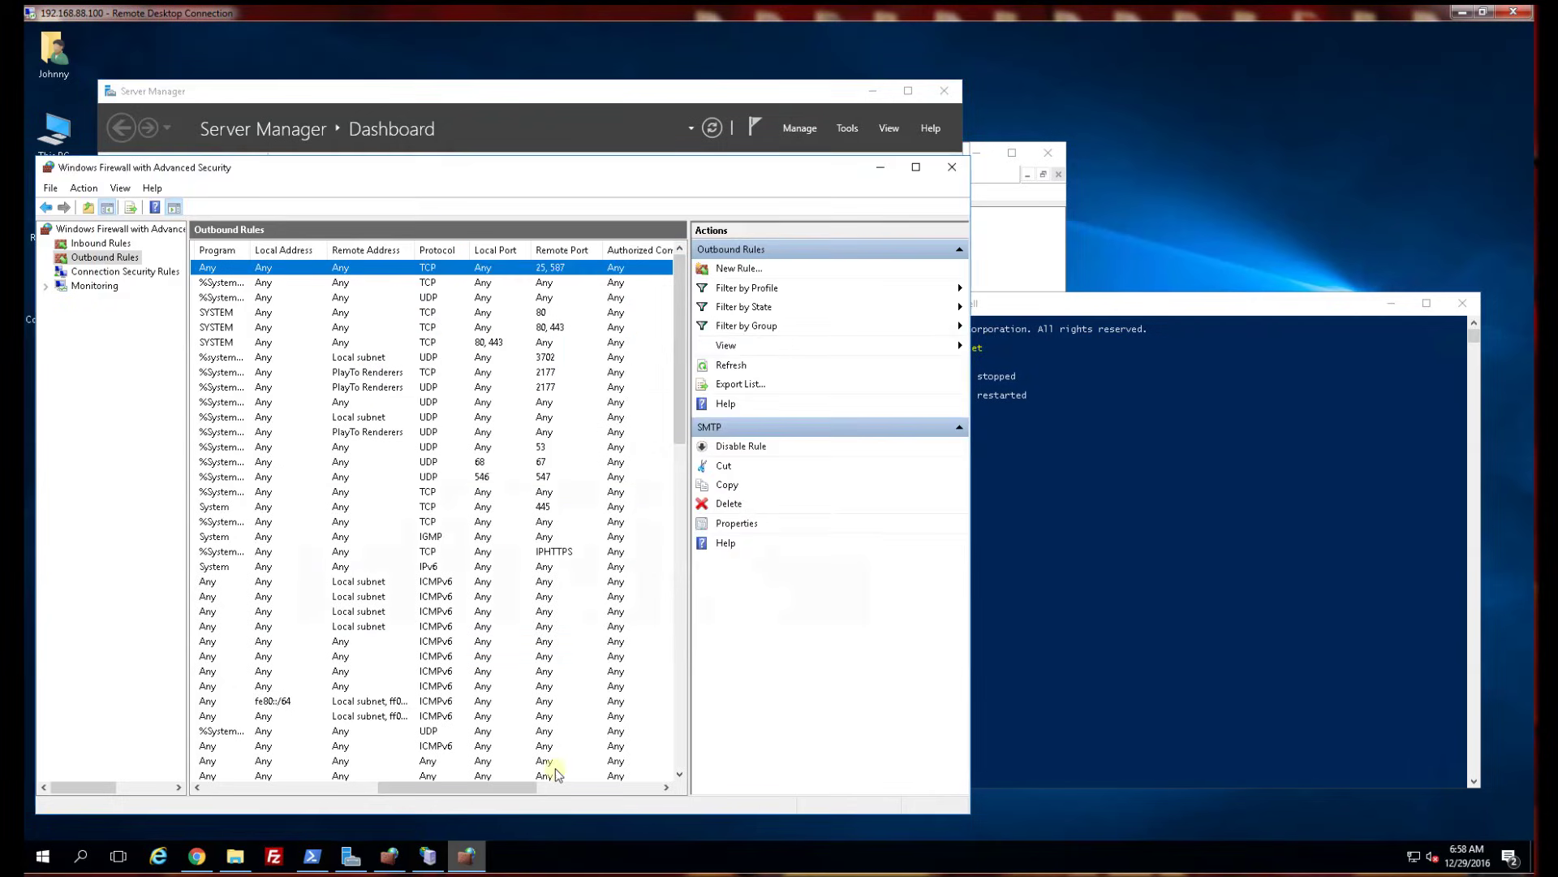
pyautogui.click(424, 862)
# Change SMTP Virtual Server #1's outbound connection TCP port from 25 to 587
pyautogui.rightClick(655, 244)
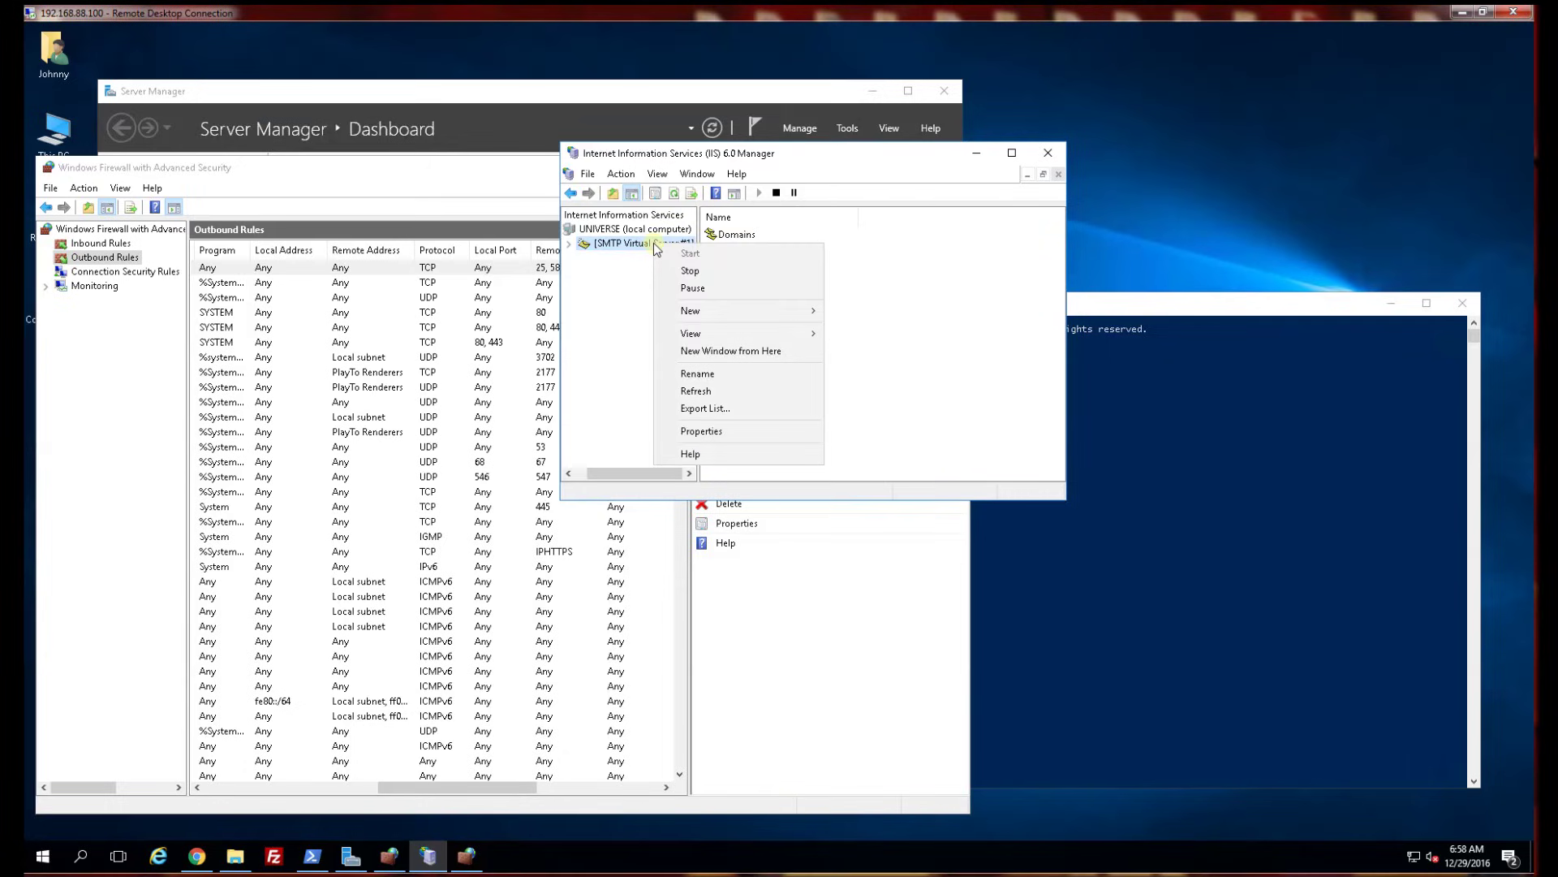
pyautogui.click(743, 433)
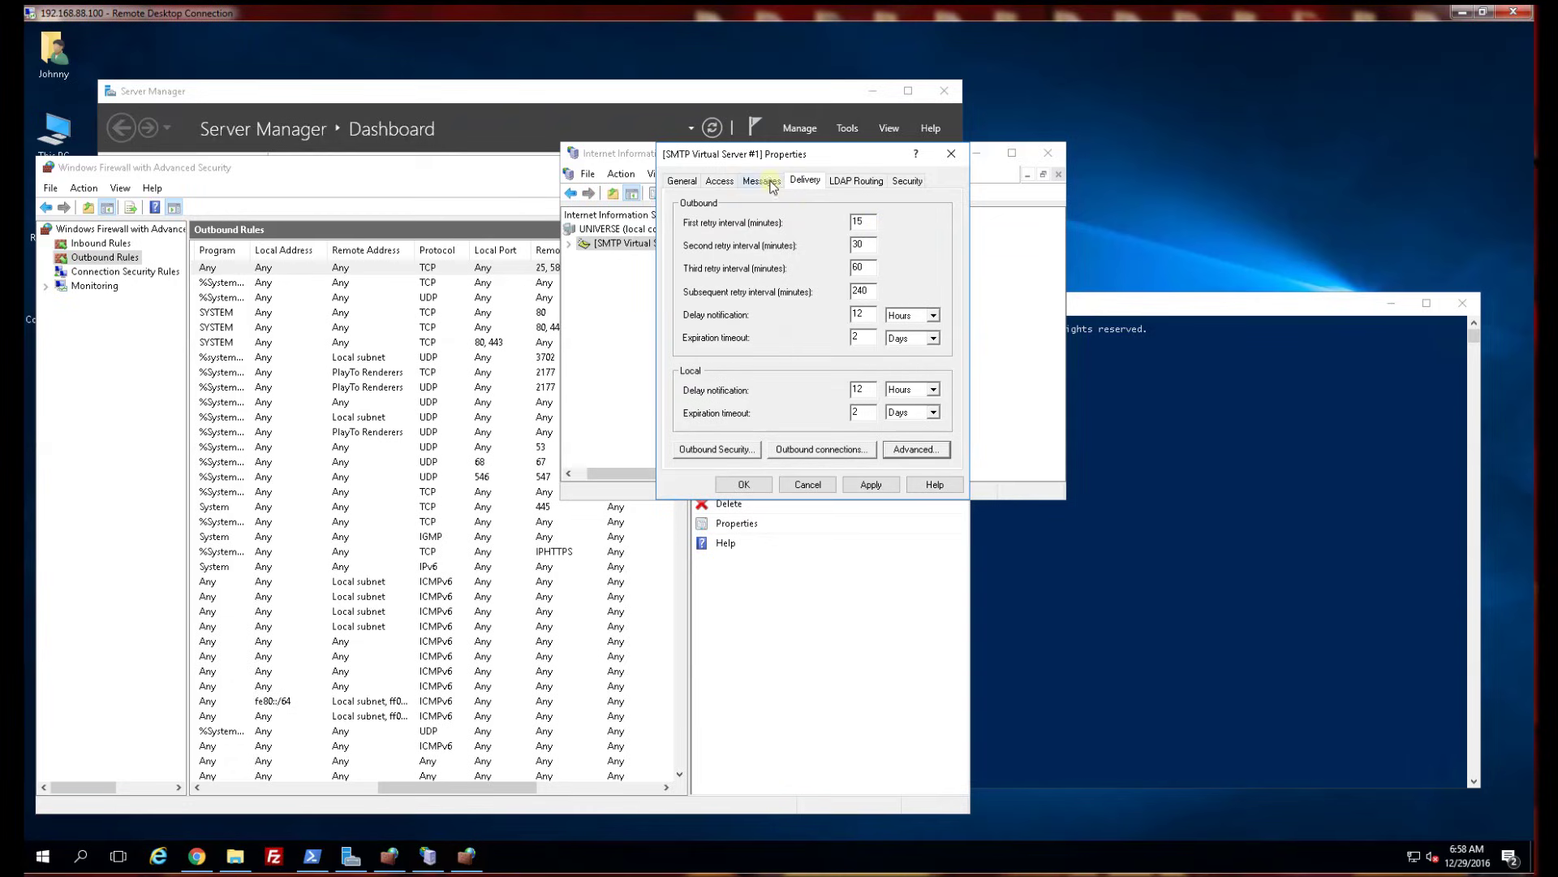
pyautogui.click(804, 451)
pyautogui.moveTo(917, 350); pyautogui.dragTo(834, 346)
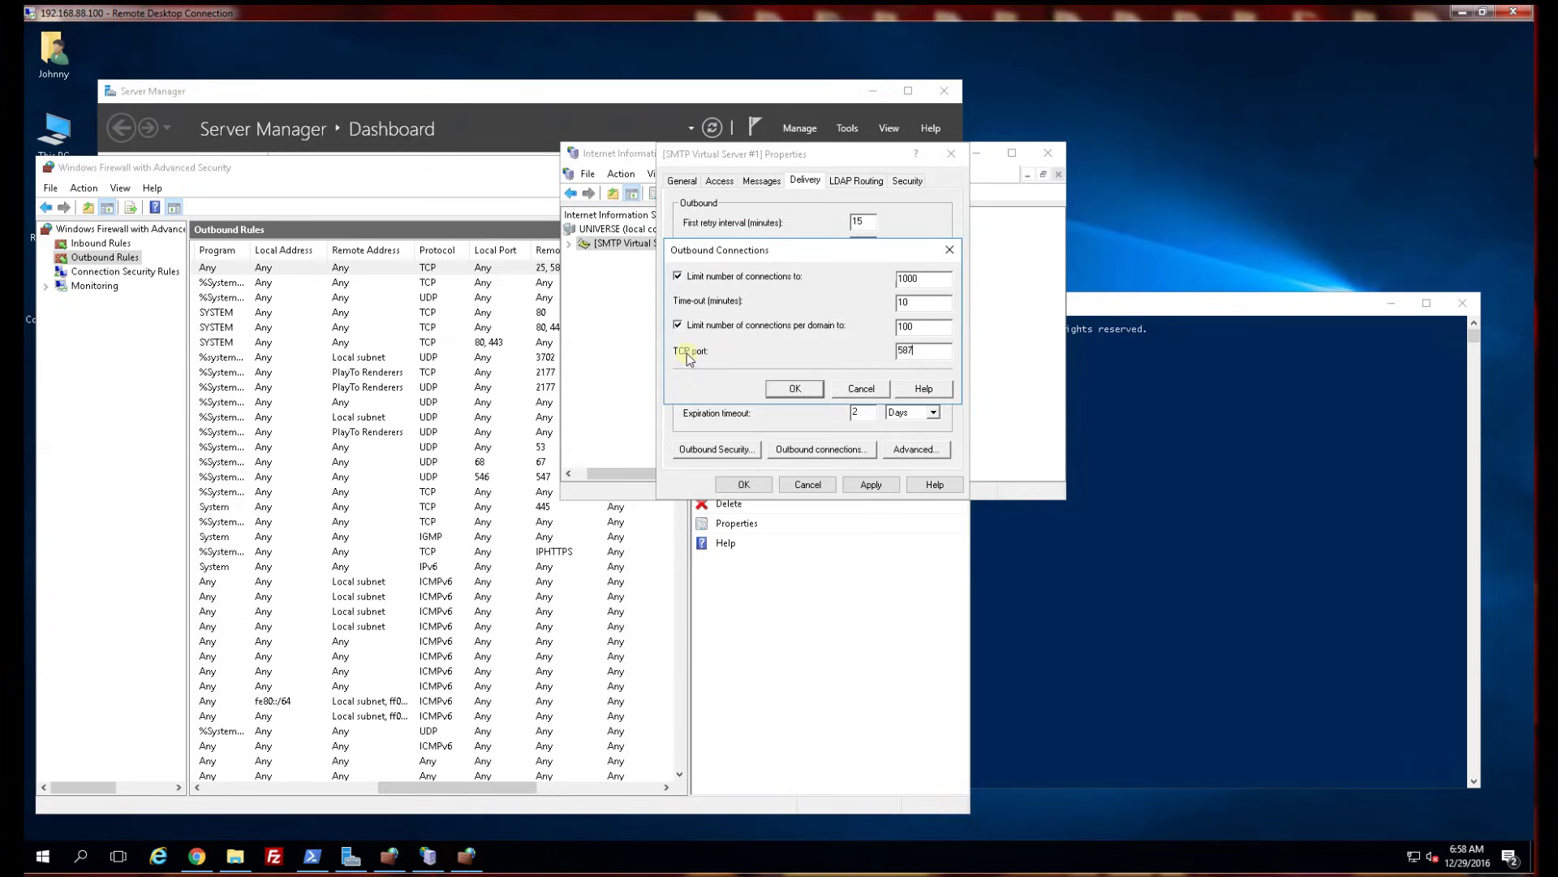
pyautogui.doubleClick(927, 352)
# Set outbound security to Basic authentication, entering the account user name and password
pyautogui.click(793, 389)
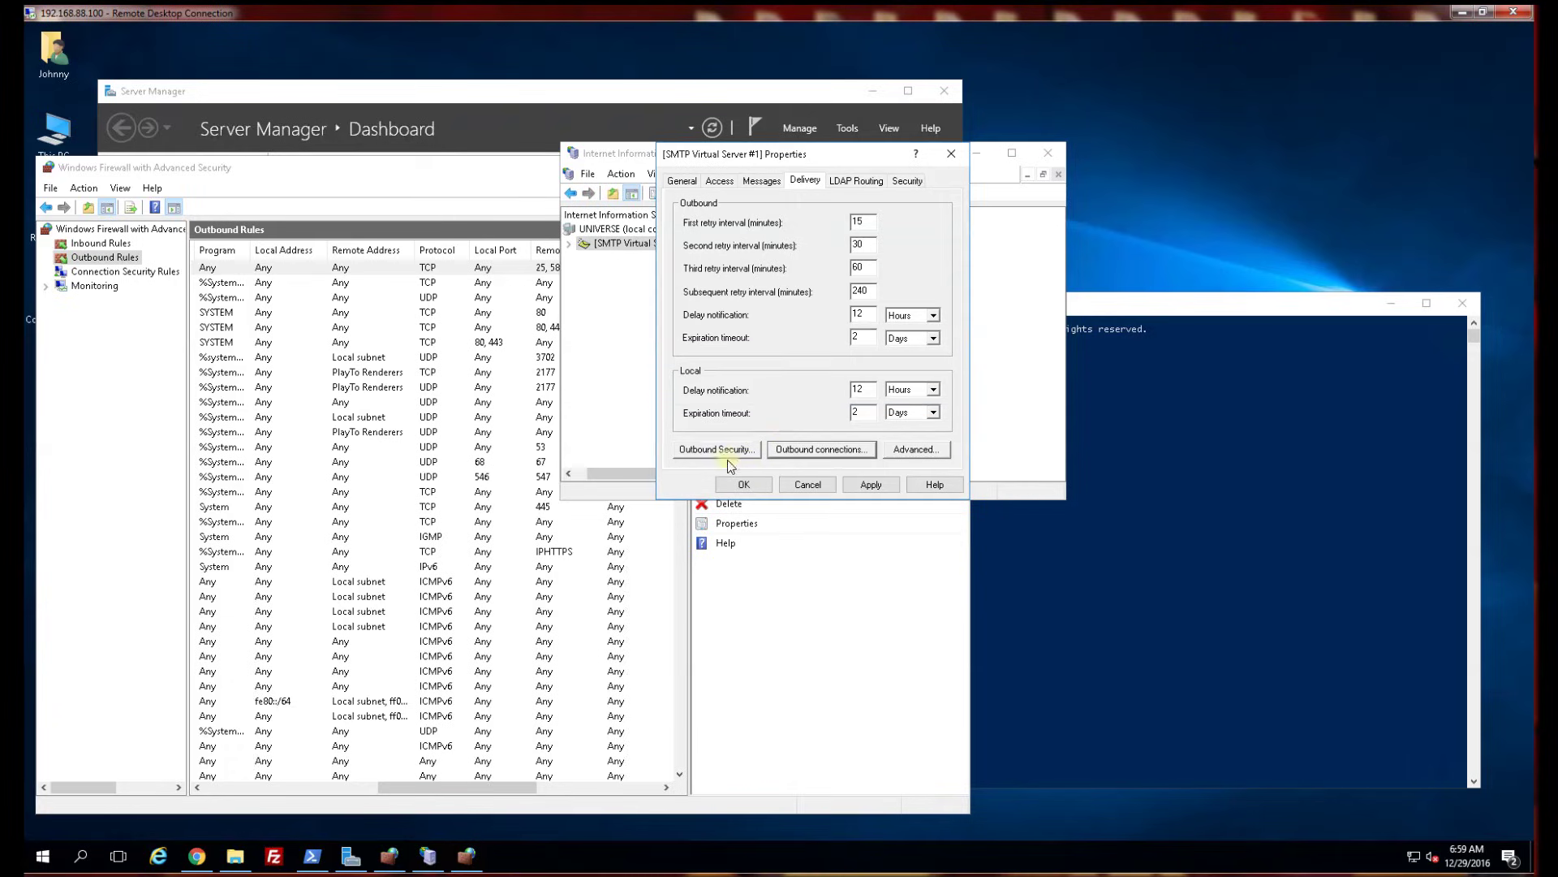
pyautogui.click(729, 453)
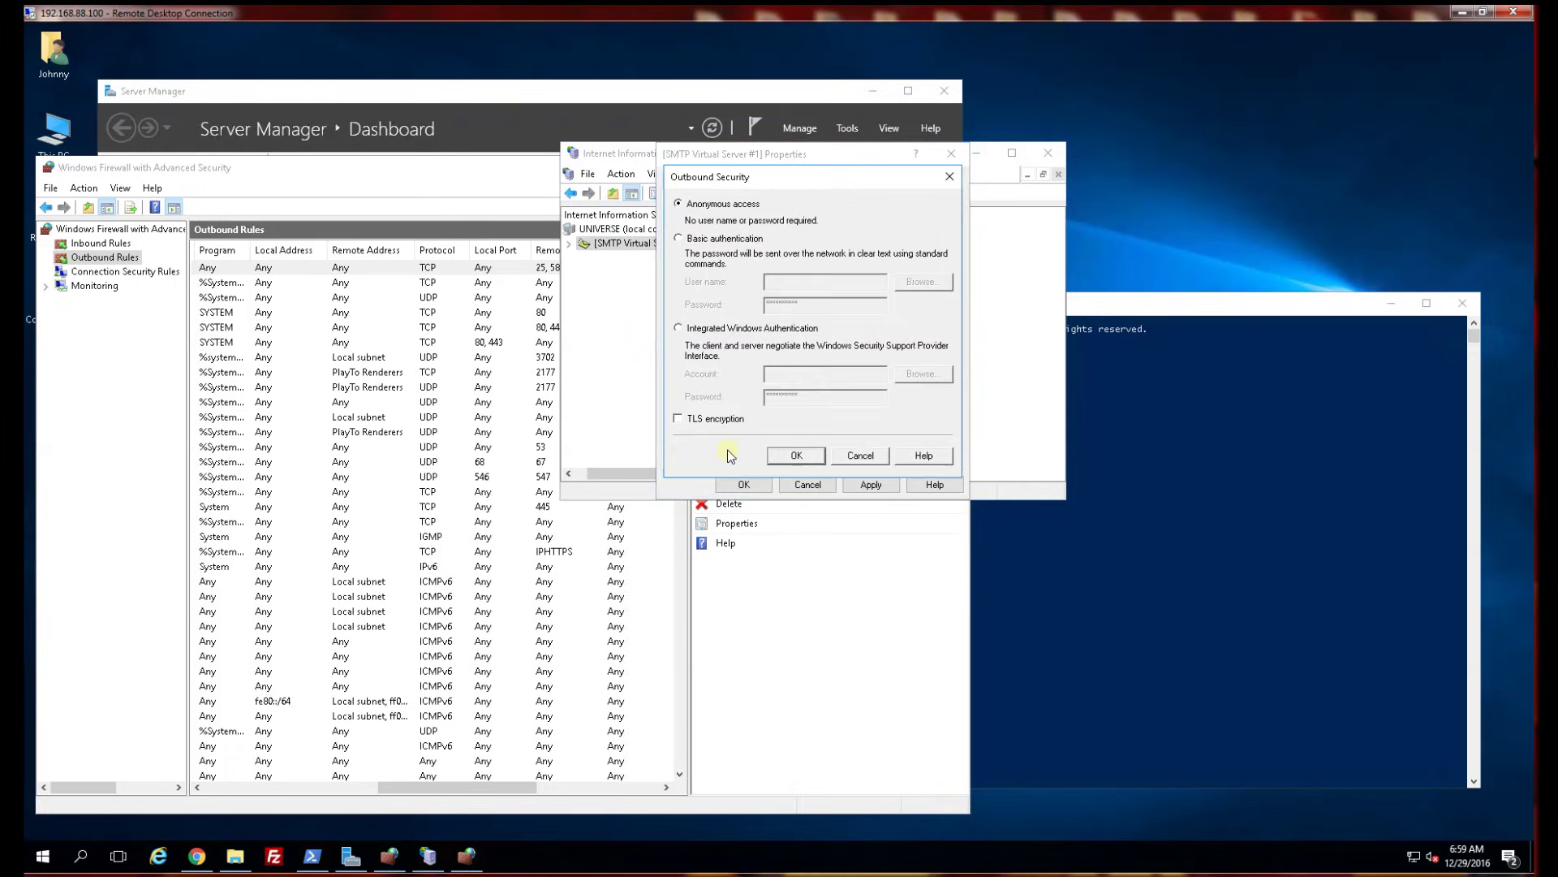
pyautogui.click(717, 242)
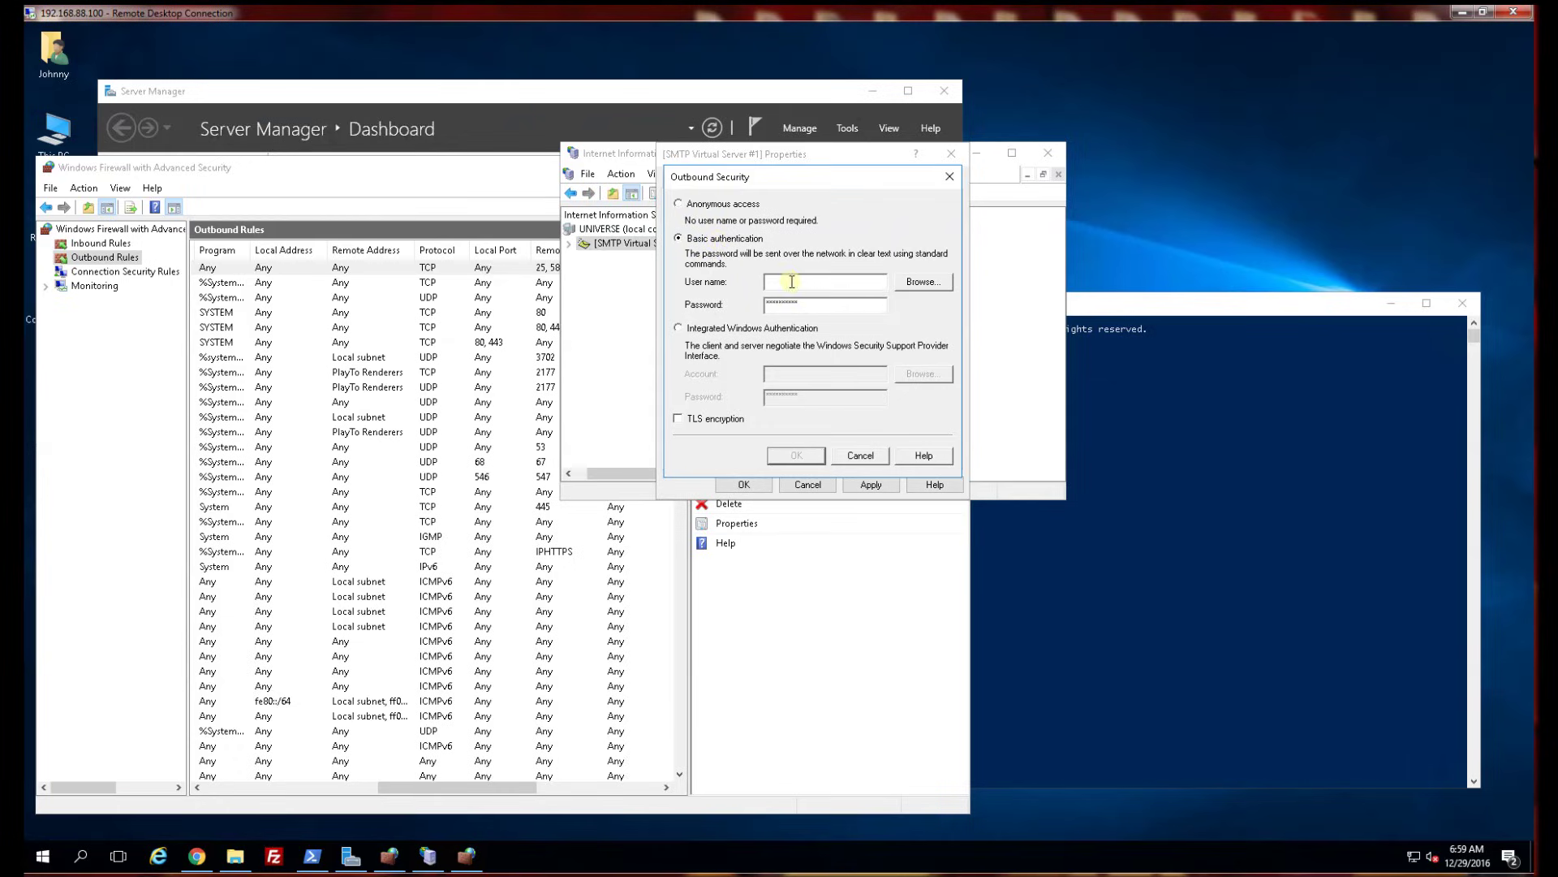
pyautogui.write('coo')
pyautogui.write('.com')
pyautogui.write('org')
pyautogui.press('Tab')
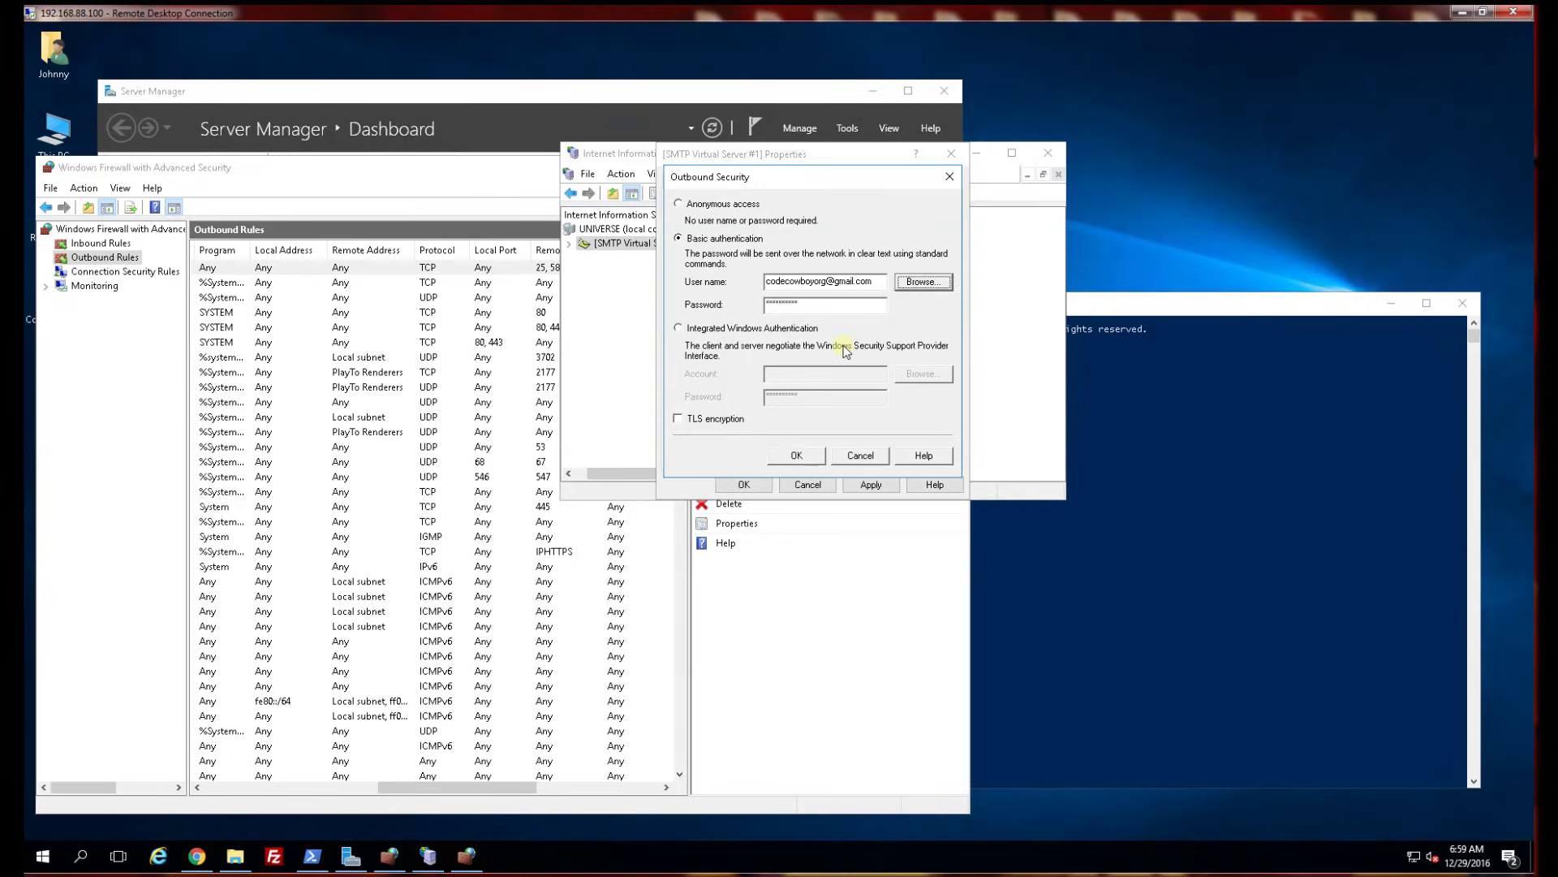
pyautogui.press('Tab')
pyautogui.press('BackSpace')
pyautogui.click(796, 455)
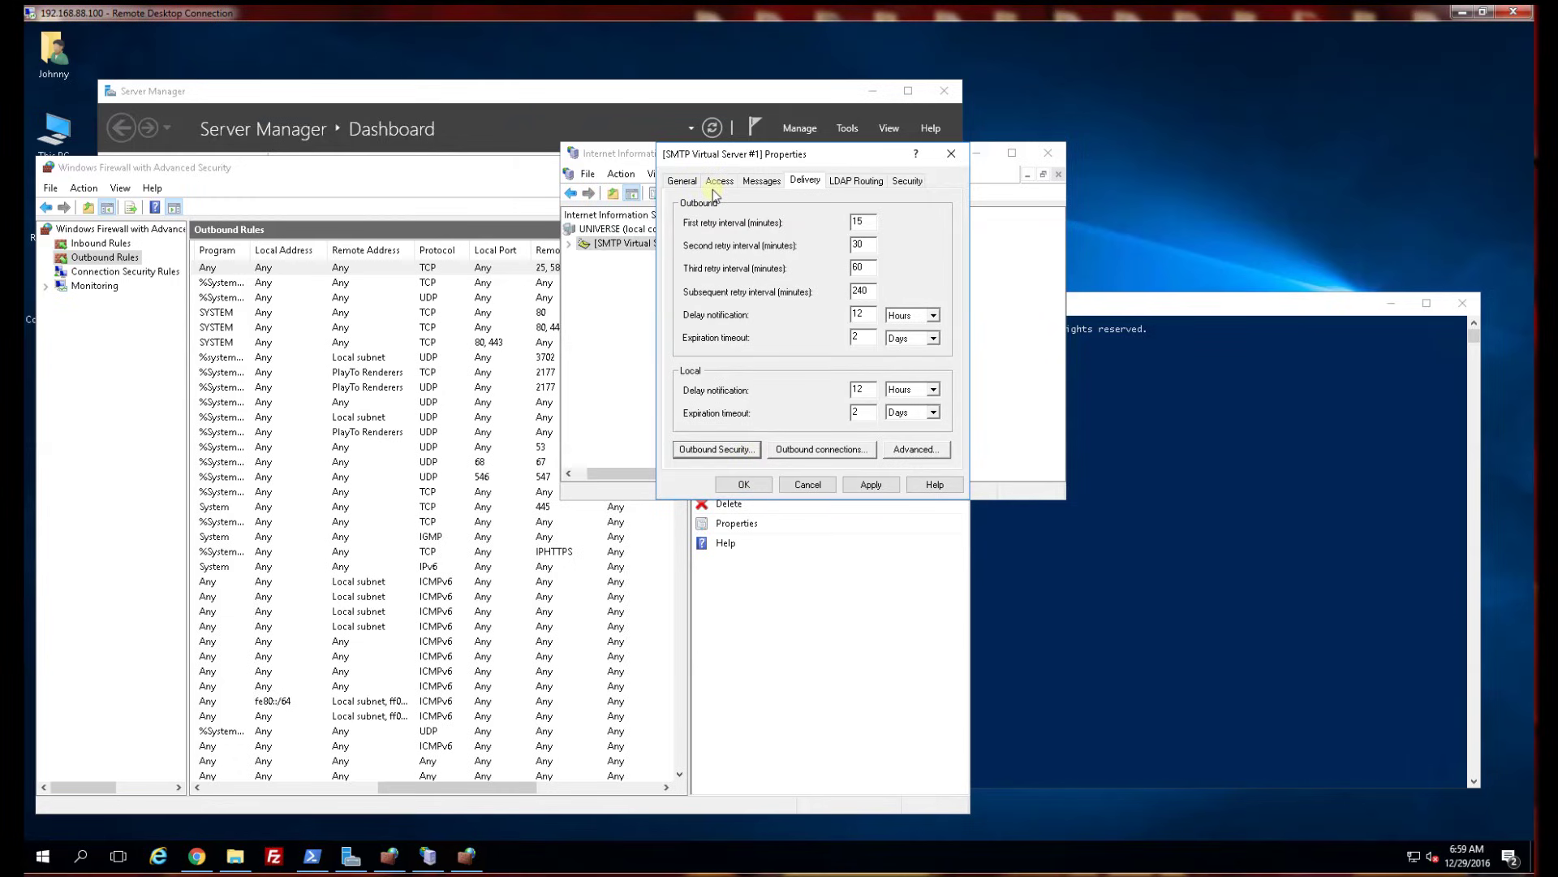
# On the Access tab, allow relay for all computers except the empty list, plus authenticated computers
pyautogui.click(682, 180)
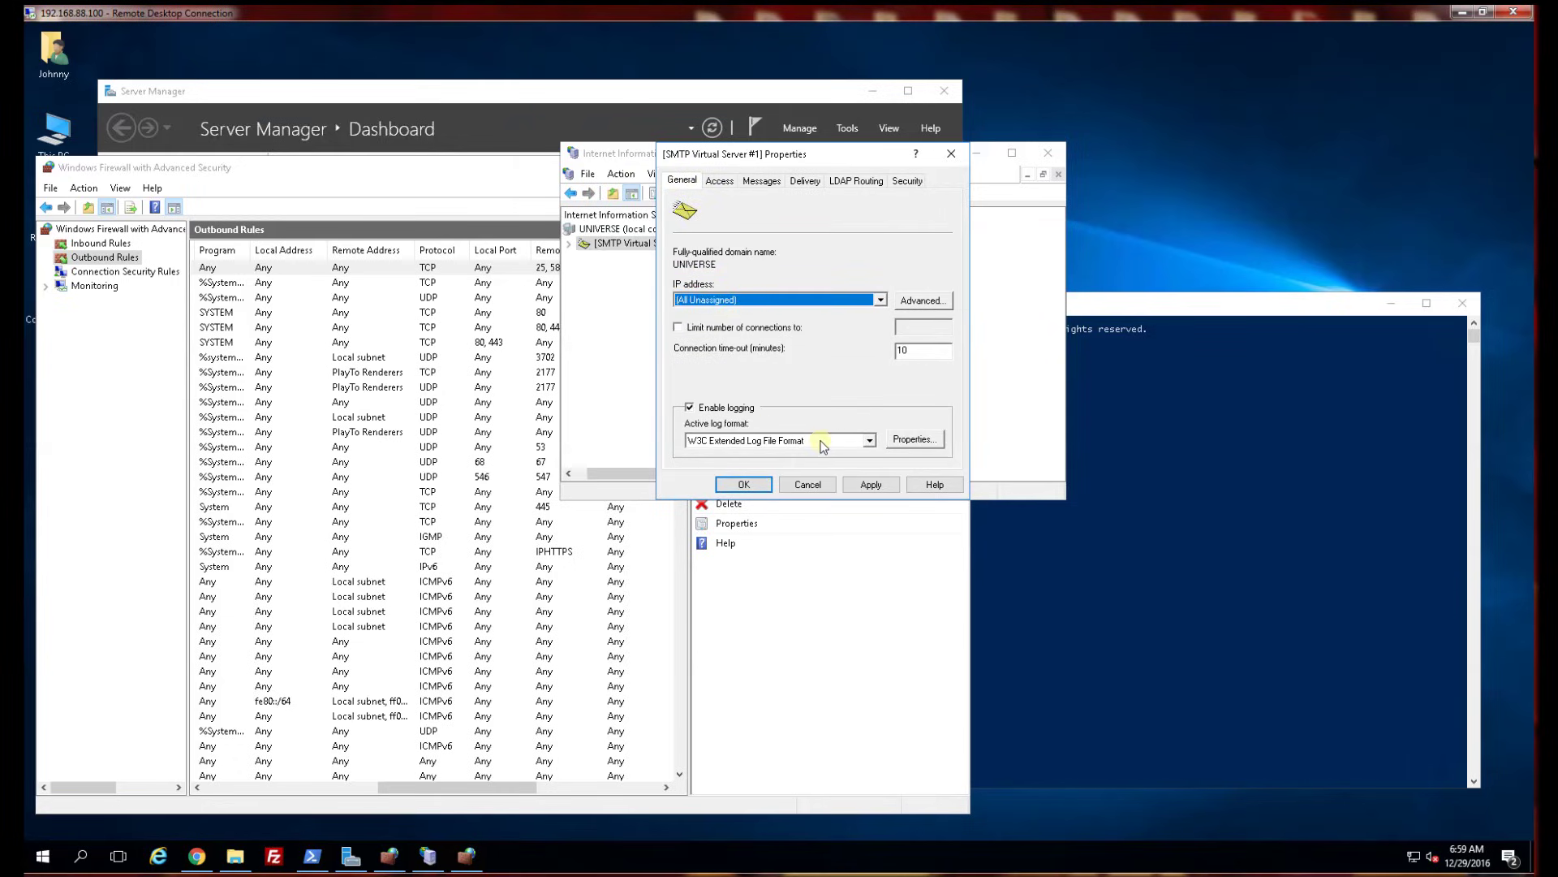
pyautogui.click(719, 180)
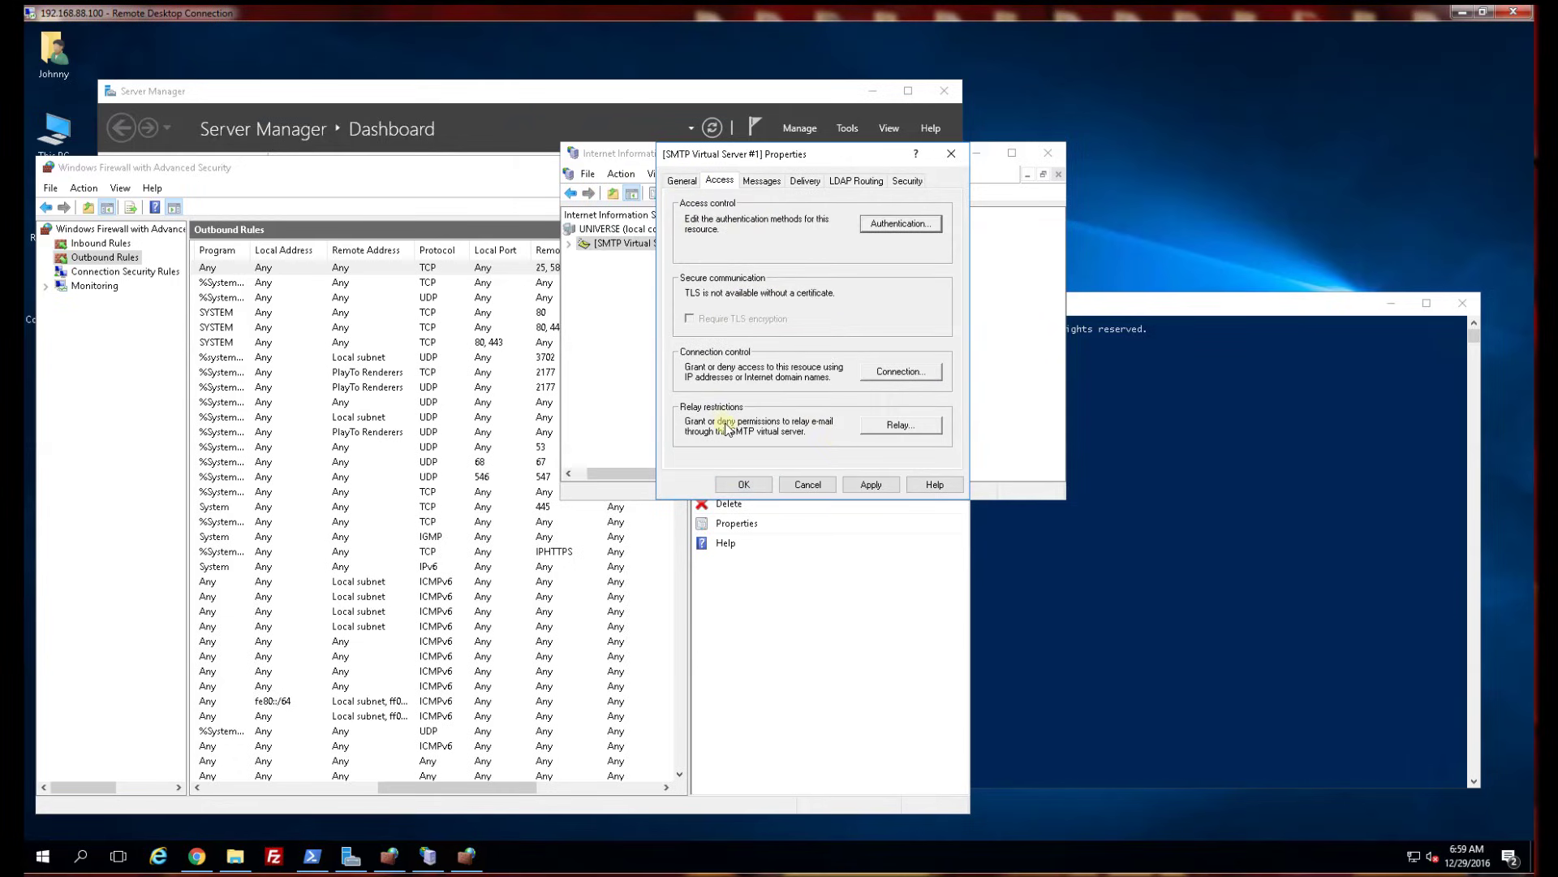
pyautogui.click(682, 180)
pyautogui.click(720, 181)
pyautogui.click(885, 428)
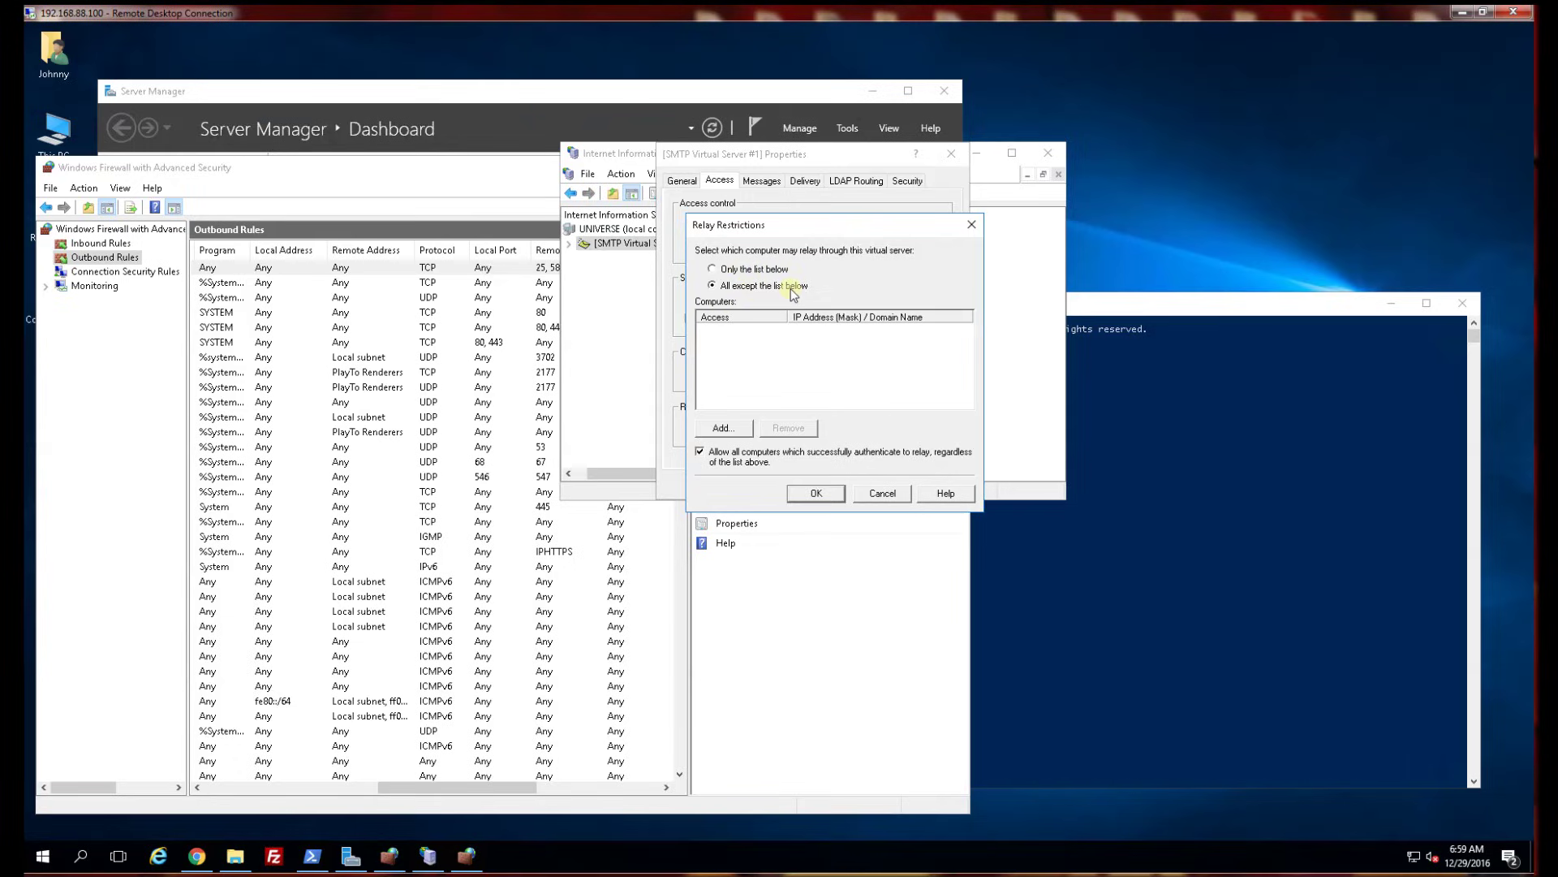
pyautogui.click(814, 494)
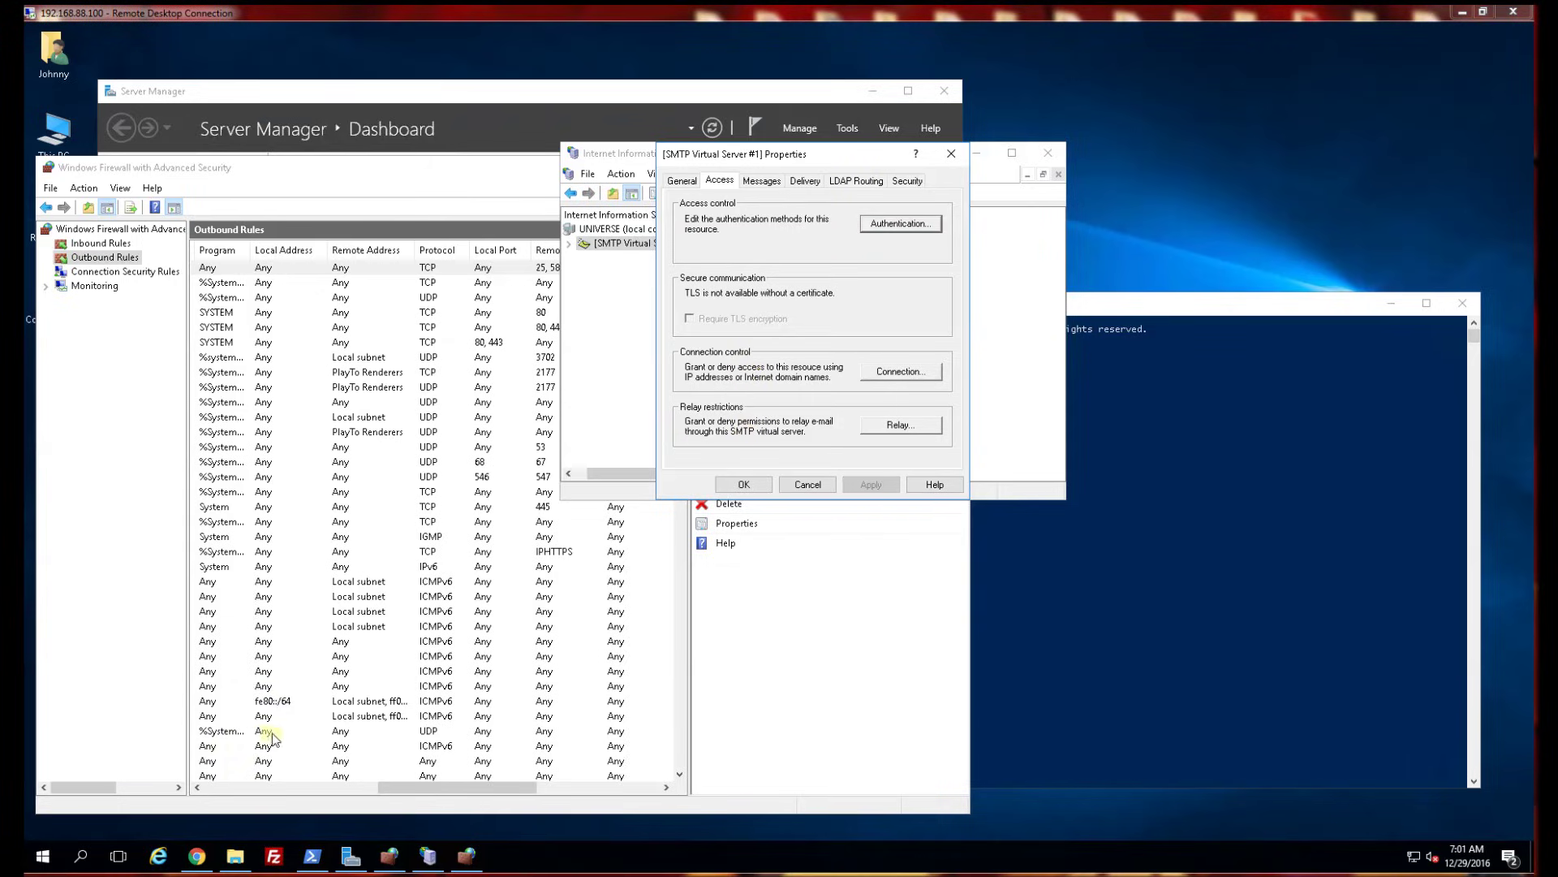
pyautogui.click(194, 858)
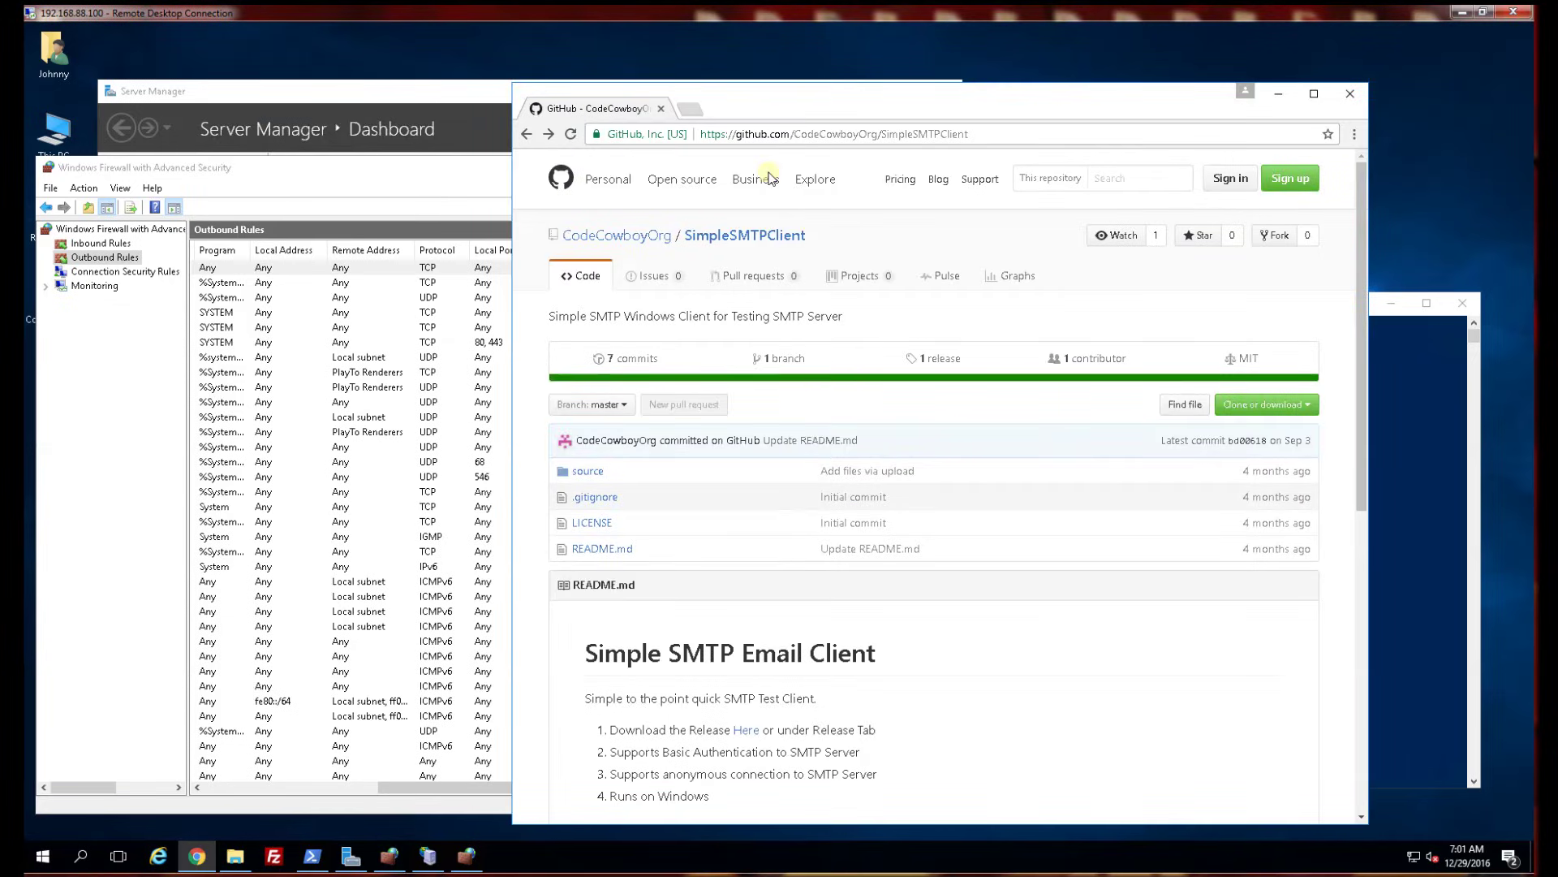
# Download SimpleSmtpClient.zip from the SimpleSMTPClient v1.0 GitHub release
pyautogui.moveTo(997, 134); pyautogui.dragTo(648, 126)
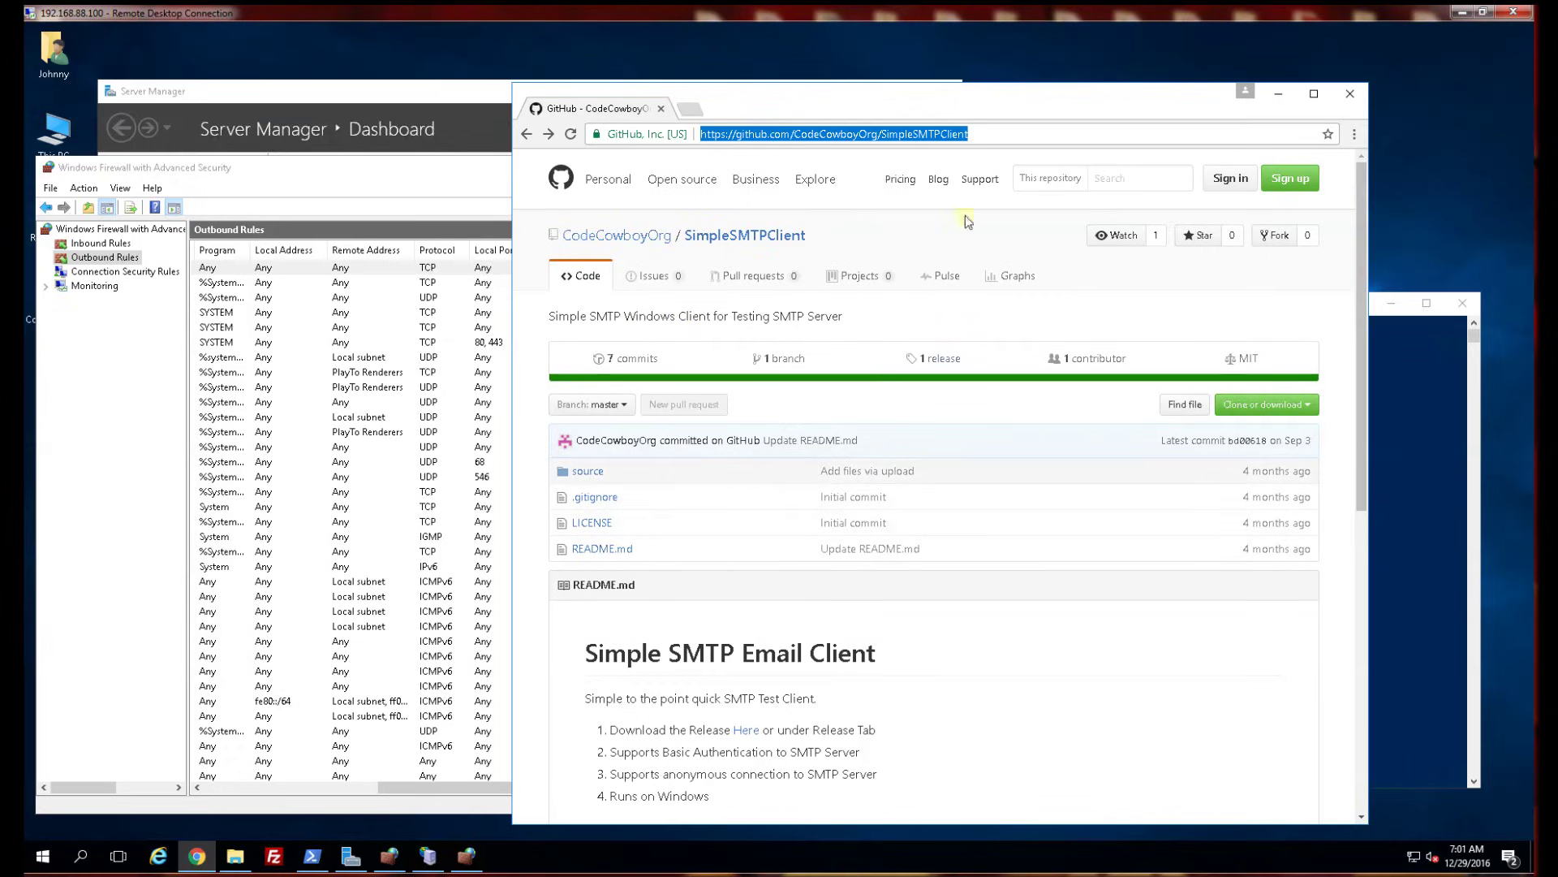
pyautogui.moveTo(997, 134); pyautogui.dragTo(612, 137)
pyautogui.scroll(-5, 941, 641)
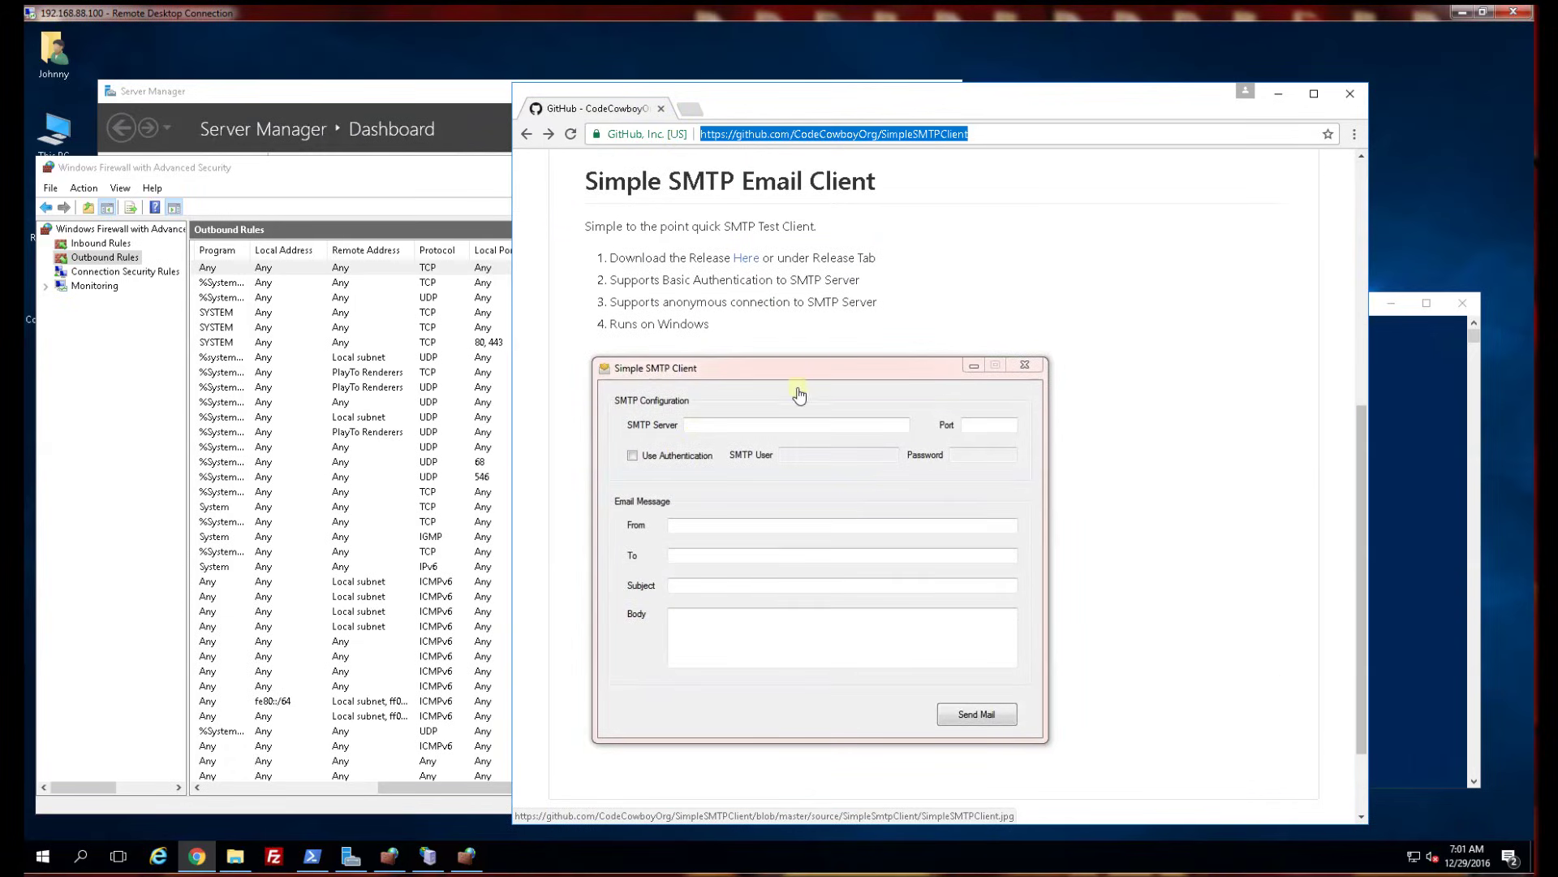
pyautogui.click(745, 258)
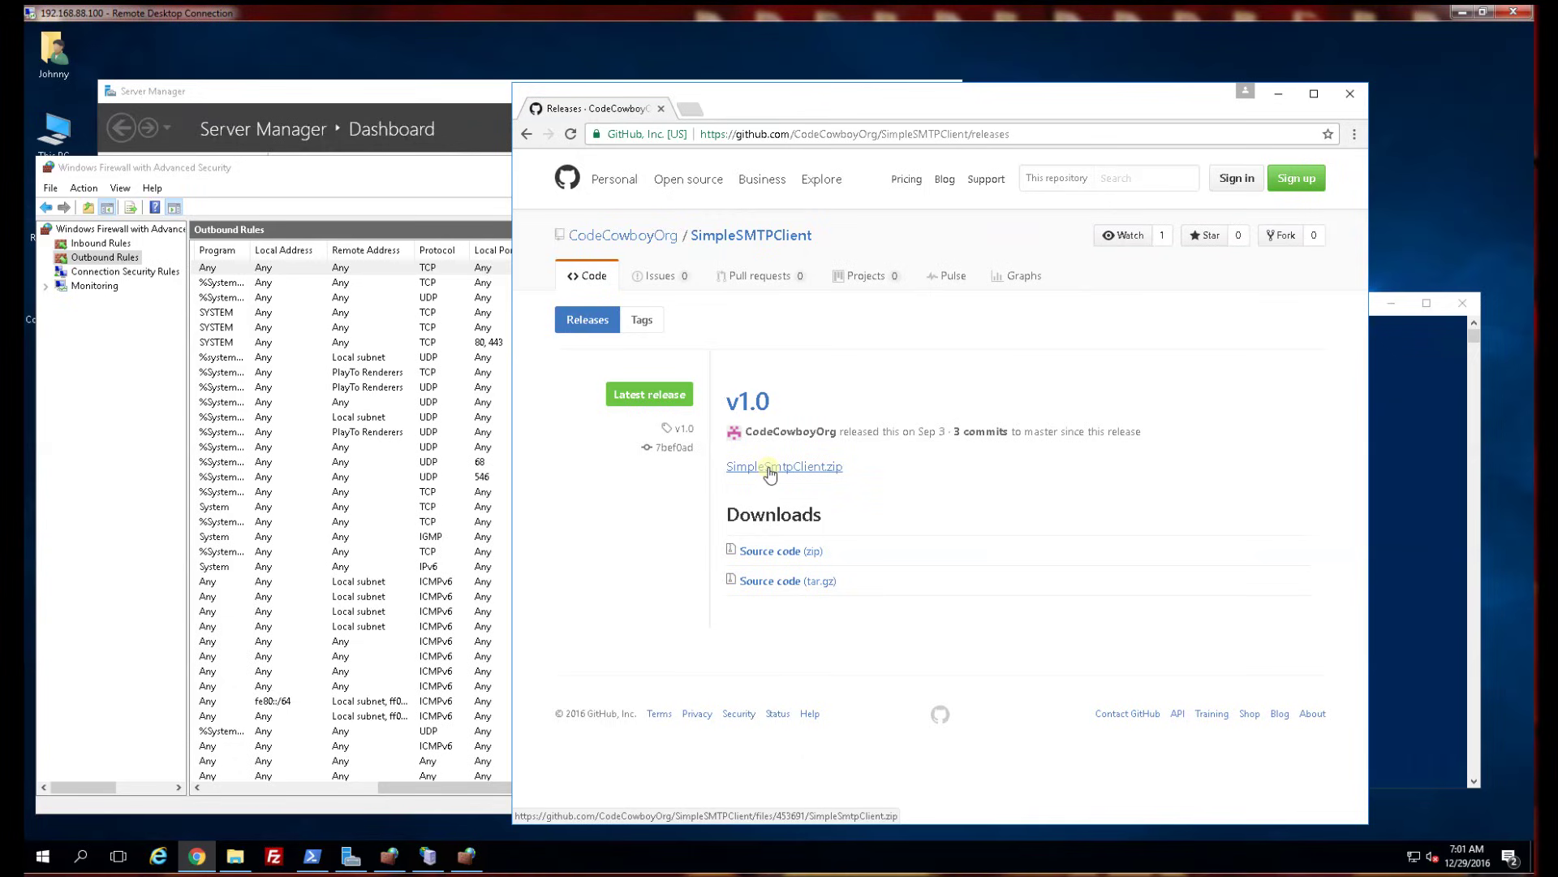
pyautogui.click(770, 474)
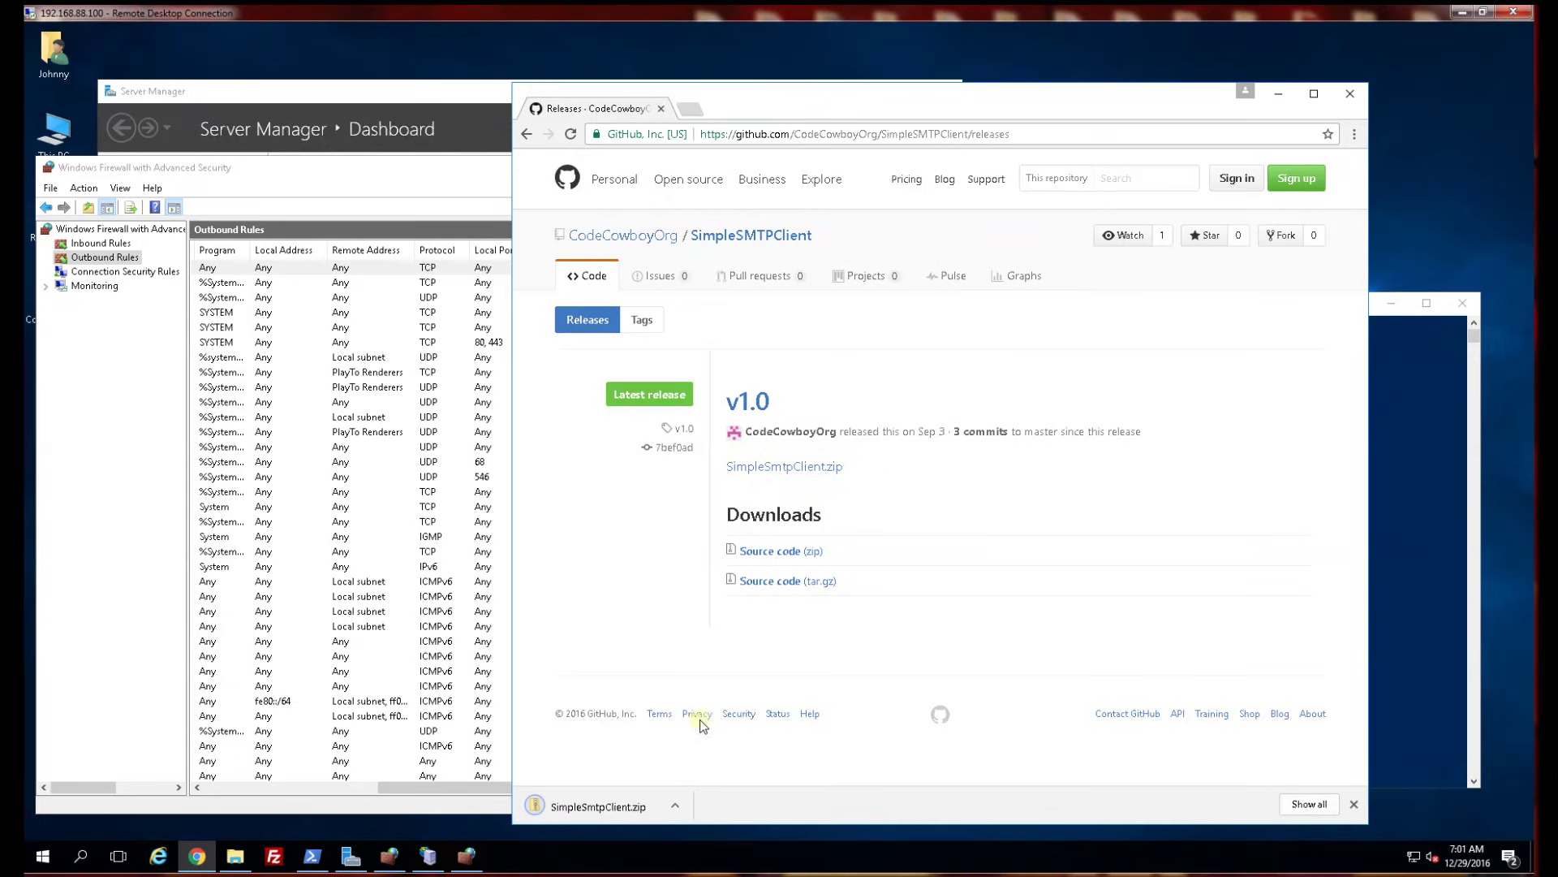
pyautogui.click(676, 811)
# Open the downloaded zip and run SimpleSmtpClient, choosing Run anyway past the SmartScreen warning
pyautogui.click(733, 753)
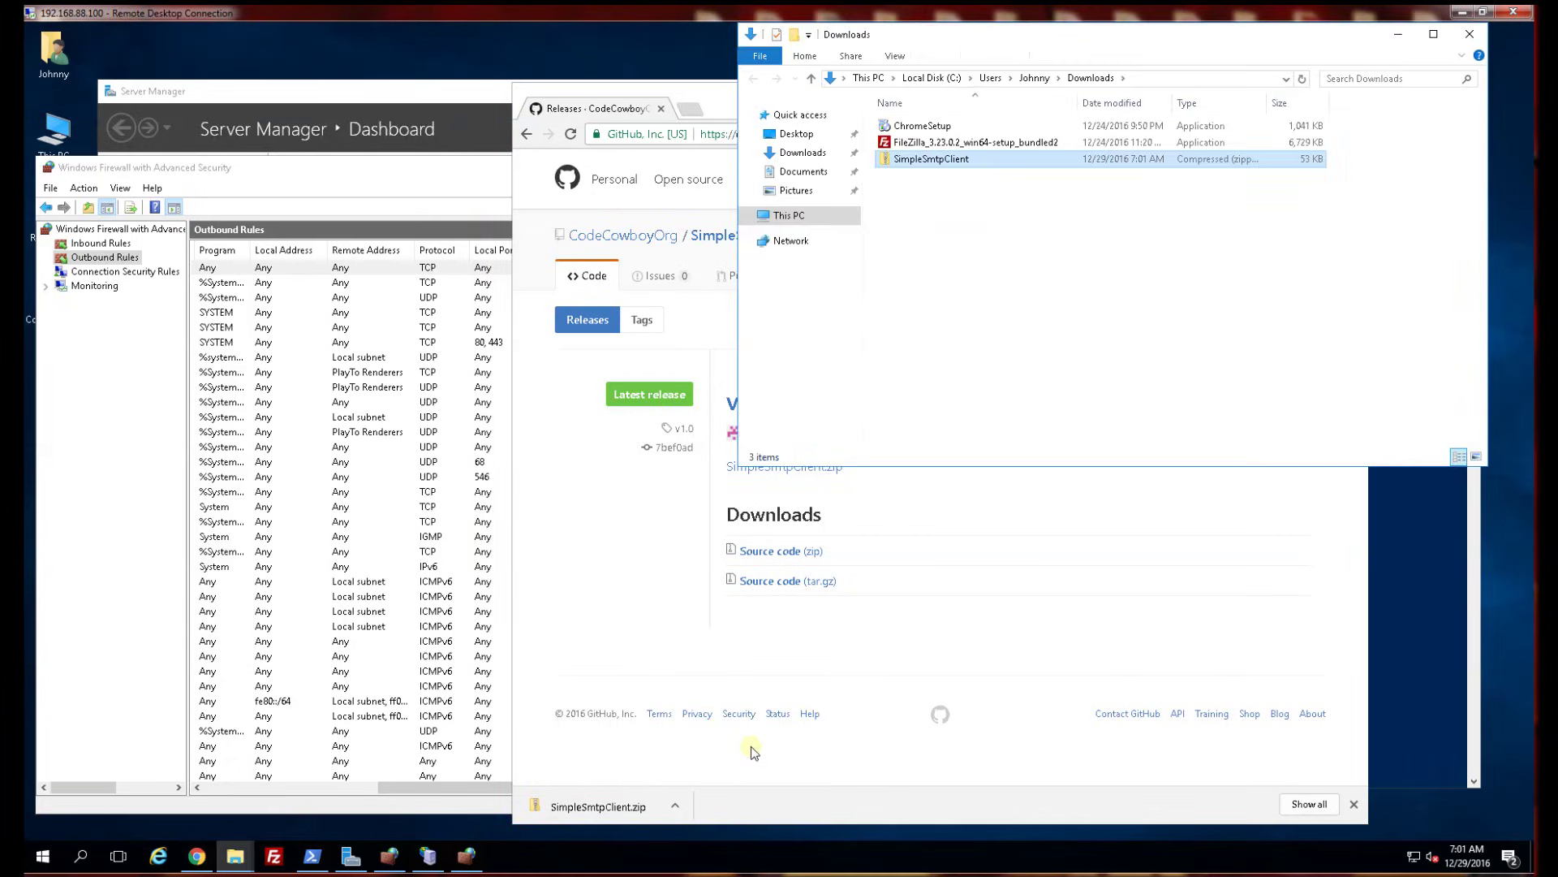
pyautogui.doubleClick(943, 160)
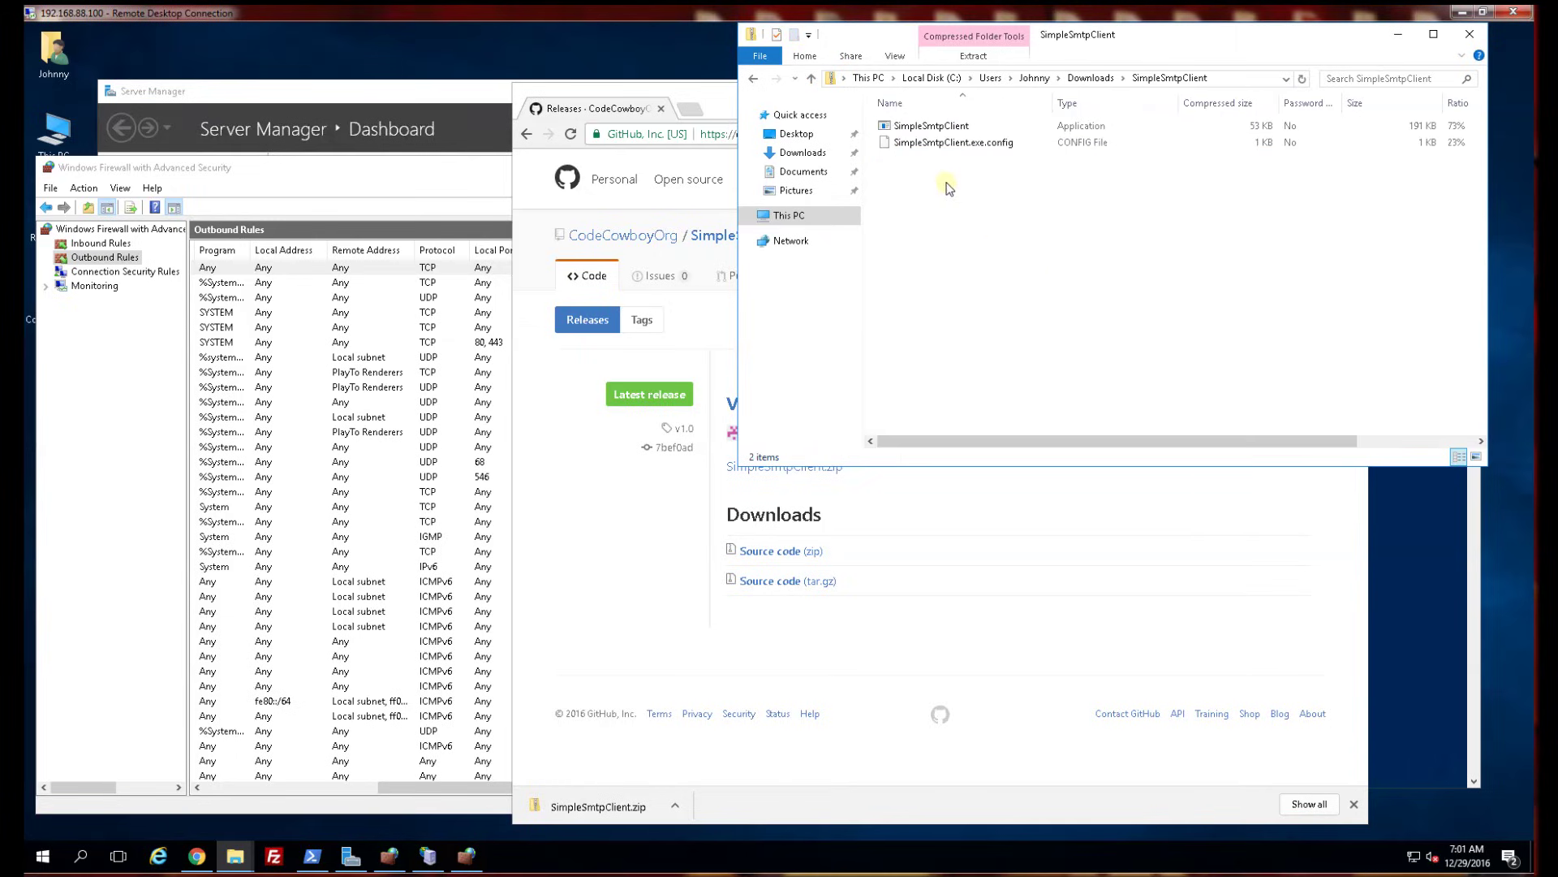
pyautogui.doubleClick(937, 131)
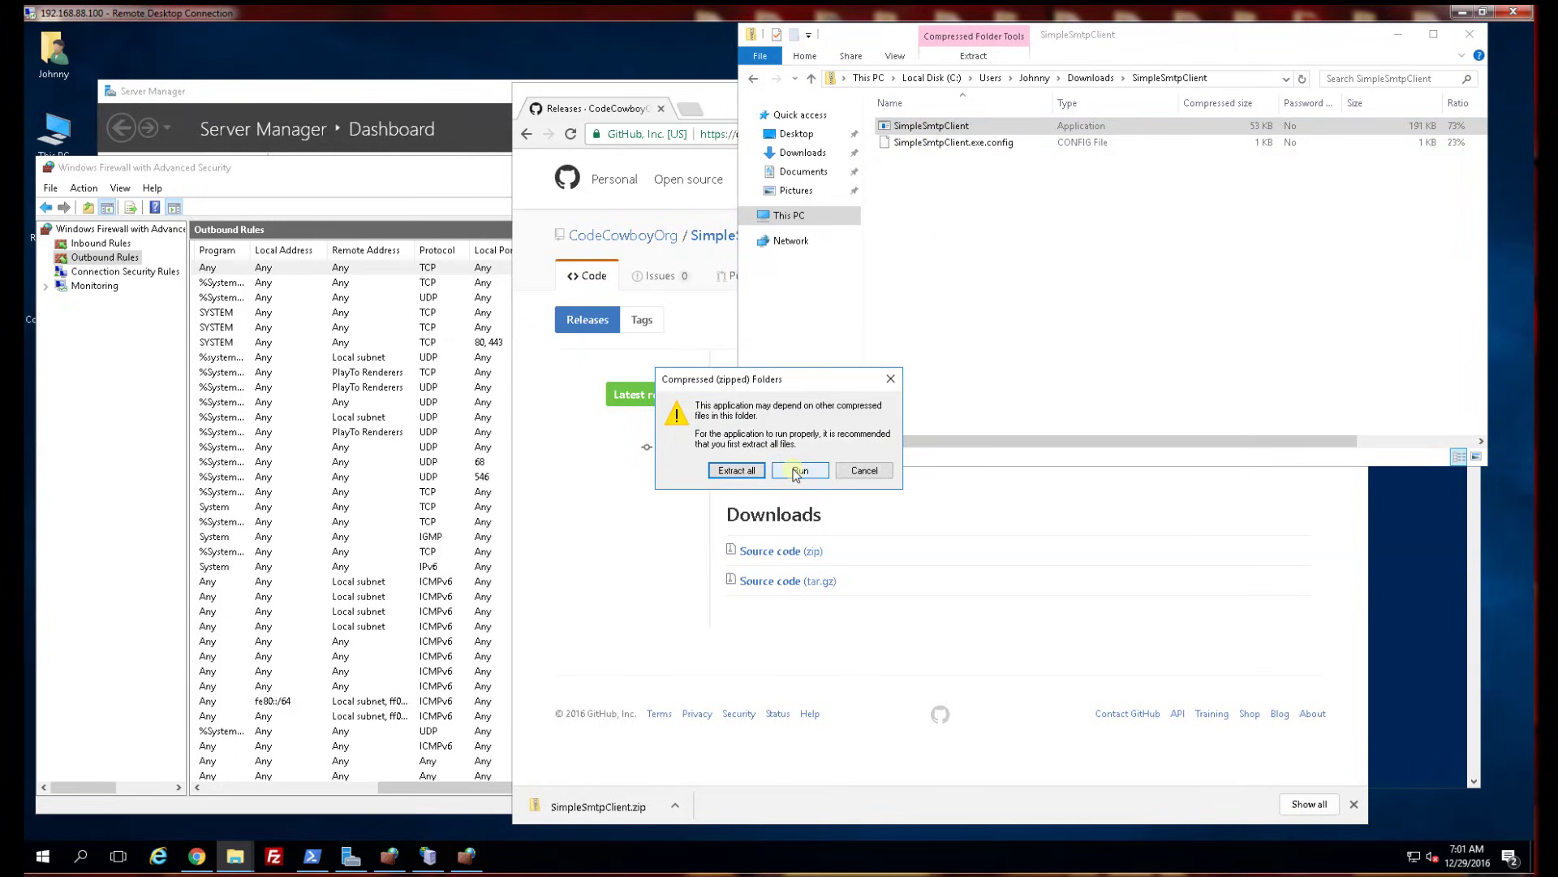
pyautogui.click(798, 471)
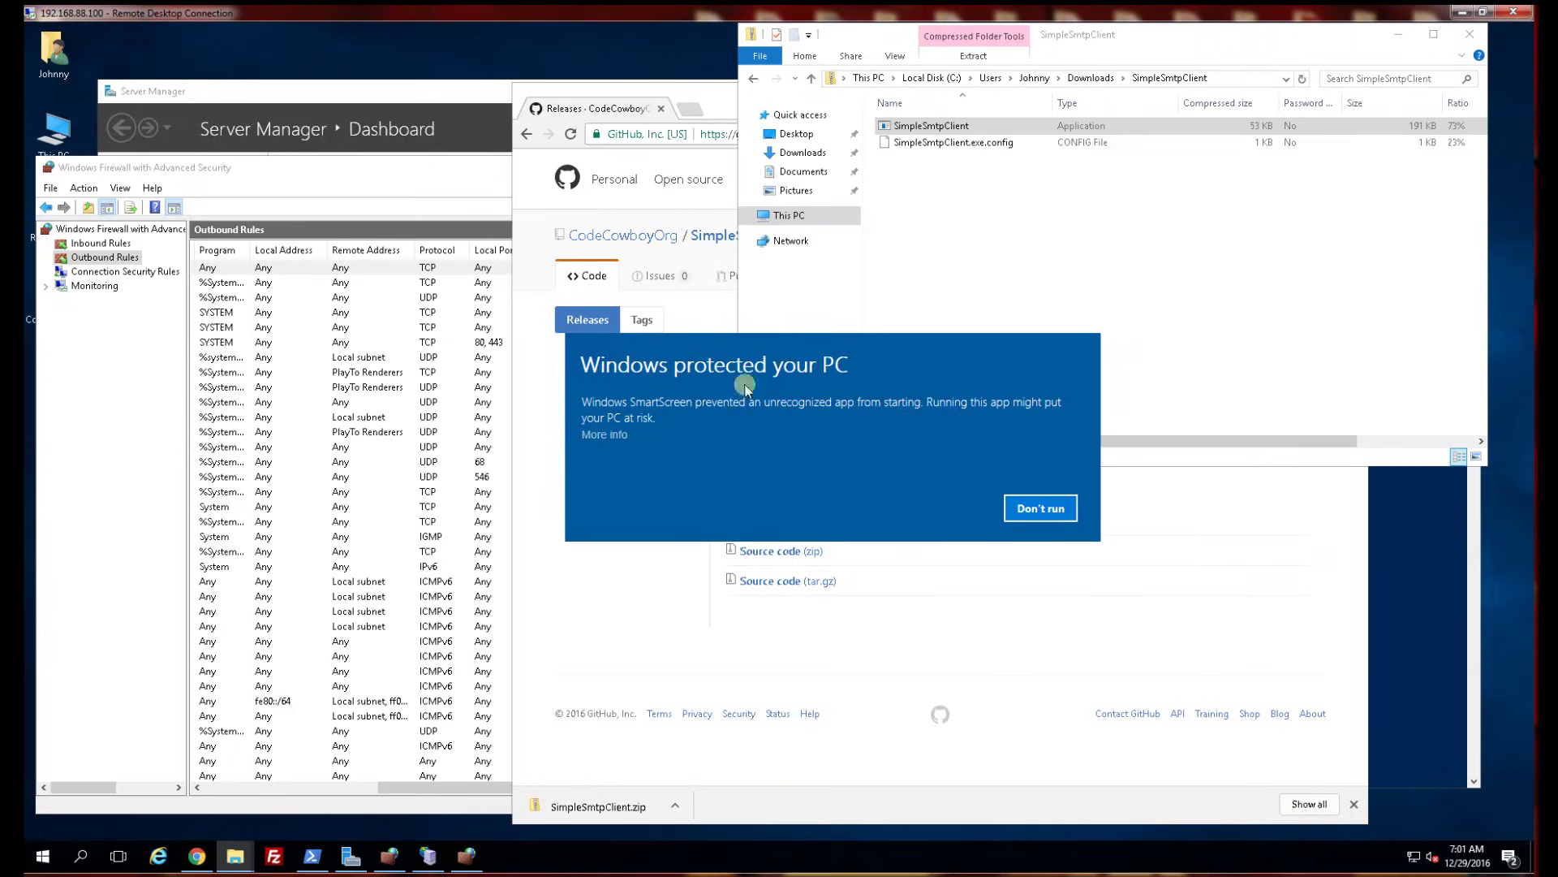
pyautogui.click(601, 436)
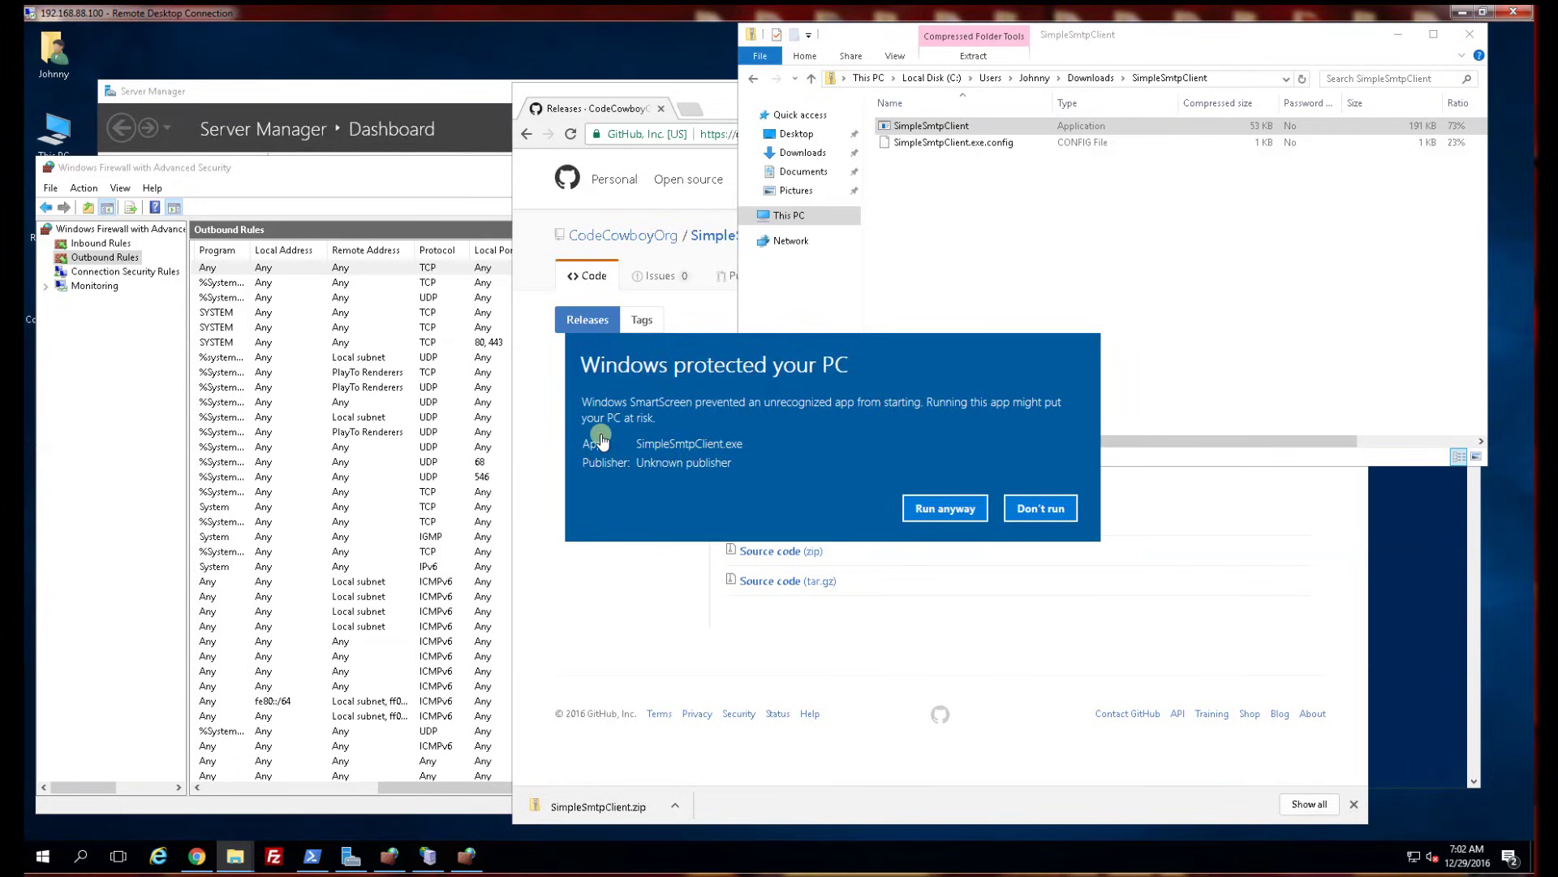
pyautogui.click(938, 509)
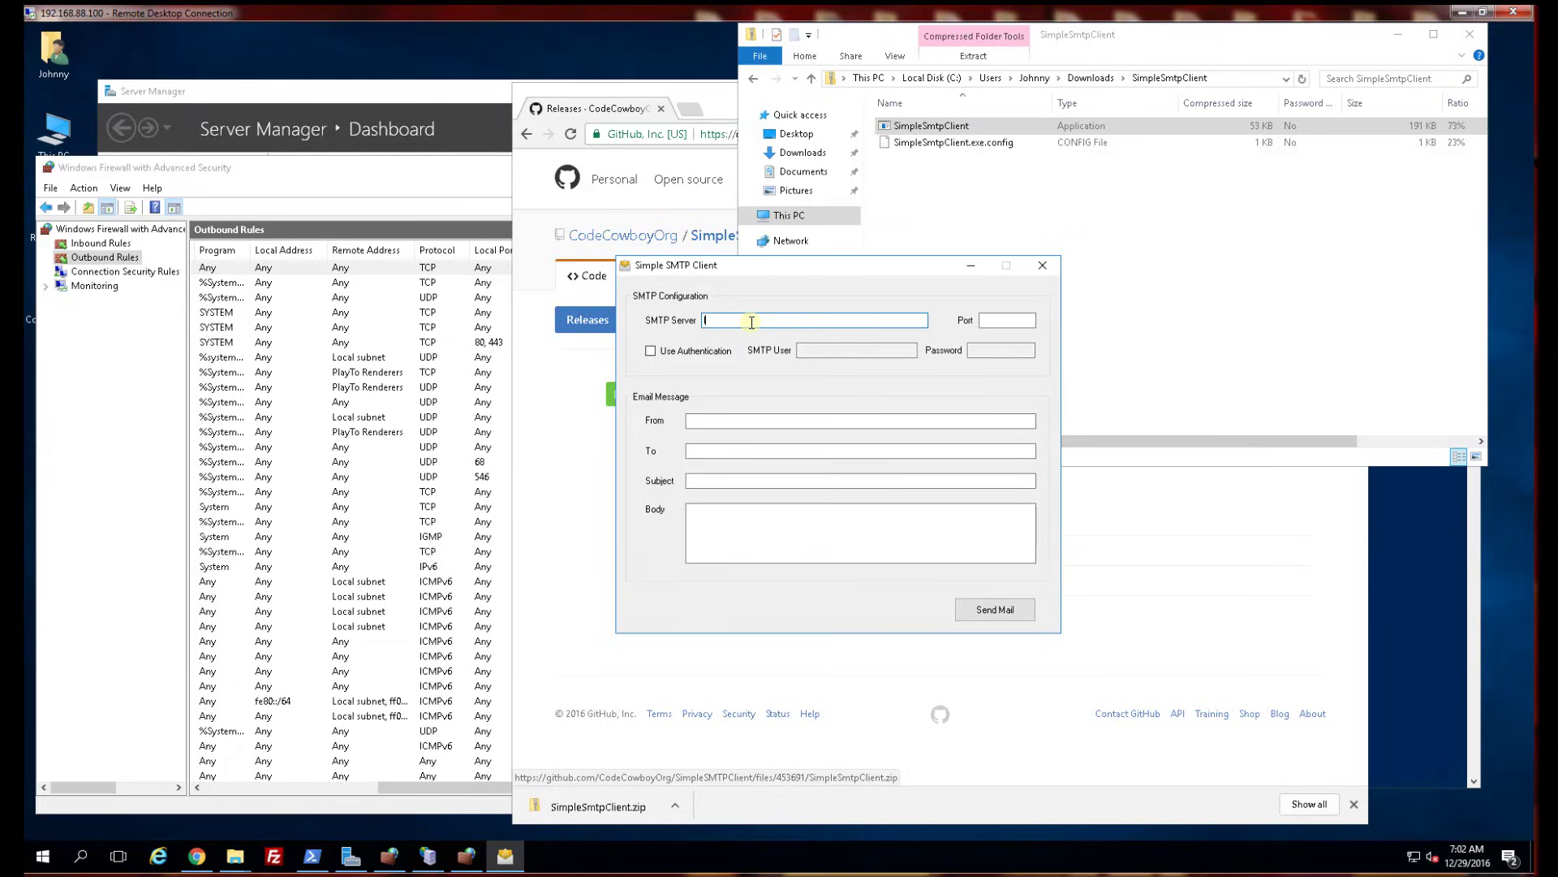
# Fill in localhost port 25, the same sender and recipient address, subject 'test 3' and body 'test'
pyautogui.press('Tab')
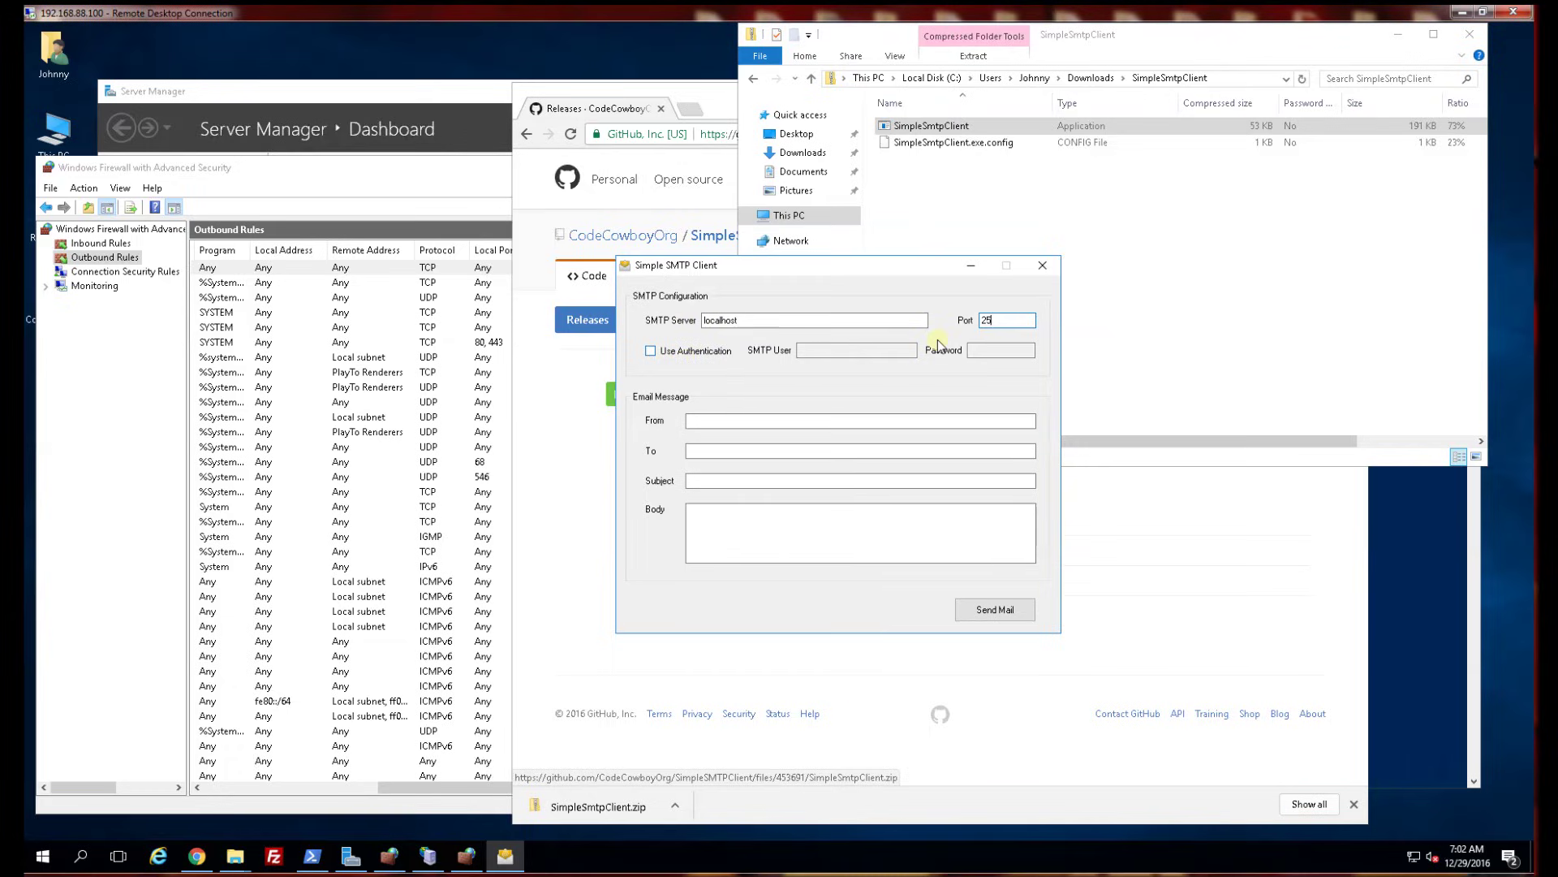
pyautogui.doubleClick(997, 321)
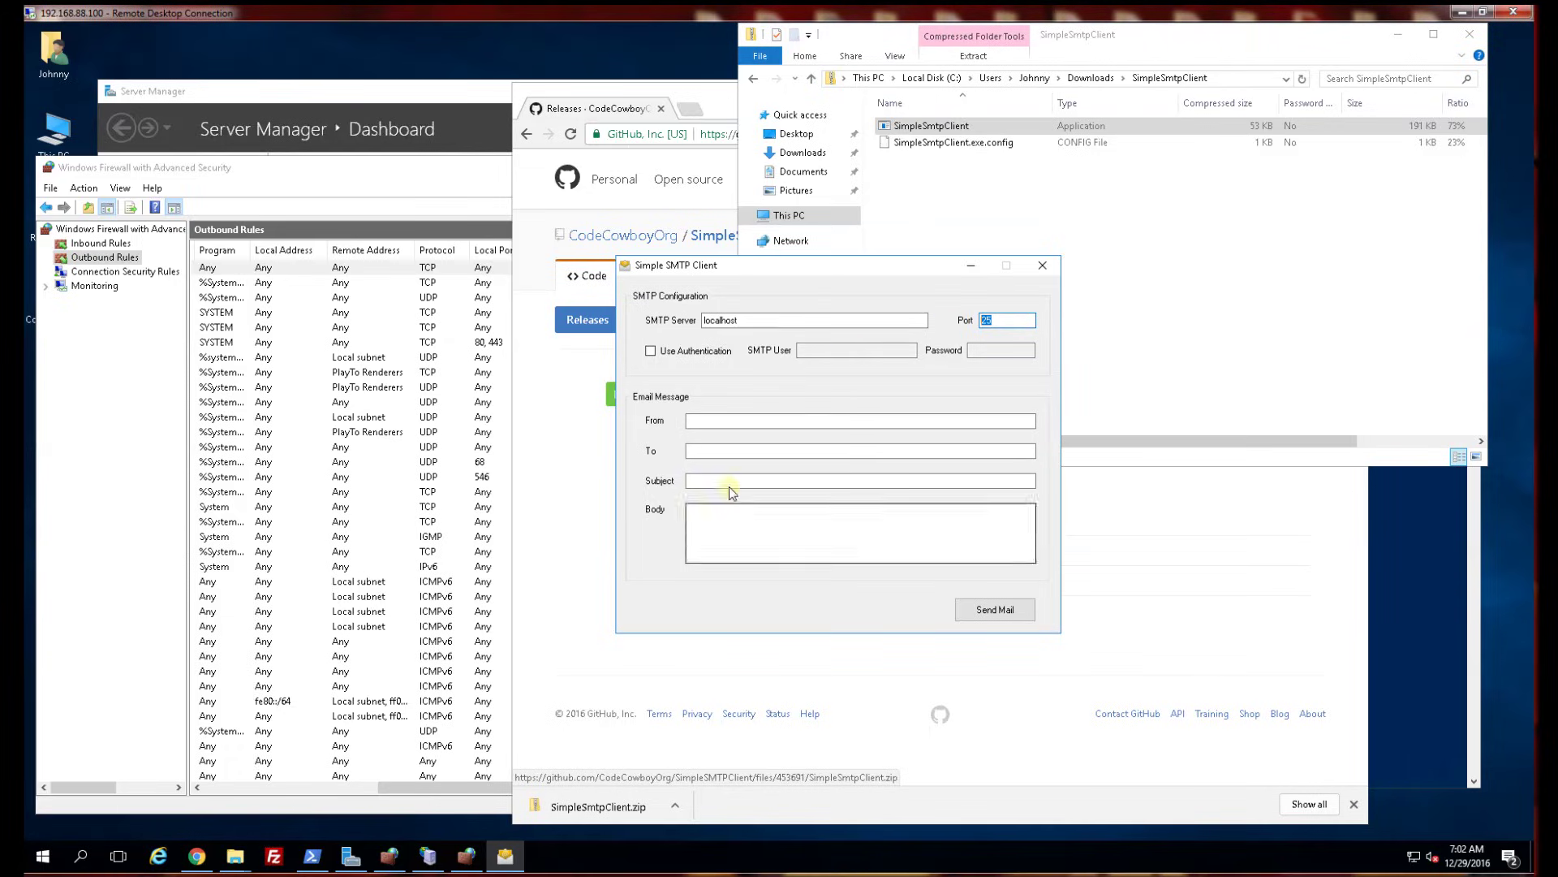
pyautogui.click(714, 421)
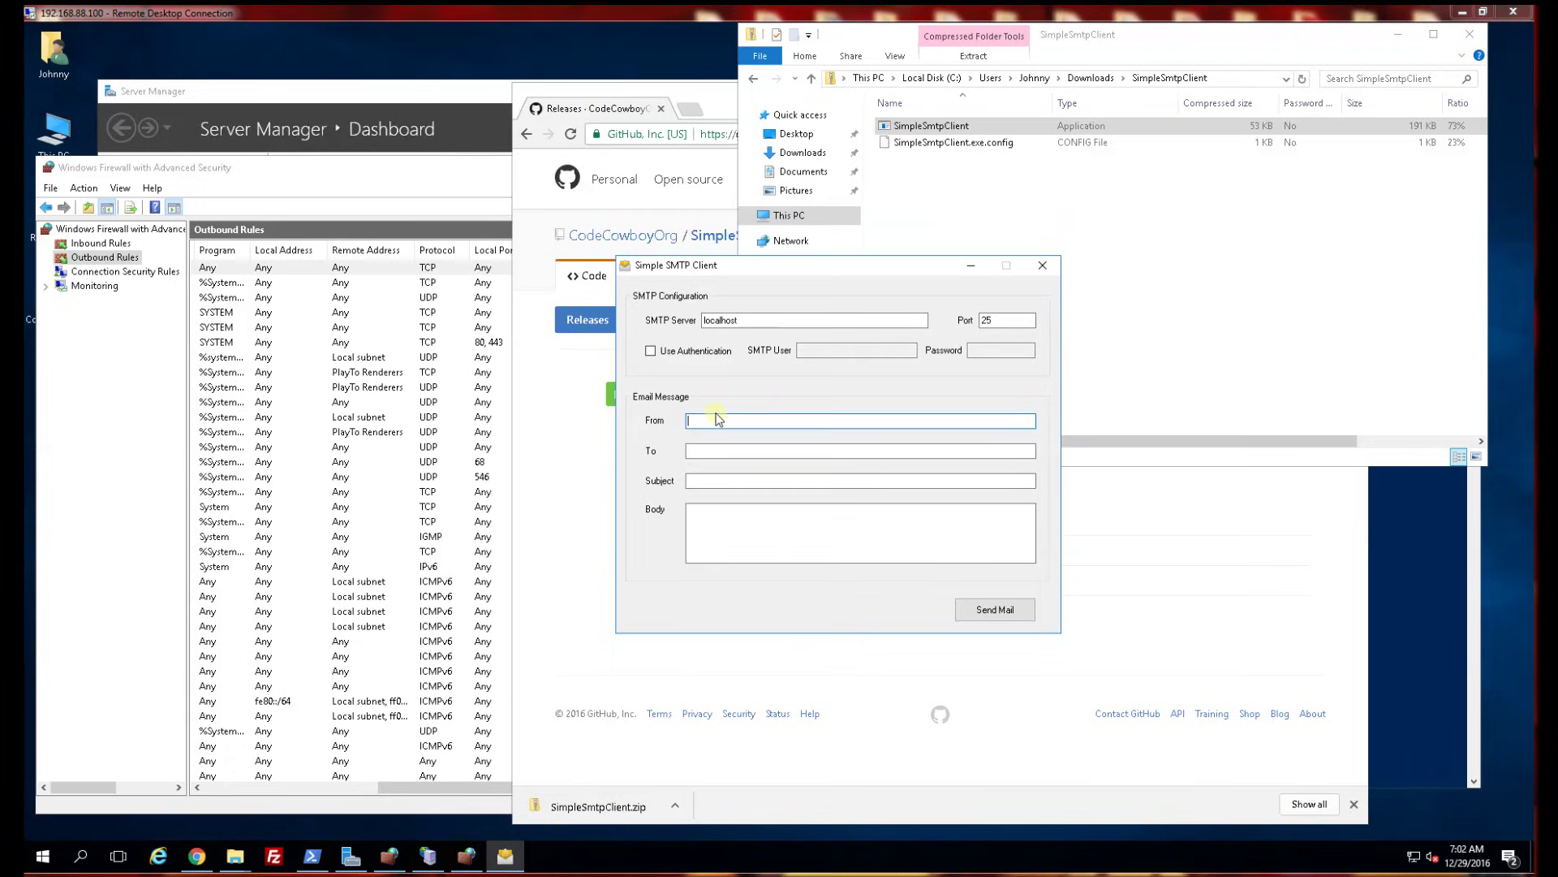
pyautogui.hotkey('ctrl', 'v')
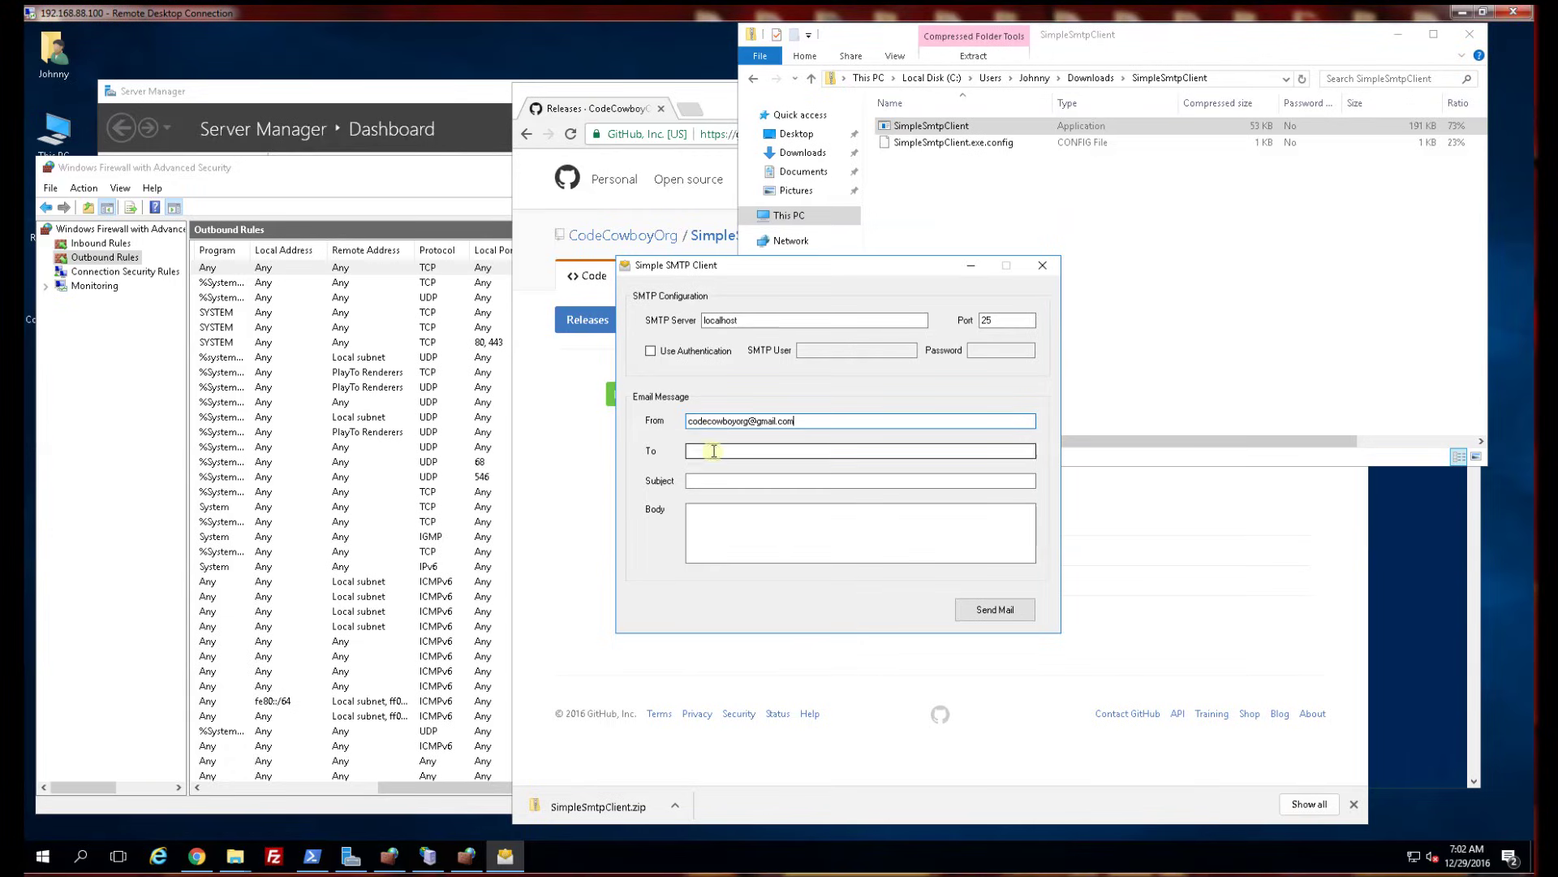
pyautogui.click(710, 451)
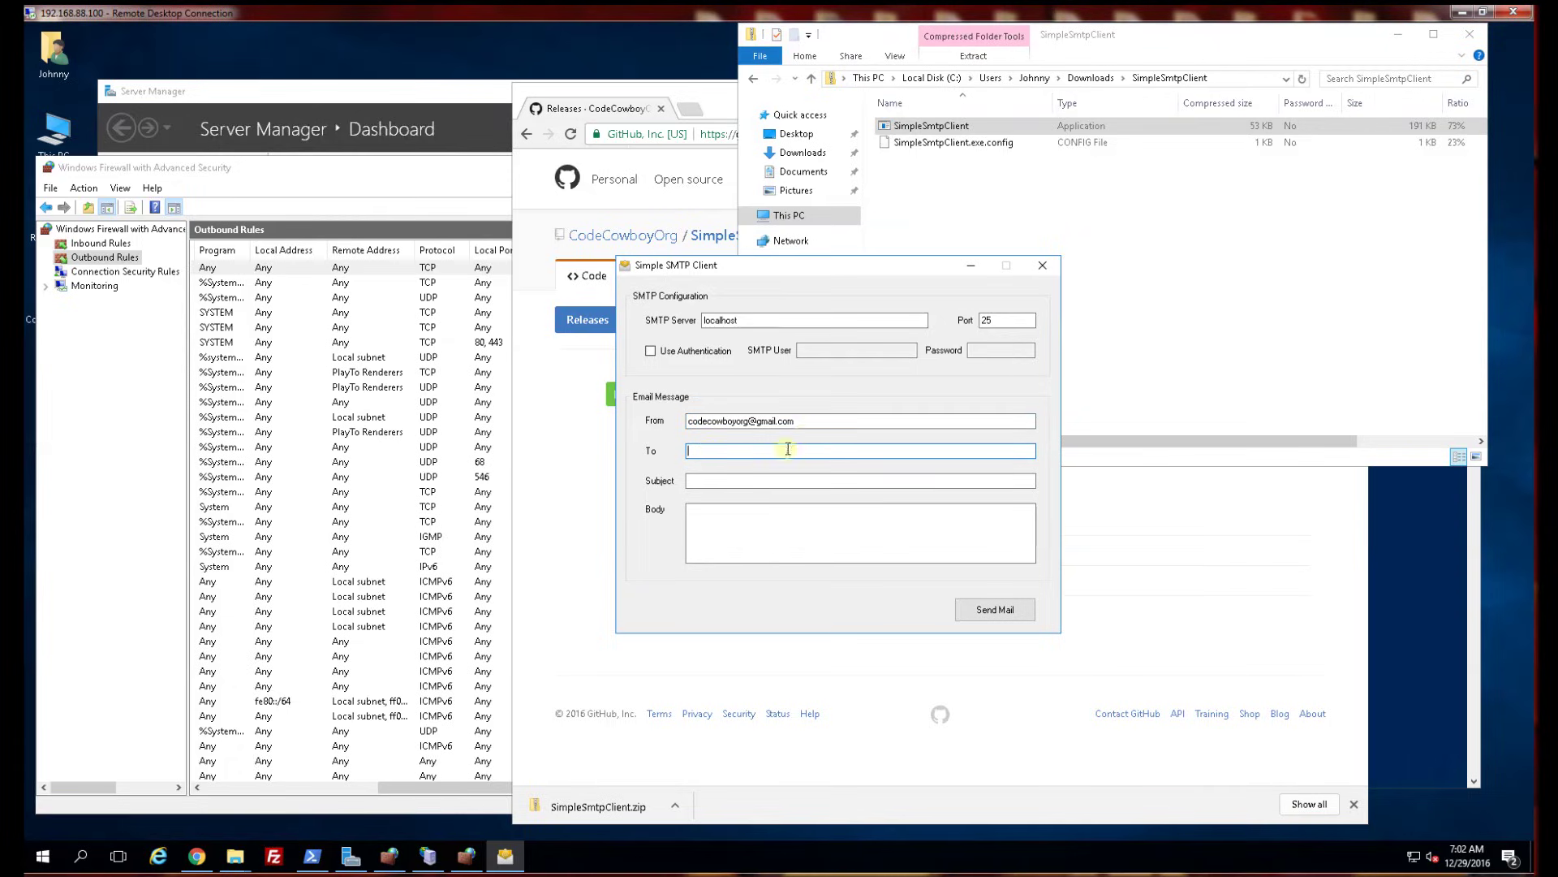
pyautogui.hotkey('ctrl', 'v')
pyautogui.click(769, 480)
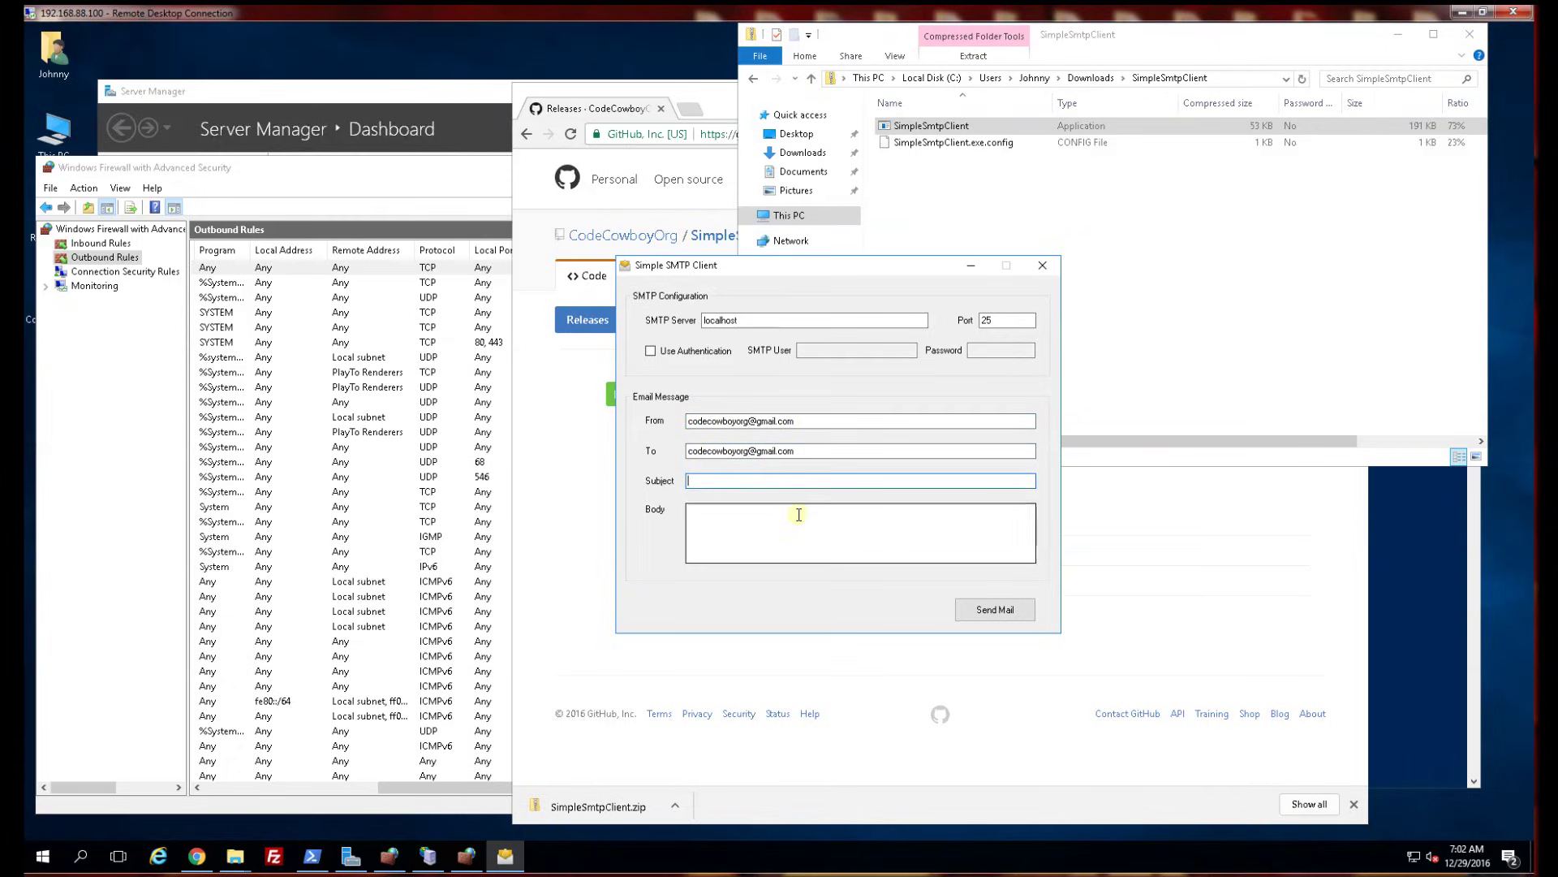
pyautogui.write('test 3')
pyautogui.click(799, 514)
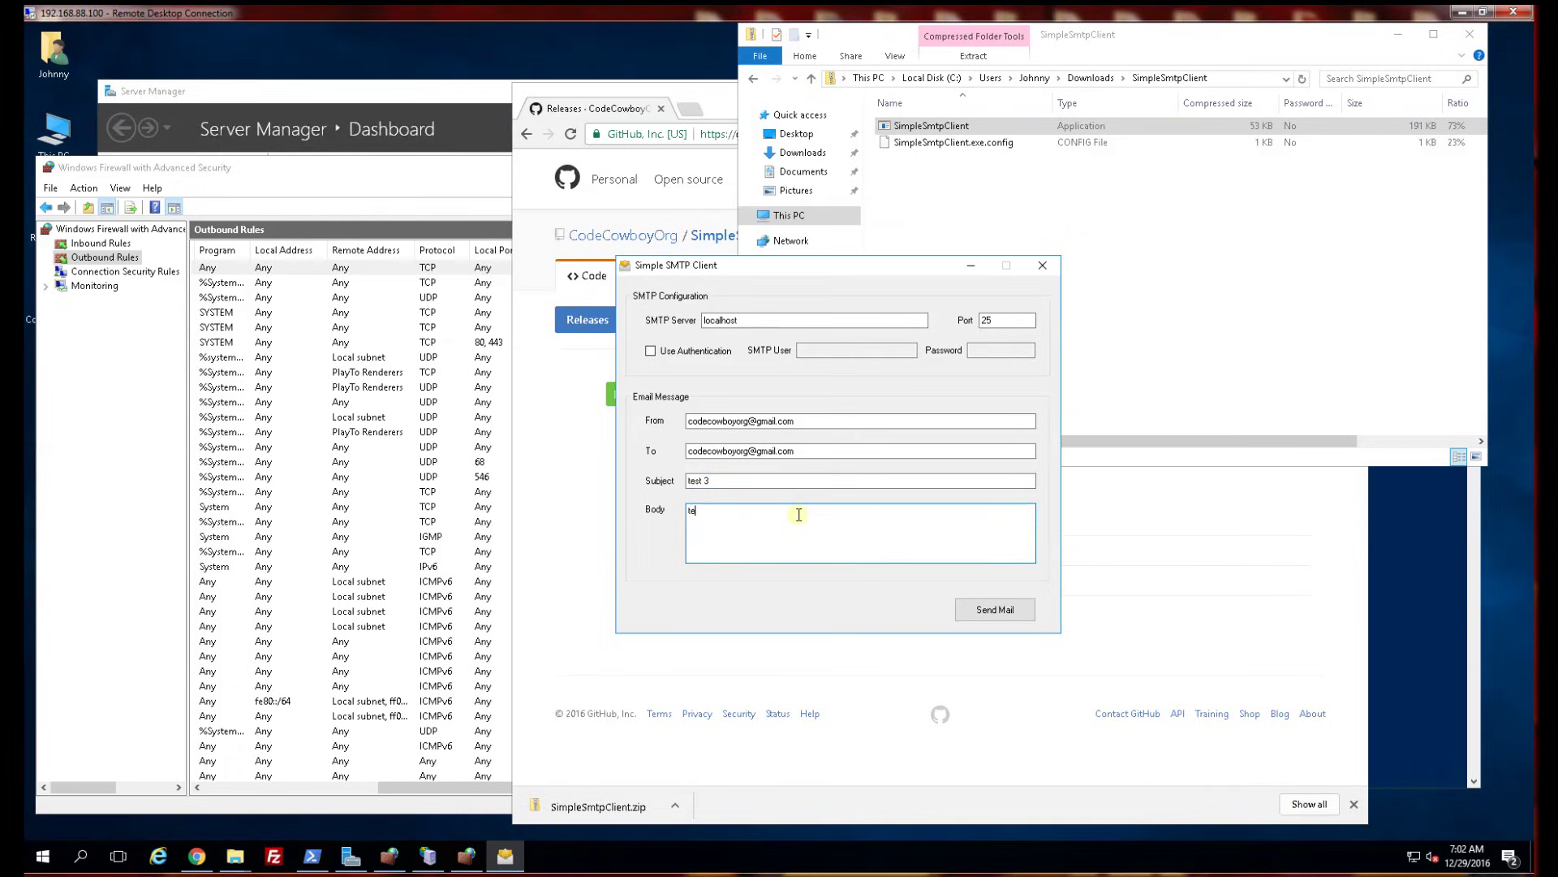
# Send the test message and acknowledge the Email Sent confirmation
pyautogui.click(1006, 612)
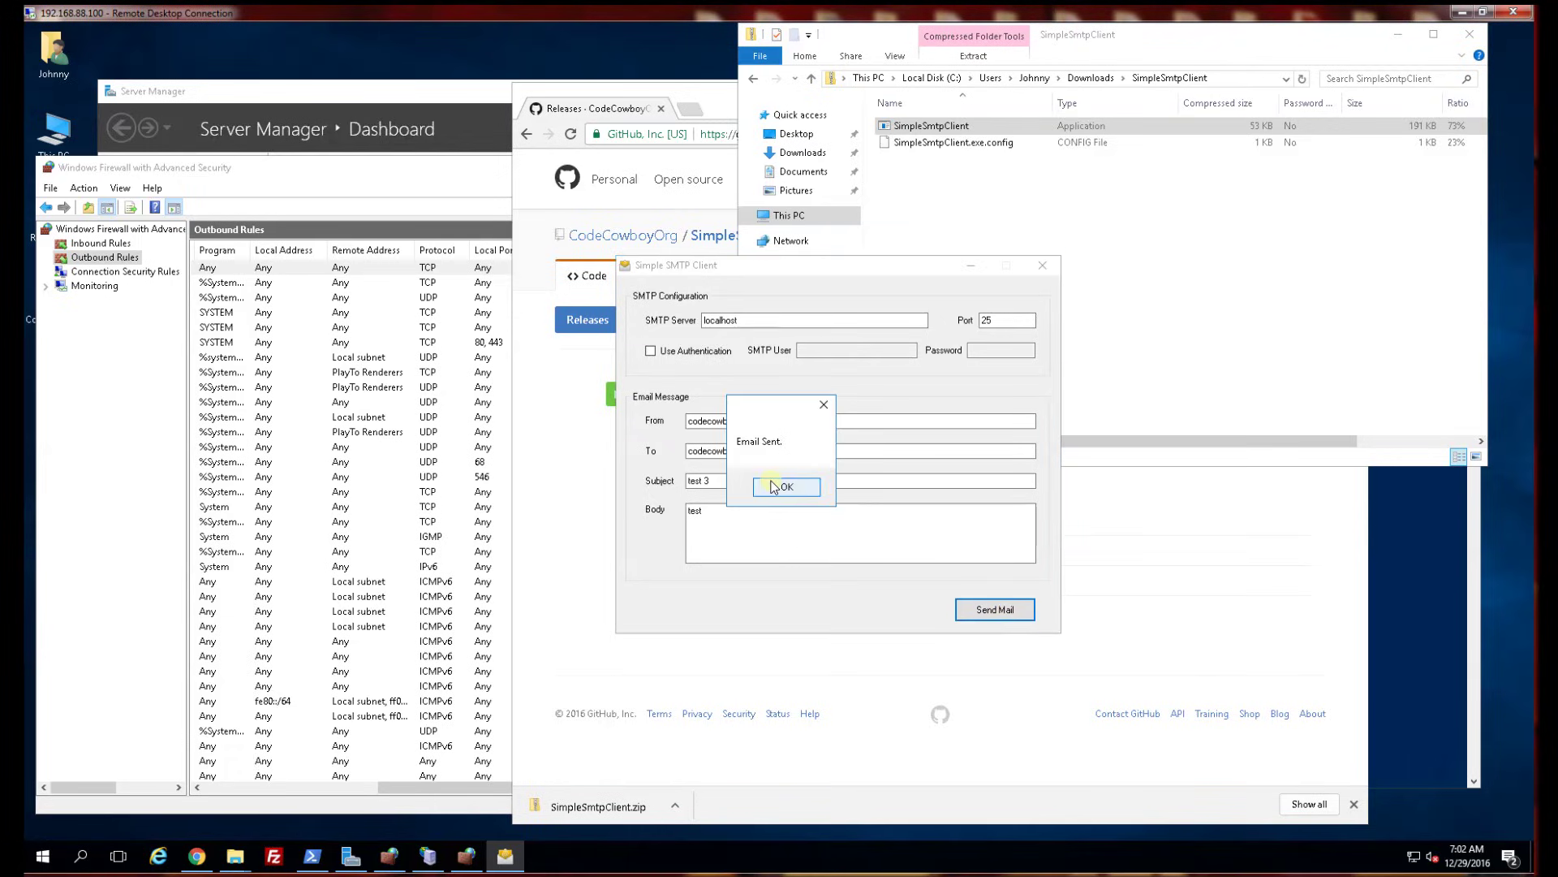
pyautogui.click(779, 488)
pyautogui.moveTo(762, 263); pyautogui.dragTo(325, 155)
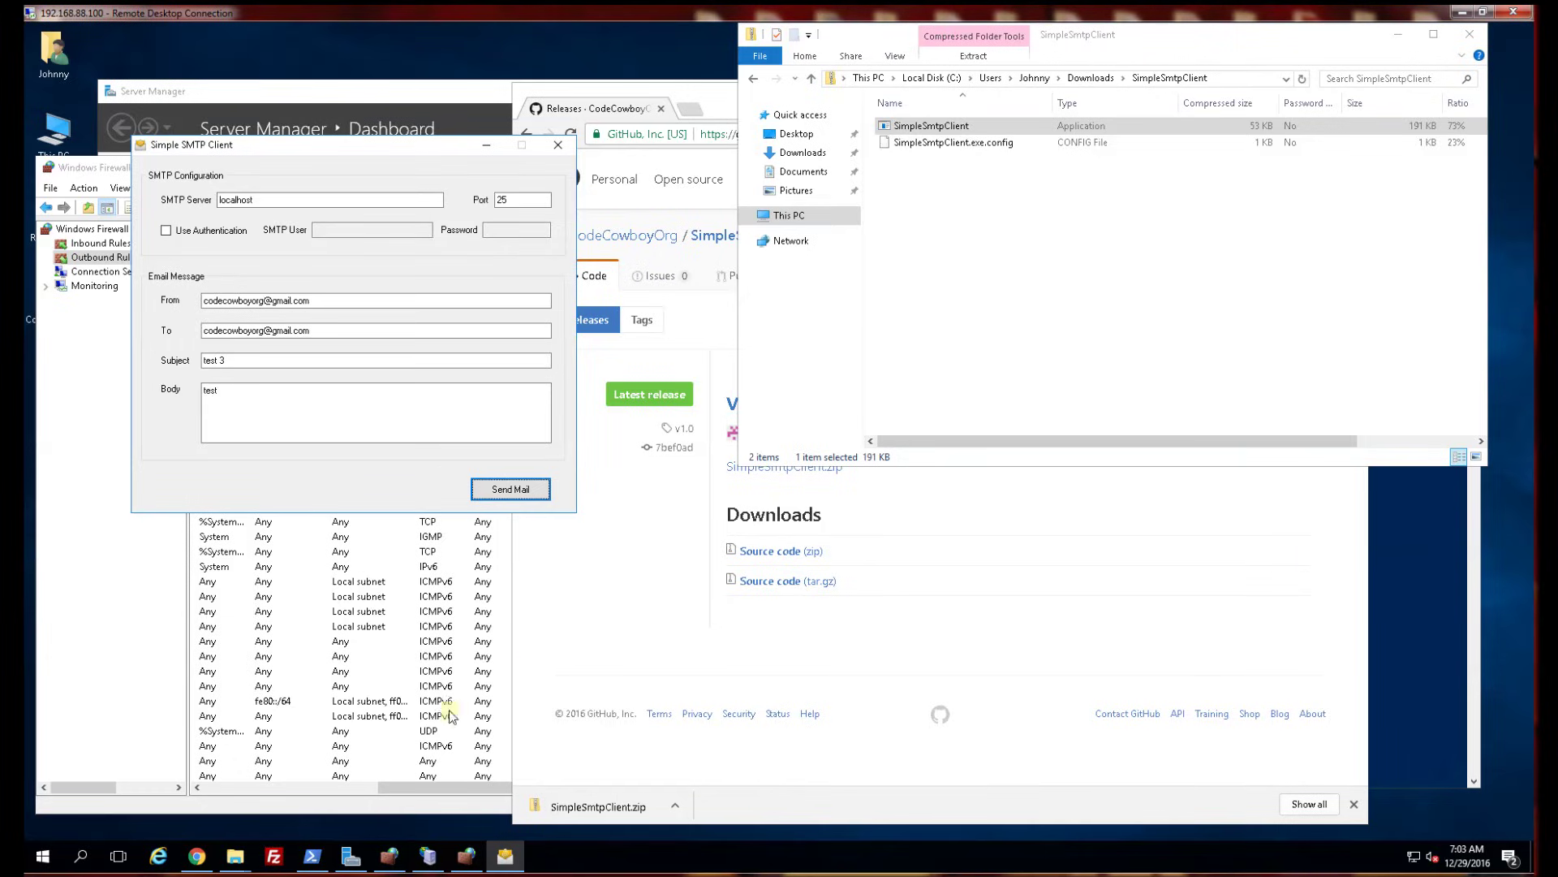
# Restrict relay to 'Only the list below', then resend the test mail, which fails with 5.7.1
pyautogui.moveTo(425, 865)
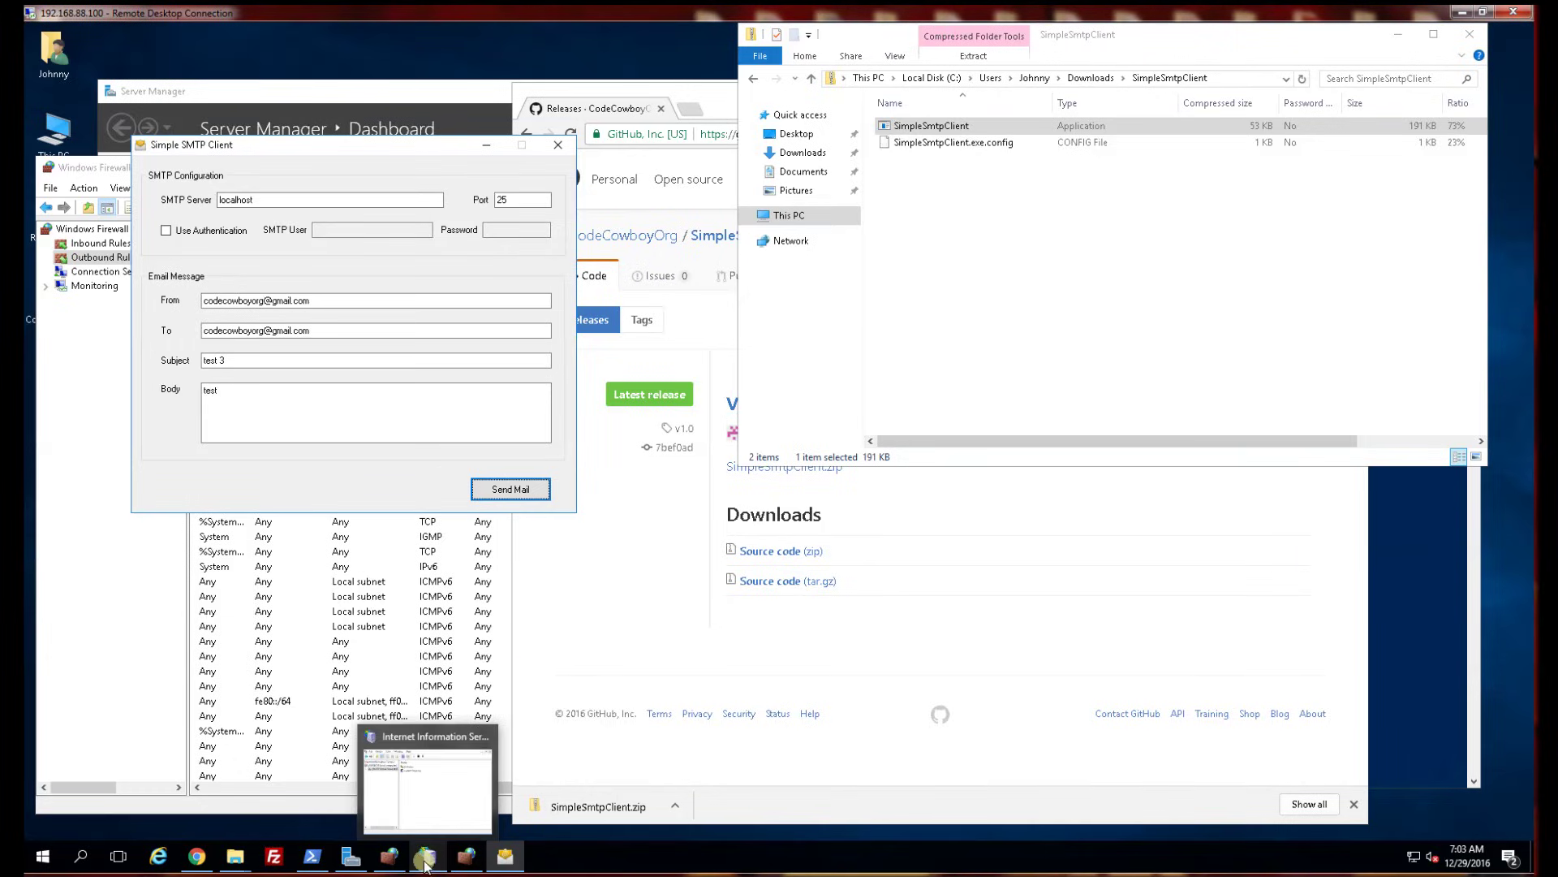
pyautogui.click(426, 862)
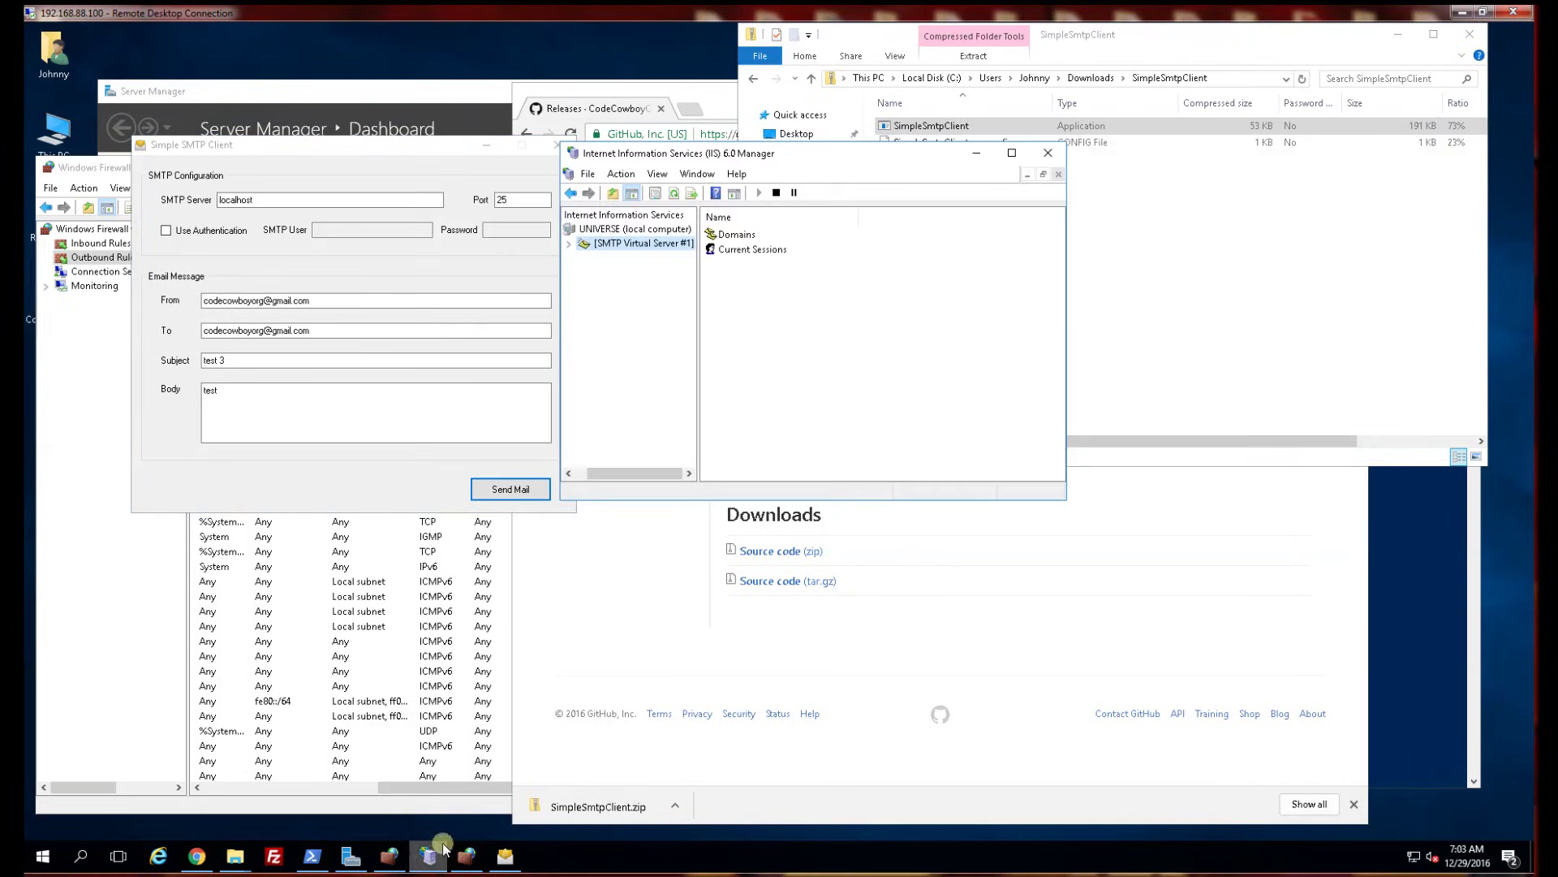
pyautogui.rightClick(625, 246)
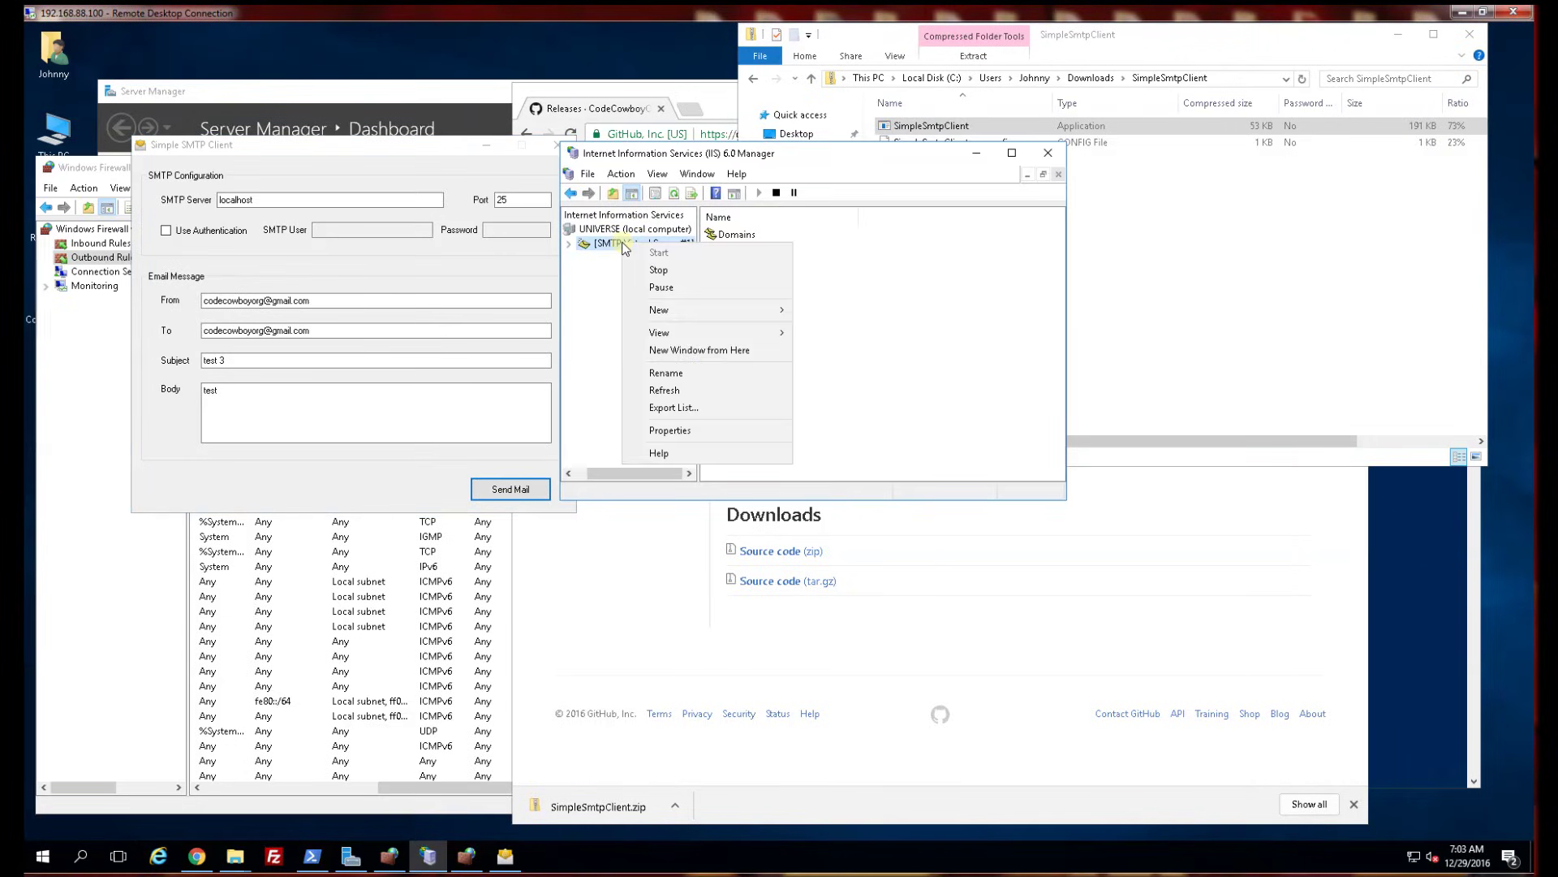
pyautogui.click(705, 435)
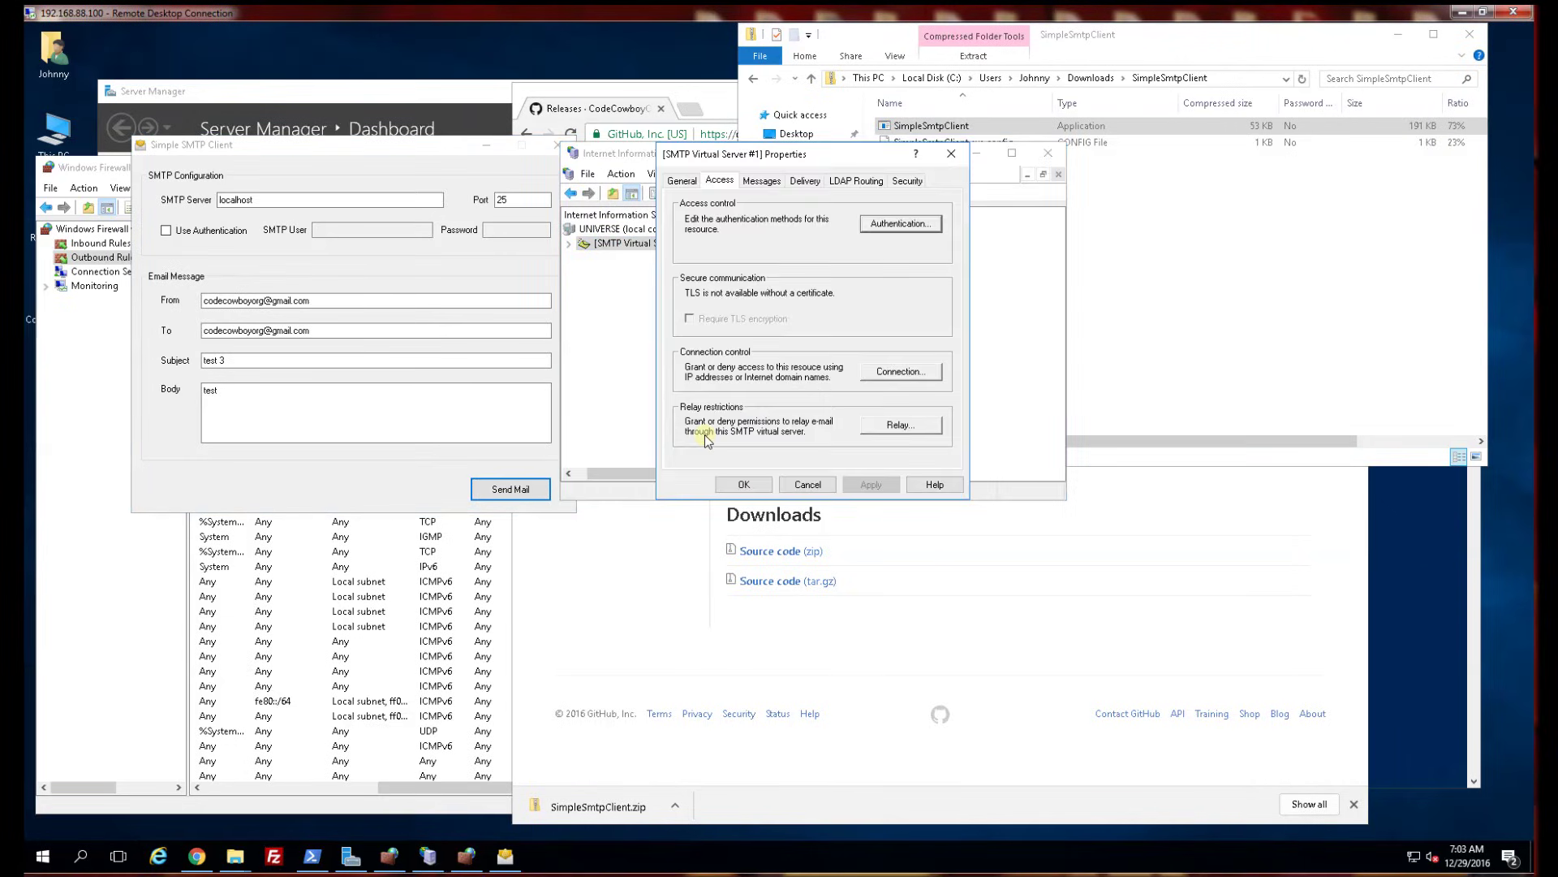
pyautogui.click(887, 430)
pyautogui.click(744, 273)
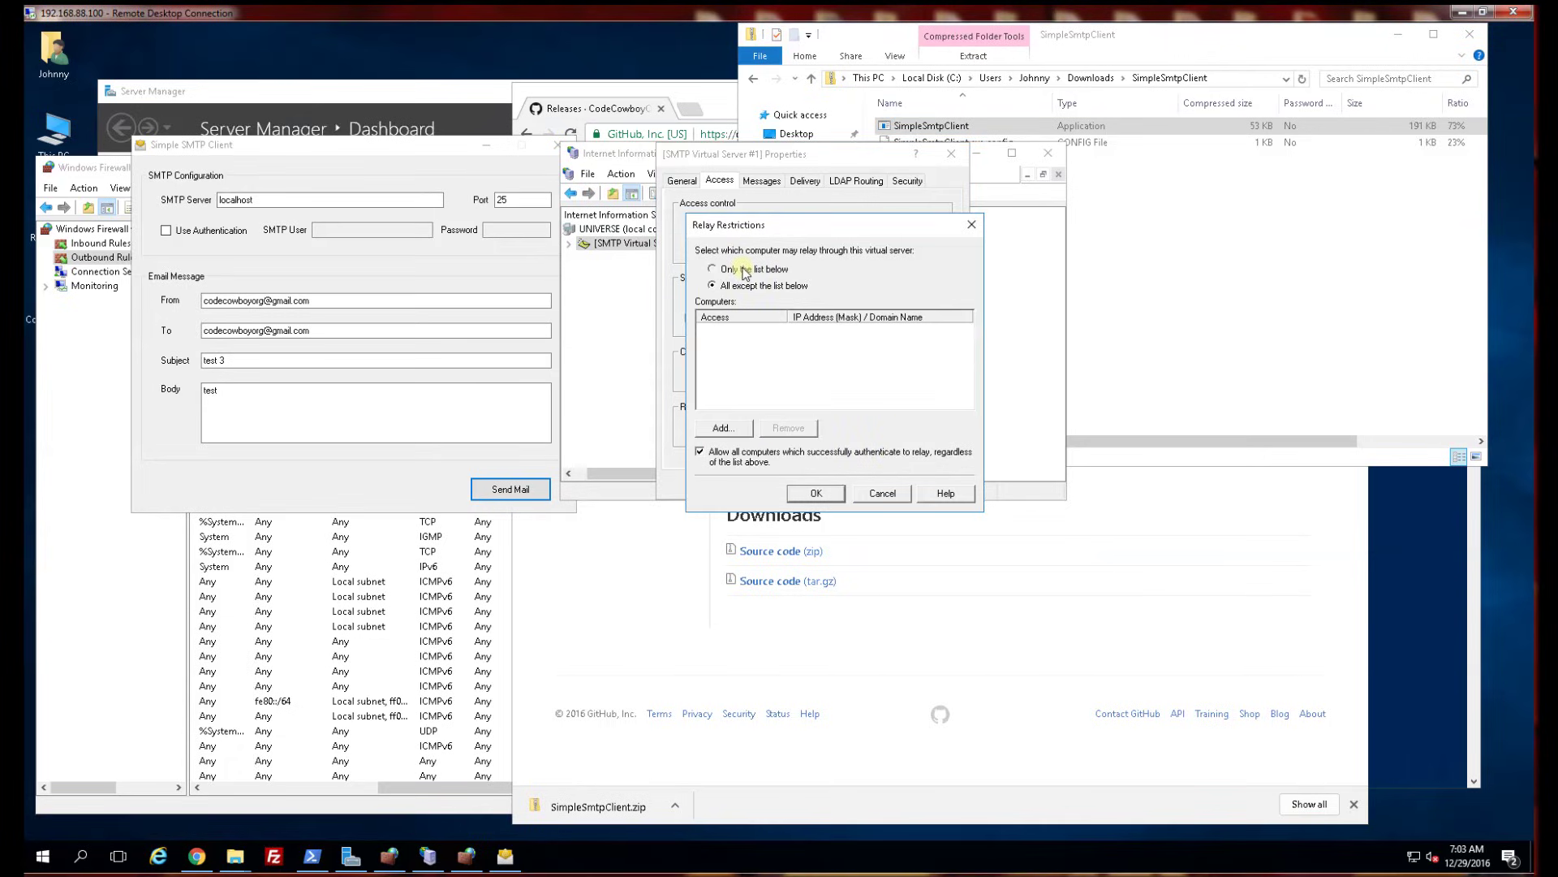
pyautogui.click(815, 493)
pyautogui.click(861, 487)
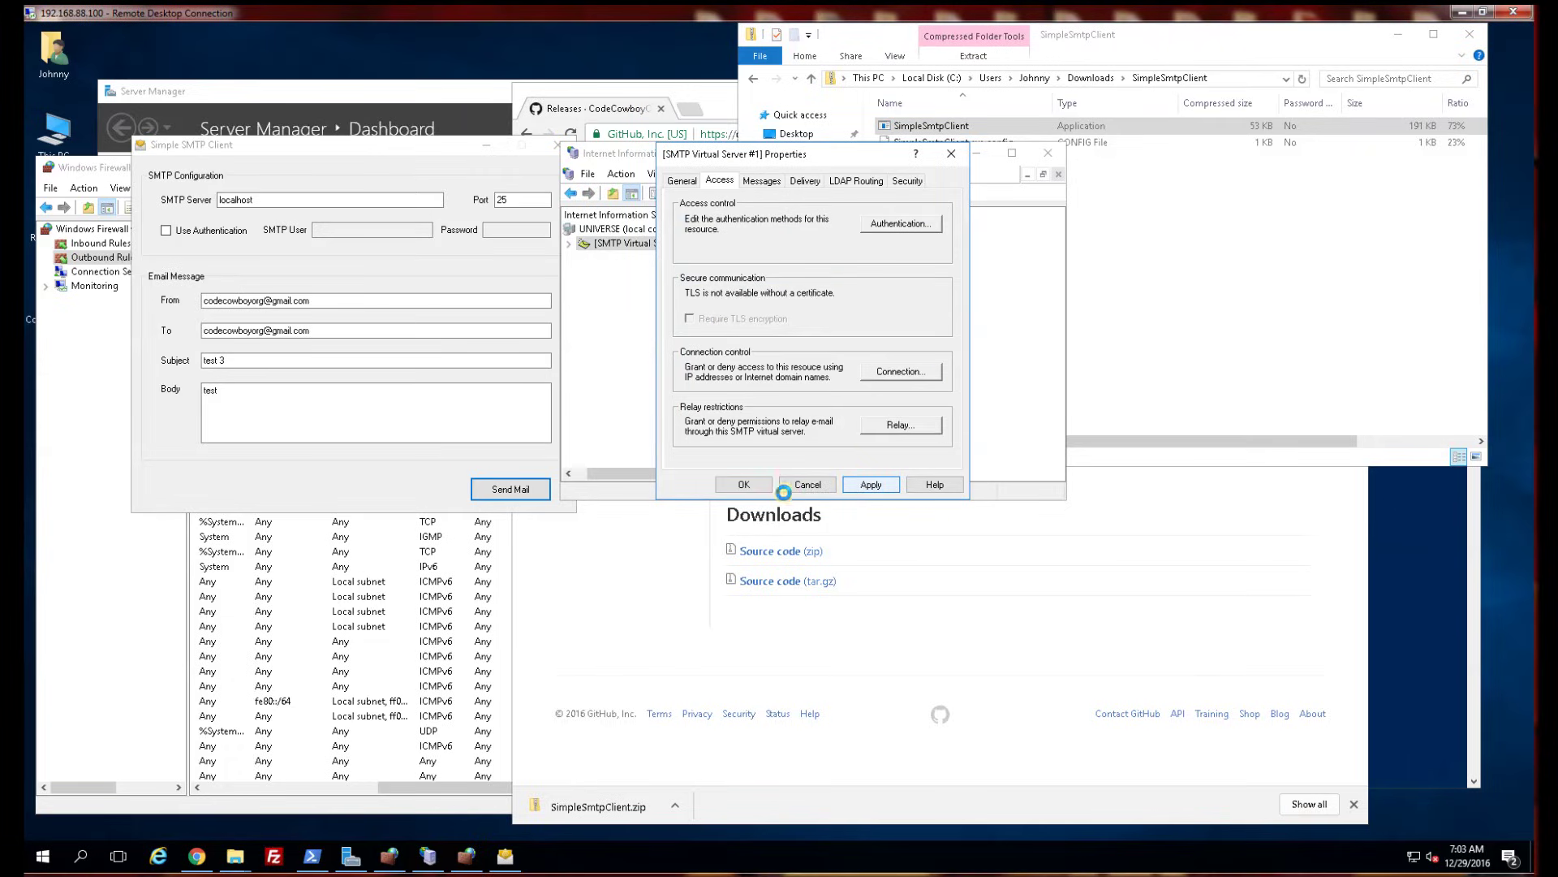
pyautogui.click(745, 486)
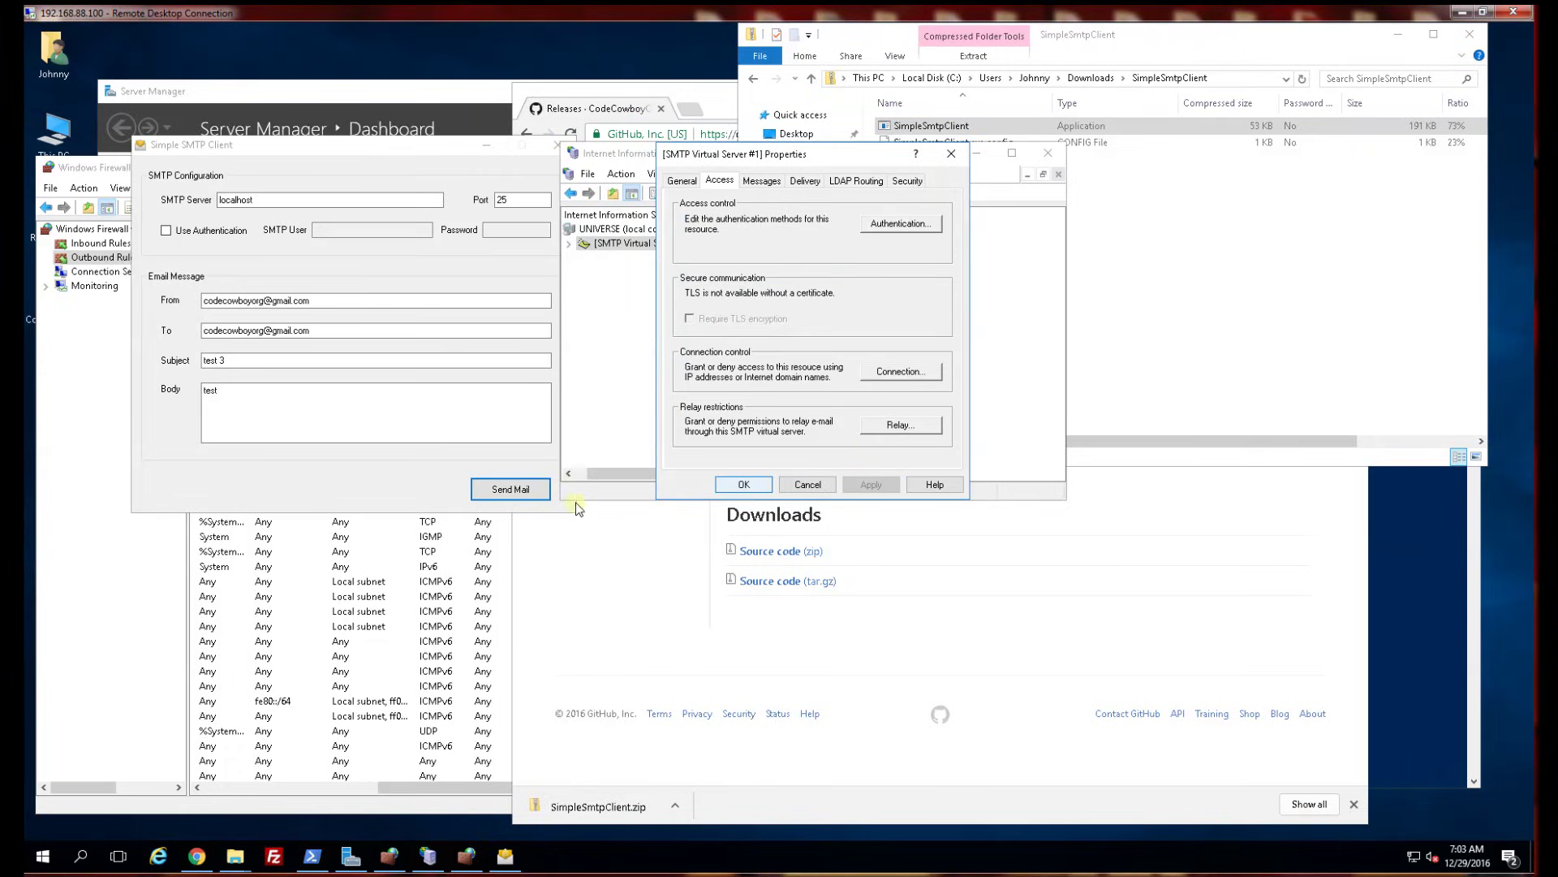
pyautogui.click(507, 489)
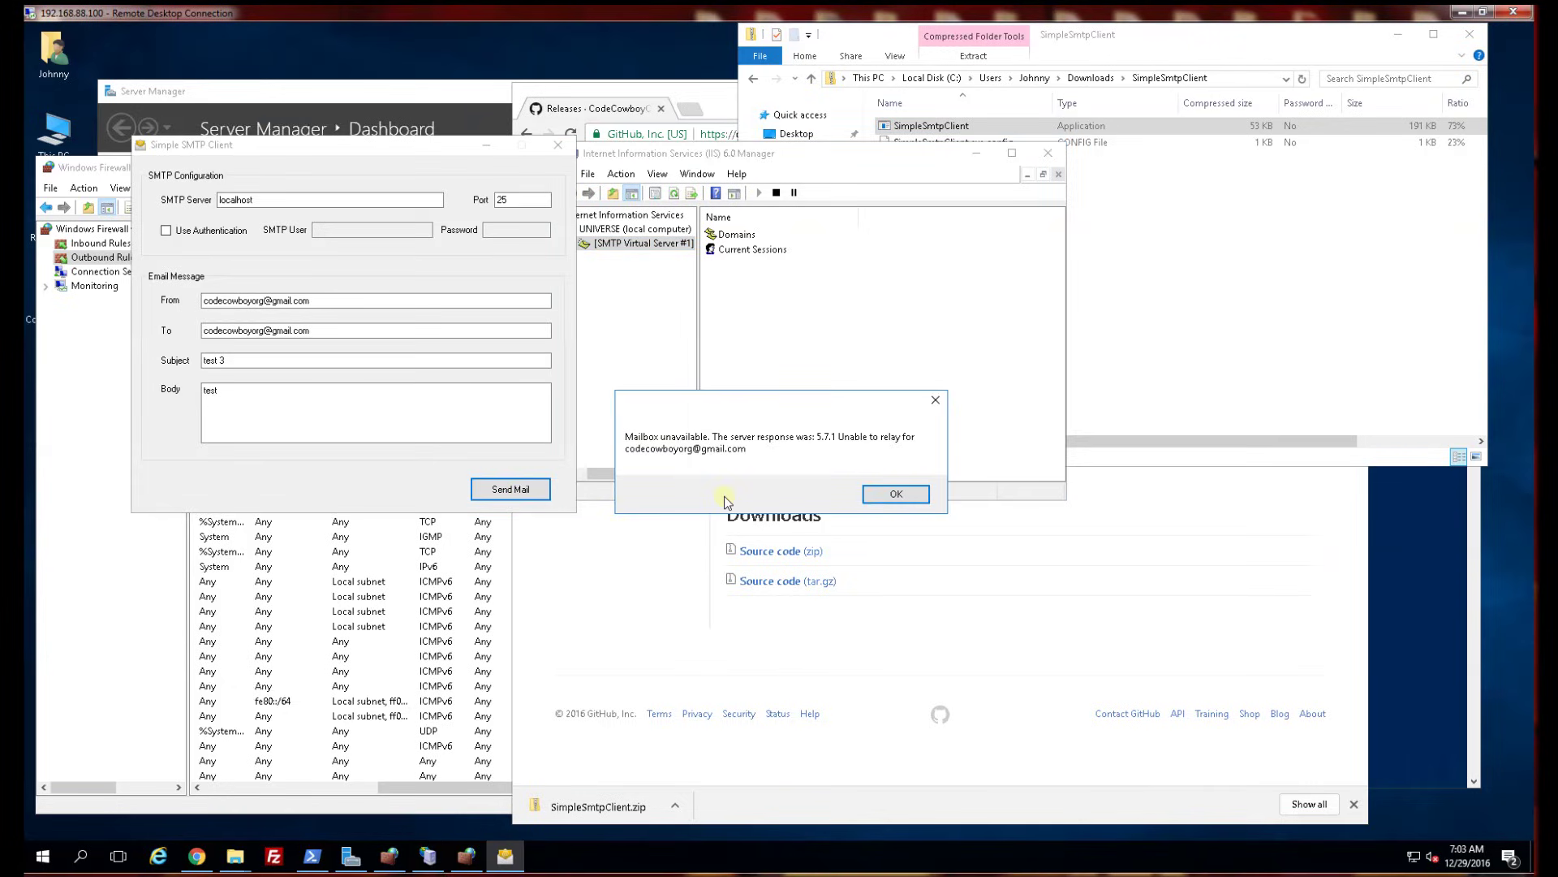
# Dismiss the relay error and switch relay back to 'All except the list below', adding no computers
pyautogui.click(896, 492)
pyautogui.rightClick(664, 243)
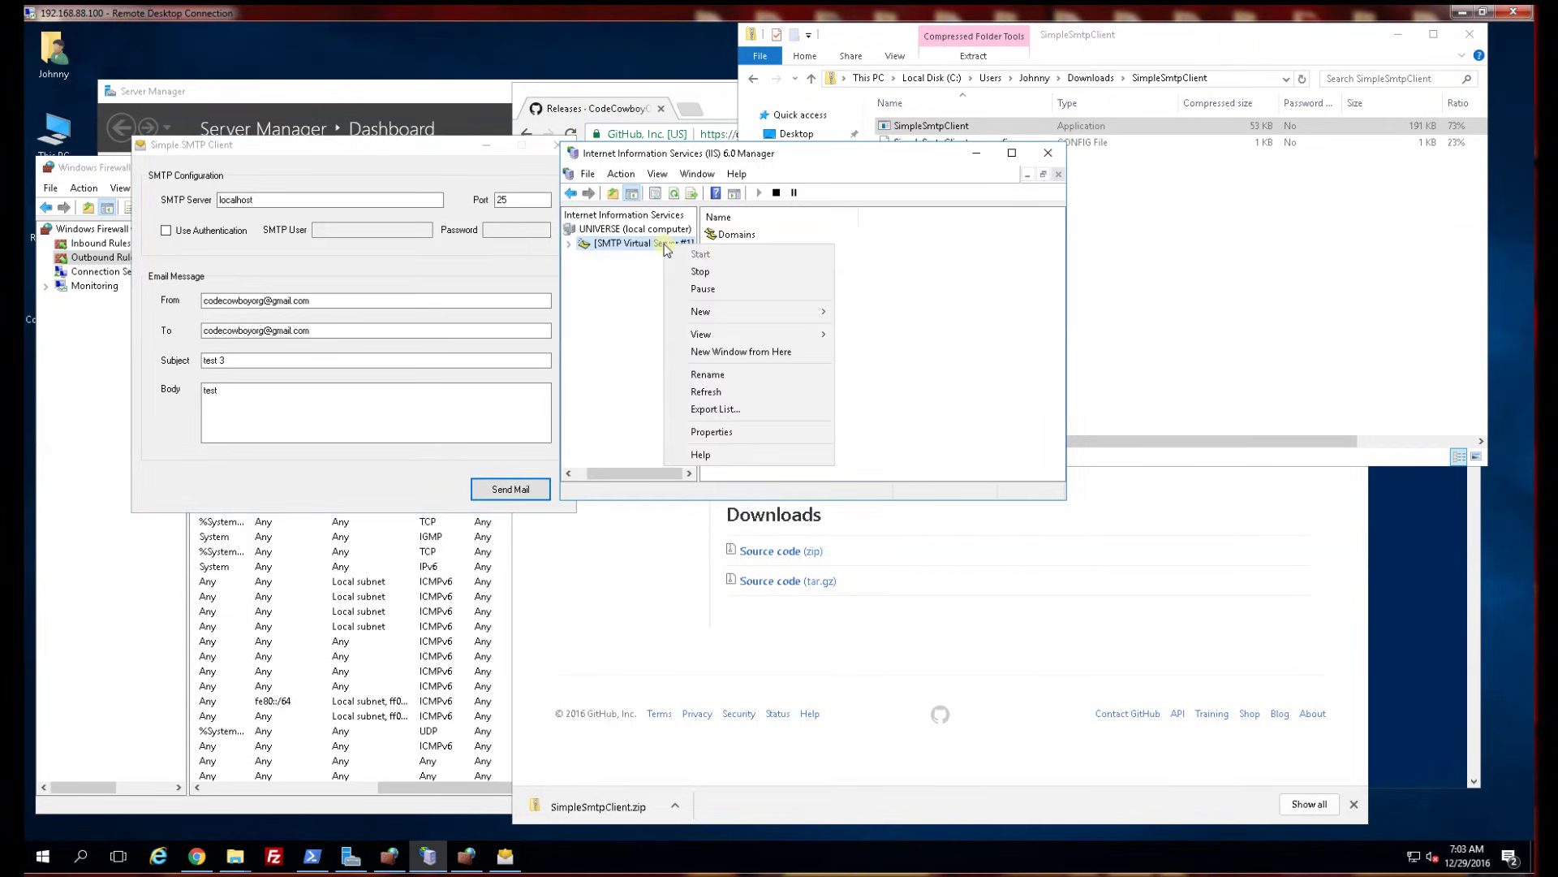
pyautogui.click(729, 431)
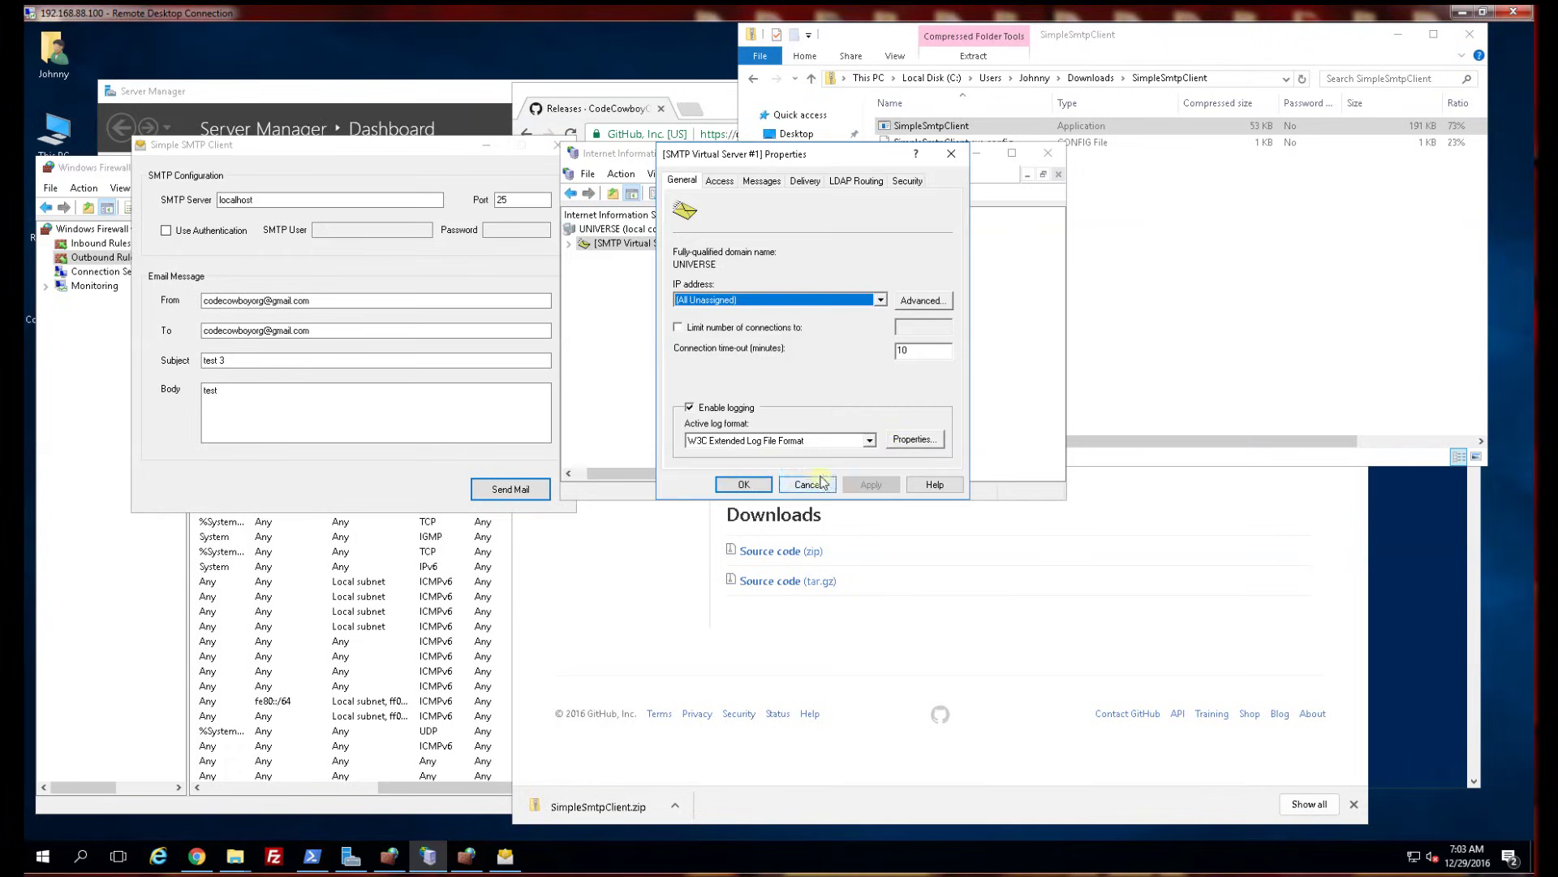
pyautogui.click(722, 187)
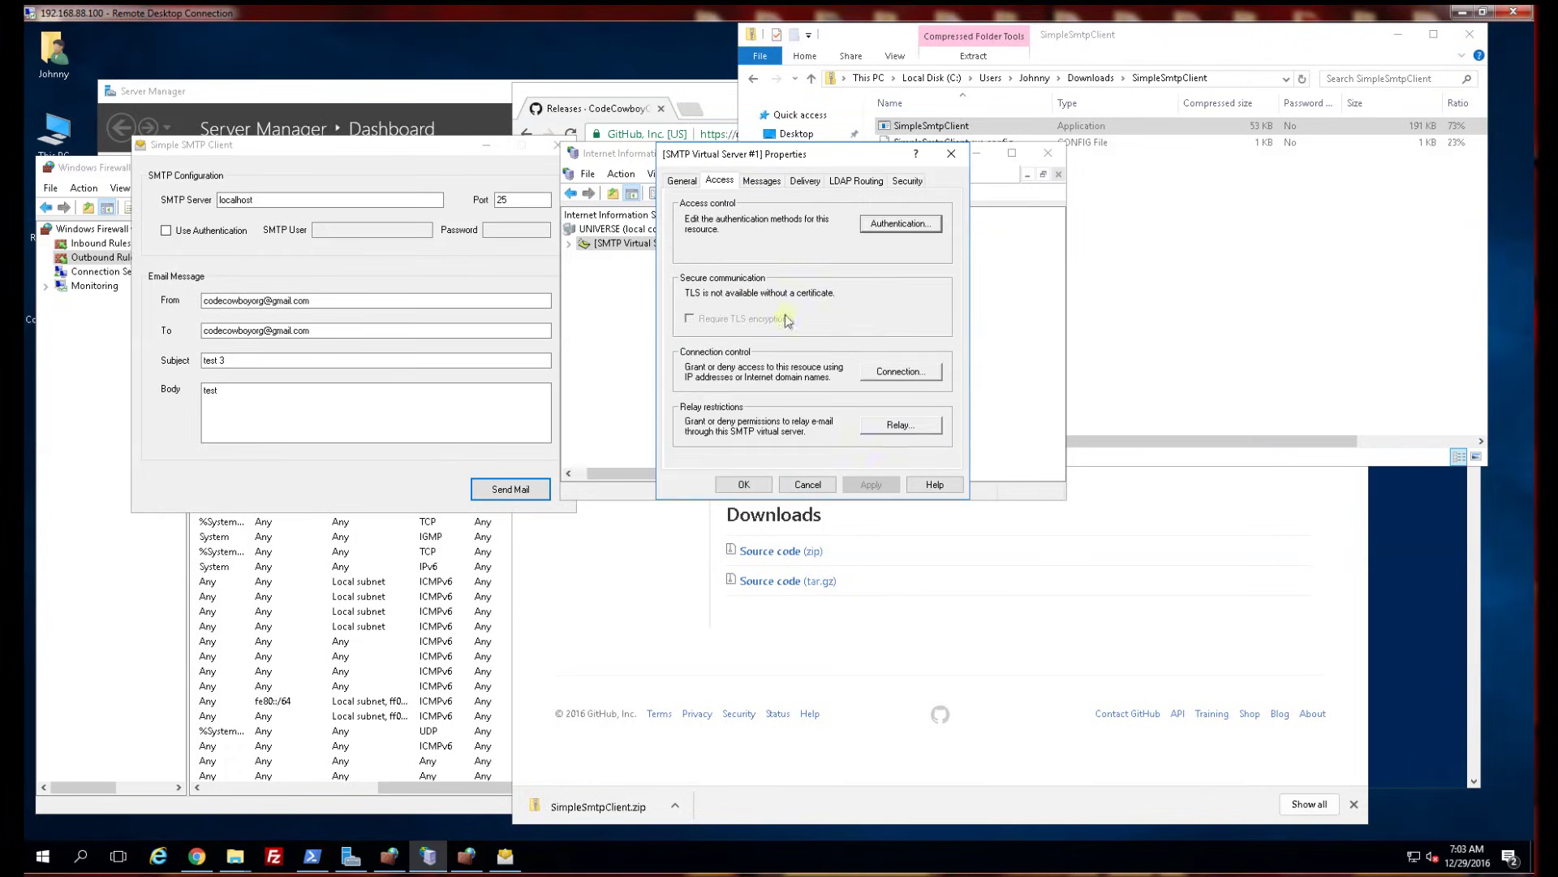
pyautogui.click(892, 428)
pyautogui.click(730, 286)
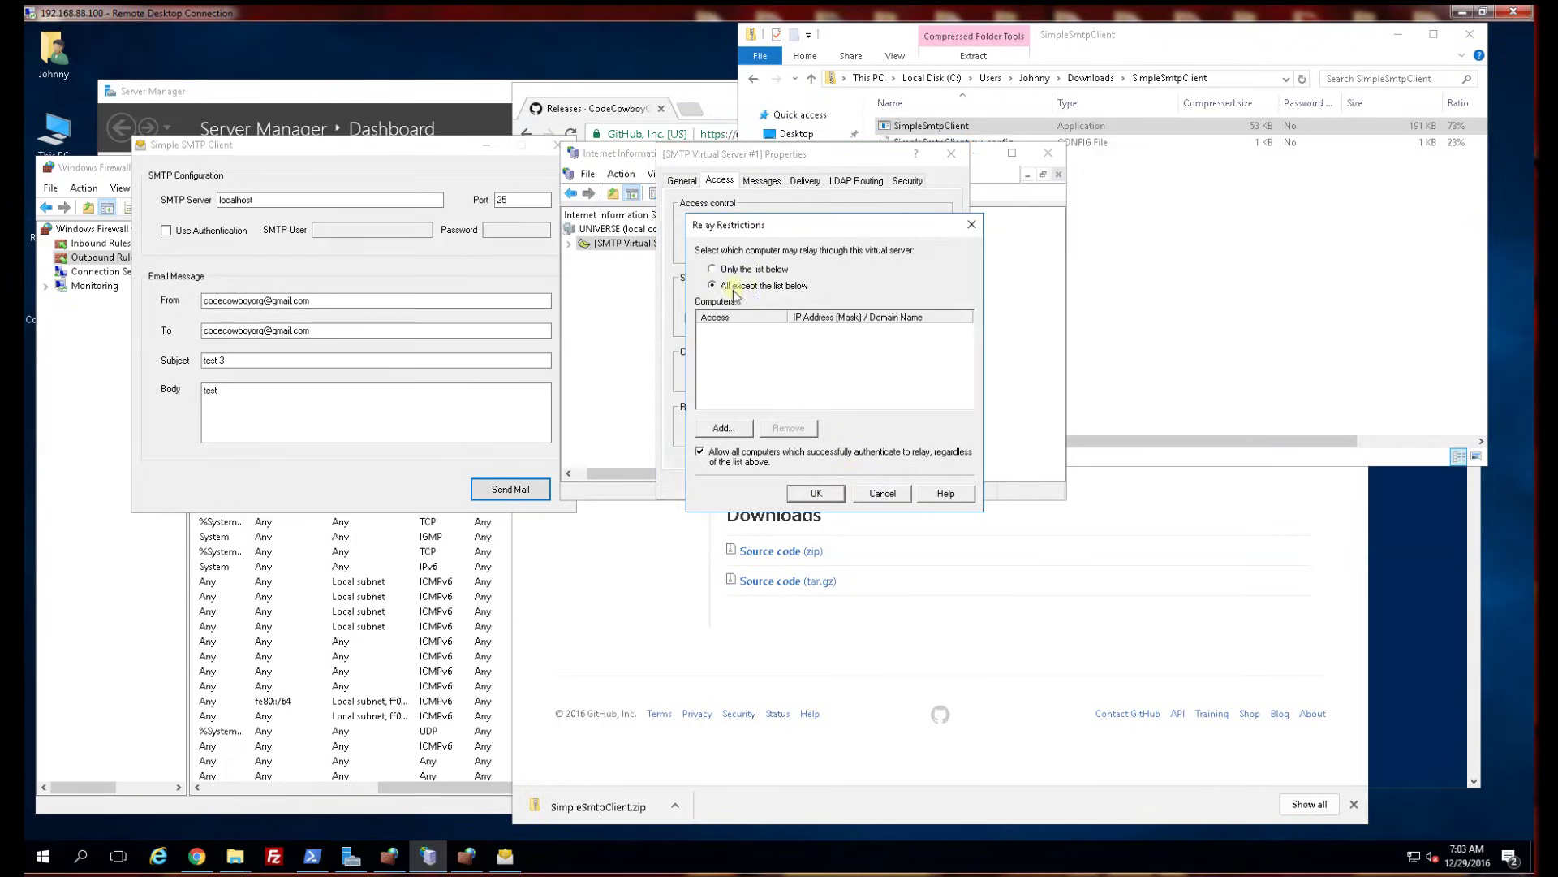
pyautogui.click(724, 430)
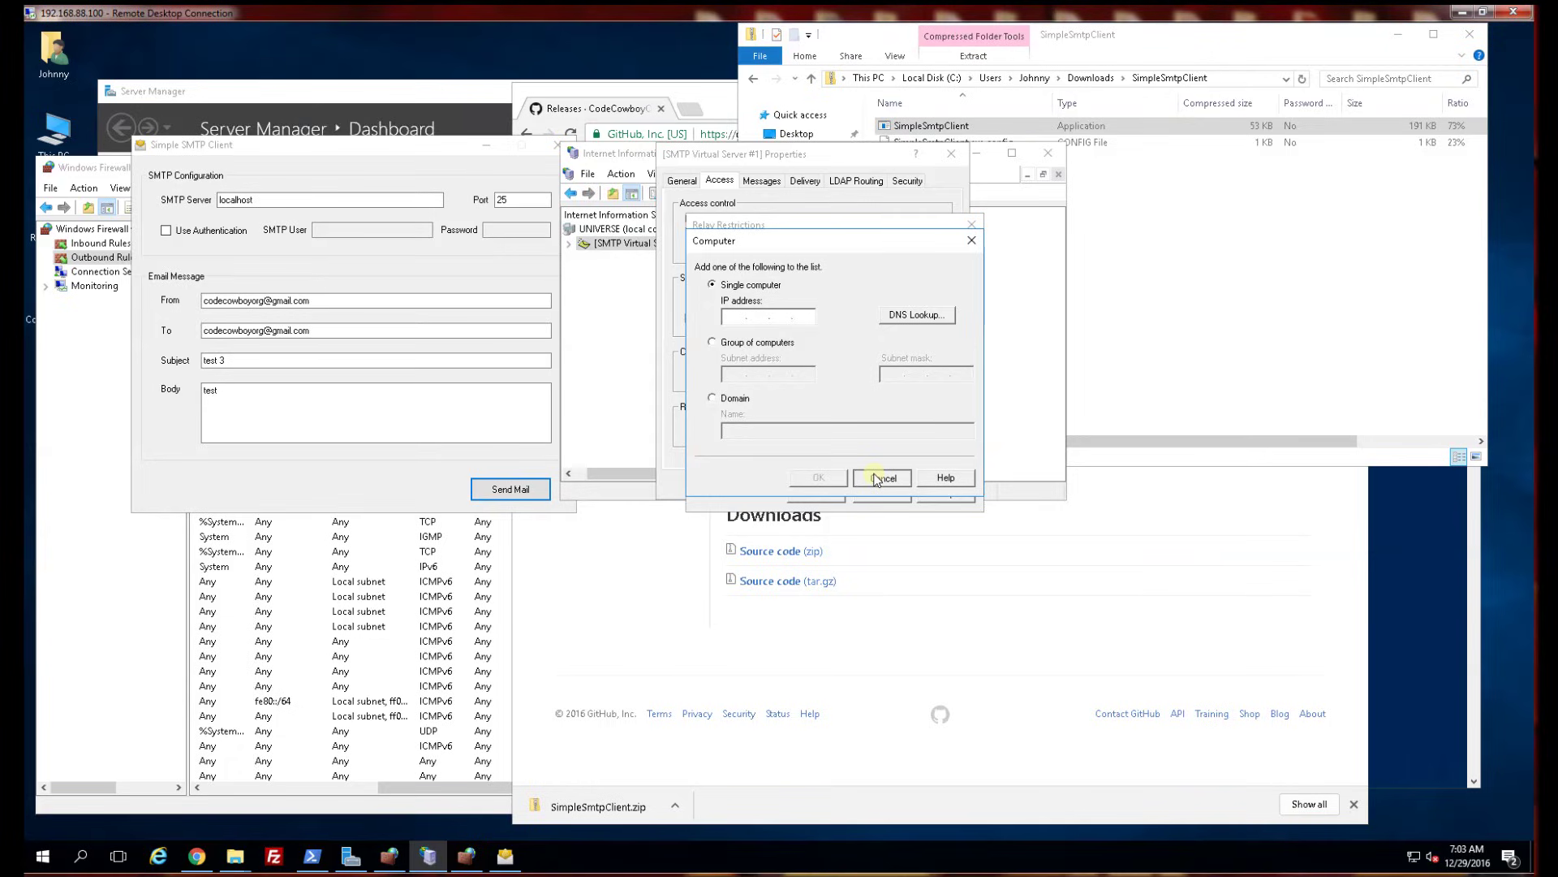
pyautogui.click(734, 317)
pyautogui.write('127.0.0.1')
pyautogui.click(884, 479)
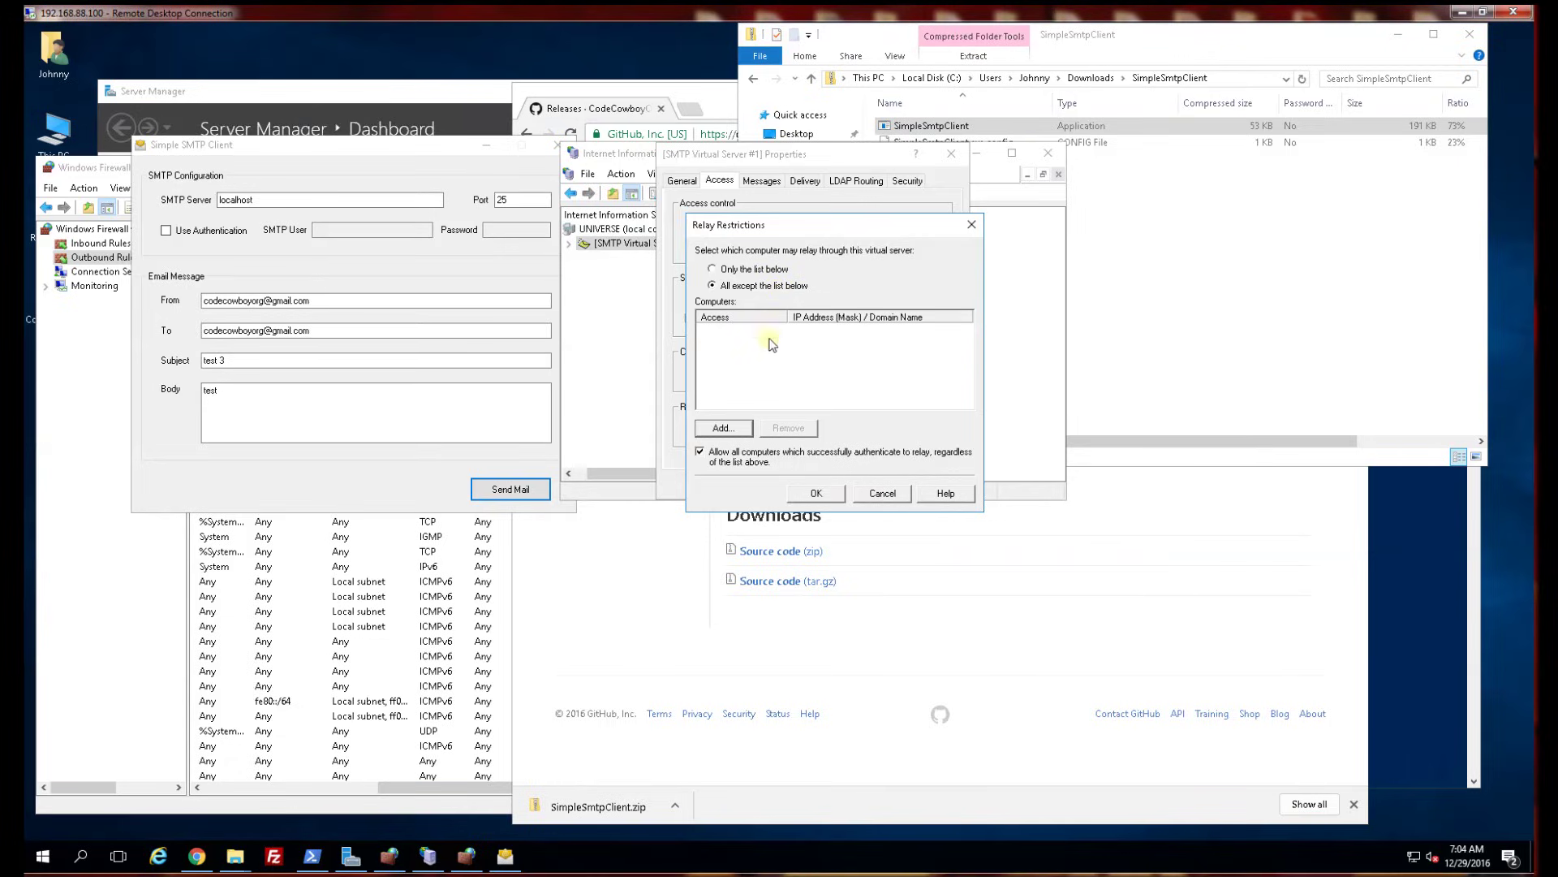
pyautogui.click(884, 494)
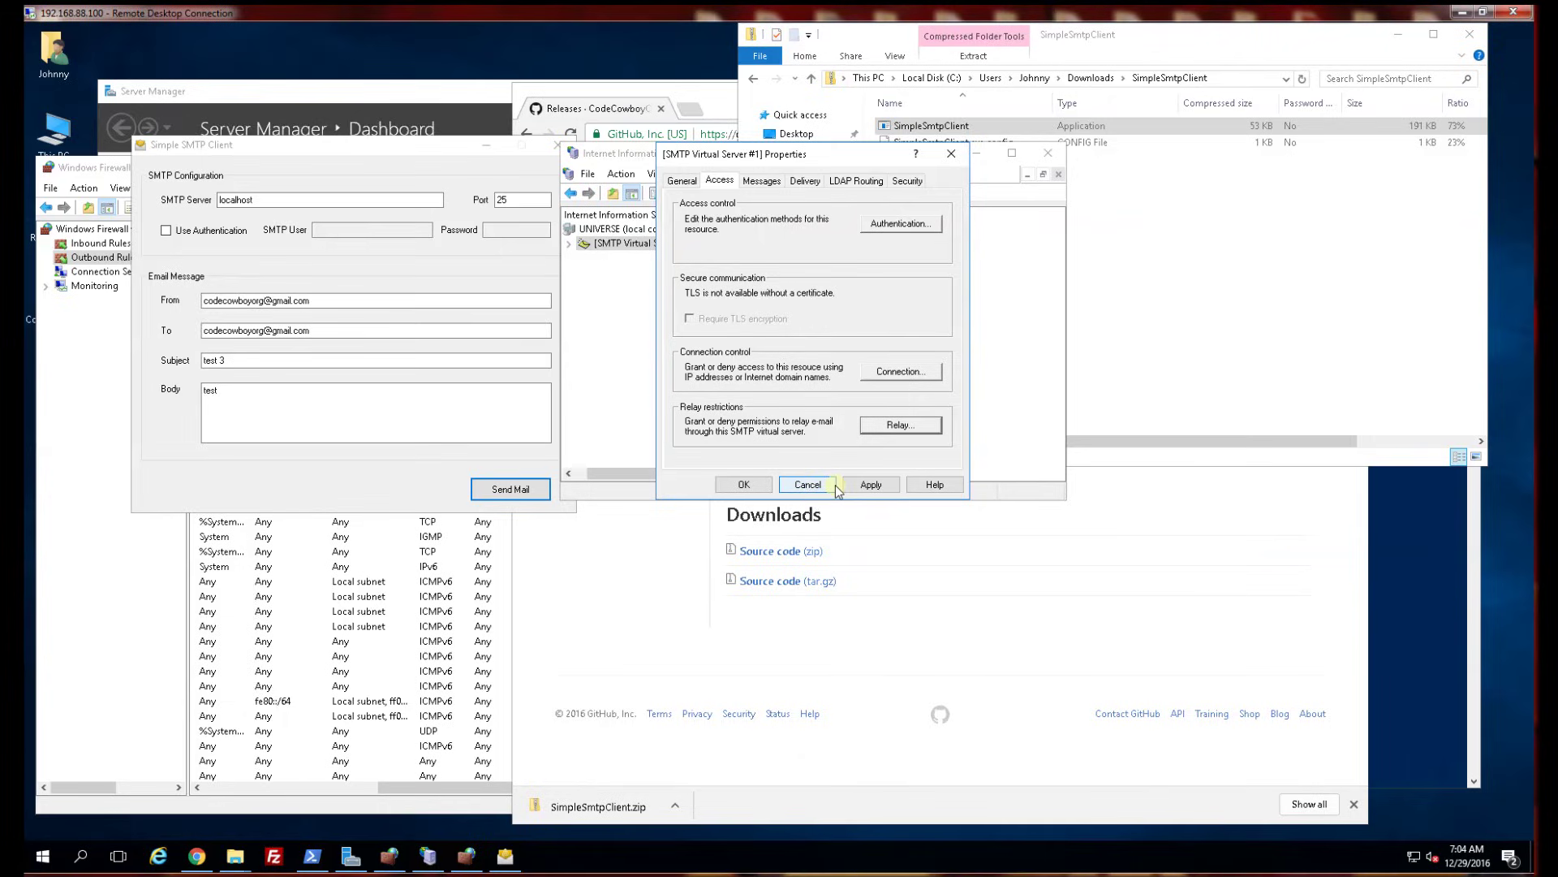
pyautogui.click(865, 487)
pyautogui.click(753, 485)
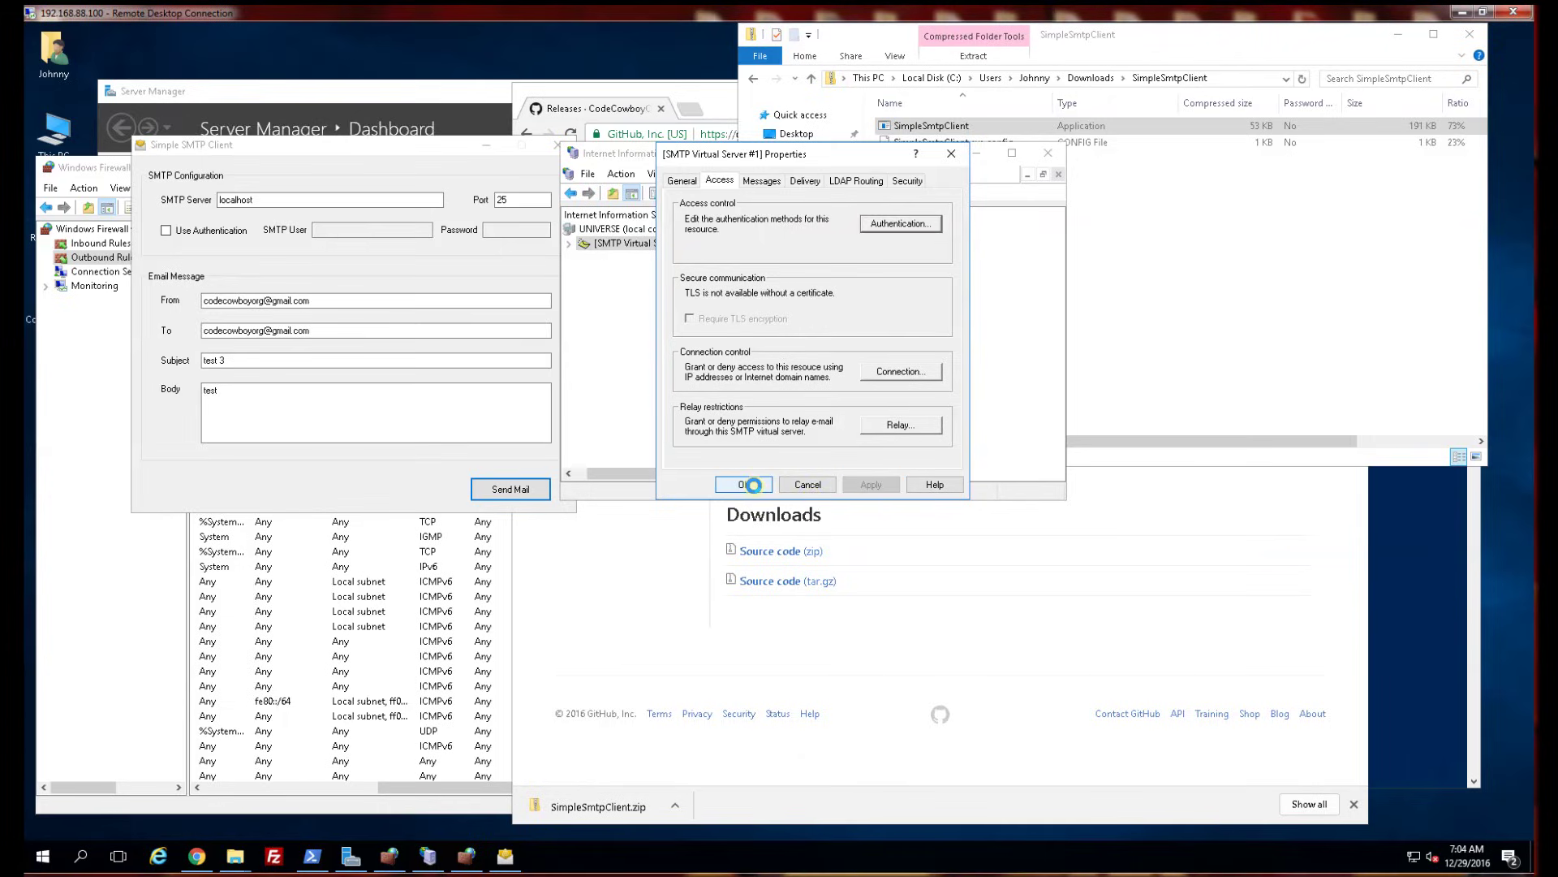
# Resend the test message from Simple SMTP Client and dismiss the result
pyautogui.click(450, 485)
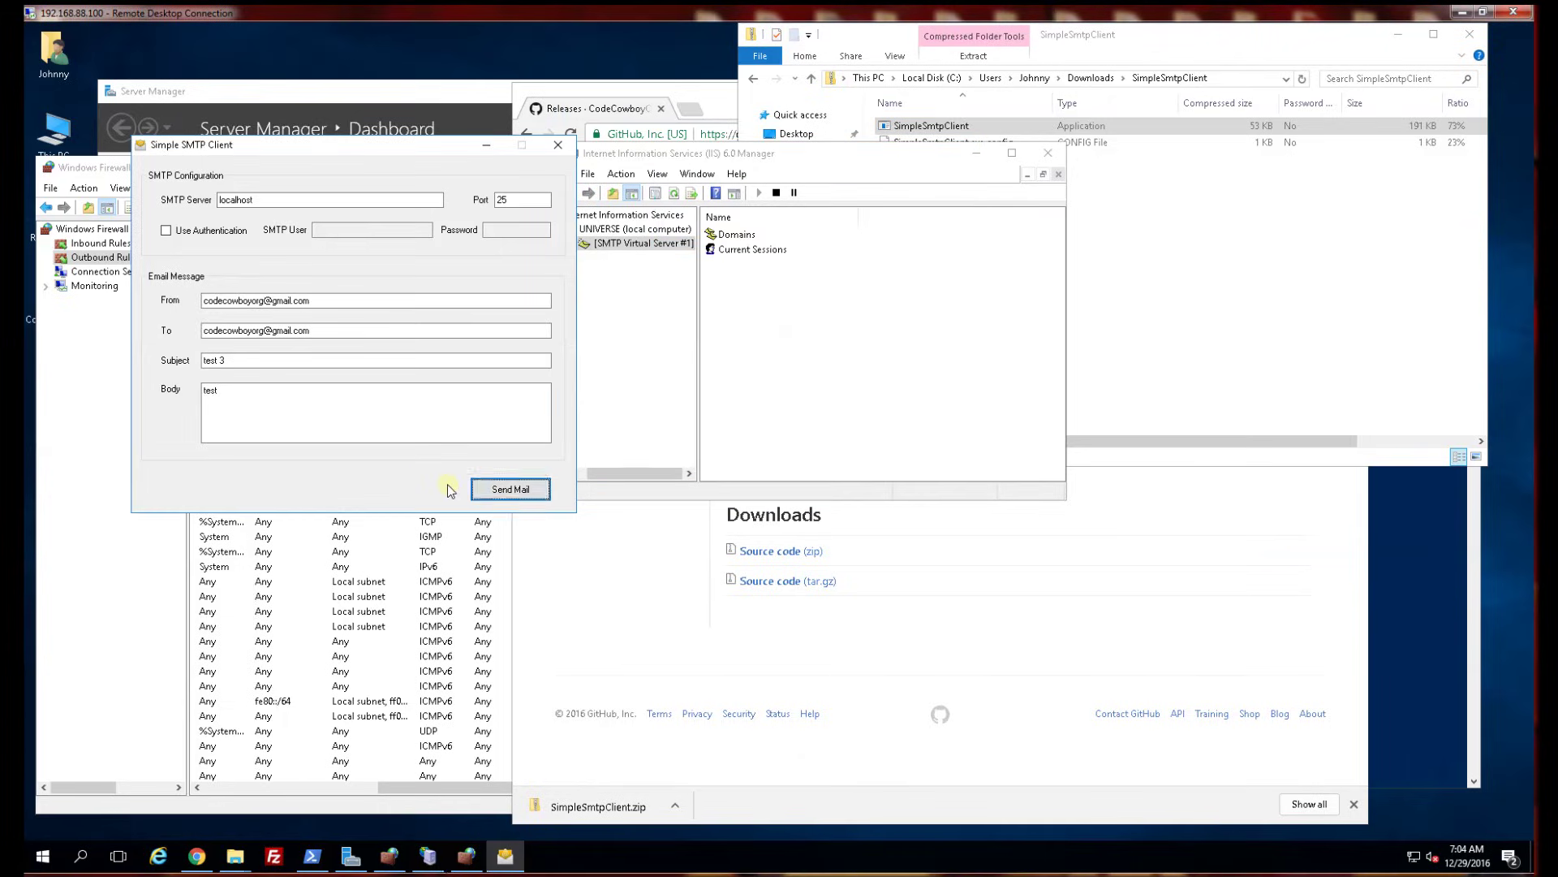
pyautogui.click(505, 489)
pyautogui.click(784, 490)
pyautogui.click(636, 248)
# Edit the smart host name in Advanced Delivery and save the virtual server's delivery properties
pyautogui.rightClick(635, 247)
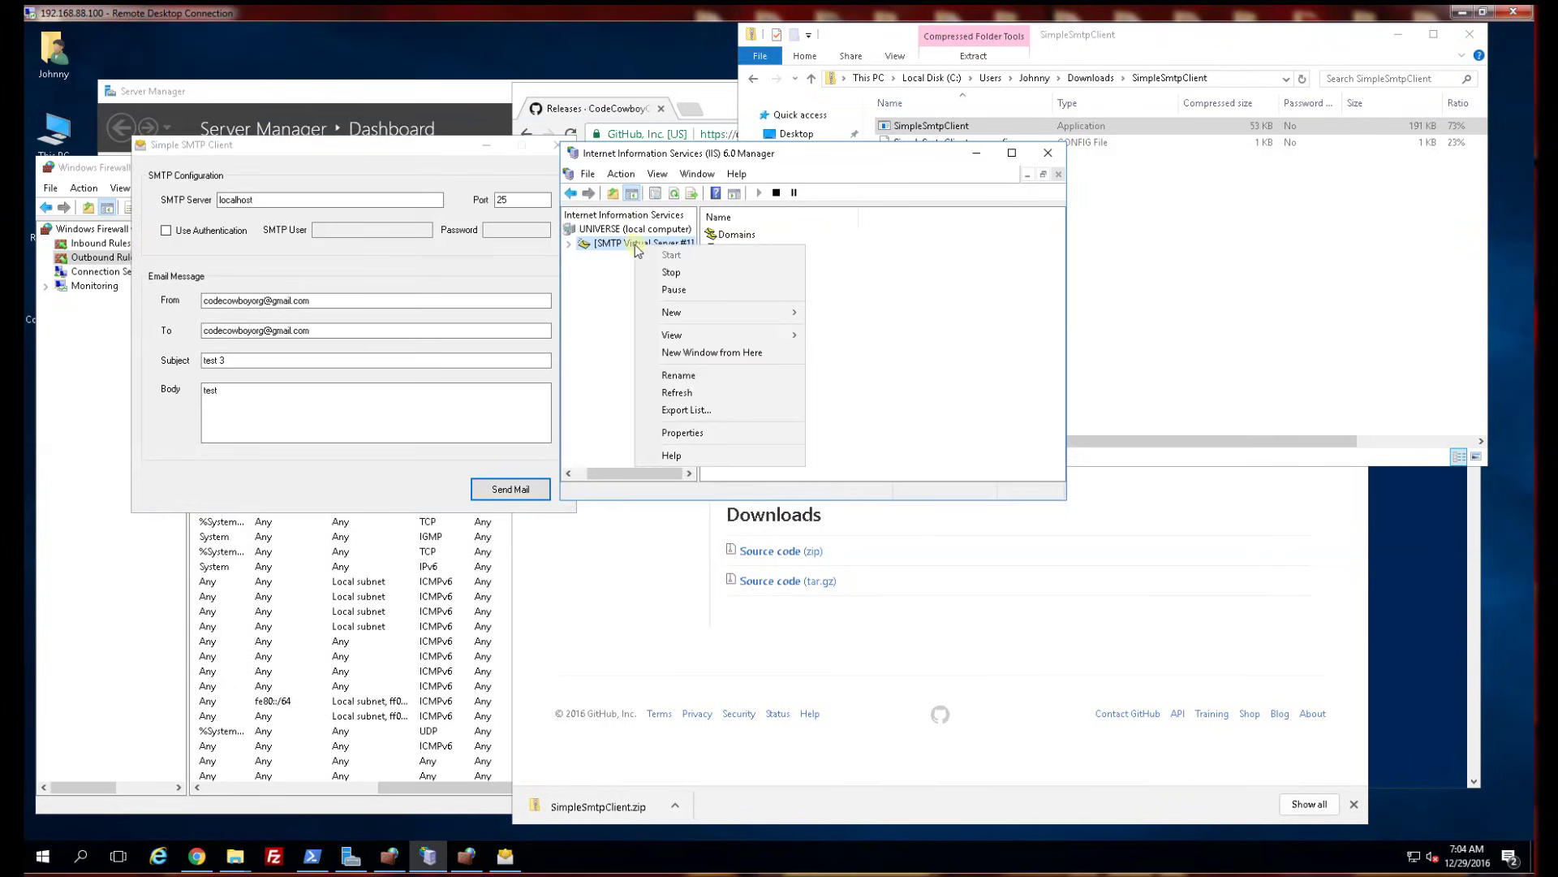
pyautogui.click(717, 438)
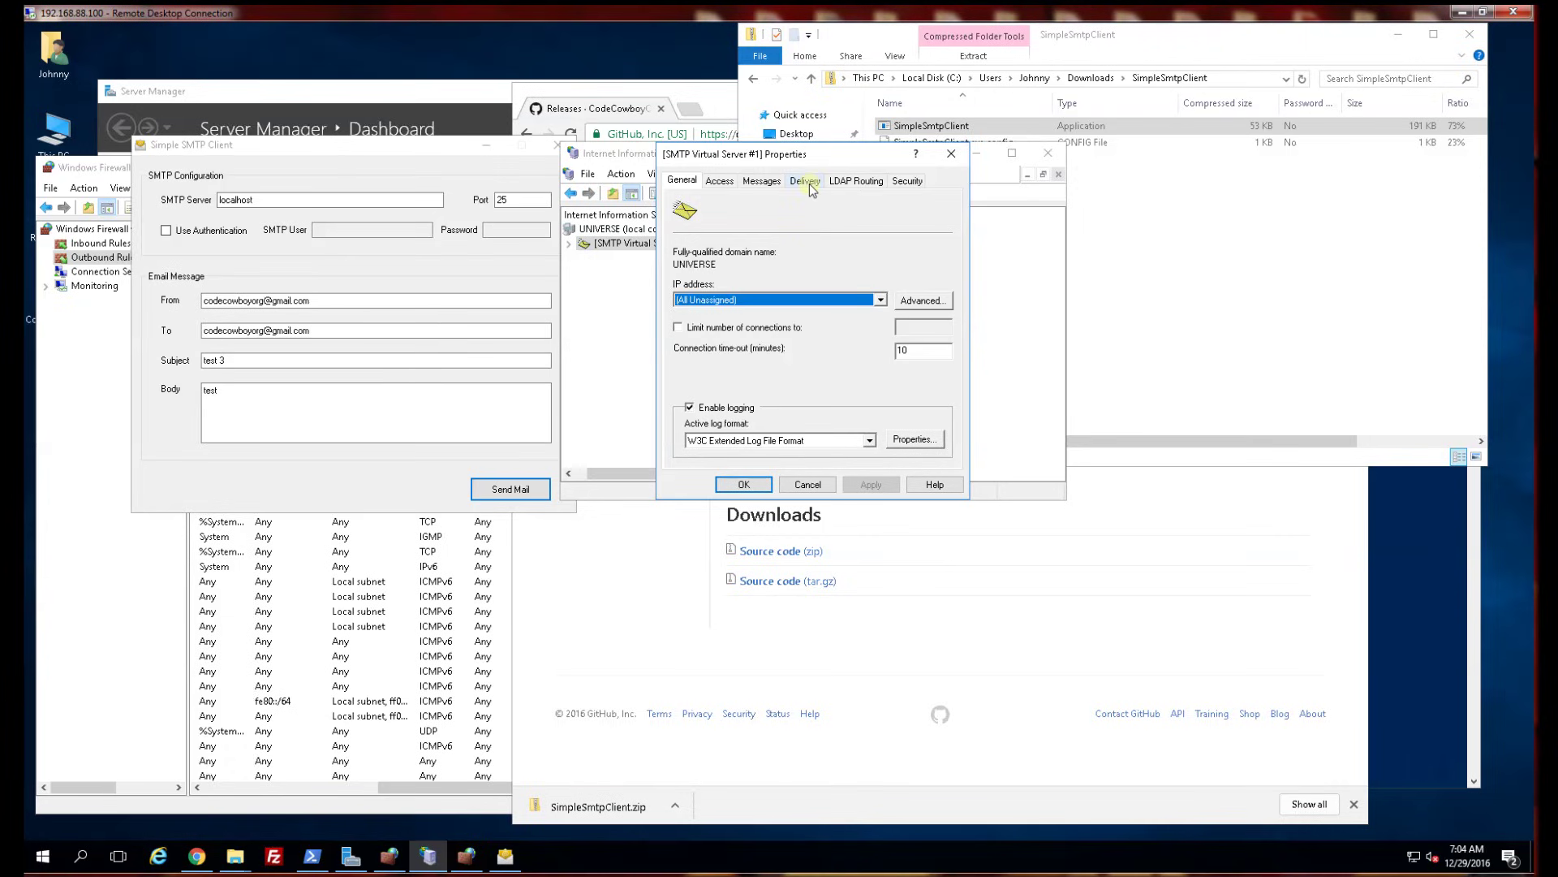
pyautogui.click(806, 181)
pyautogui.moveTo(779, 154); pyautogui.dragTo(679, 243)
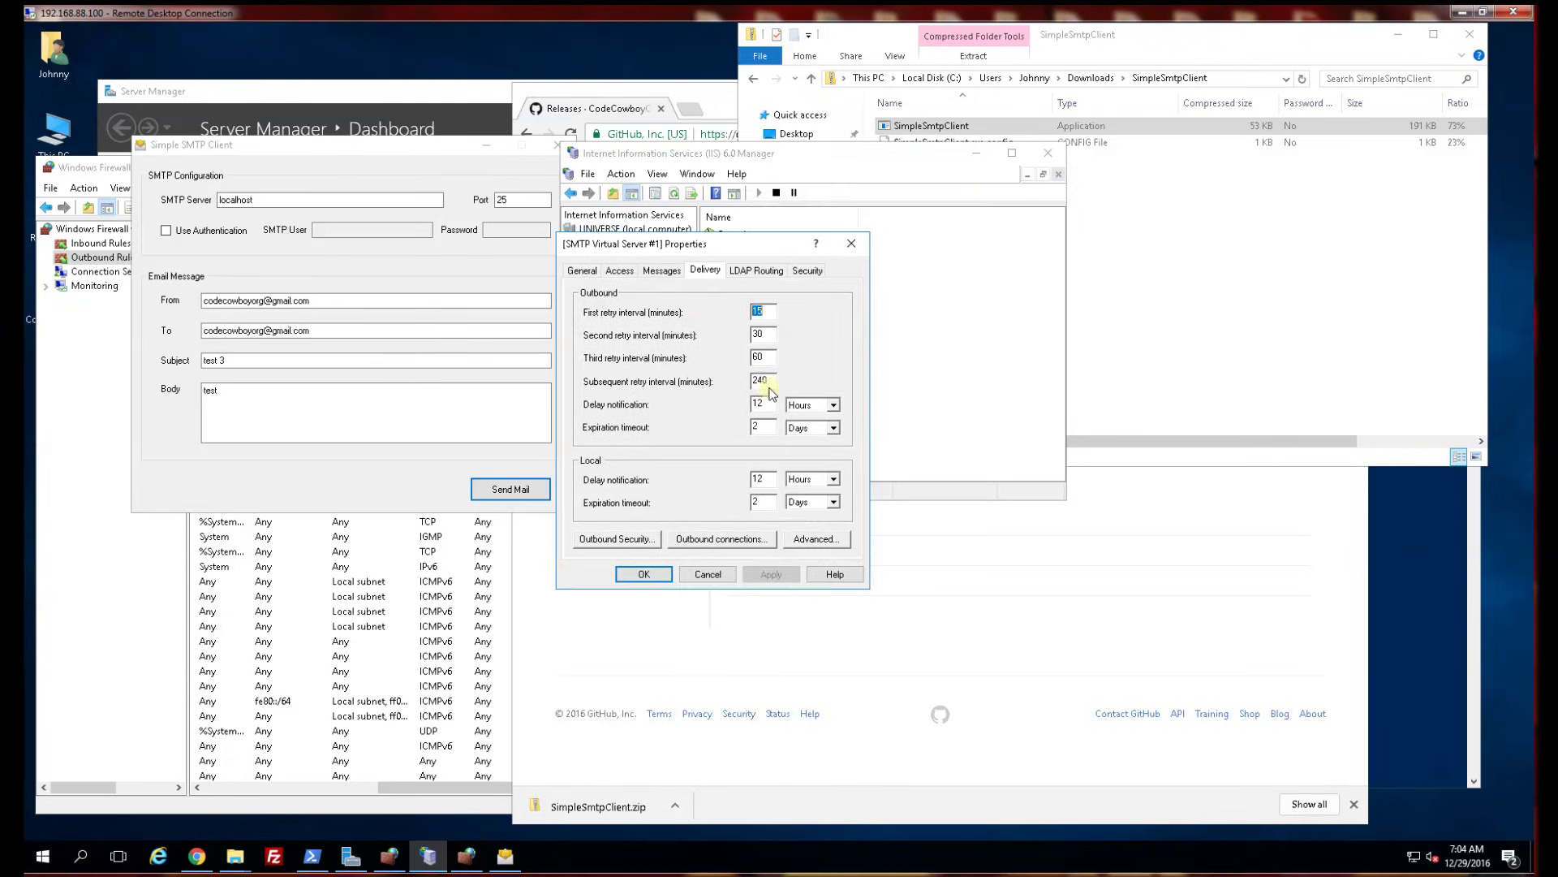
pyautogui.click(826, 539)
pyautogui.click(593, 427)
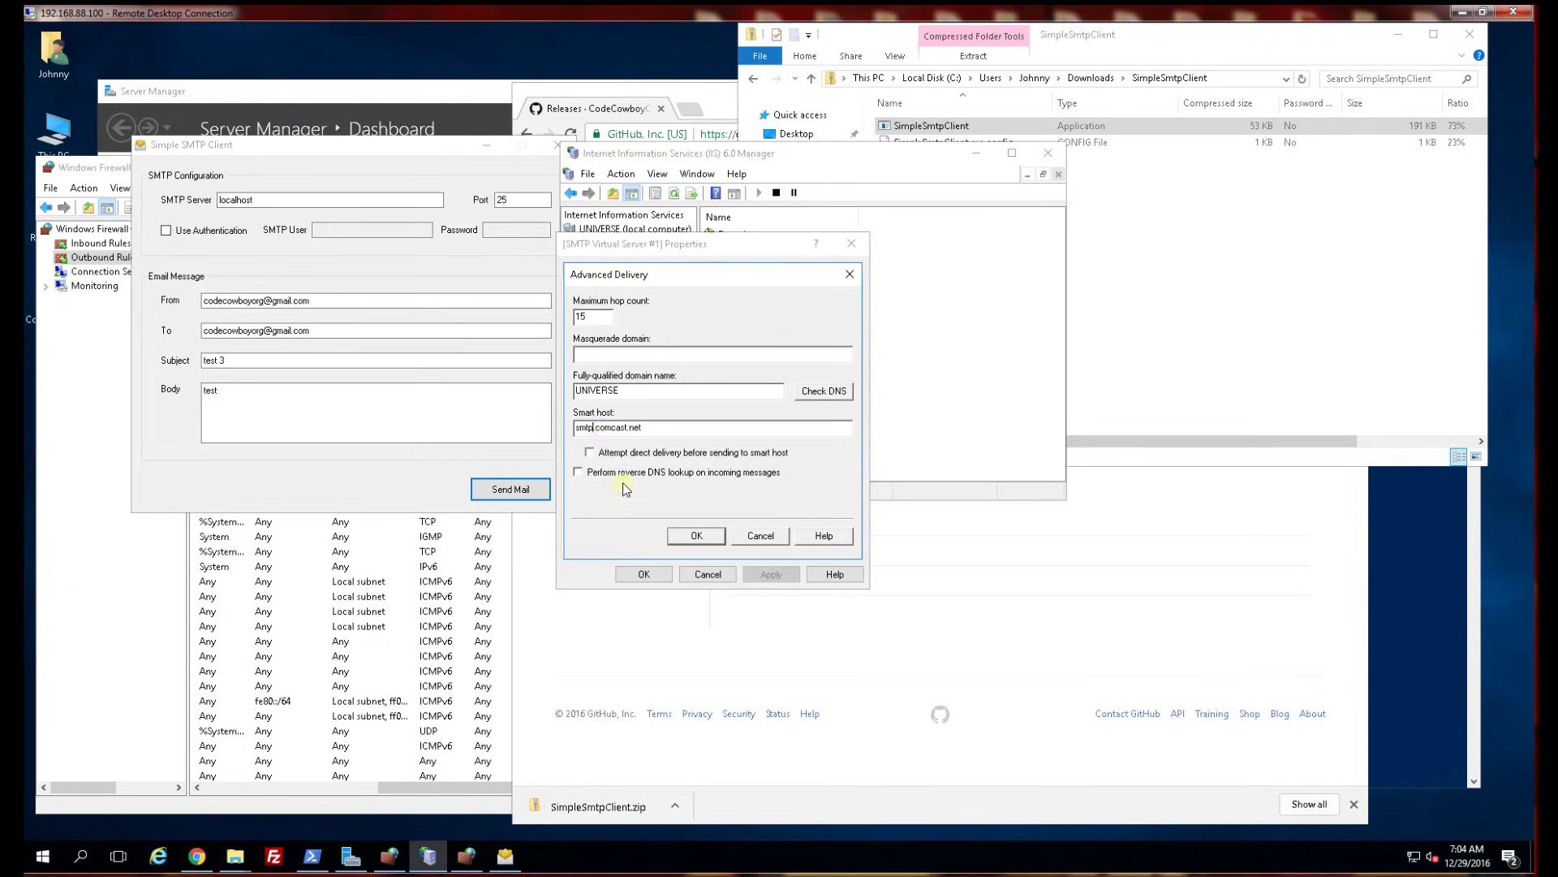
pyautogui.write('2')
pyautogui.click(696, 536)
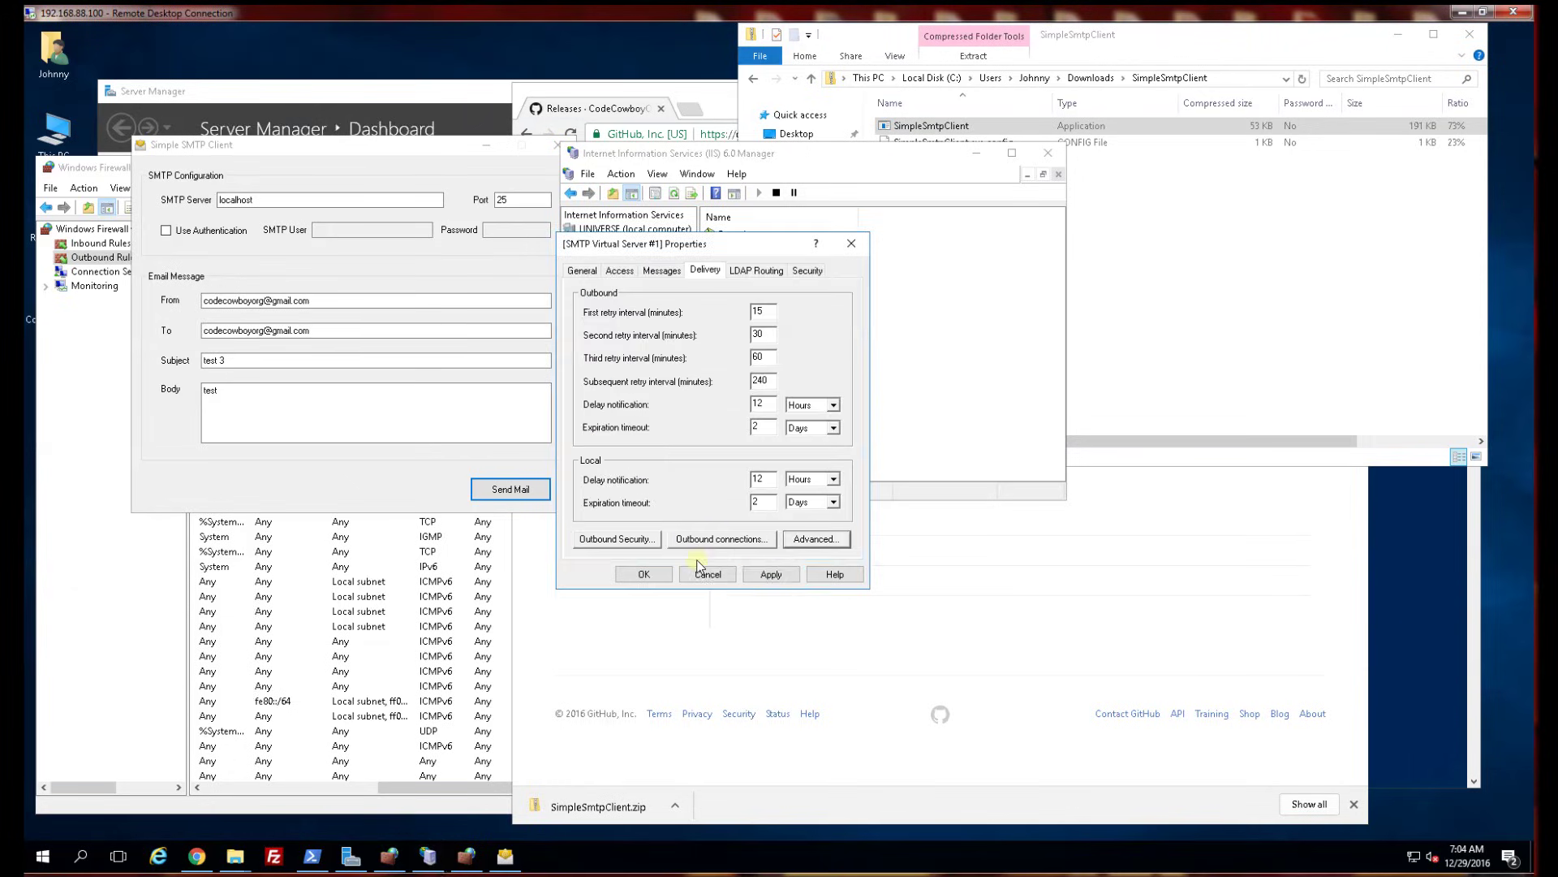
pyautogui.click(770, 574)
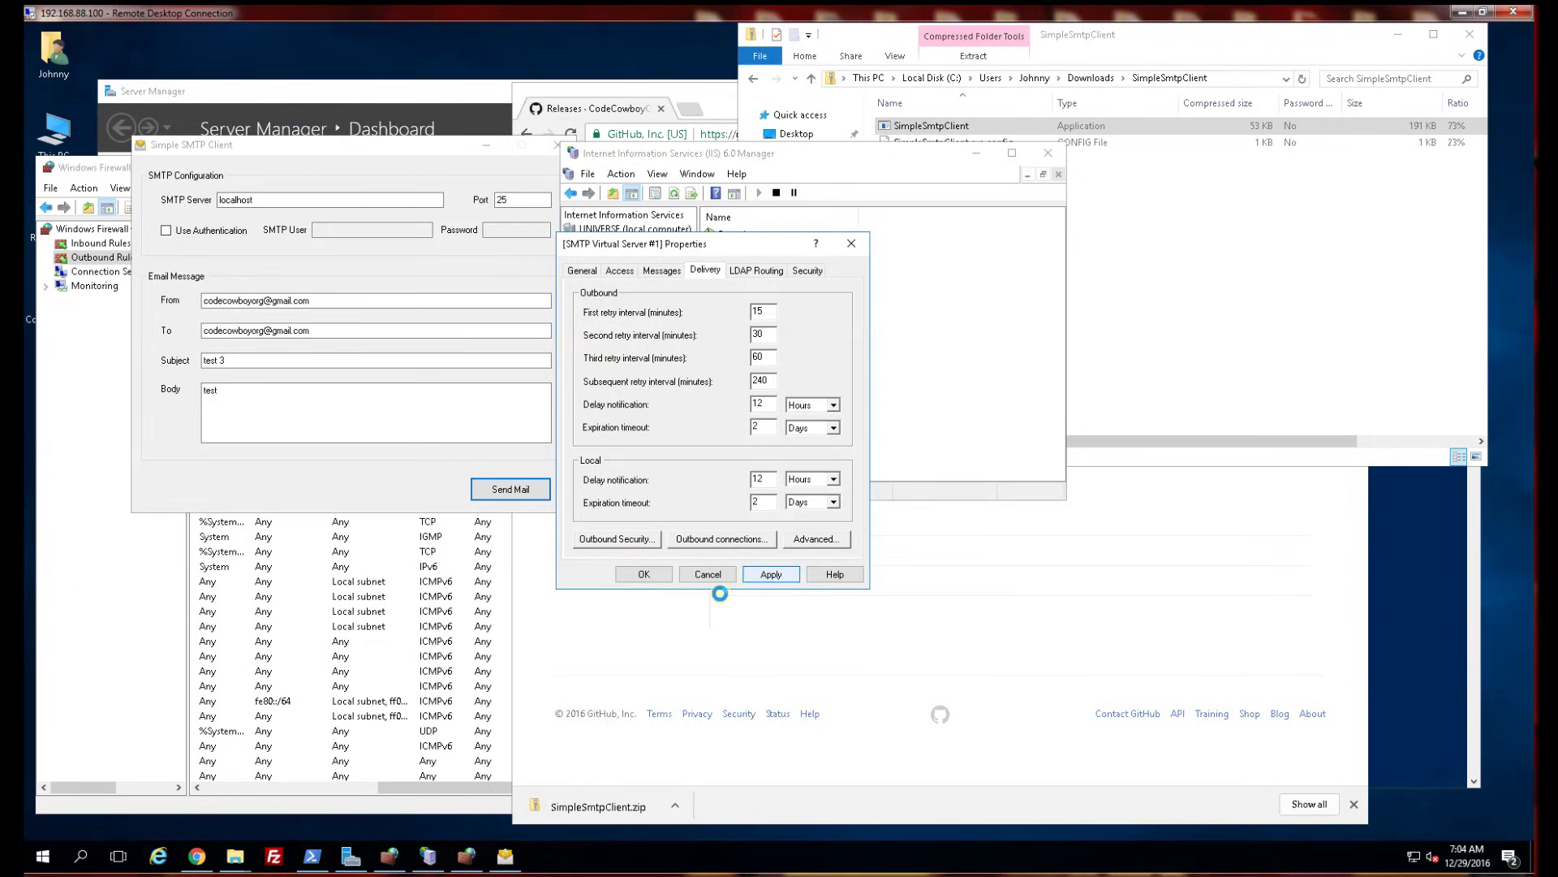
pyautogui.click(643, 573)
# Send the test 3 email again and dismiss the Email Sent confirmation
pyautogui.click(507, 492)
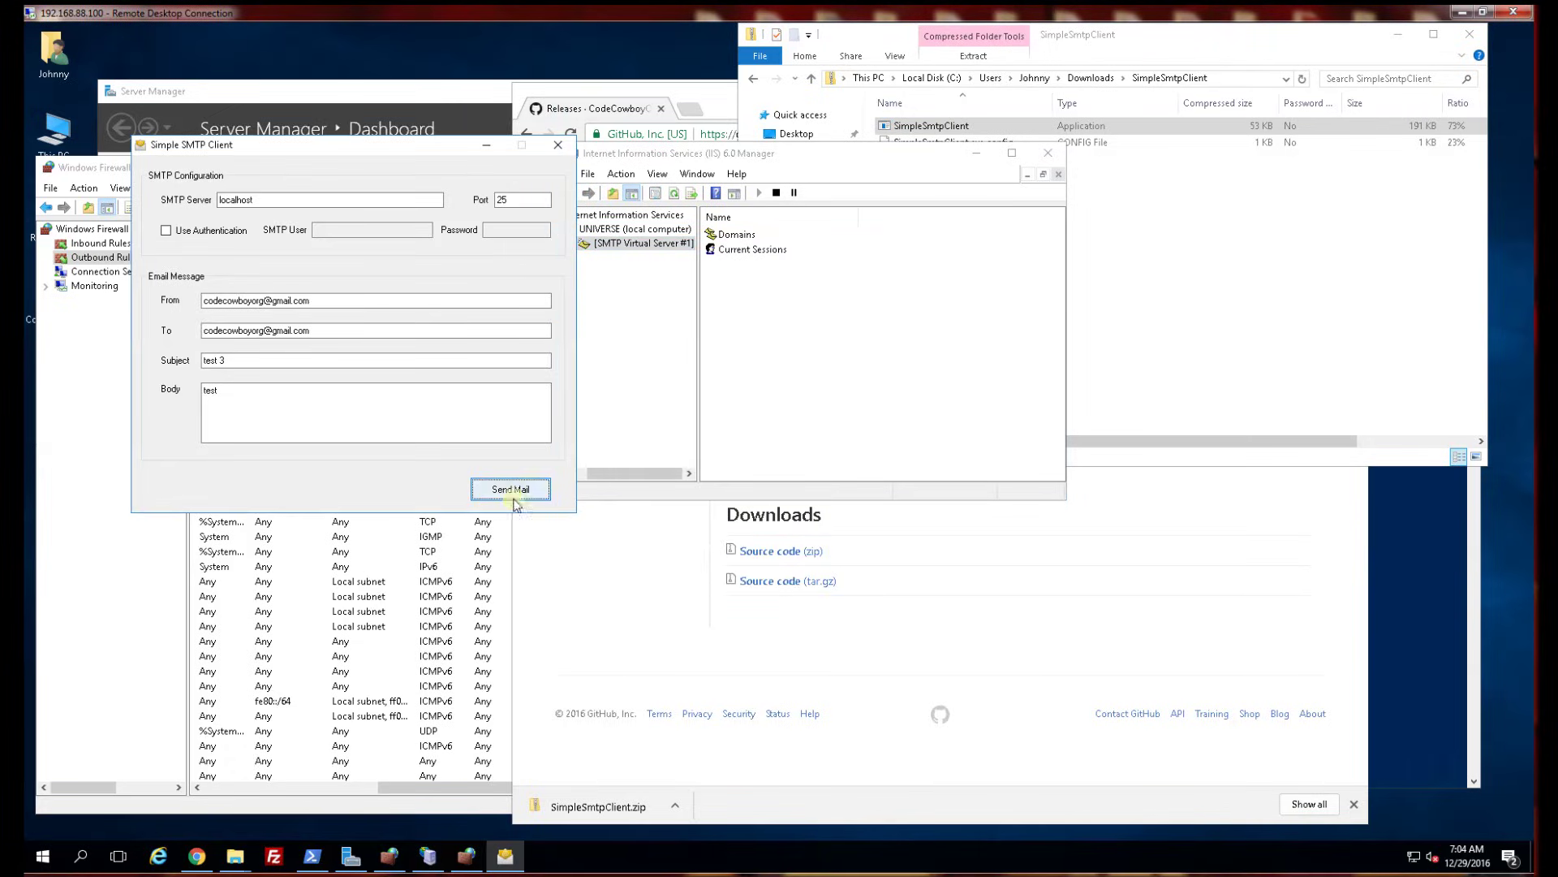
pyautogui.click(511, 490)
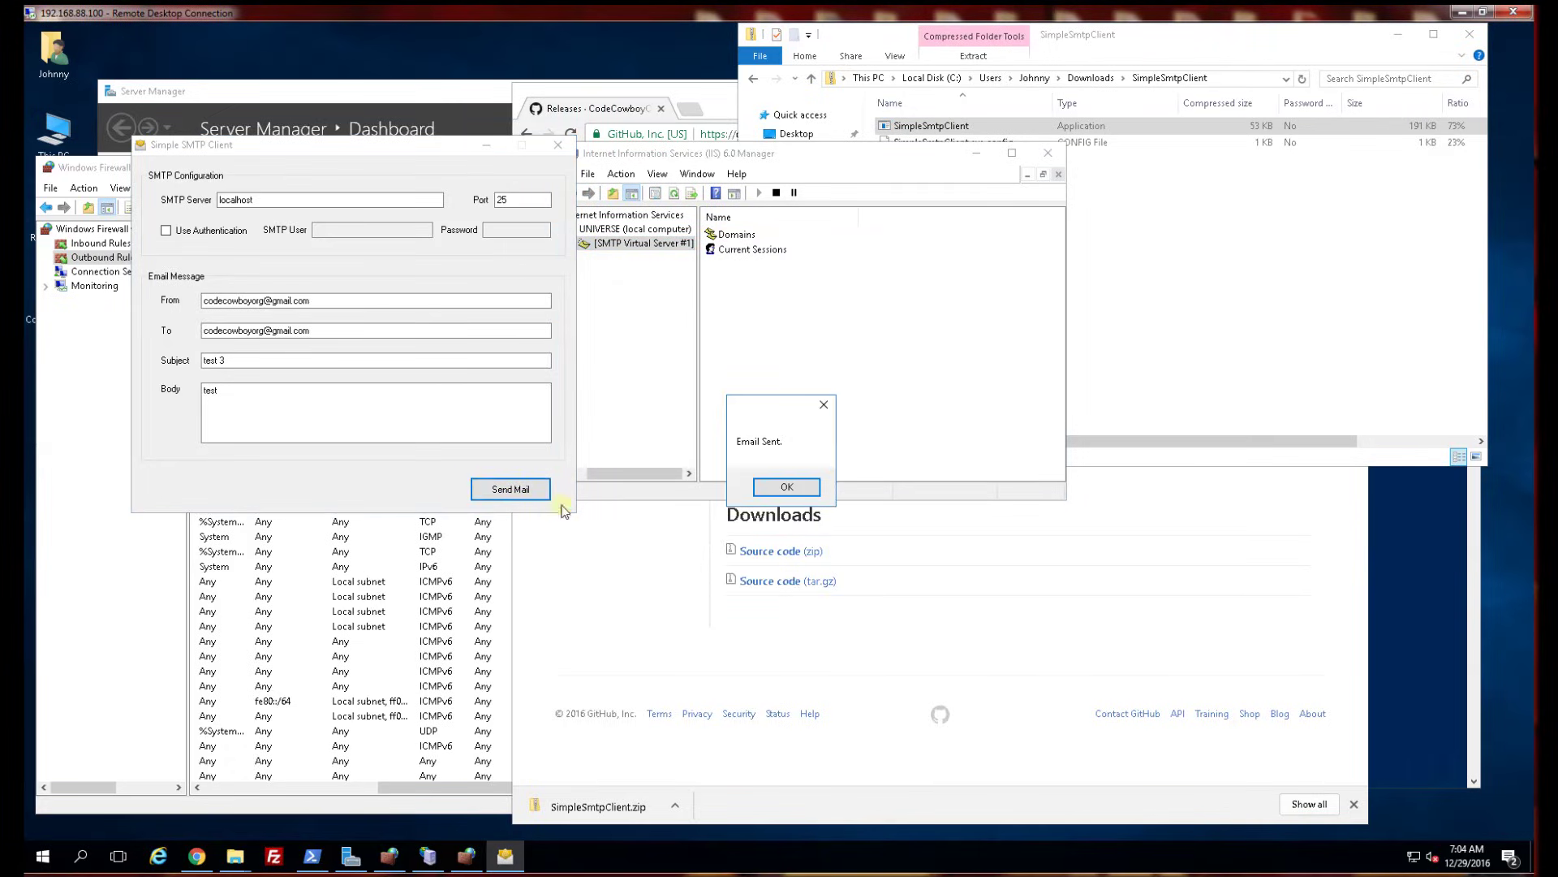
pyautogui.click(787, 486)
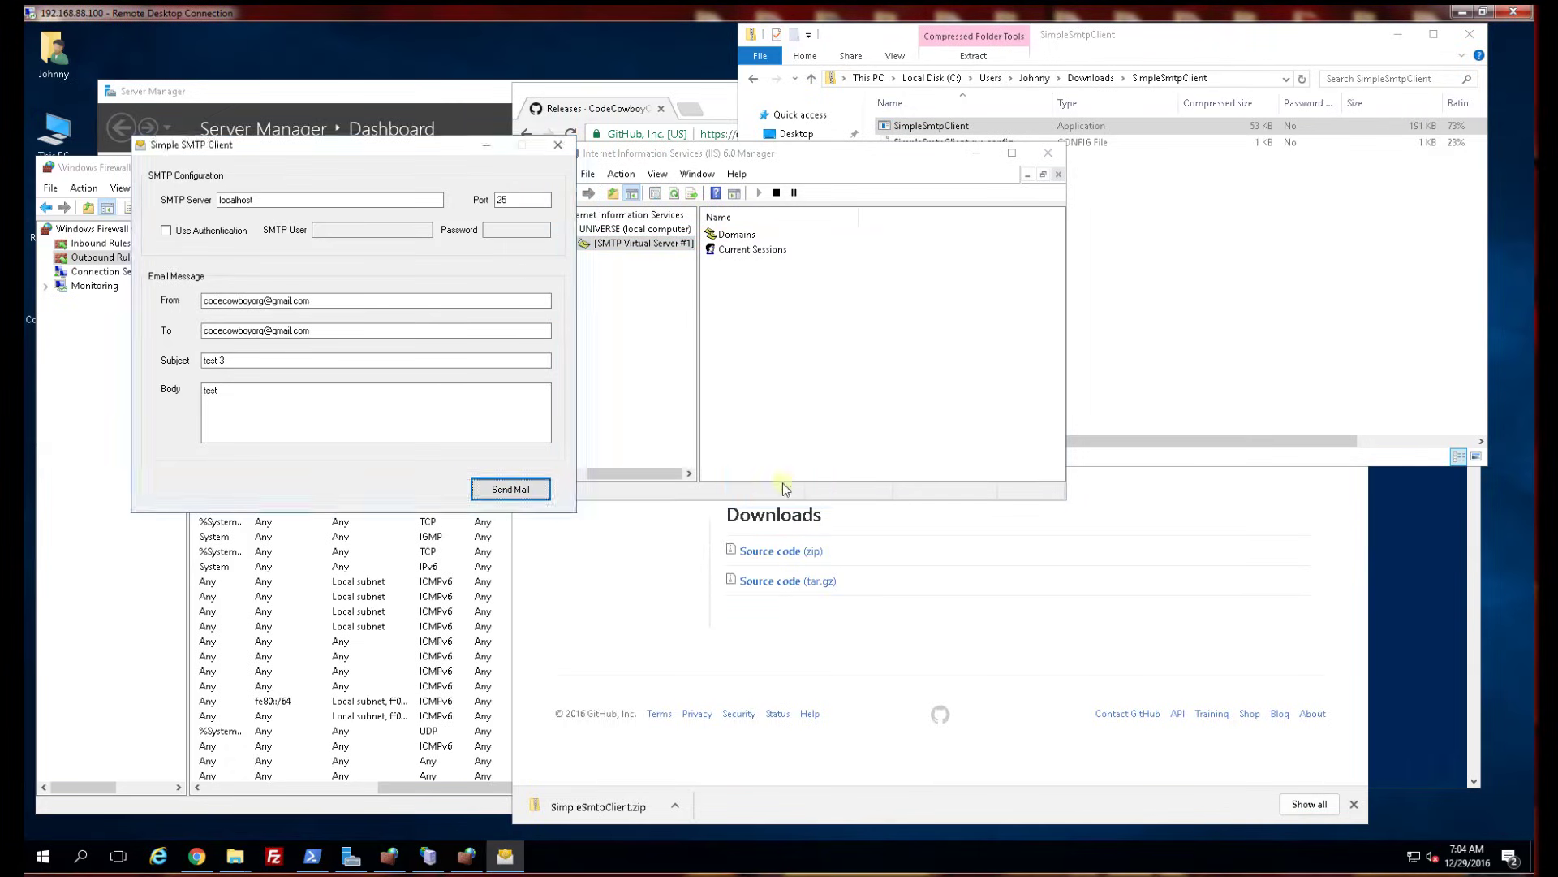
pyautogui.click(1181, 341)
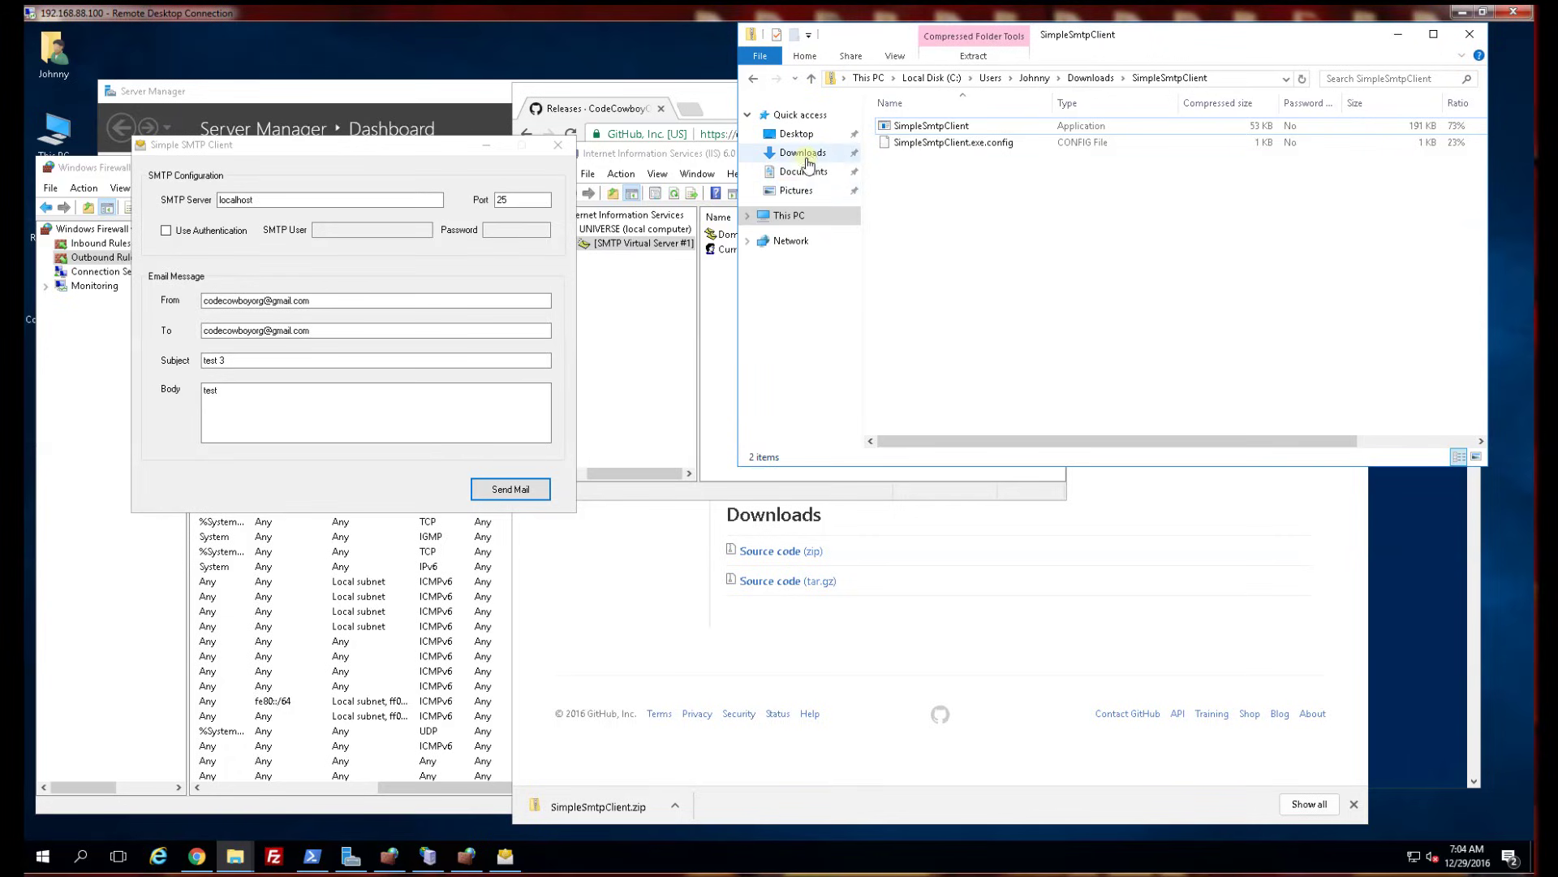
# Browse to C:\inetpub\mailroot\Queue in File Explorer
pyautogui.click(794, 219)
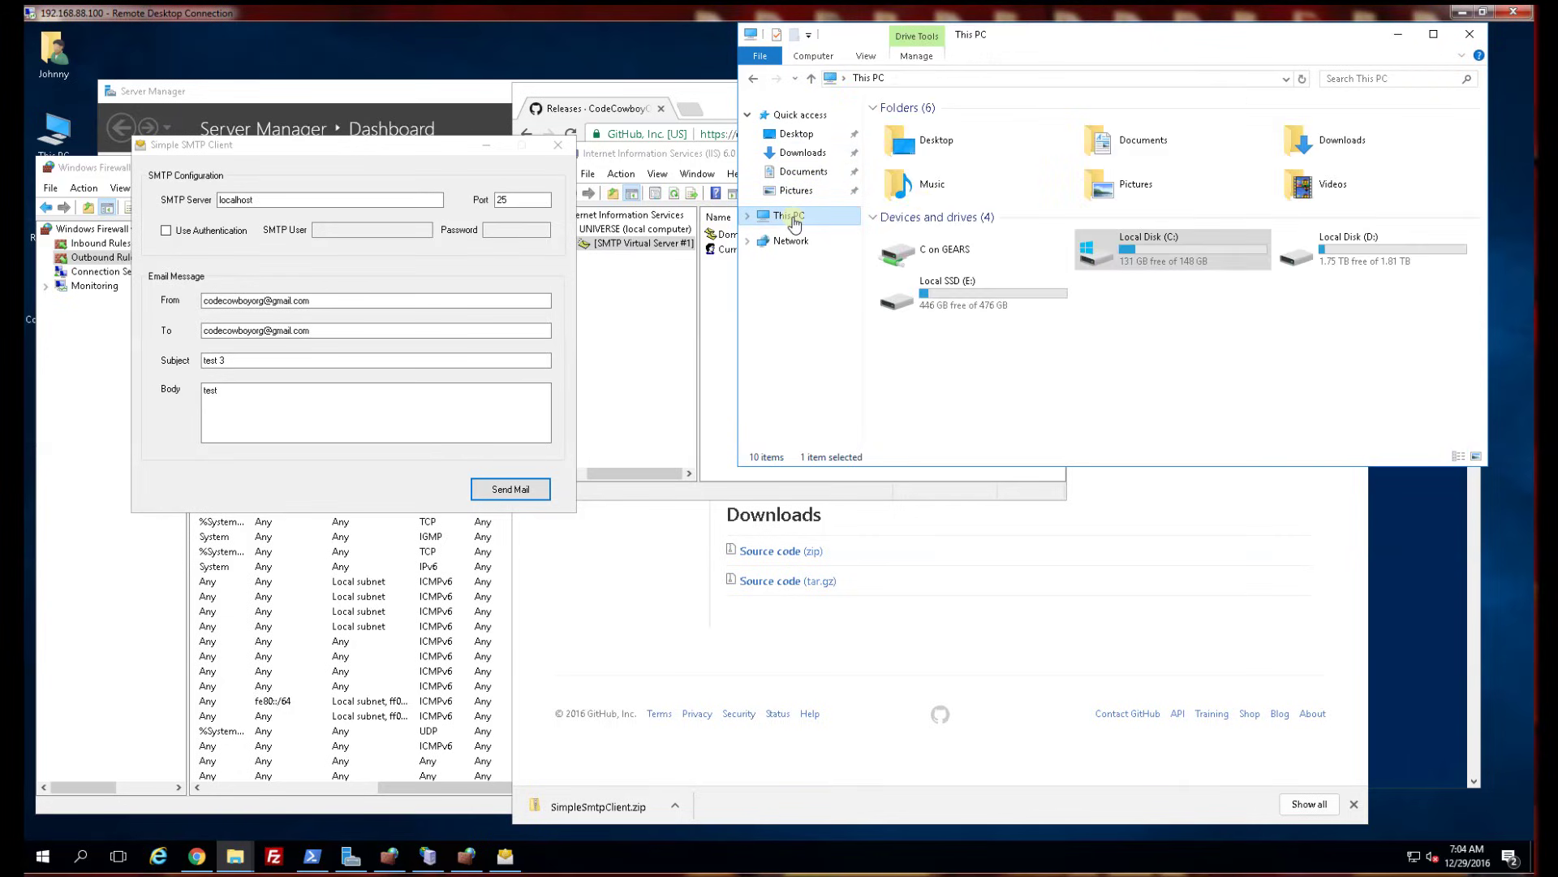
pyautogui.doubleClick(1140, 246)
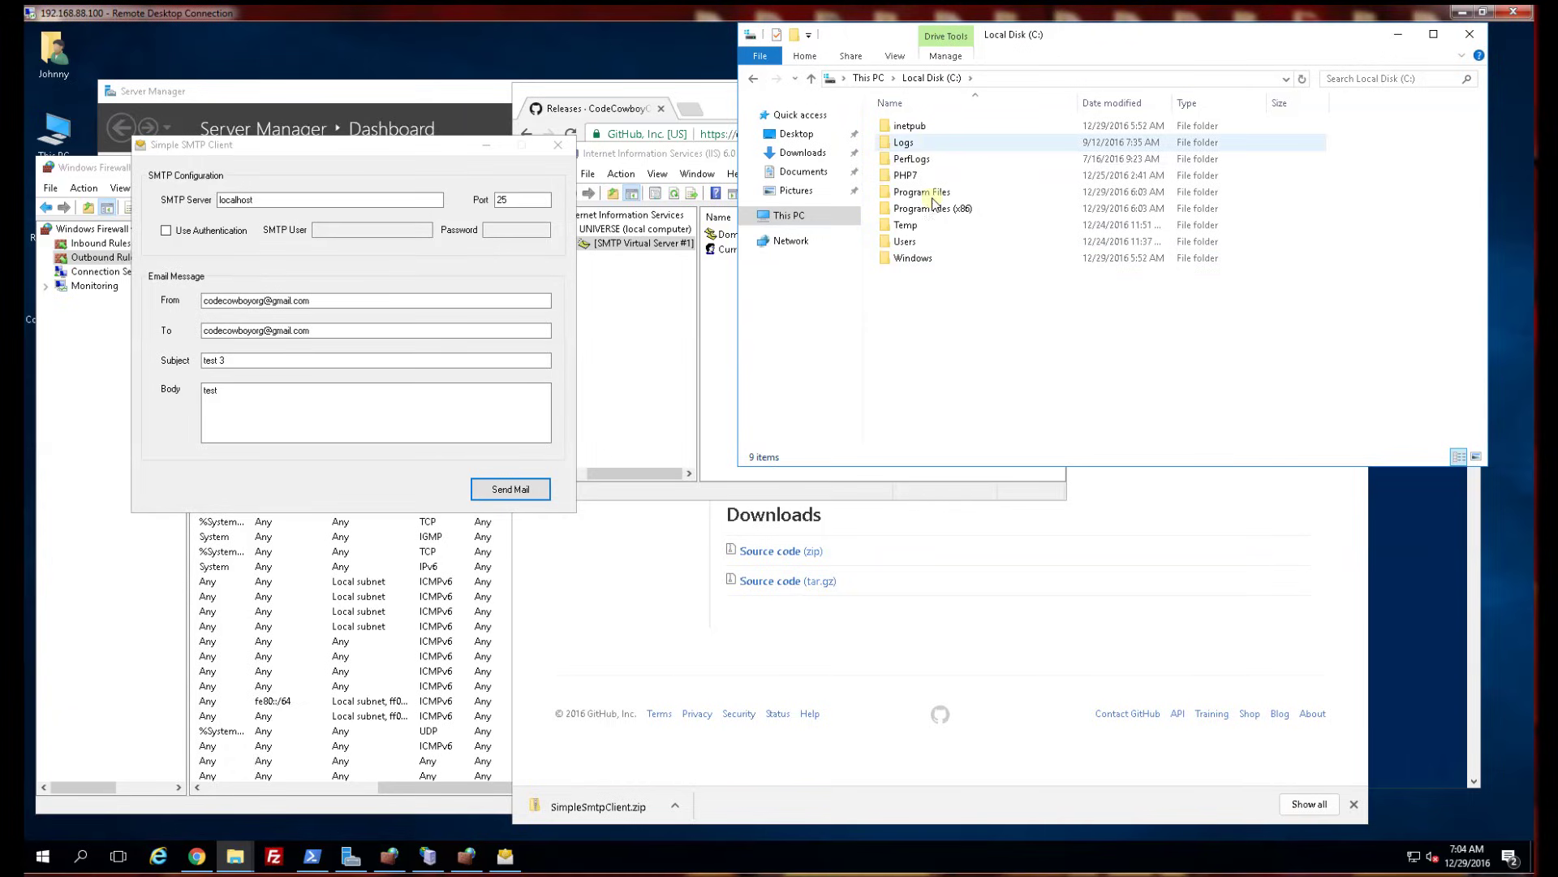
pyautogui.doubleClick(909, 126)
pyautogui.moveTo(1024, 43); pyautogui.dragTo(965, 193)
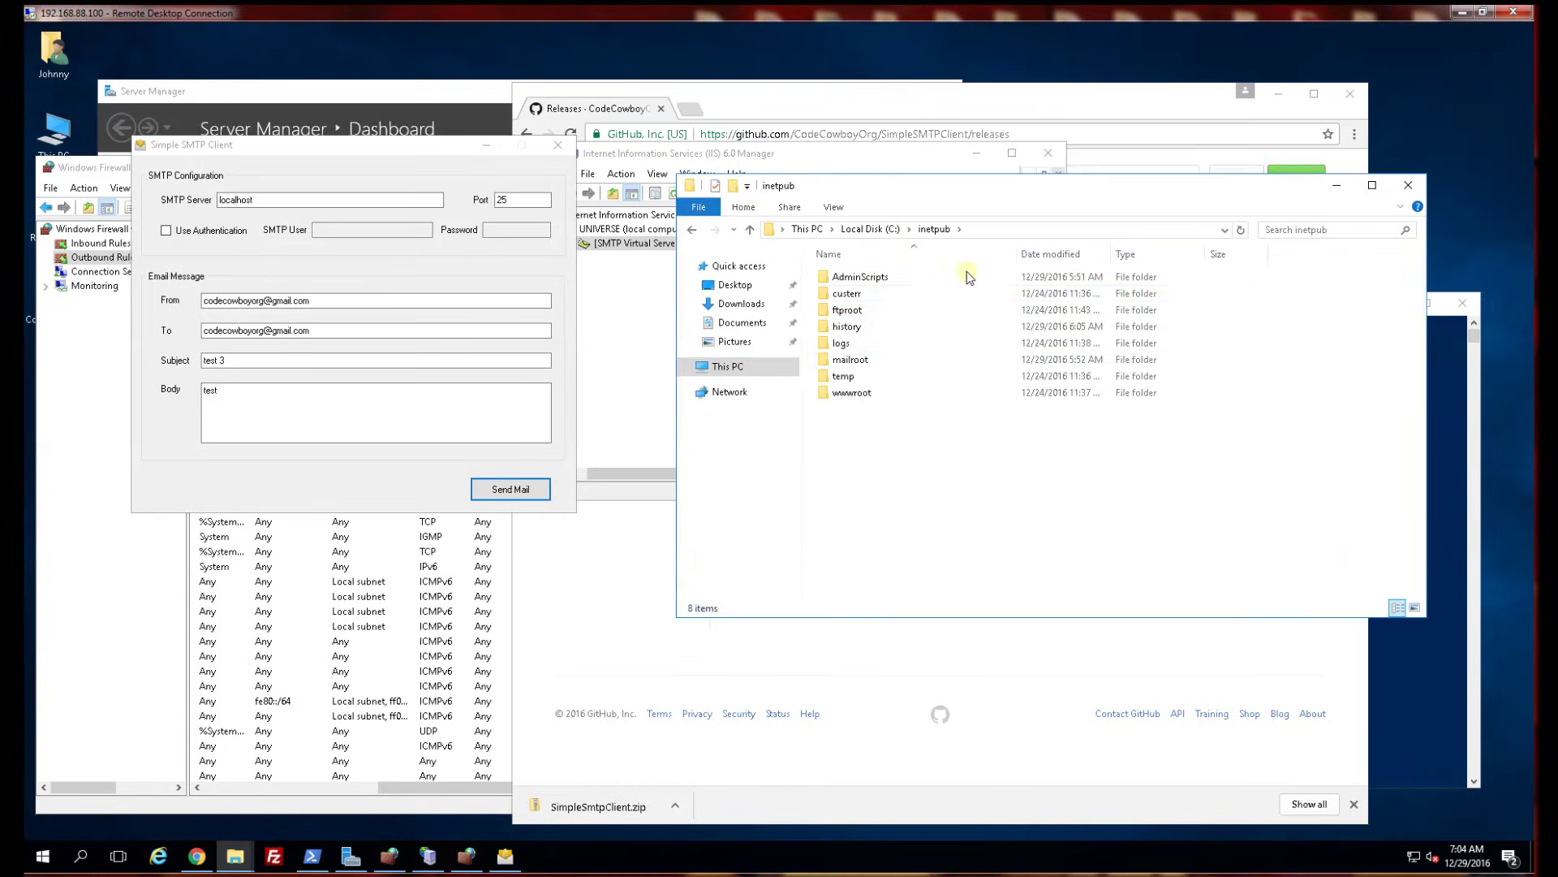
pyautogui.doubleClick(866, 362)
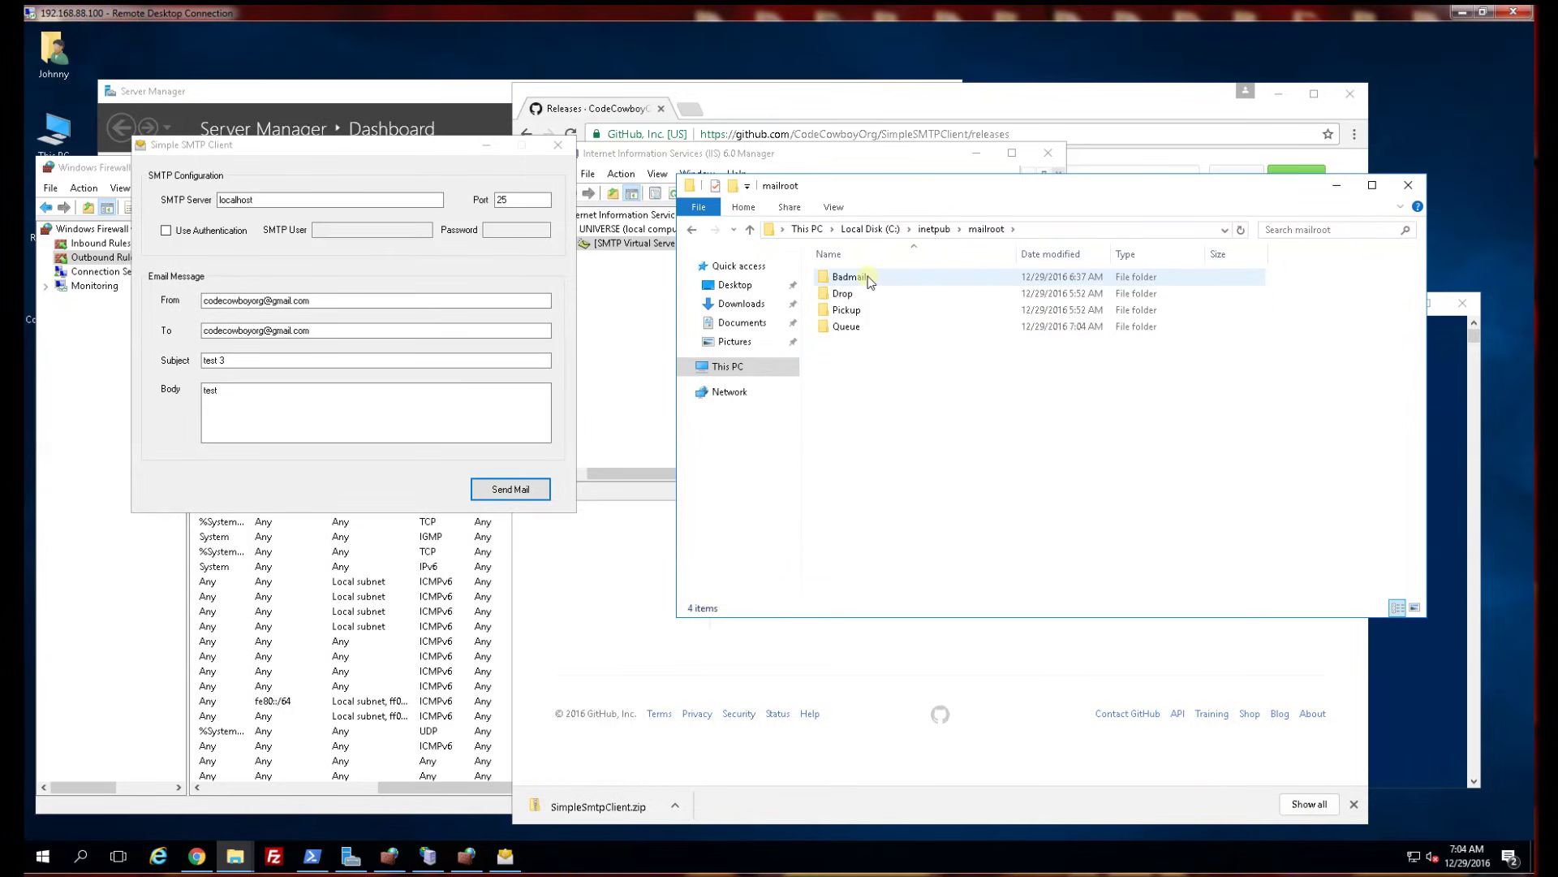
pyautogui.click(921, 281)
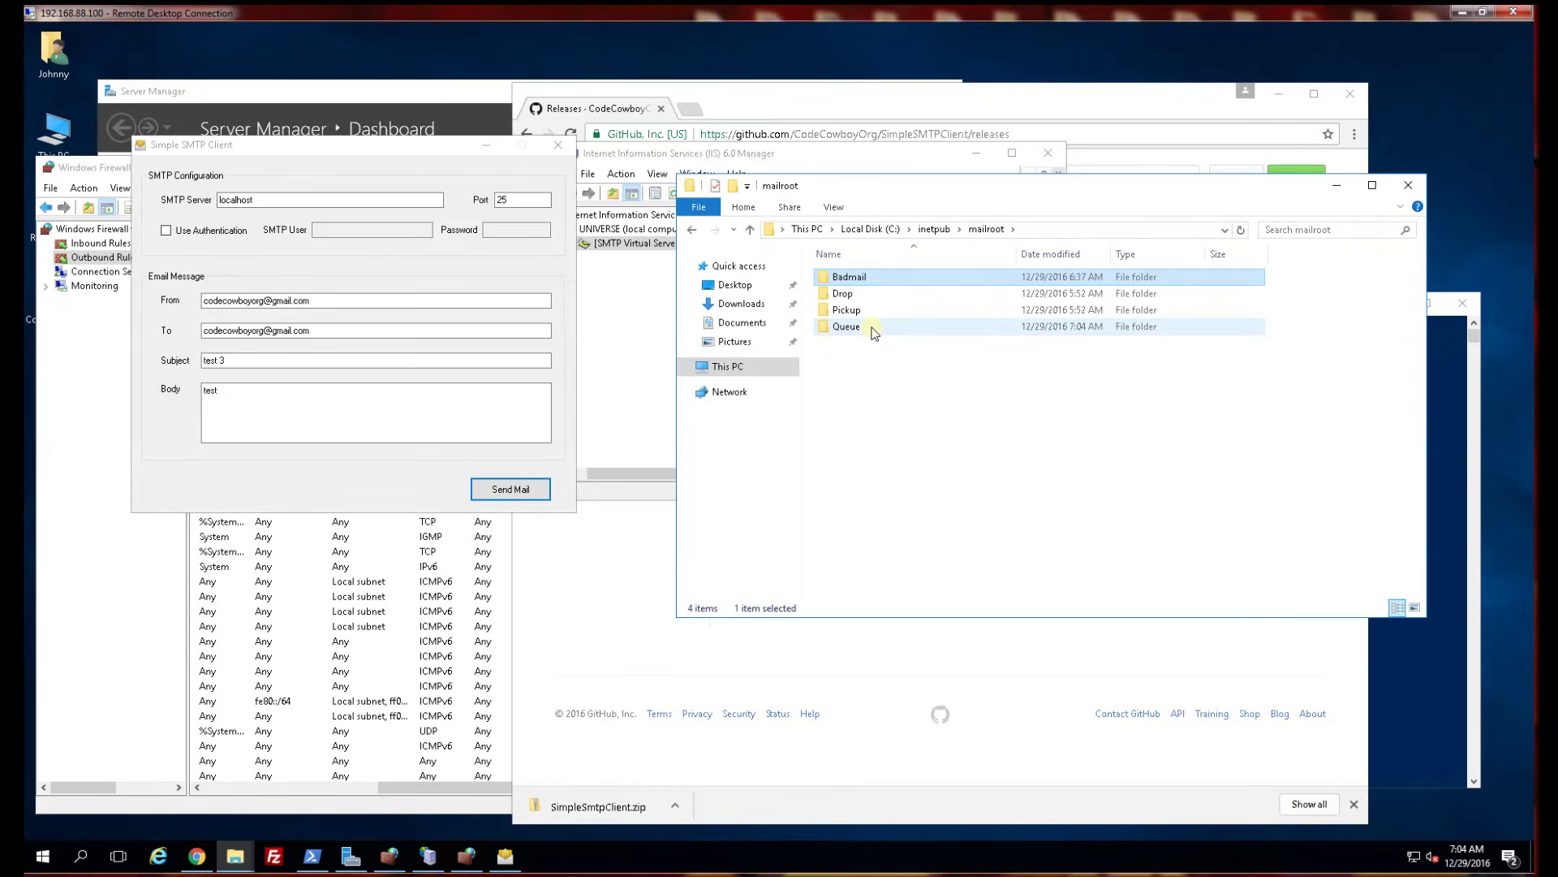
pyautogui.doubleClick(873, 332)
# Open the queued EML message, choosing to try an app on this PC
pyautogui.click(913, 280)
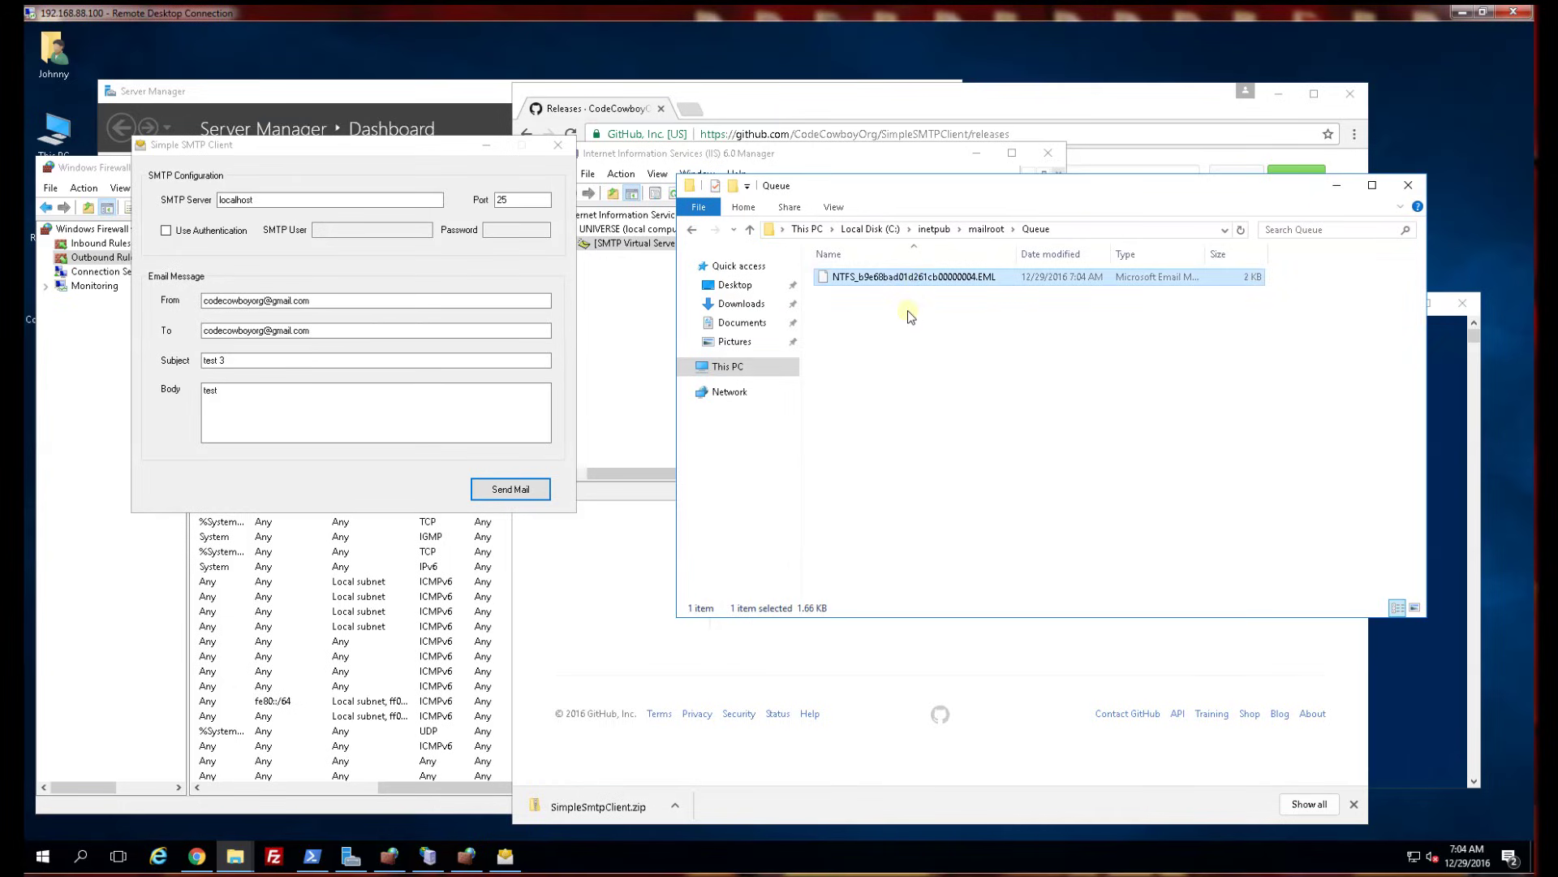
pyautogui.rightClick(870, 278)
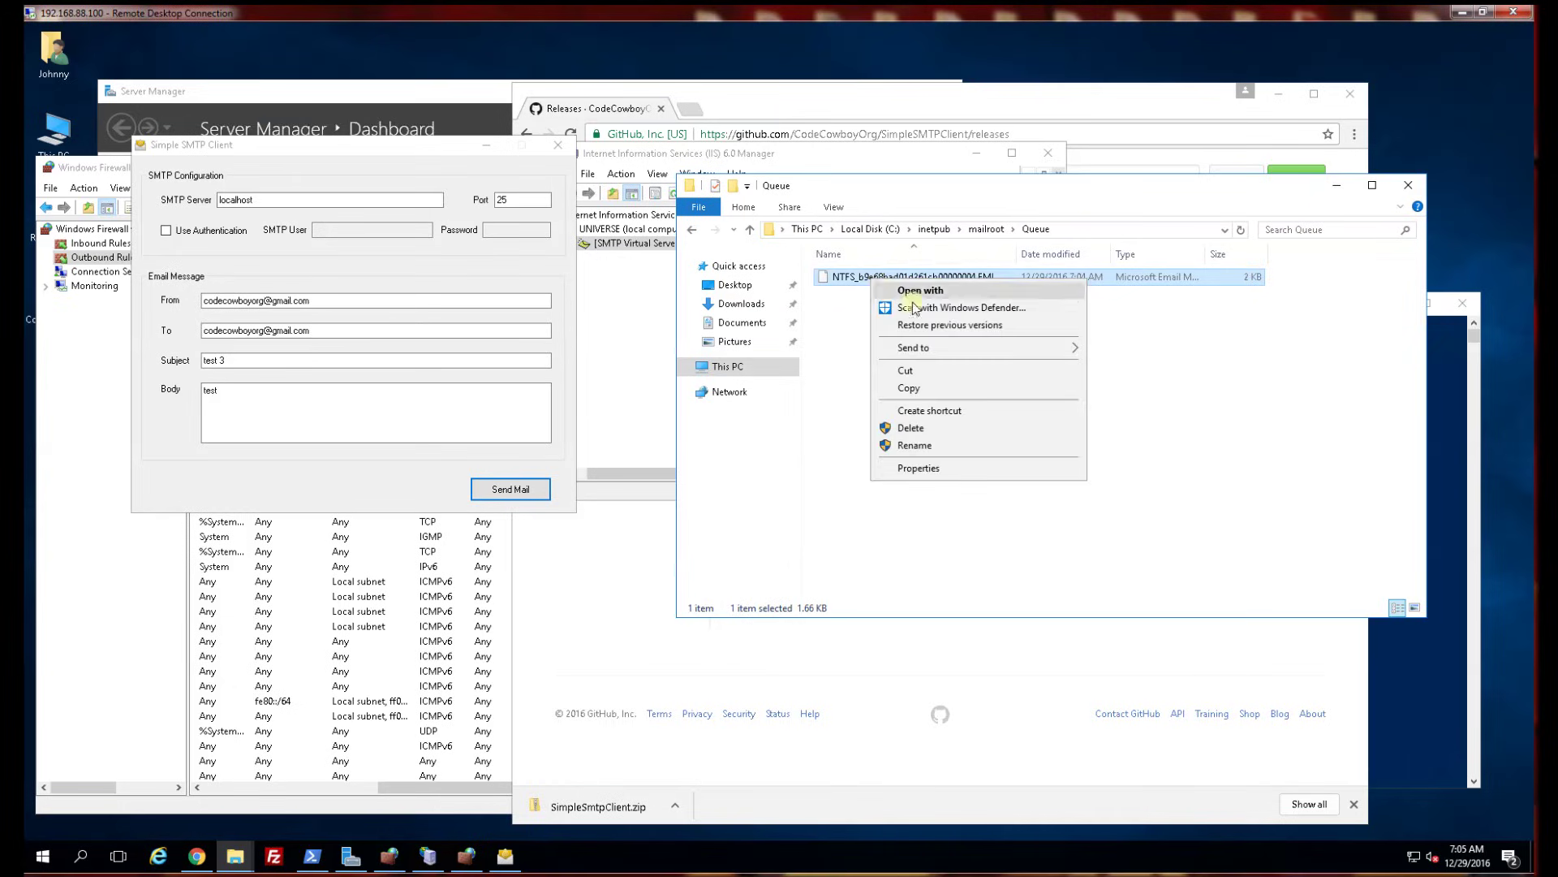
pyautogui.moveTo(948, 350)
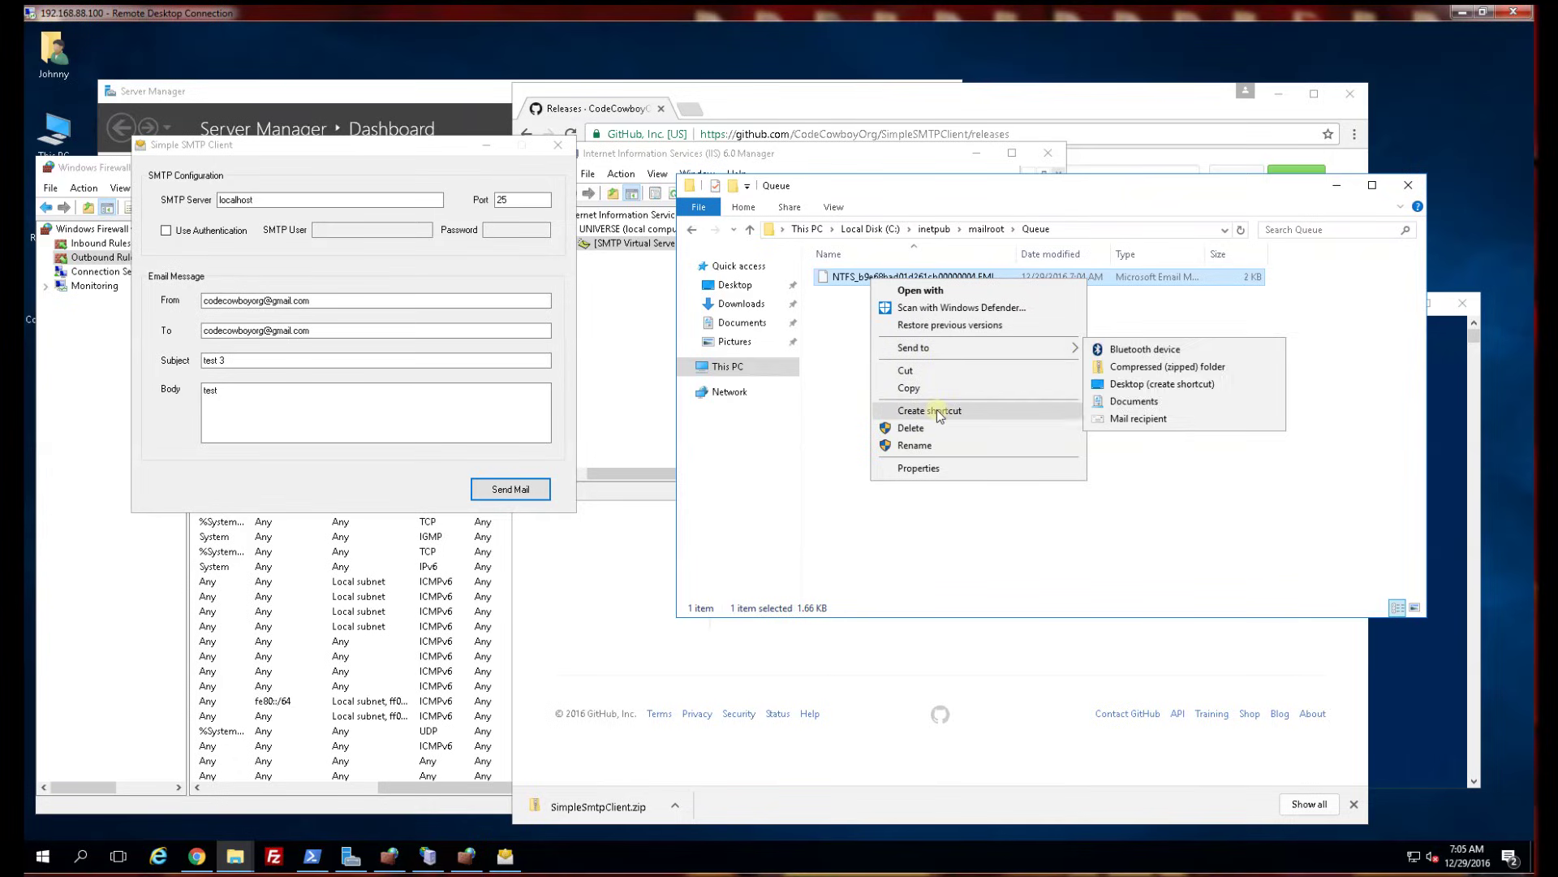
pyautogui.click(899, 307)
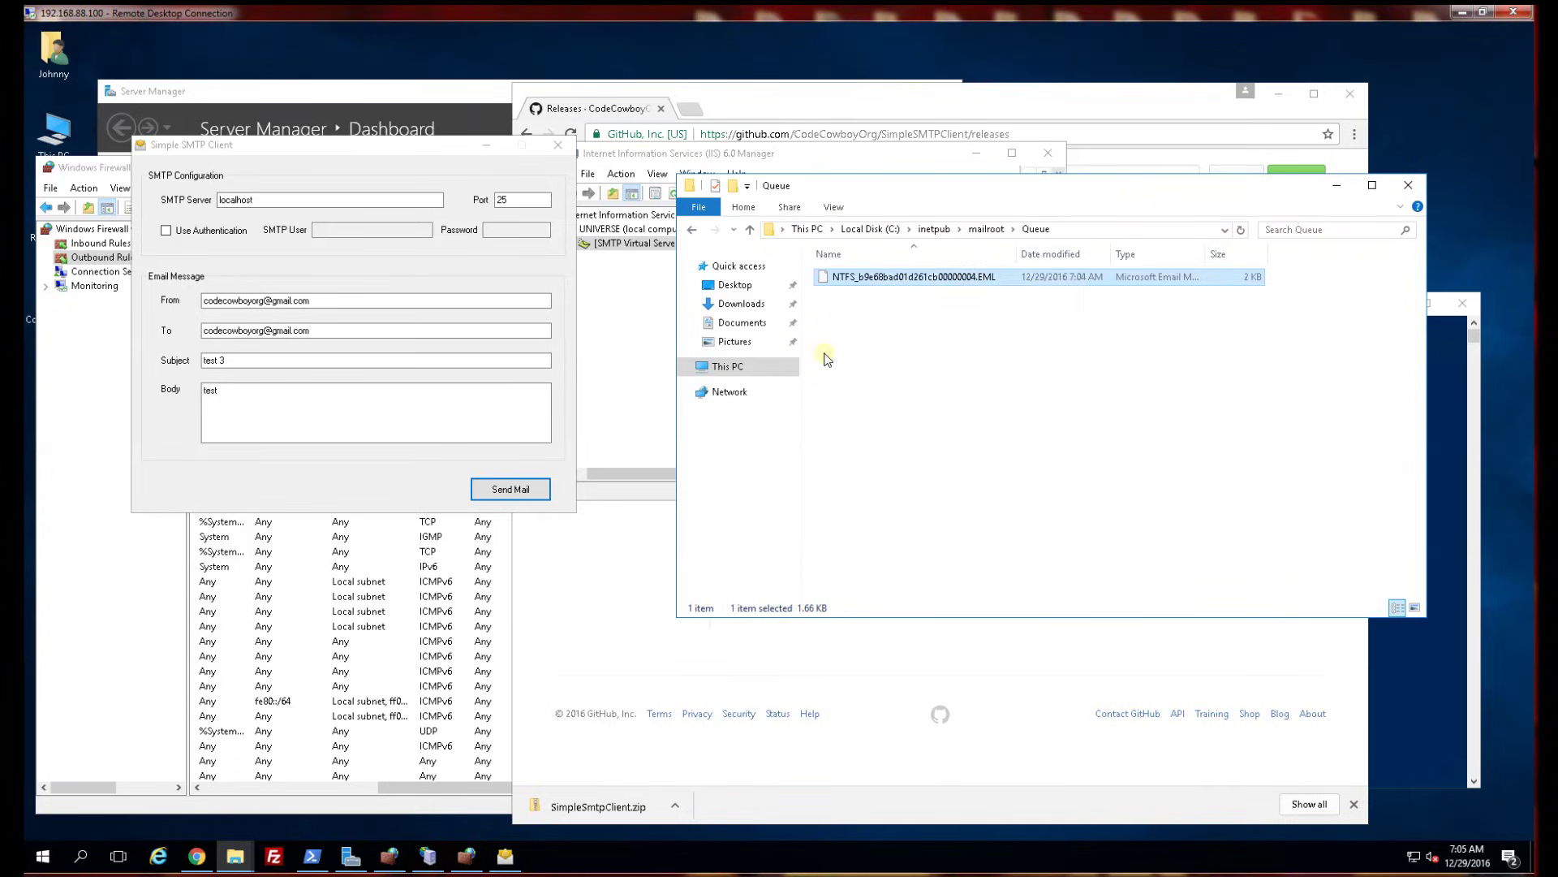
pyautogui.click(896, 277)
pyautogui.rightClick(938, 279)
pyautogui.click(871, 414)
pyautogui.click(718, 322)
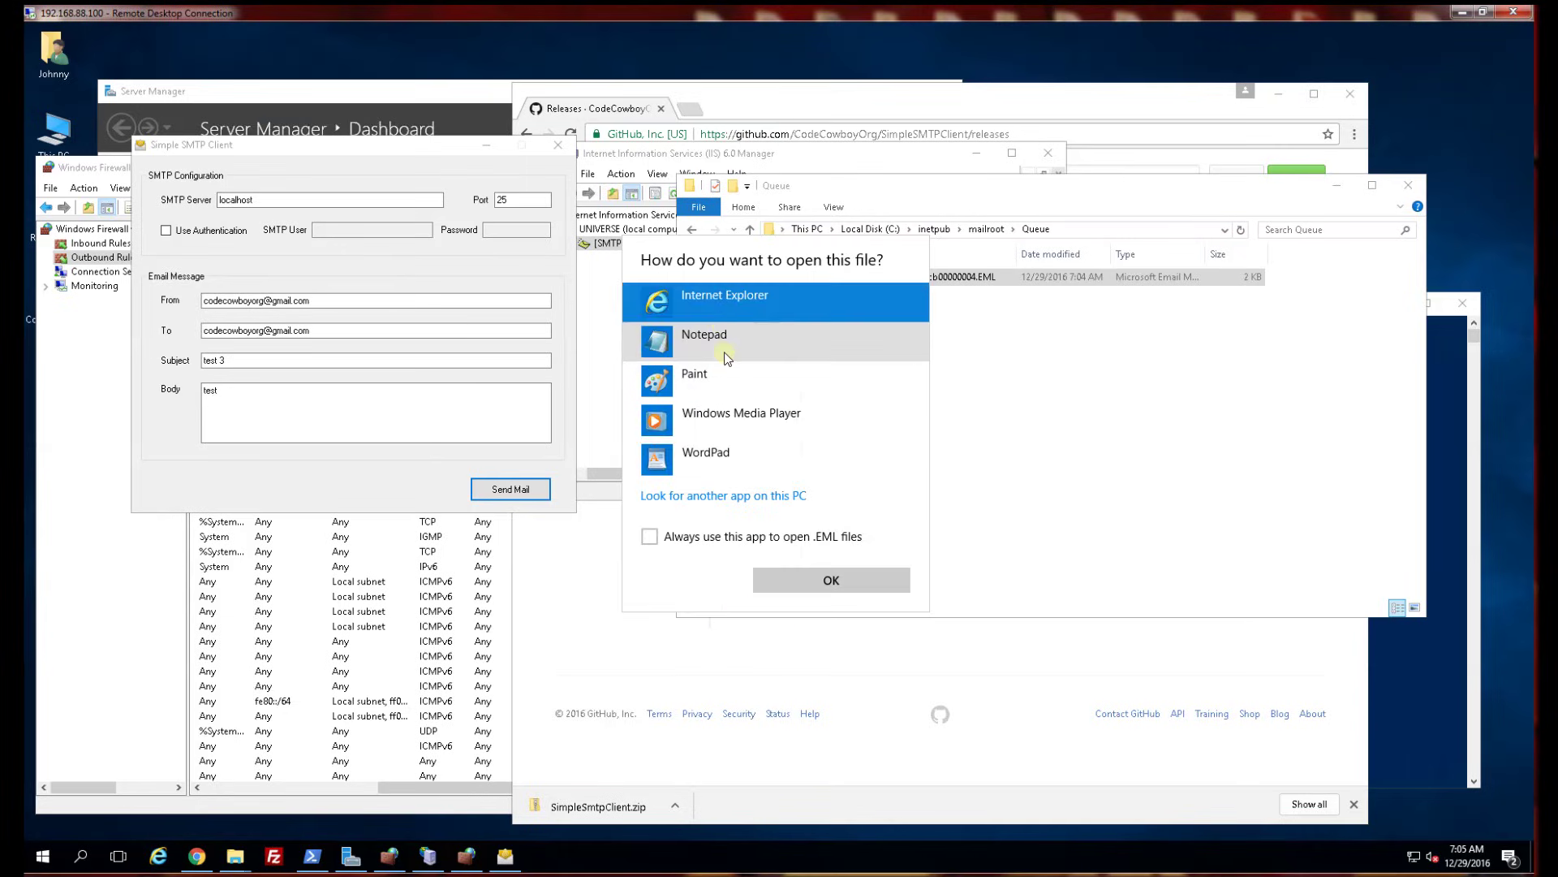
# Open the queued EML file in Notepad and read its failed-delivery lines and message body
pyautogui.doubleClick(721, 351)
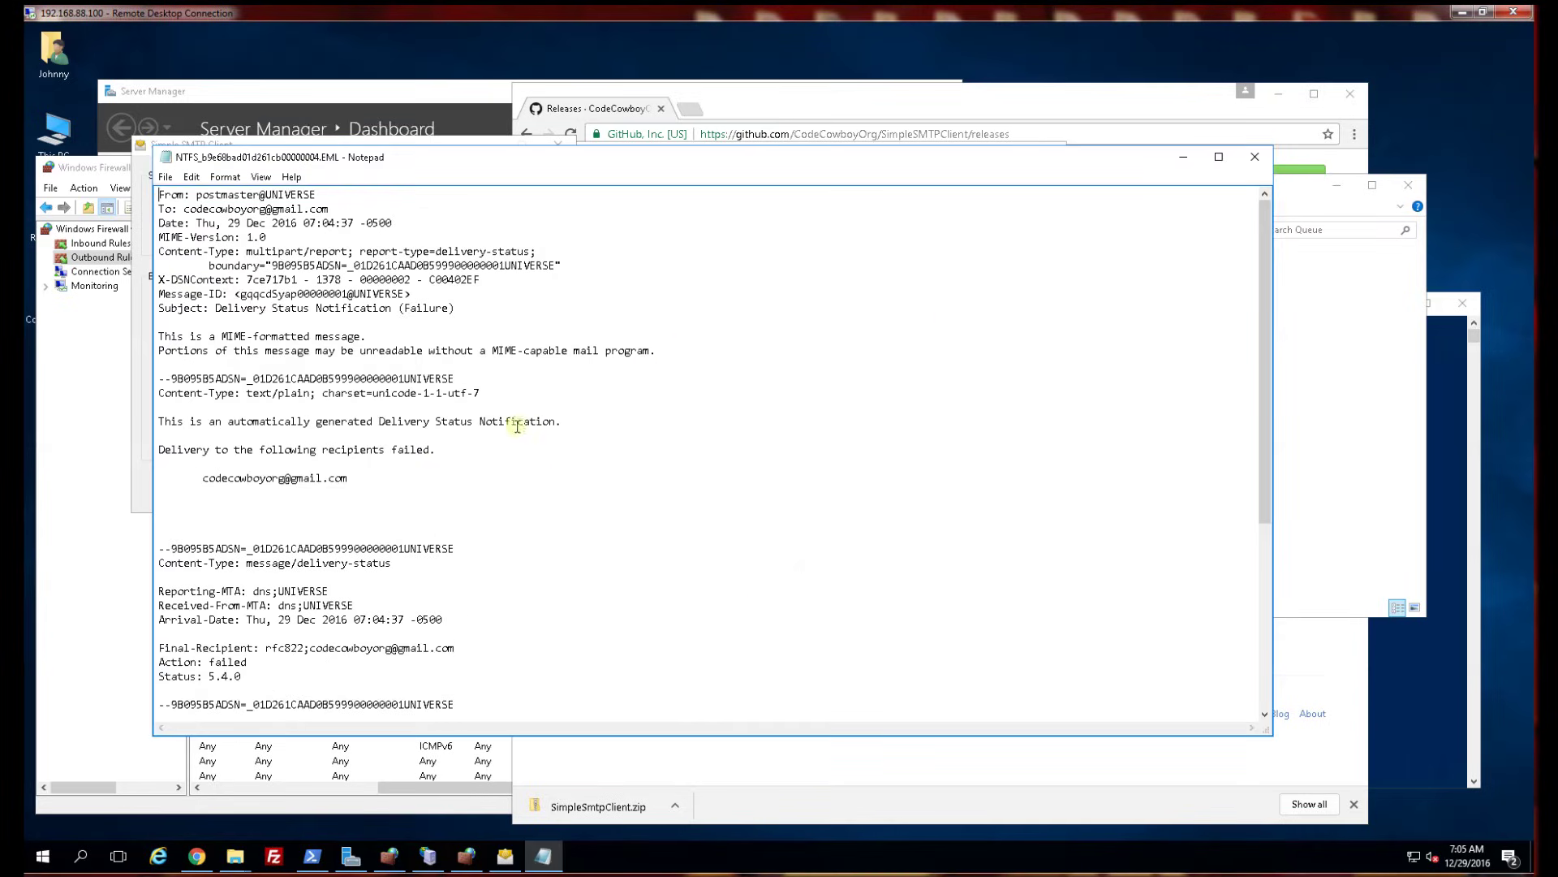
pyautogui.moveTo(377, 493); pyautogui.dragTo(134, 446)
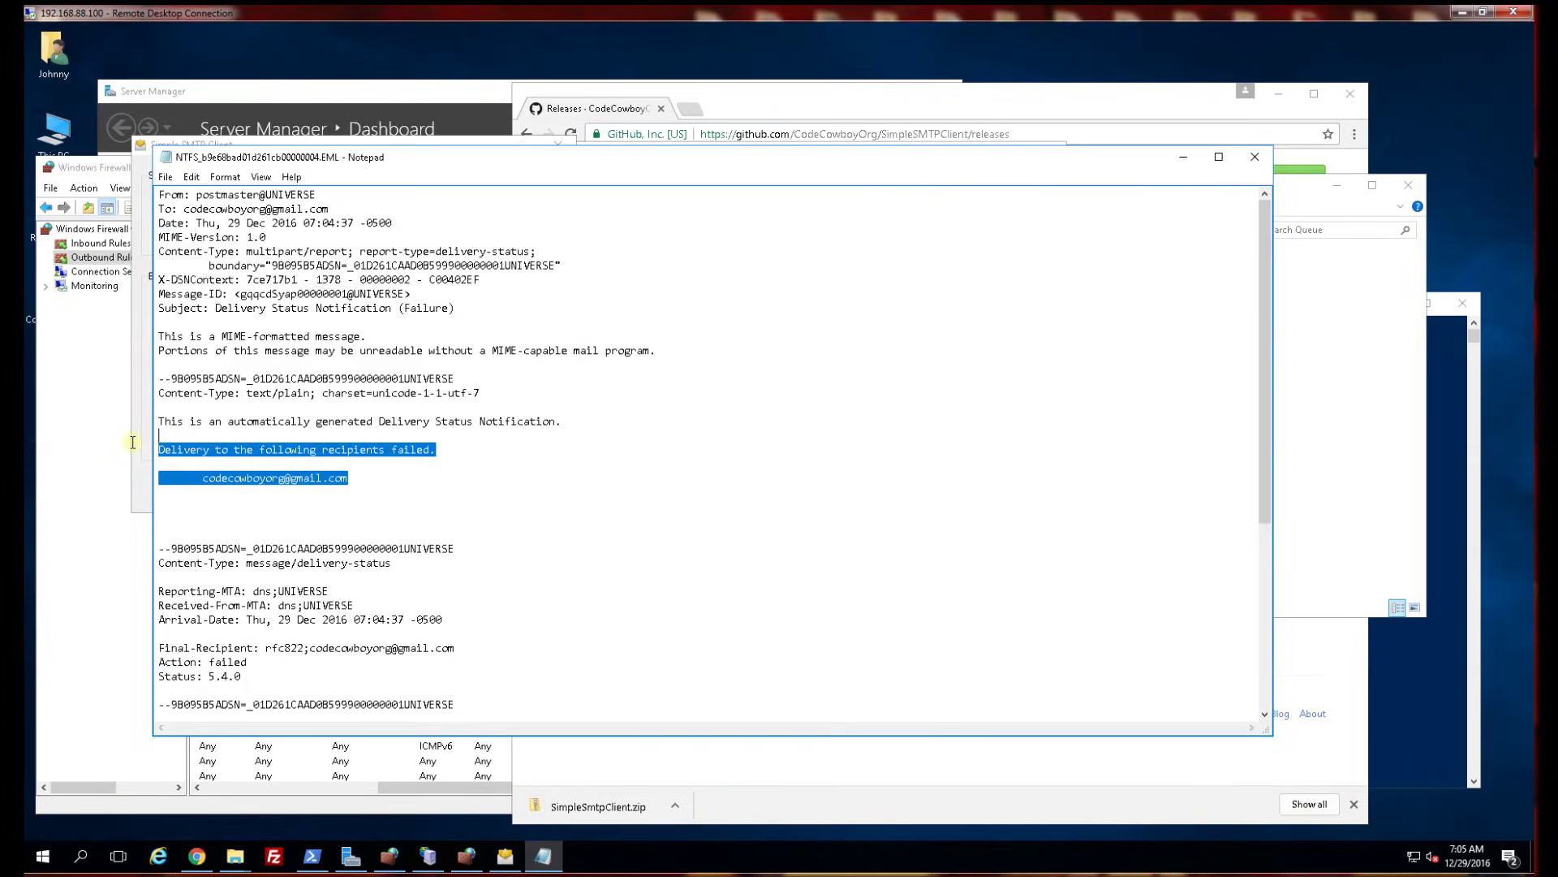
pyautogui.click(328, 479)
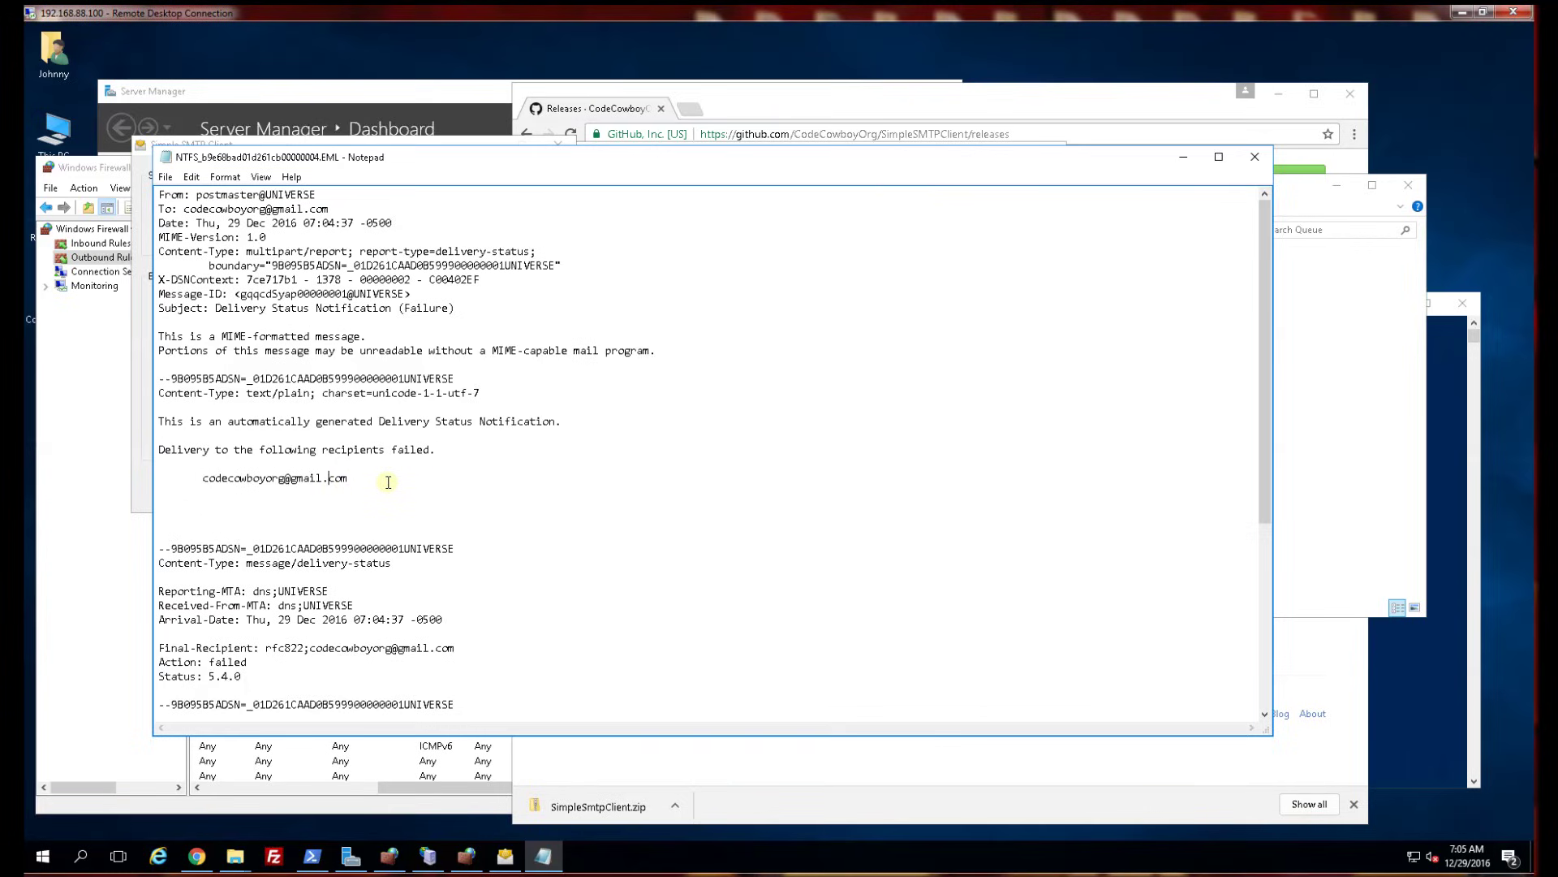
pyautogui.moveTo(350, 479); pyautogui.dragTo(136, 435)
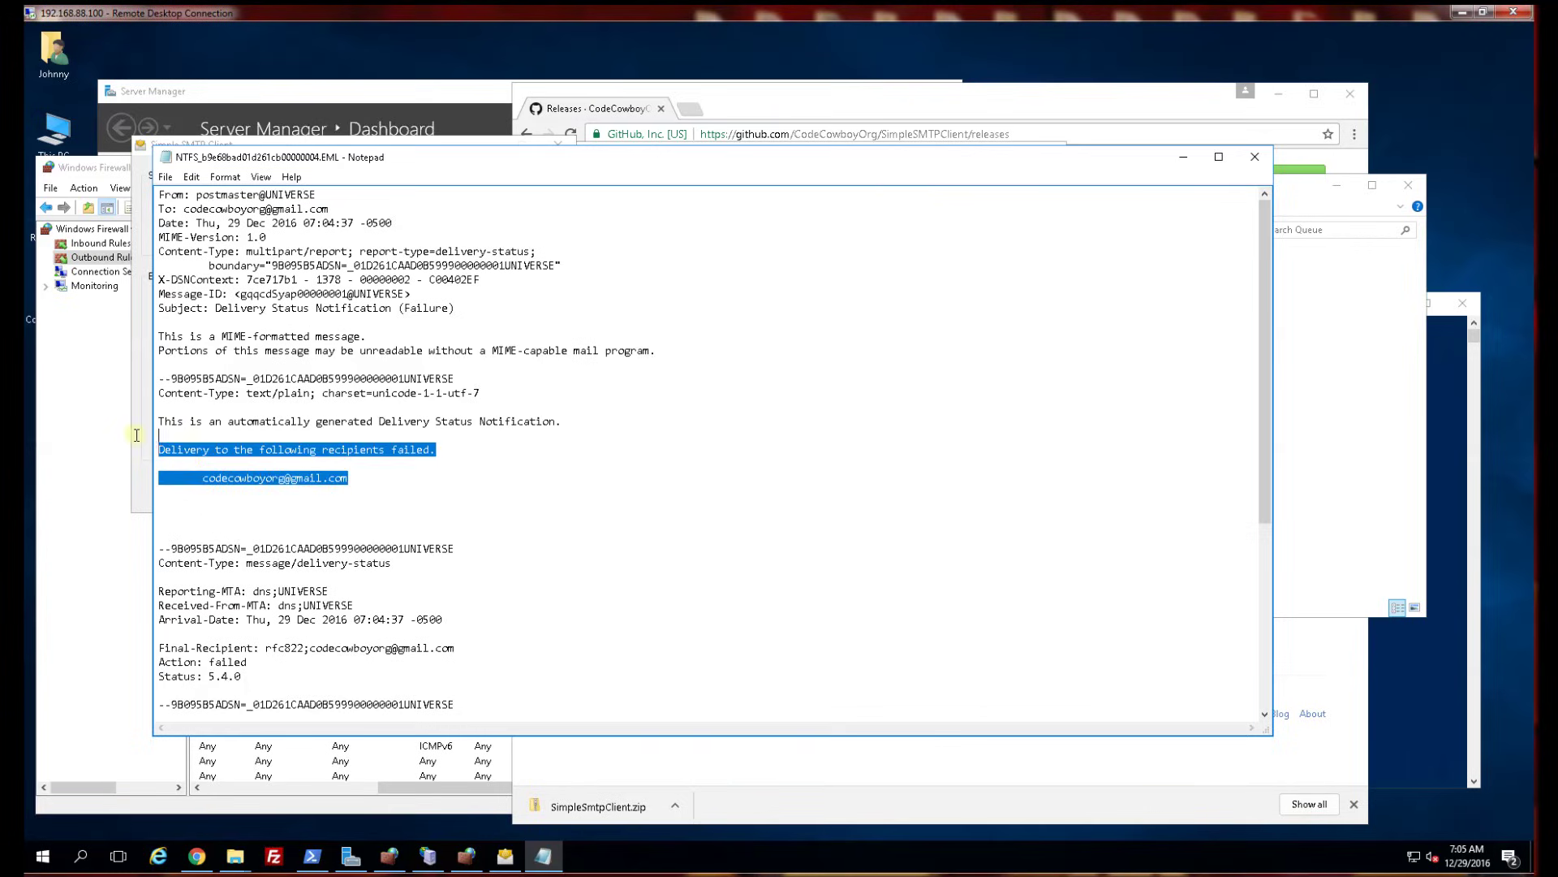
pyautogui.scroll(-7, 611, 329)
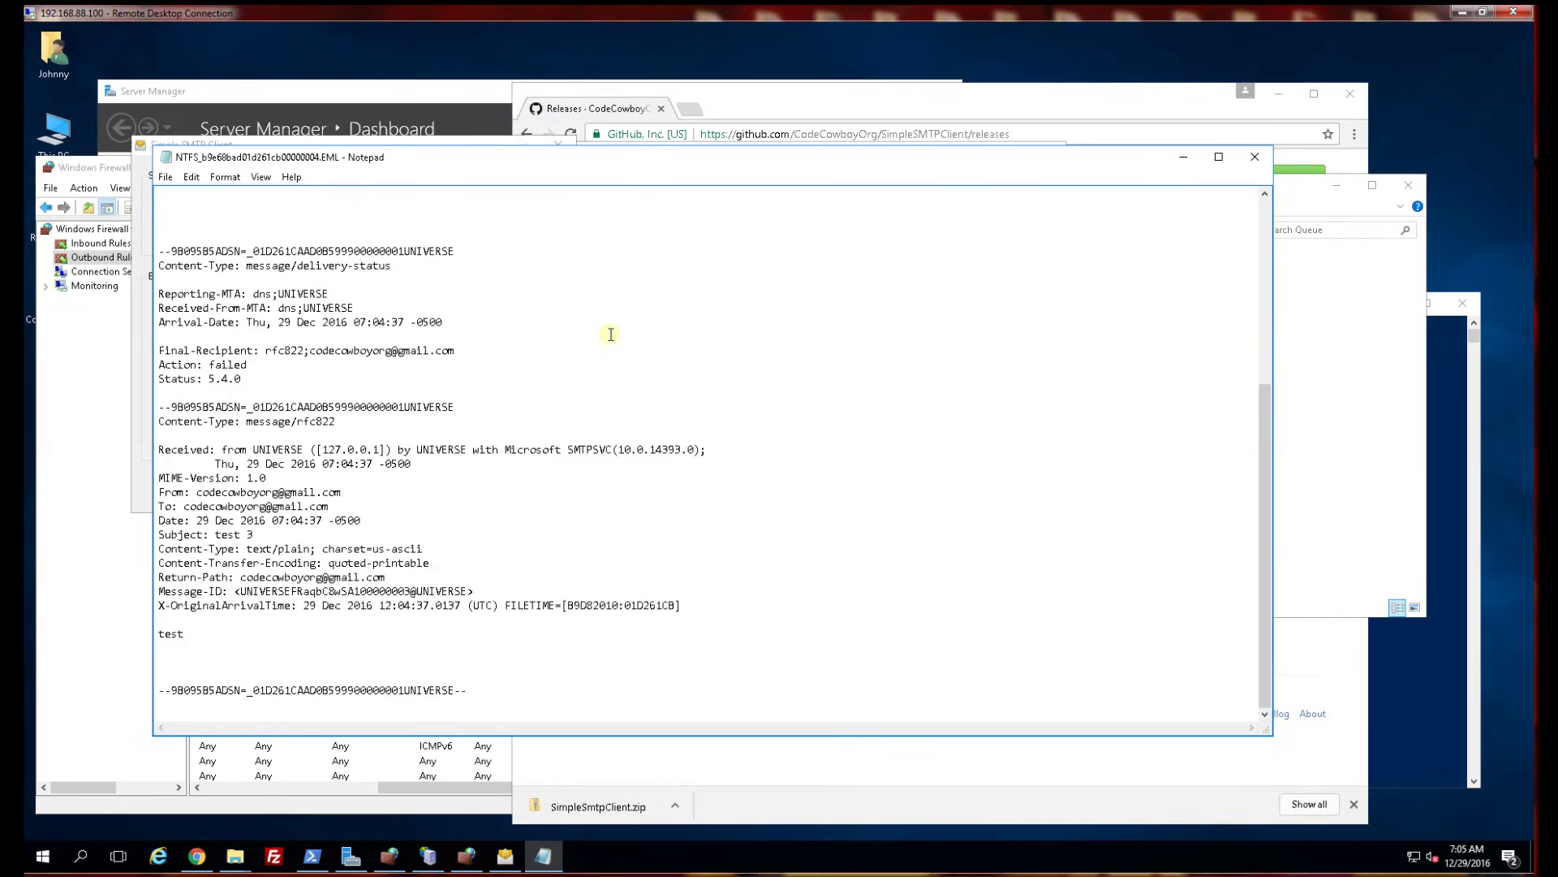
pyautogui.click(369, 479)
pyautogui.doubleClick(207, 636)
# Match the notice's subject 'test 3' against the SMTP client's subject, then close Notepad
pyautogui.click(142, 500)
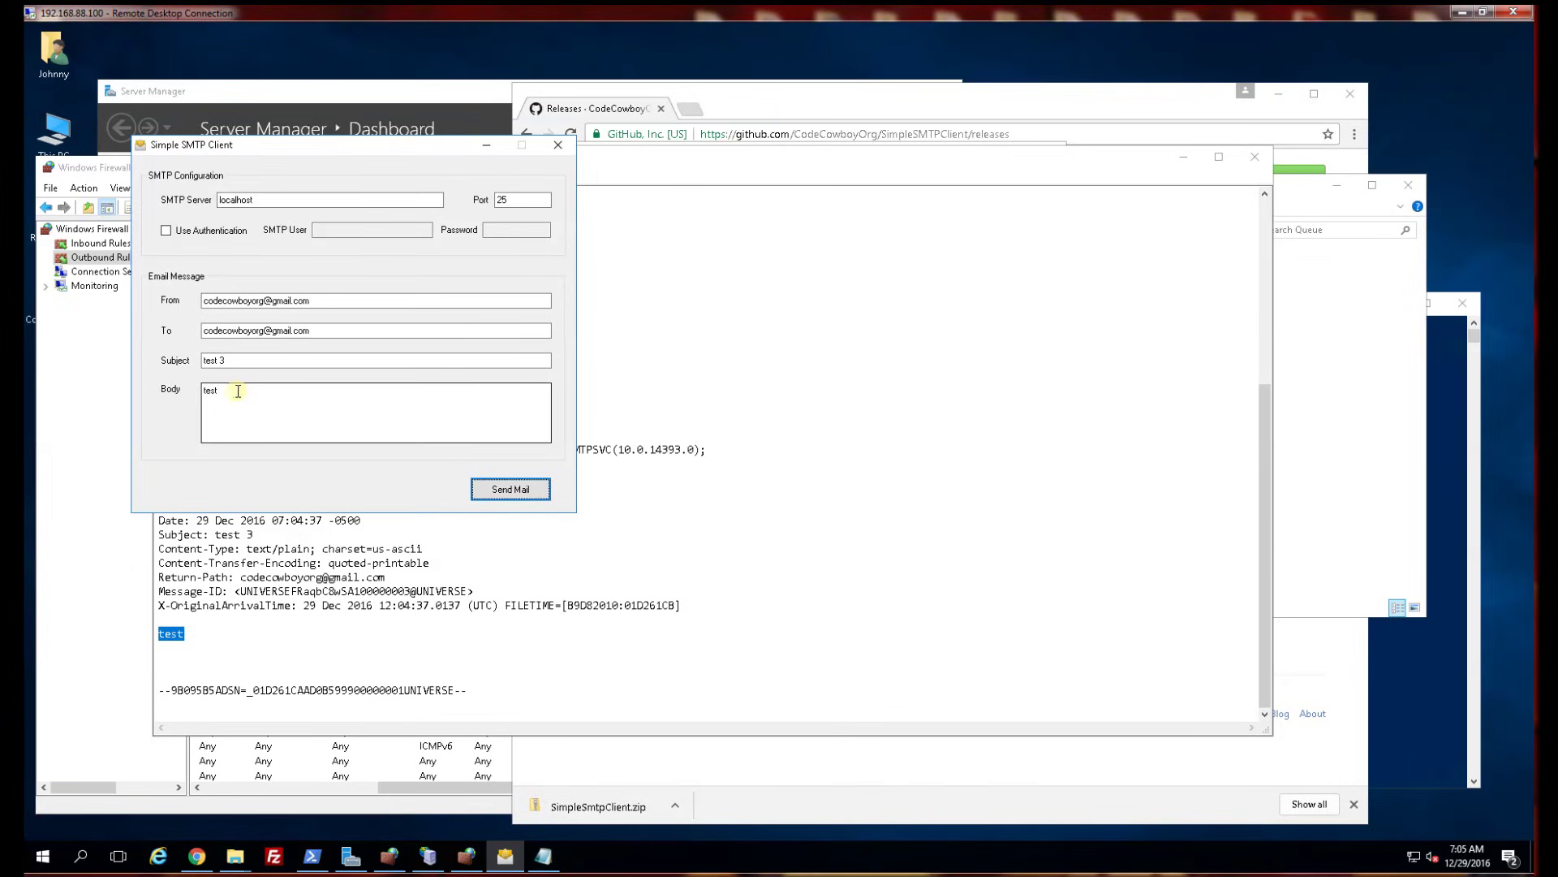
pyautogui.click(672, 675)
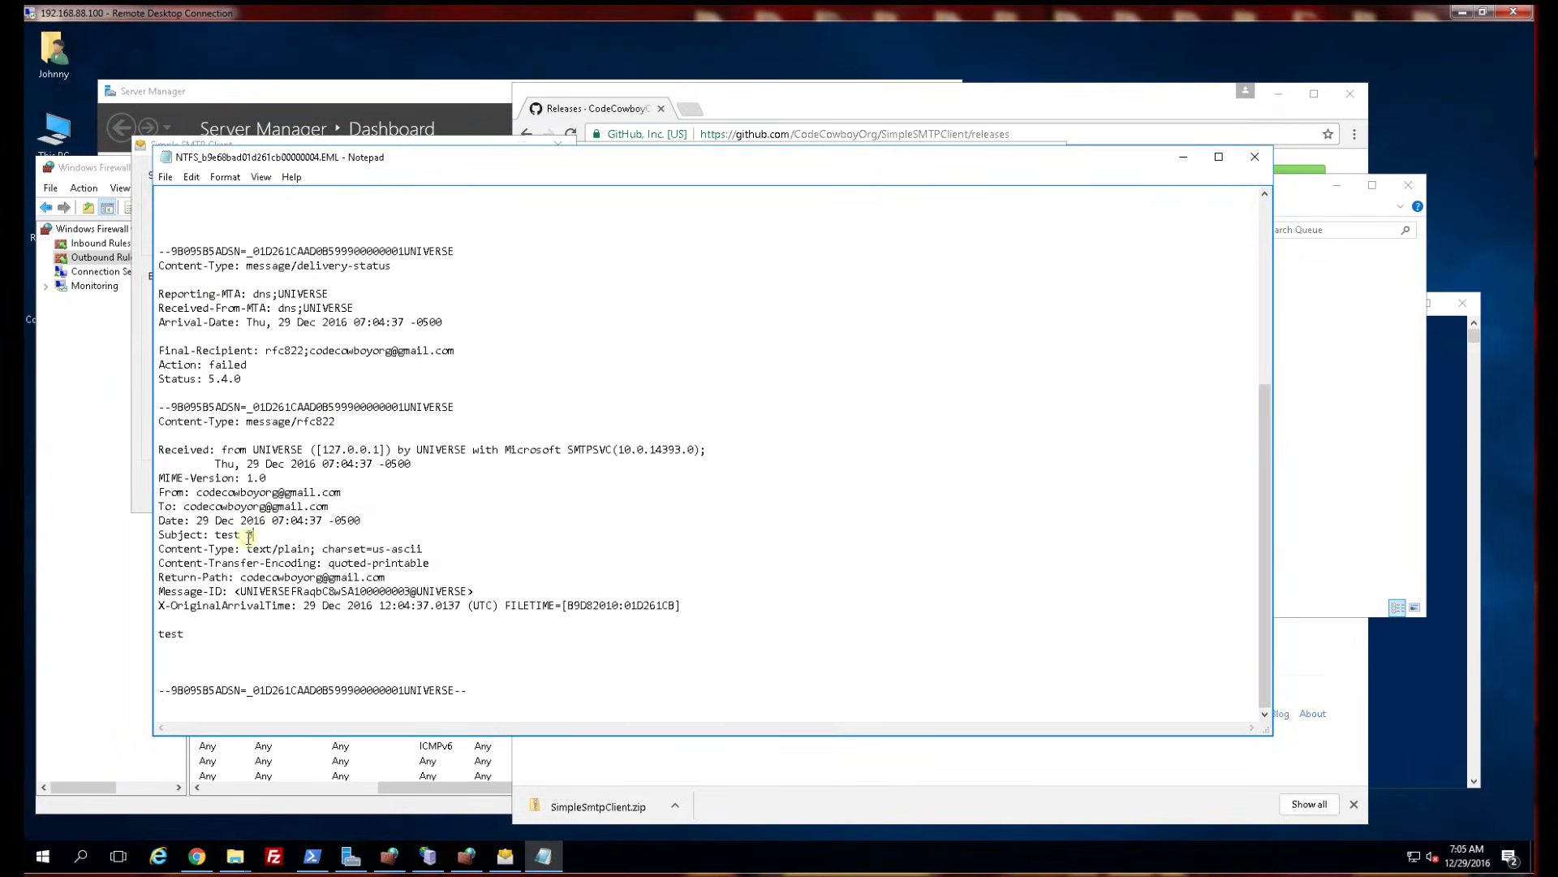
pyautogui.moveTo(252, 536); pyautogui.dragTo(197, 535)
pyautogui.click(143, 468)
pyautogui.moveTo(204, 360); pyautogui.dragTo(563, 359)
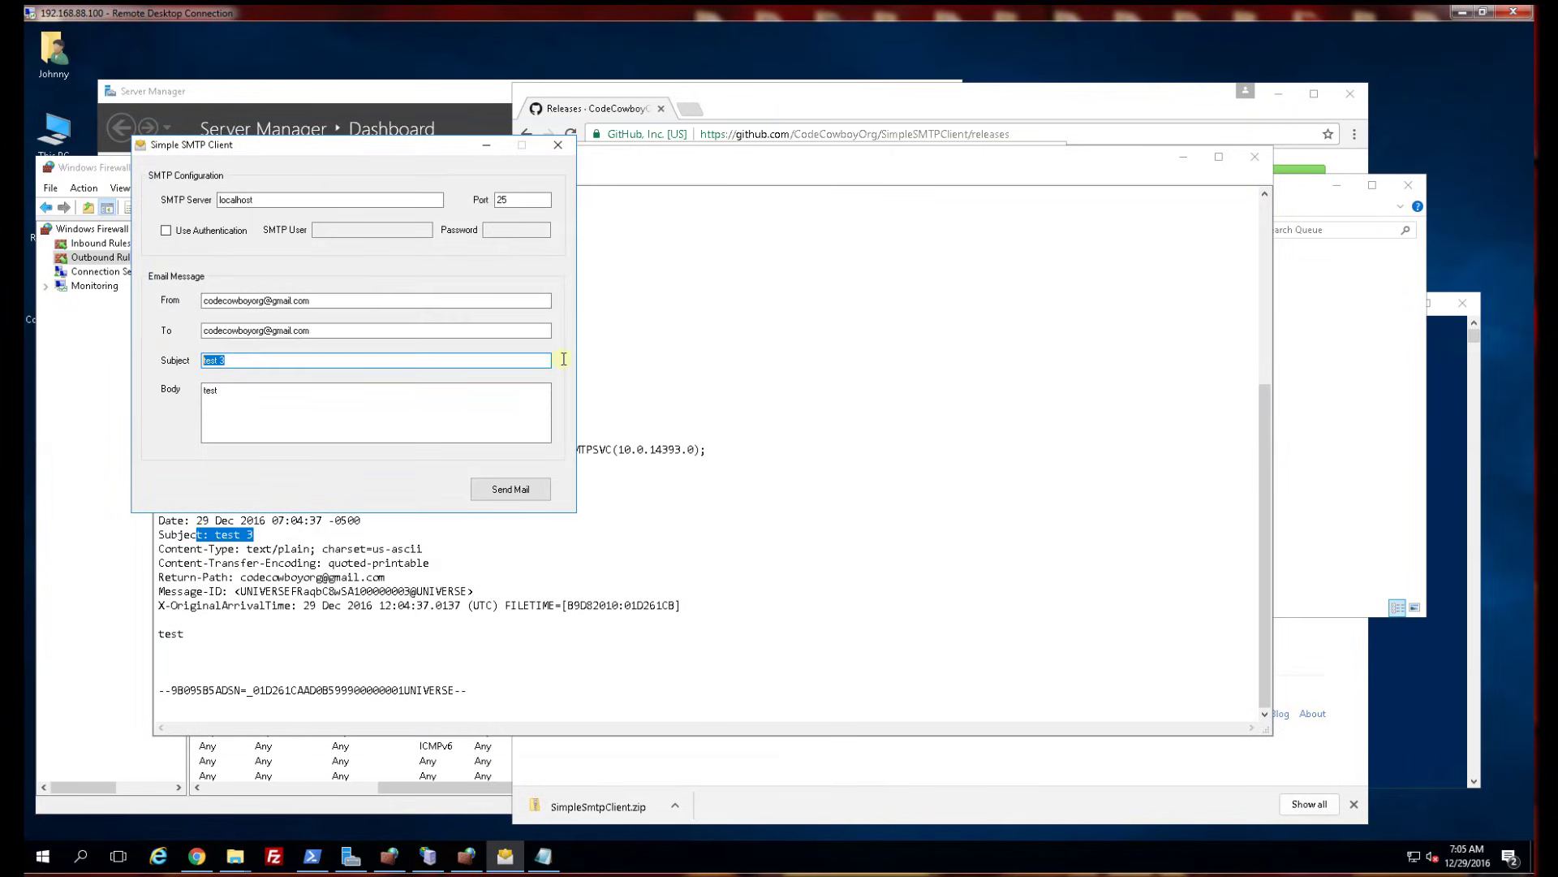
pyautogui.click(1097, 225)
pyautogui.click(1255, 156)
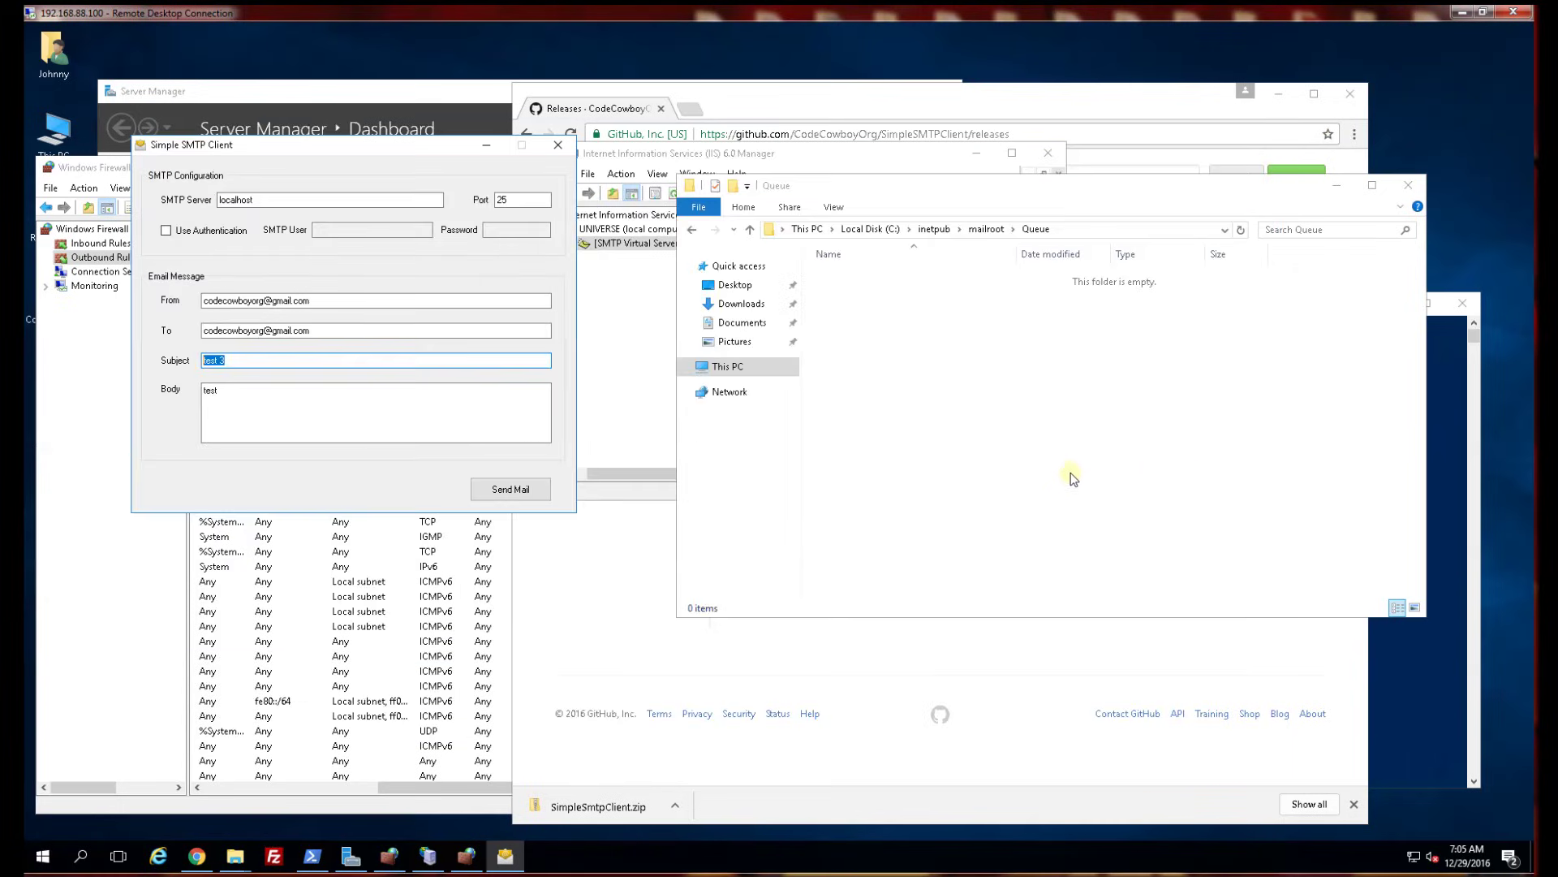
pyautogui.click(1070, 472)
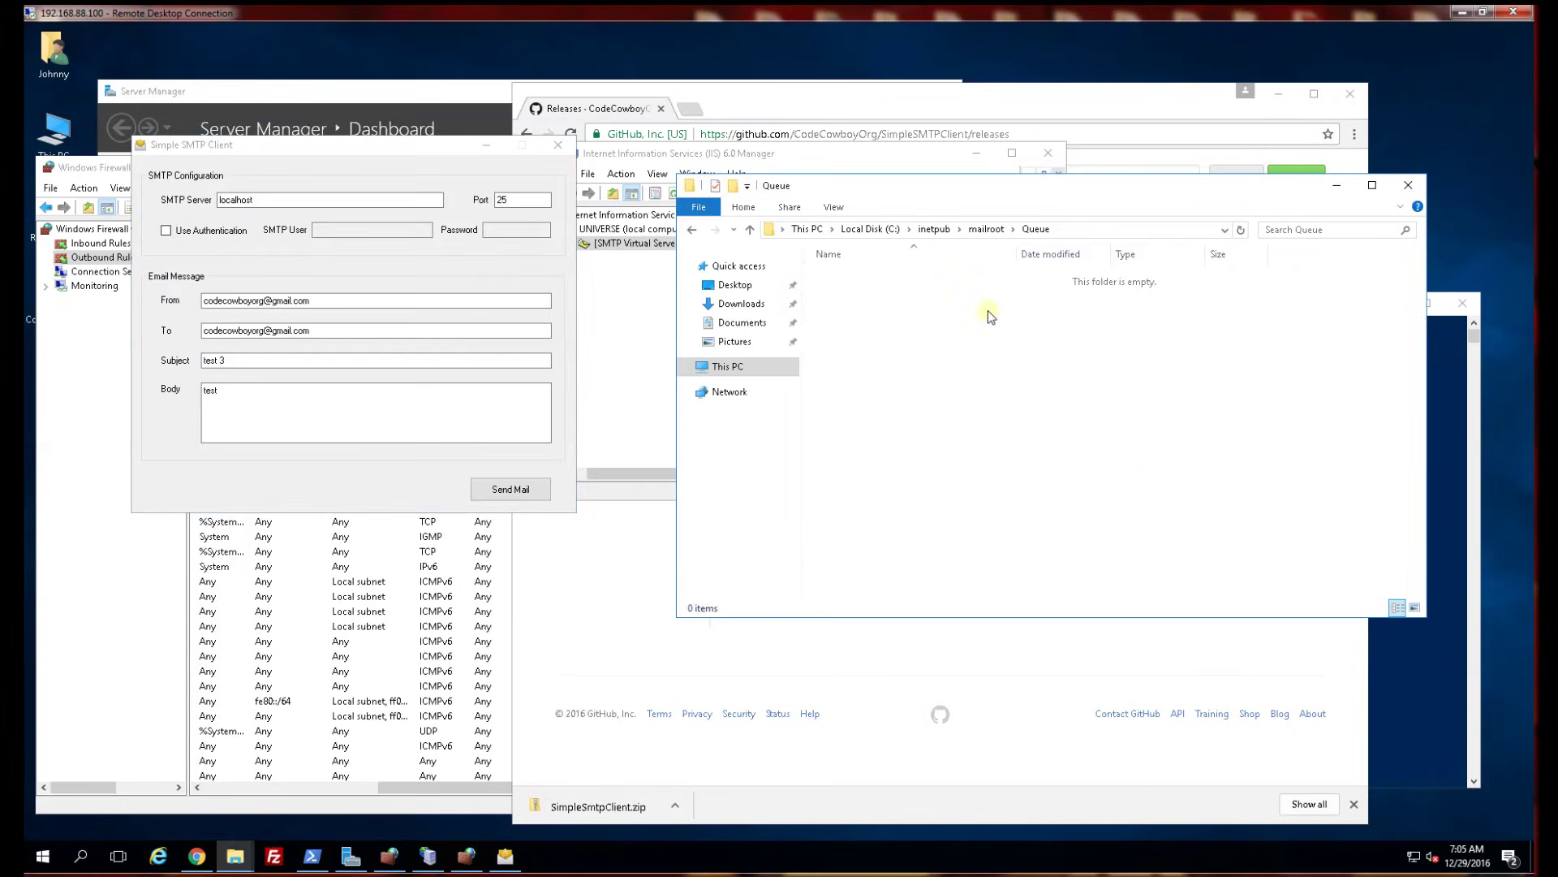
# Go into the Badmail folder and open the first .BAD file, always with Notepad
pyautogui.click(983, 230)
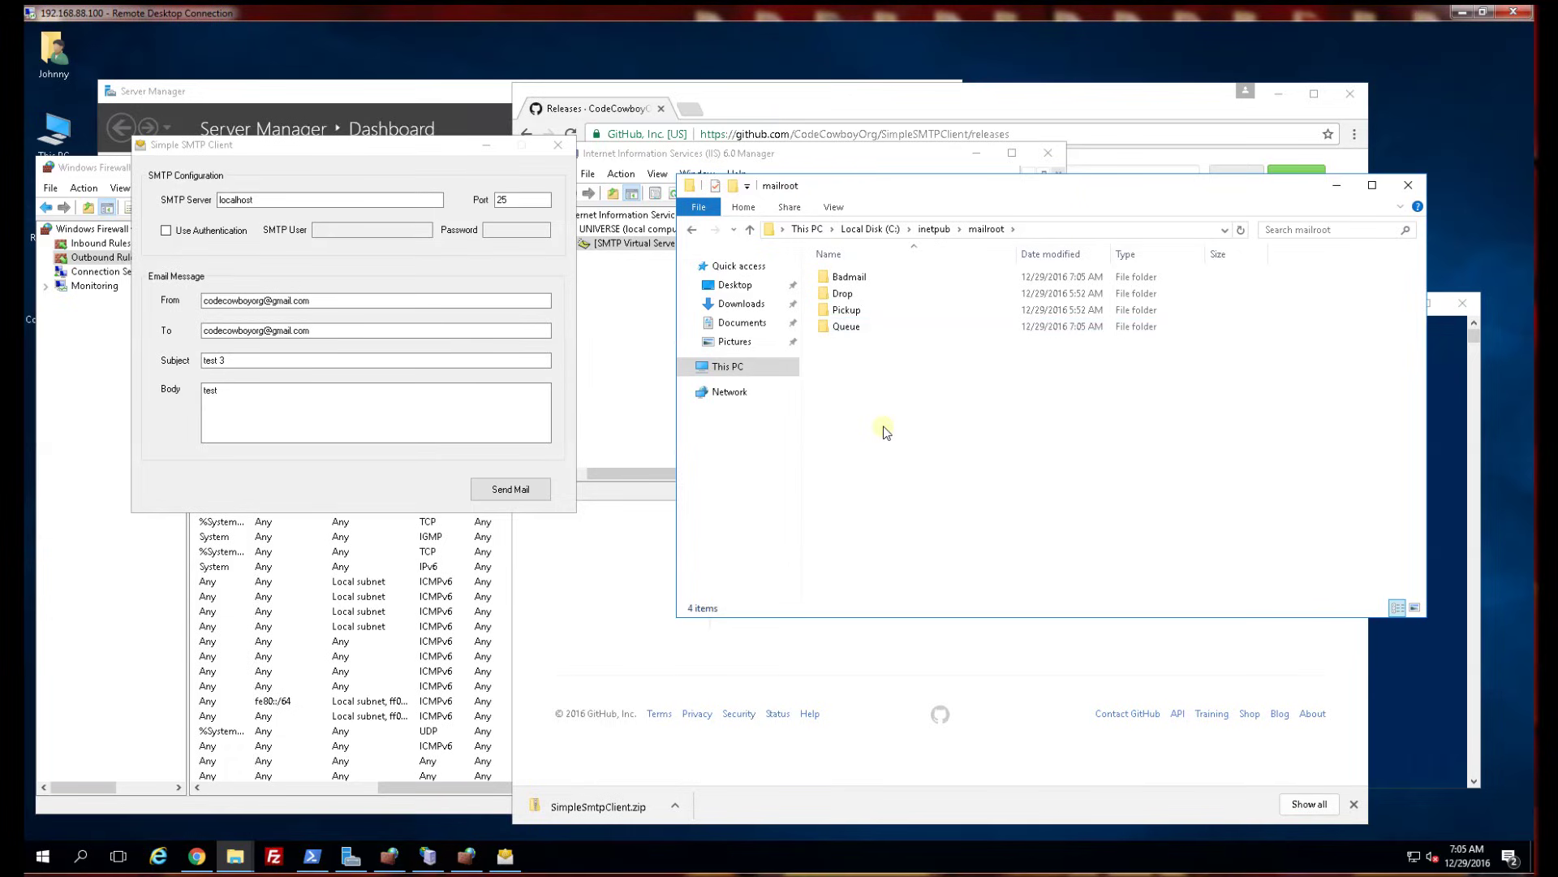
pyautogui.doubleClick(849, 282)
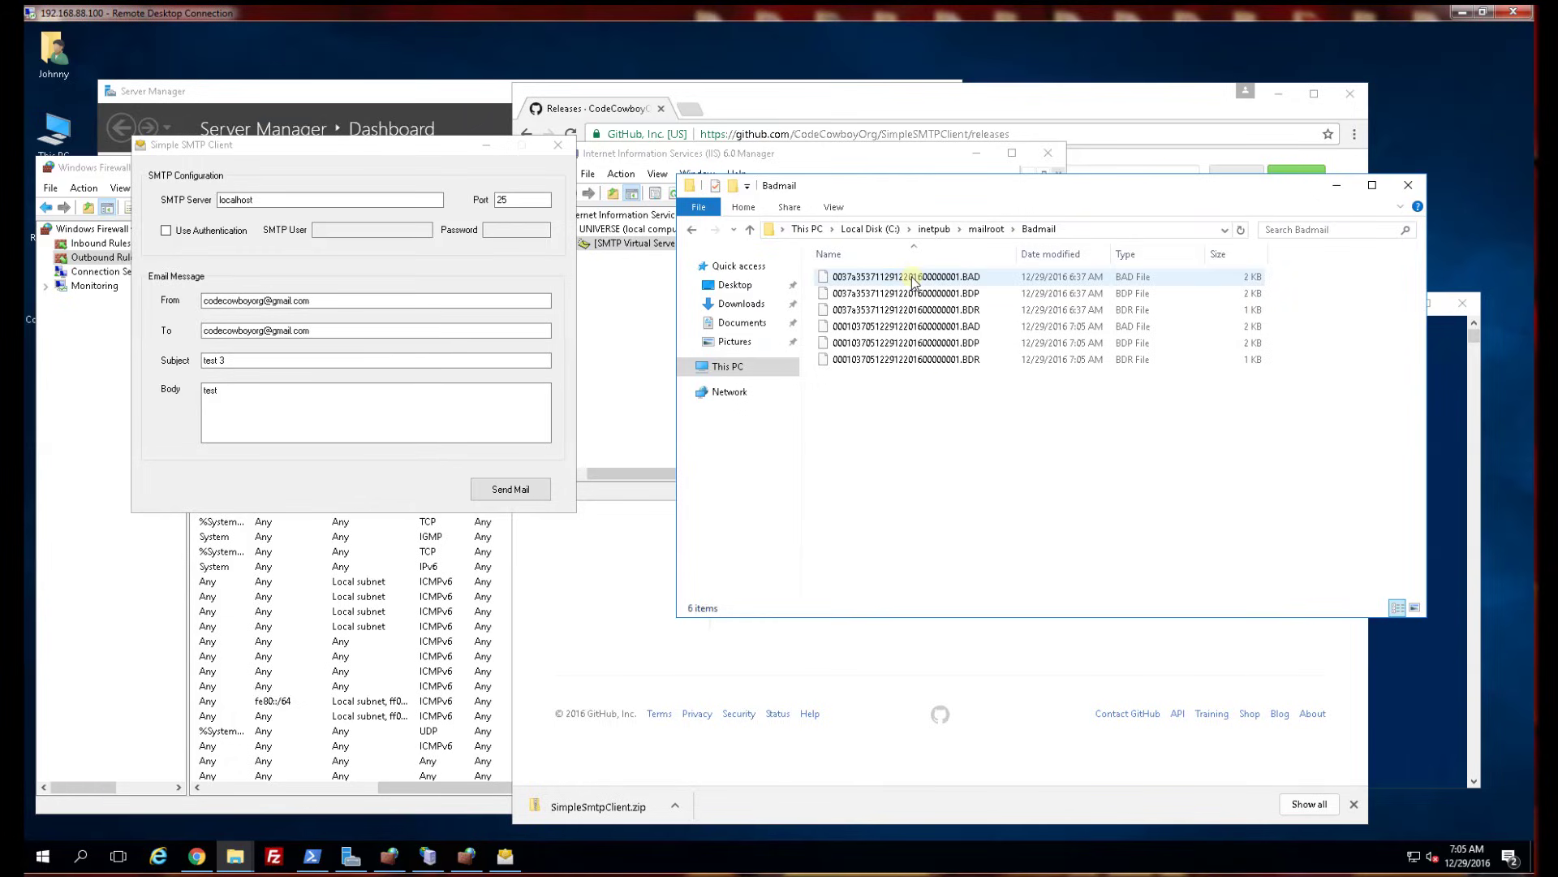
pyautogui.click(915, 282)
pyautogui.rightClick(912, 276)
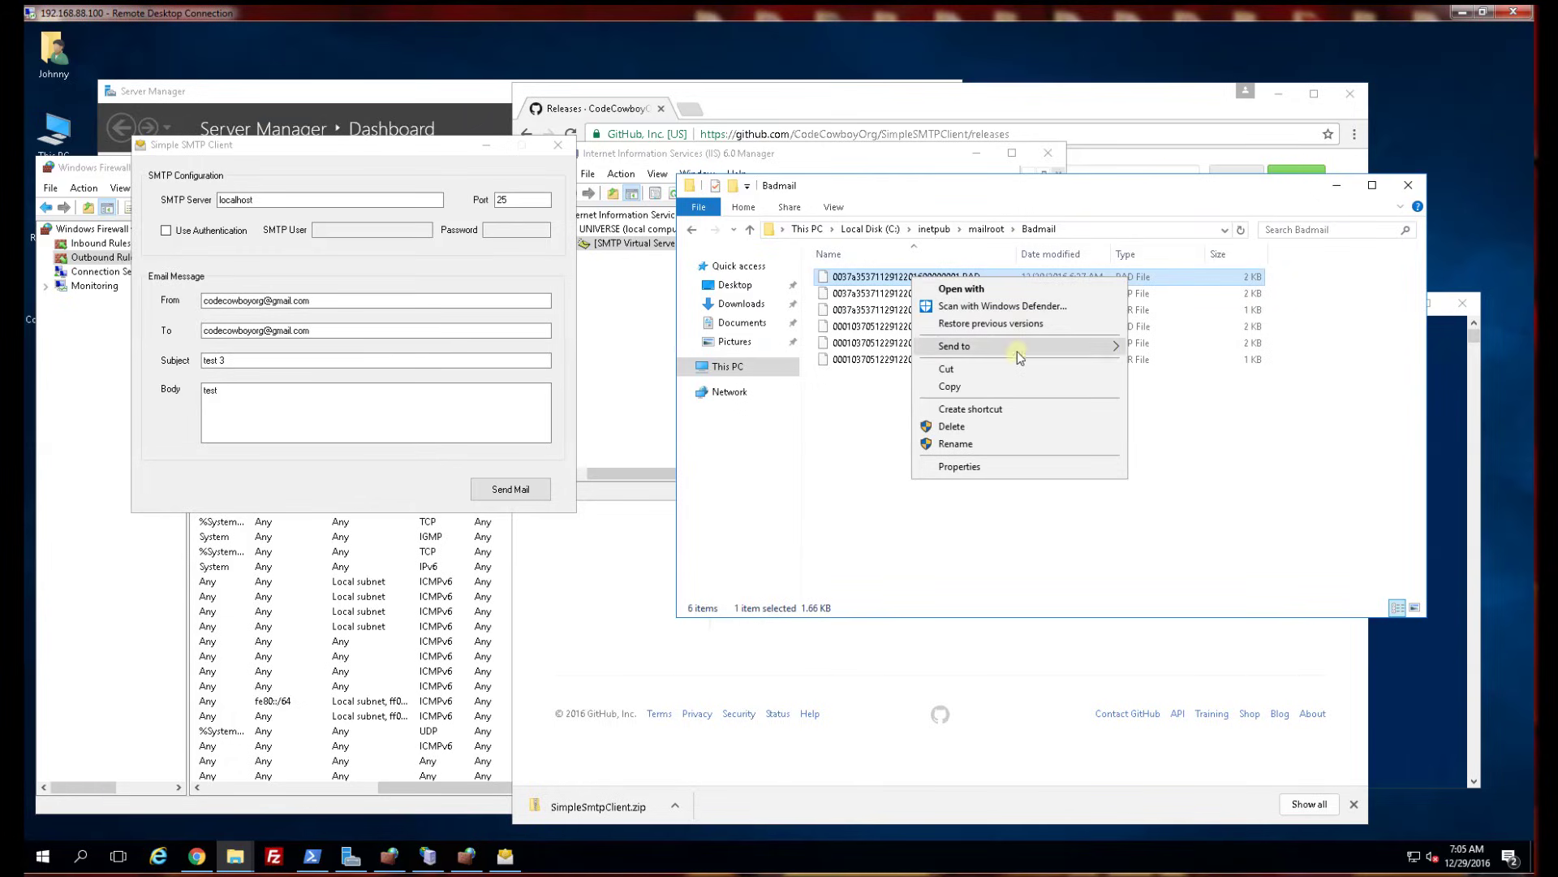
pyautogui.moveTo(1021, 348)
pyautogui.click(962, 289)
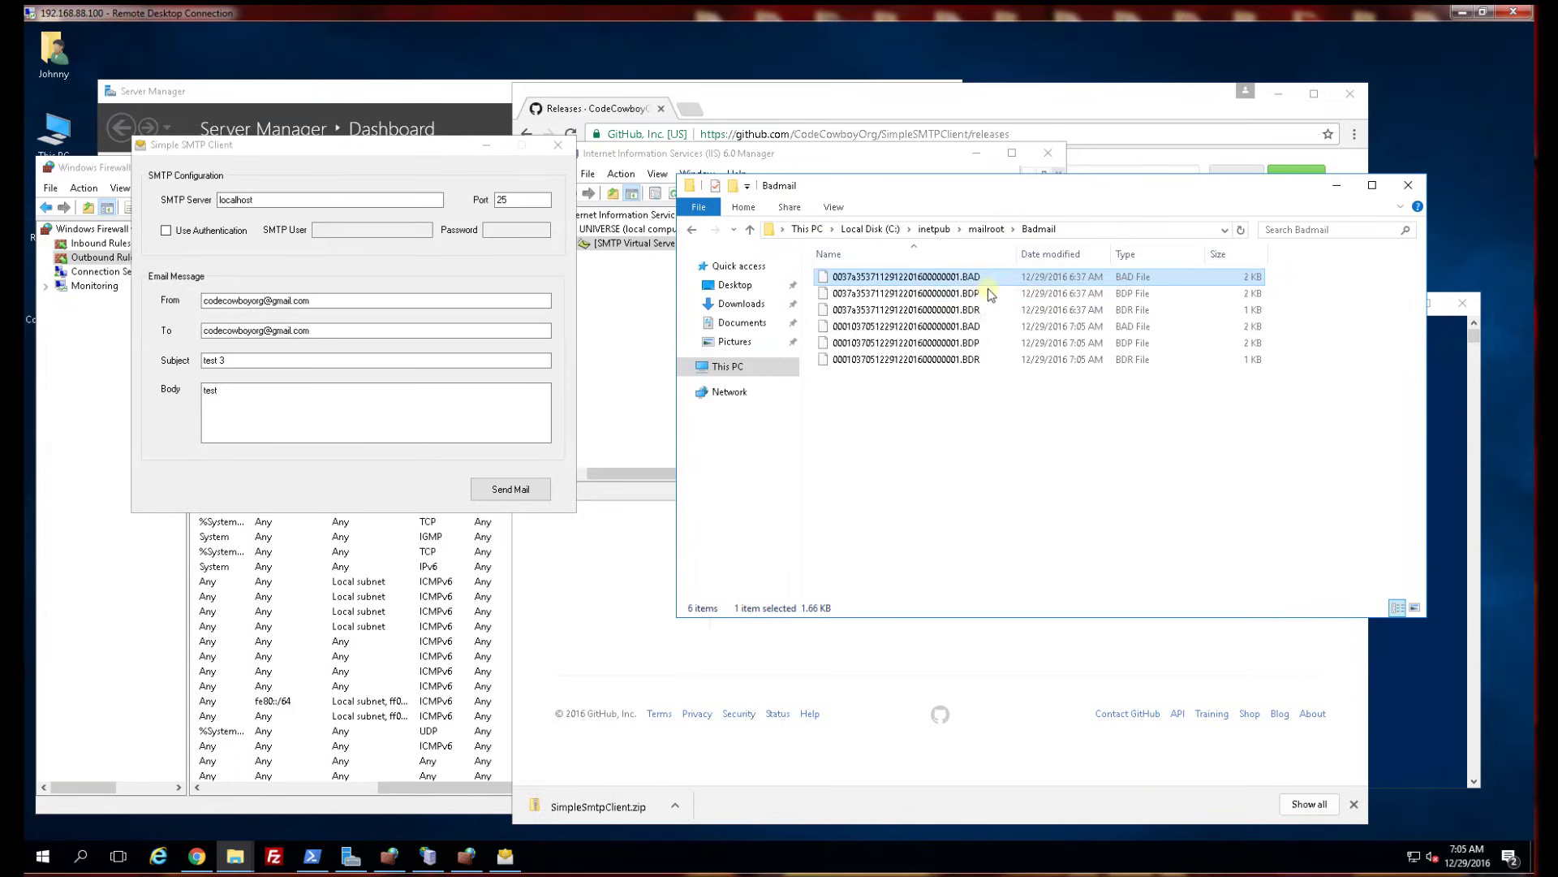
pyautogui.click(654, 339)
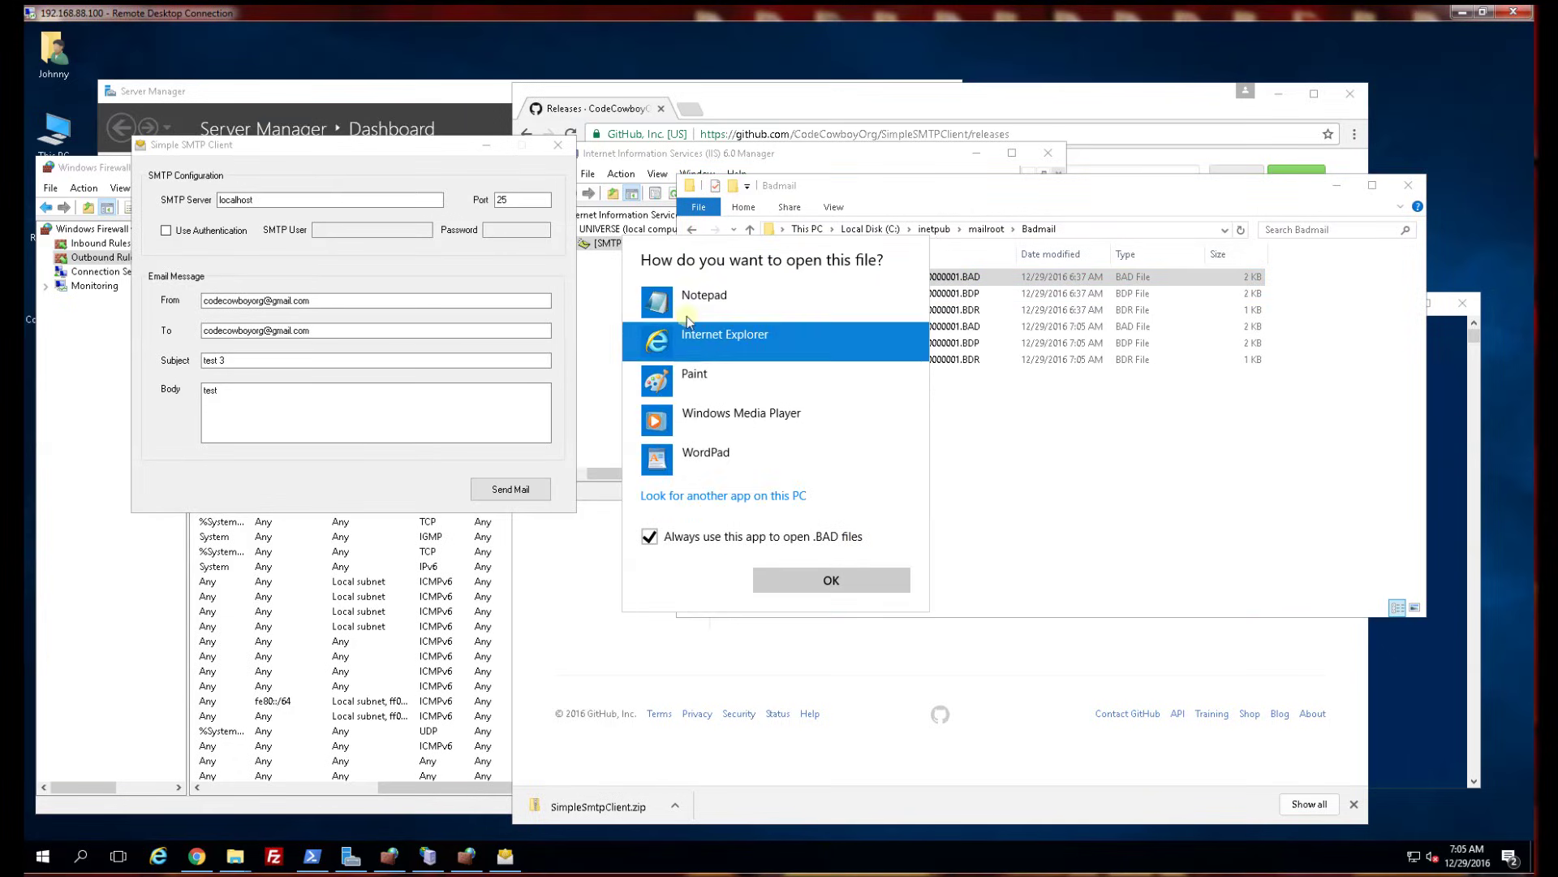
pyautogui.press('Return')
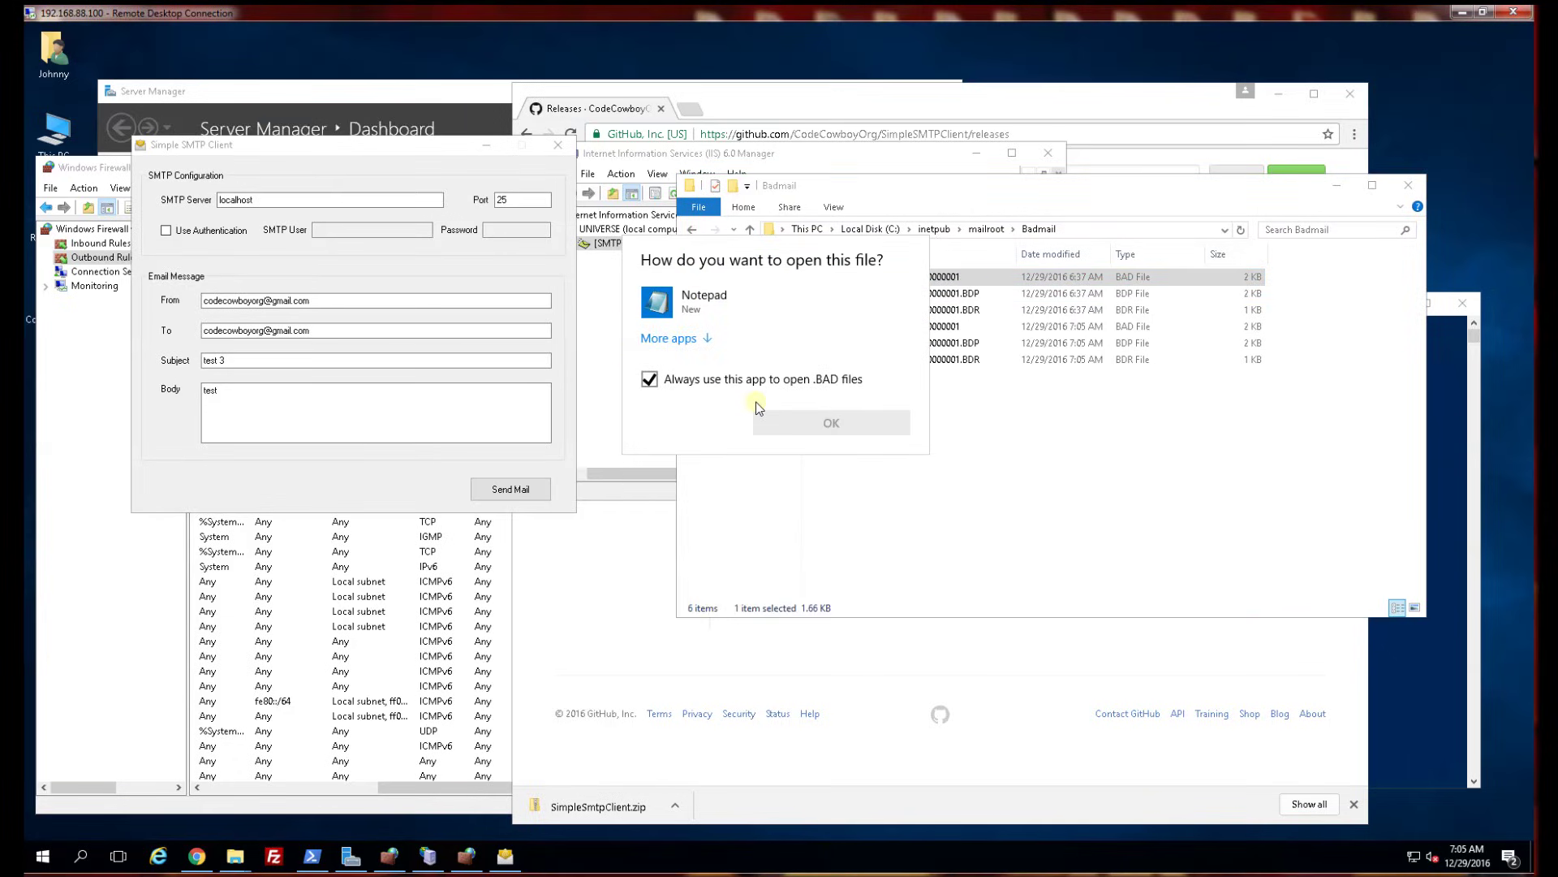
pyautogui.doubleClick(683, 299)
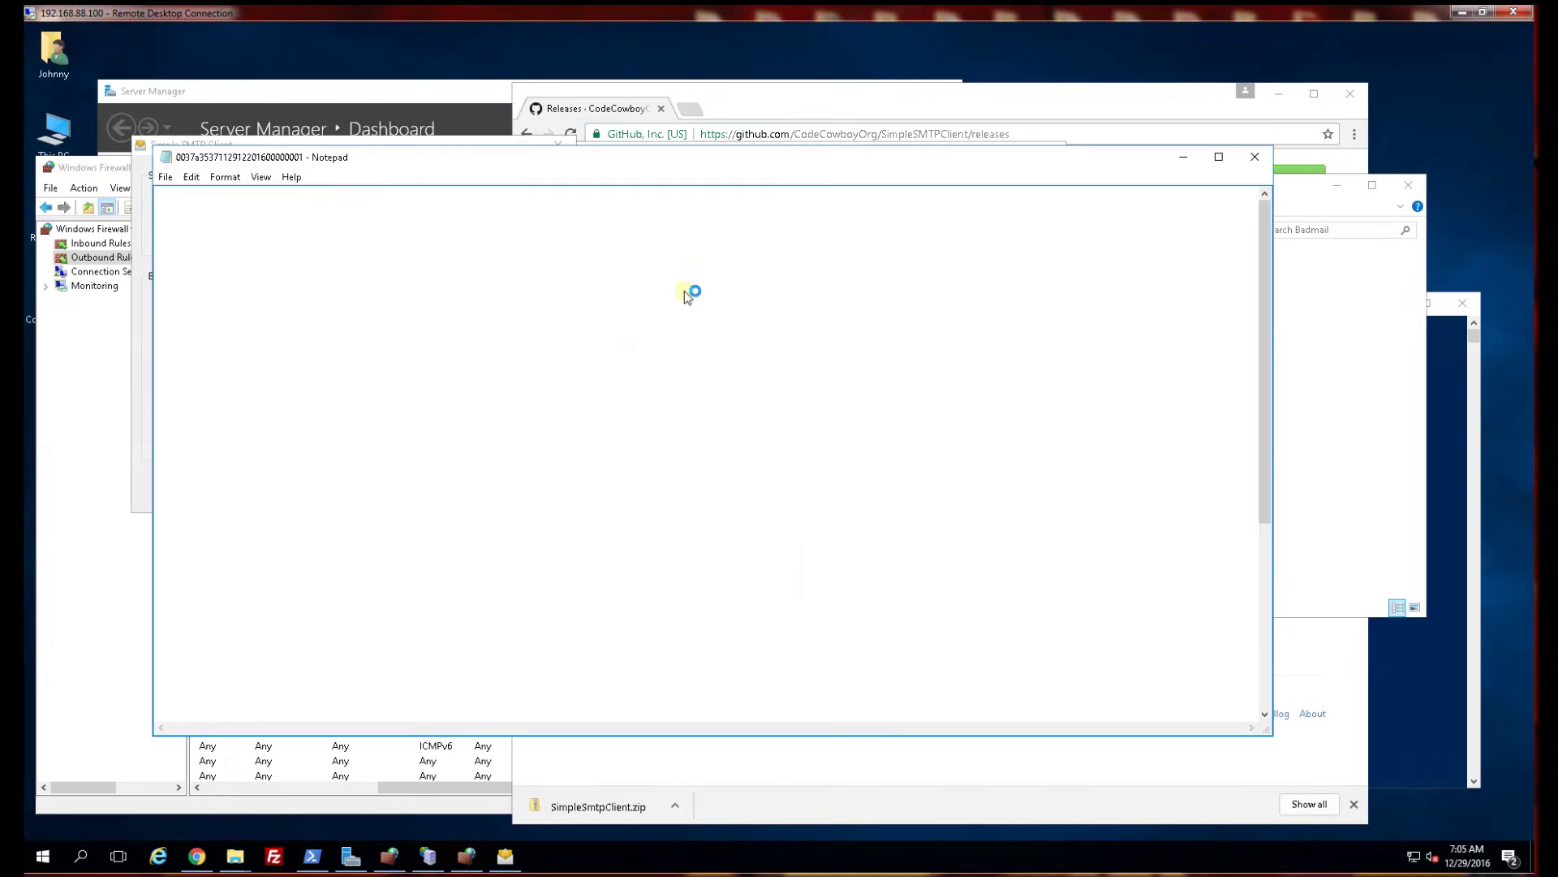
# Read the Test 2 failure notice (status 5.4.0), then close Notepad and the Badmail window
pyautogui.moveTo(399, 482); pyautogui.dragTo(159, 323)
pyautogui.click(378, 410)
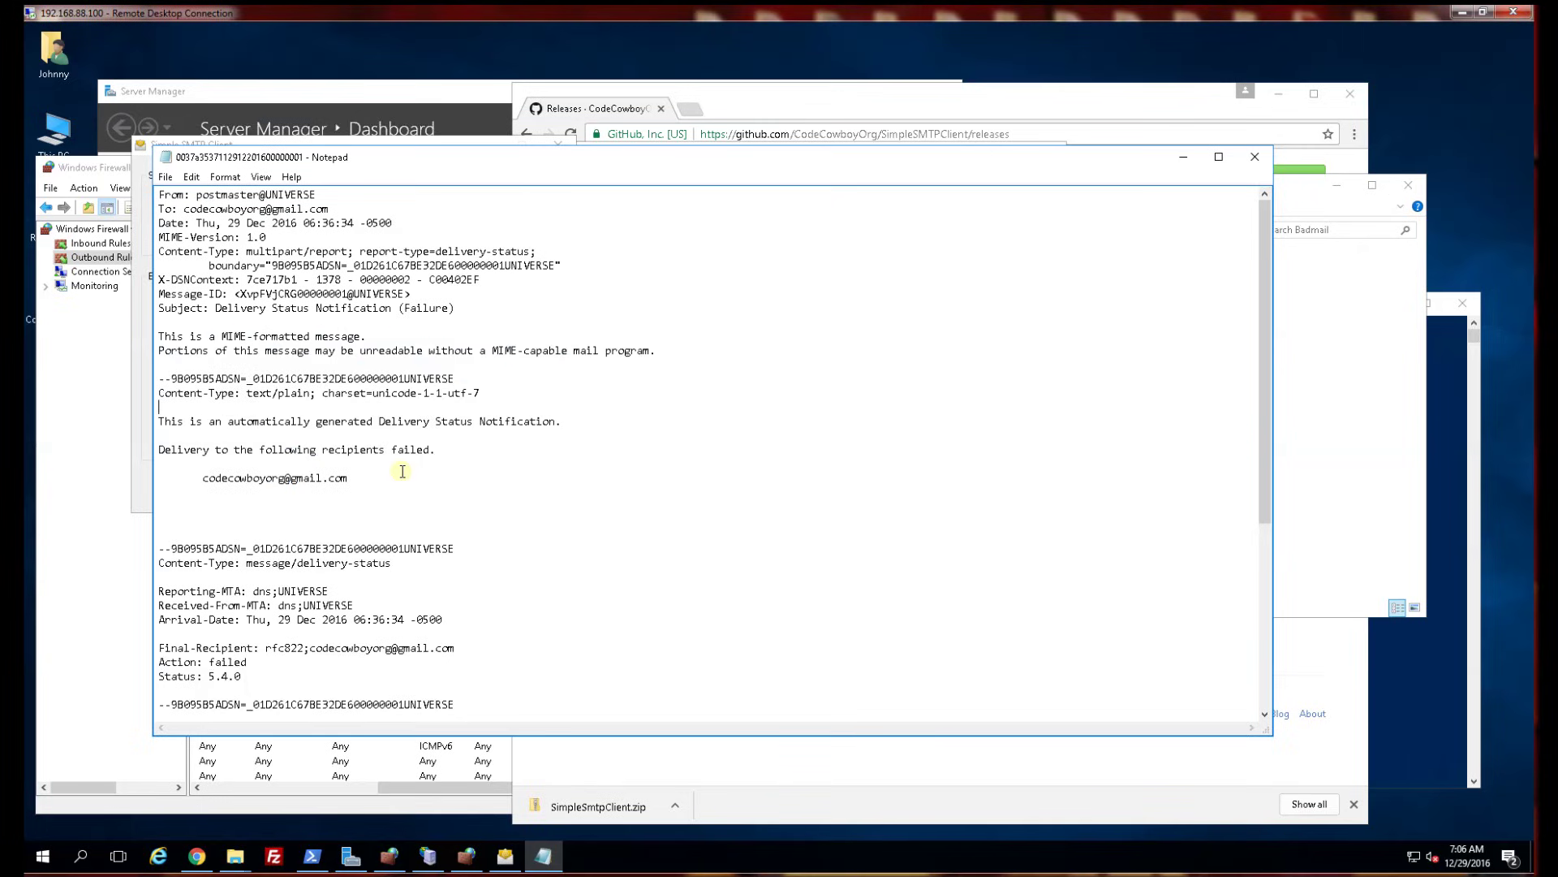
pyautogui.scroll(-6, 401, 471)
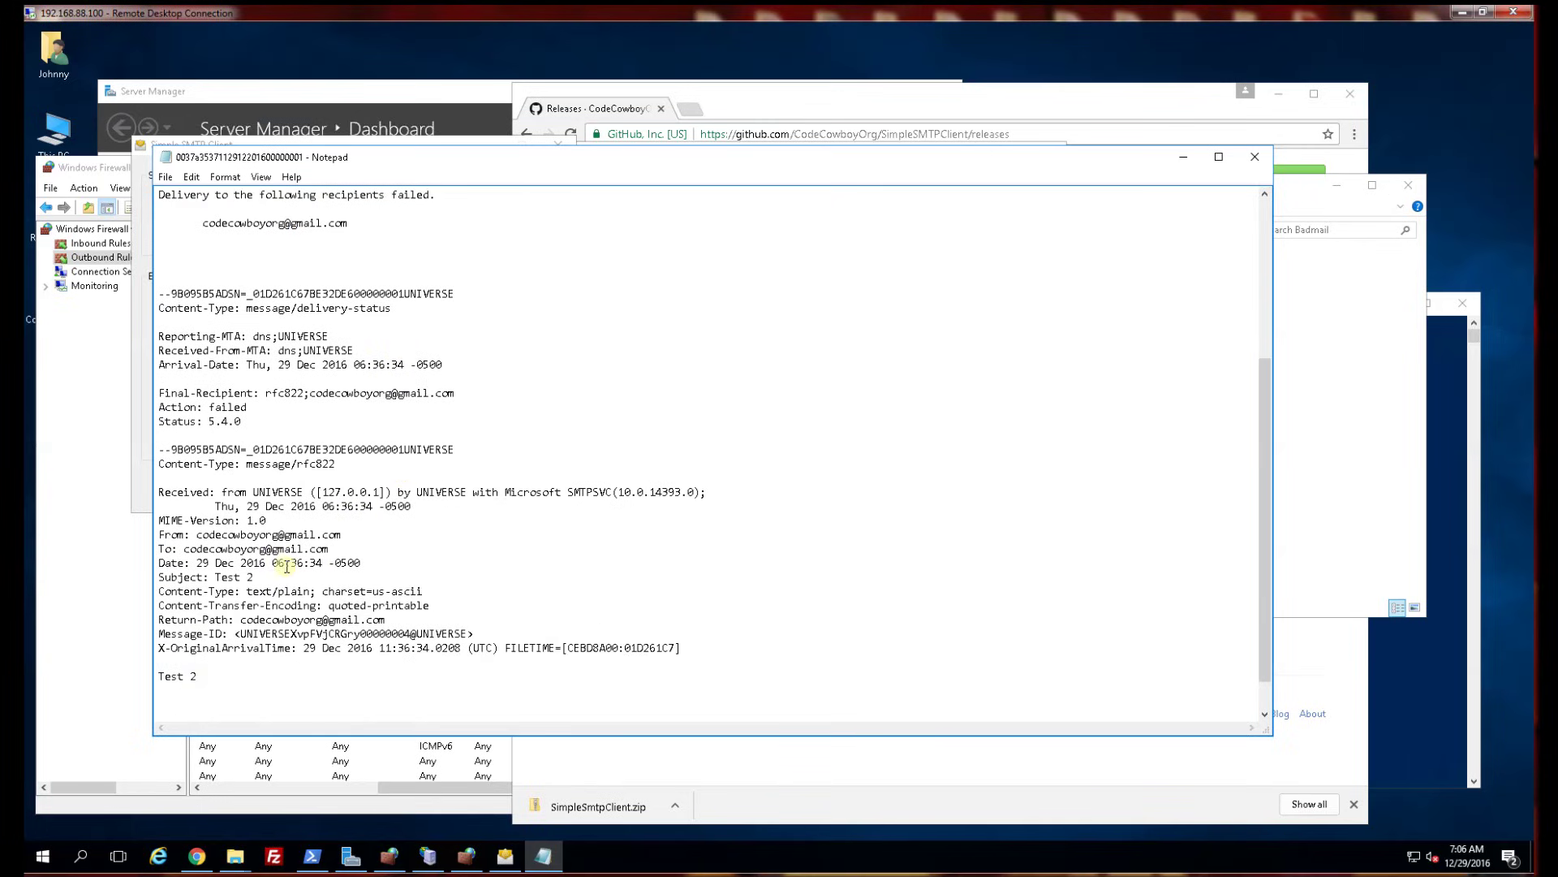
pyautogui.moveTo(255, 577); pyautogui.dragTo(209, 577)
pyautogui.click(219, 678)
pyautogui.keyDown('shift'); pyautogui.click(163, 675); pyautogui.keyUp('shift')
pyautogui.scroll(4, 556, 455)
pyautogui.click(1252, 159)
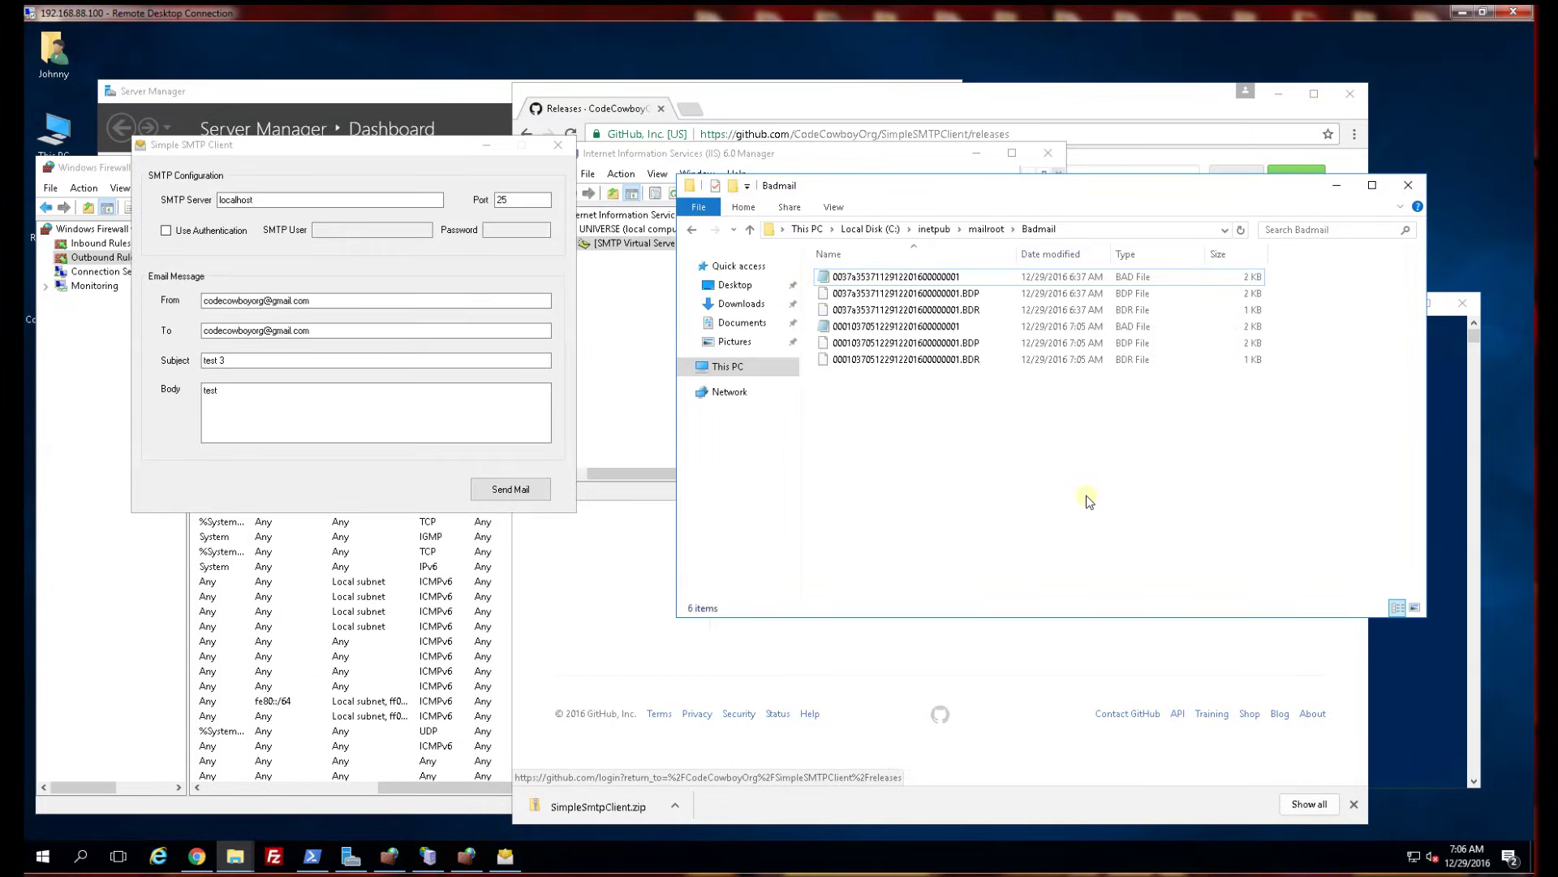
pyautogui.click(1412, 188)
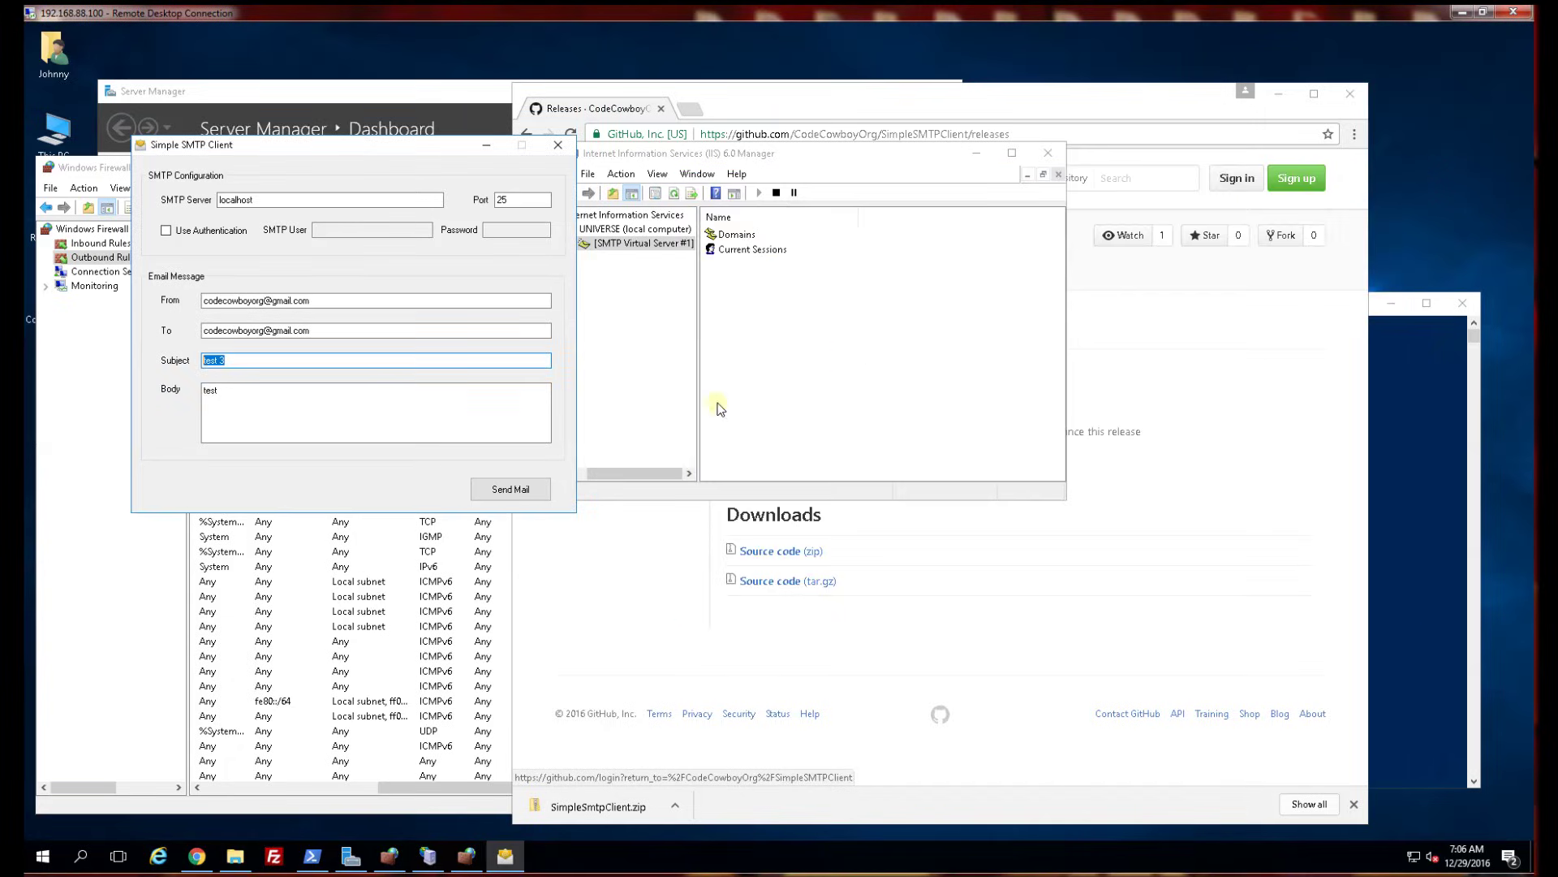
# Open SMTP Virtual Server #1 properties and review its relay restrictions without changing them
pyautogui.click(644, 382)
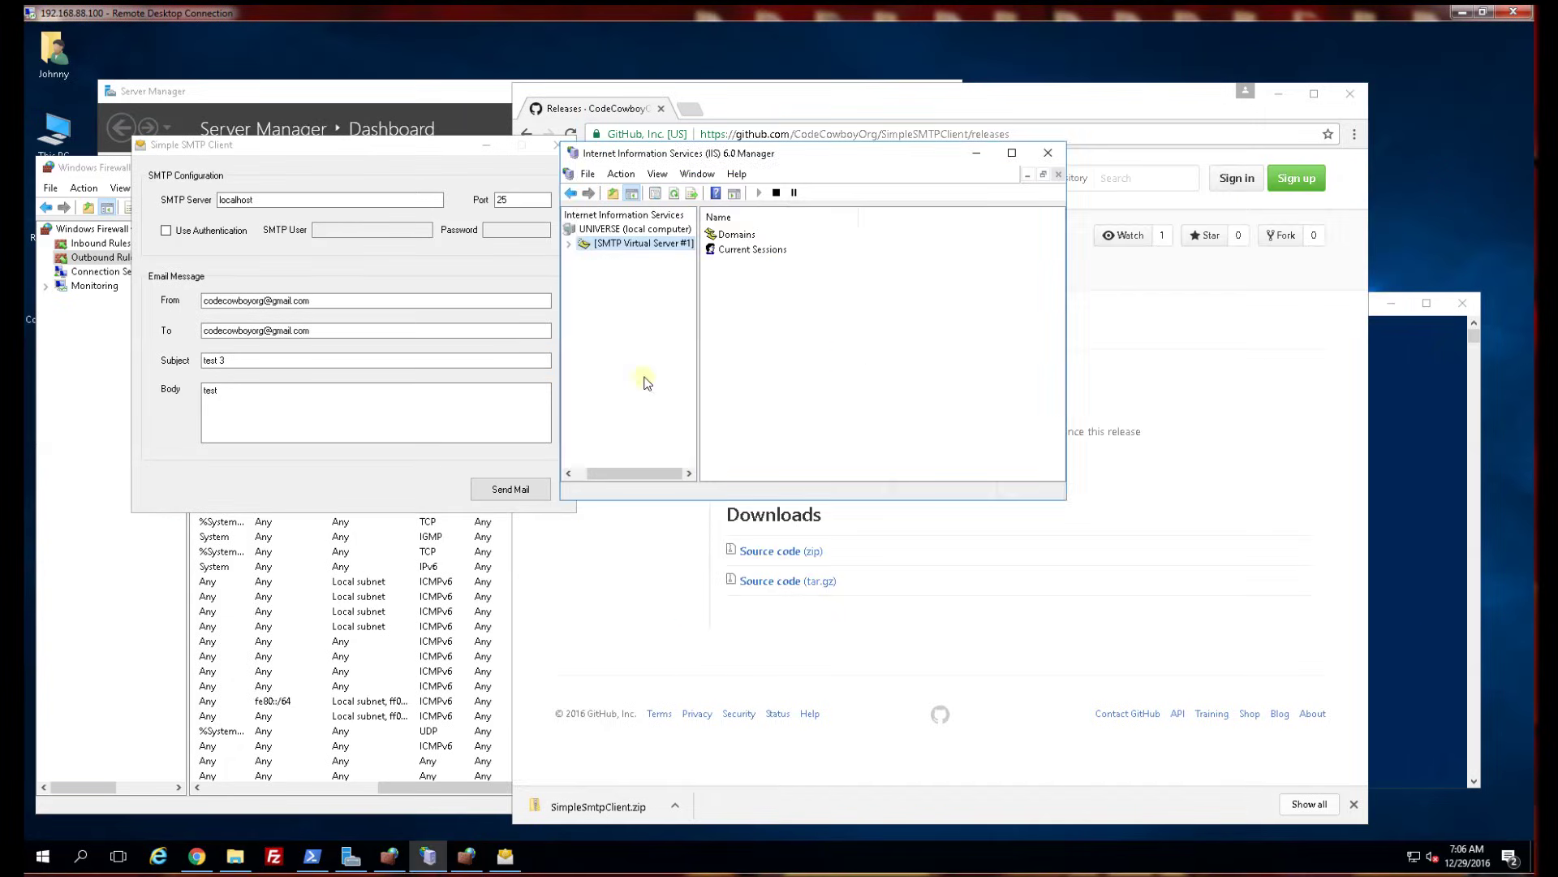
pyautogui.rightClick(634, 245)
pyautogui.click(585, 241)
pyautogui.rightClick(585, 243)
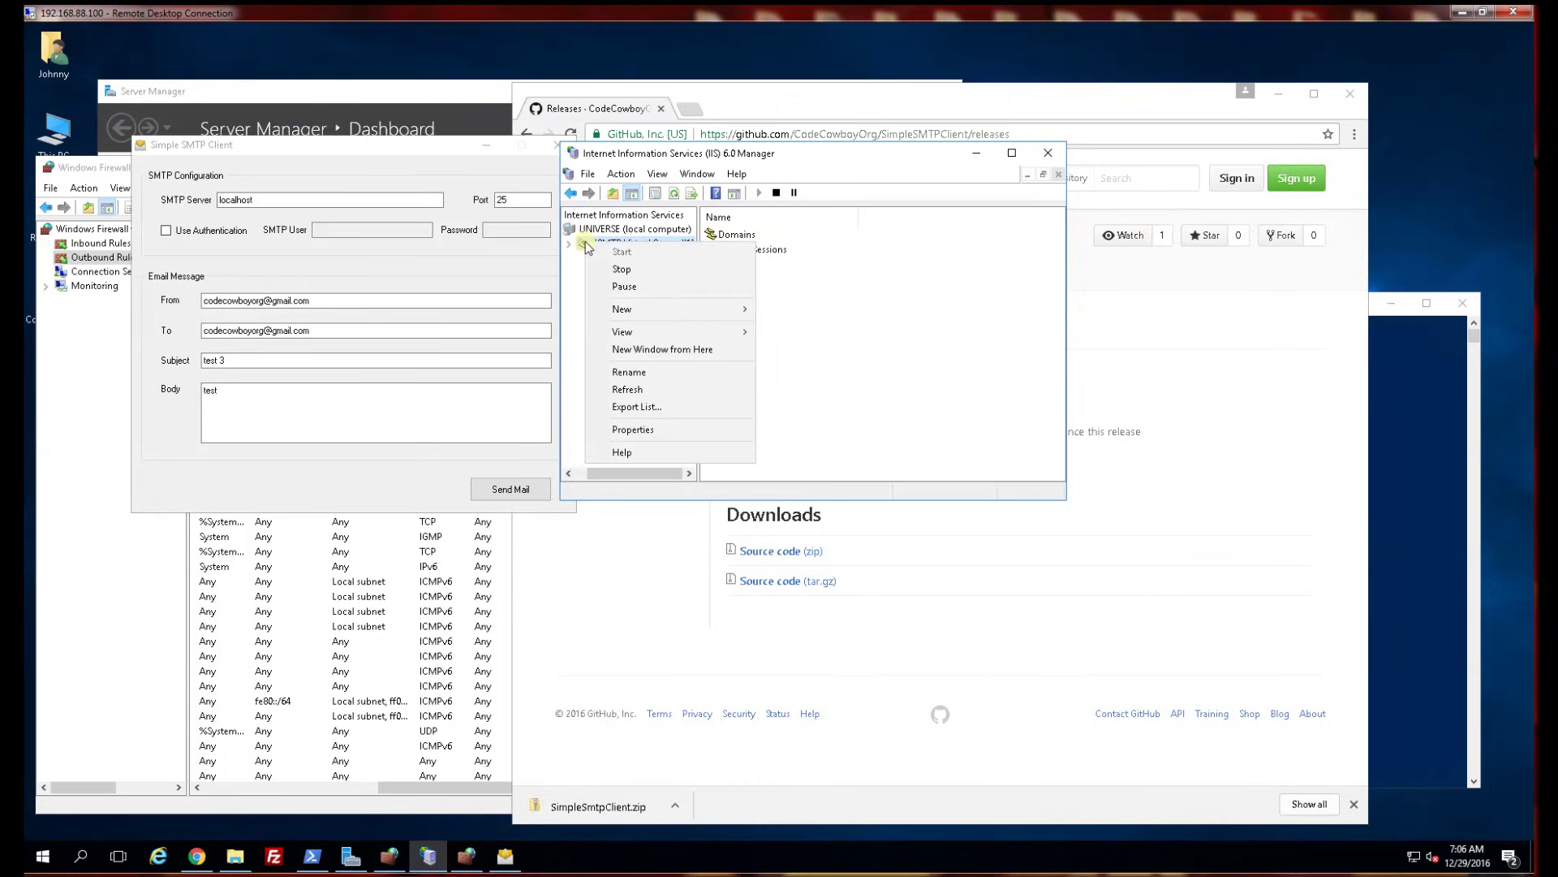
pyautogui.click(670, 430)
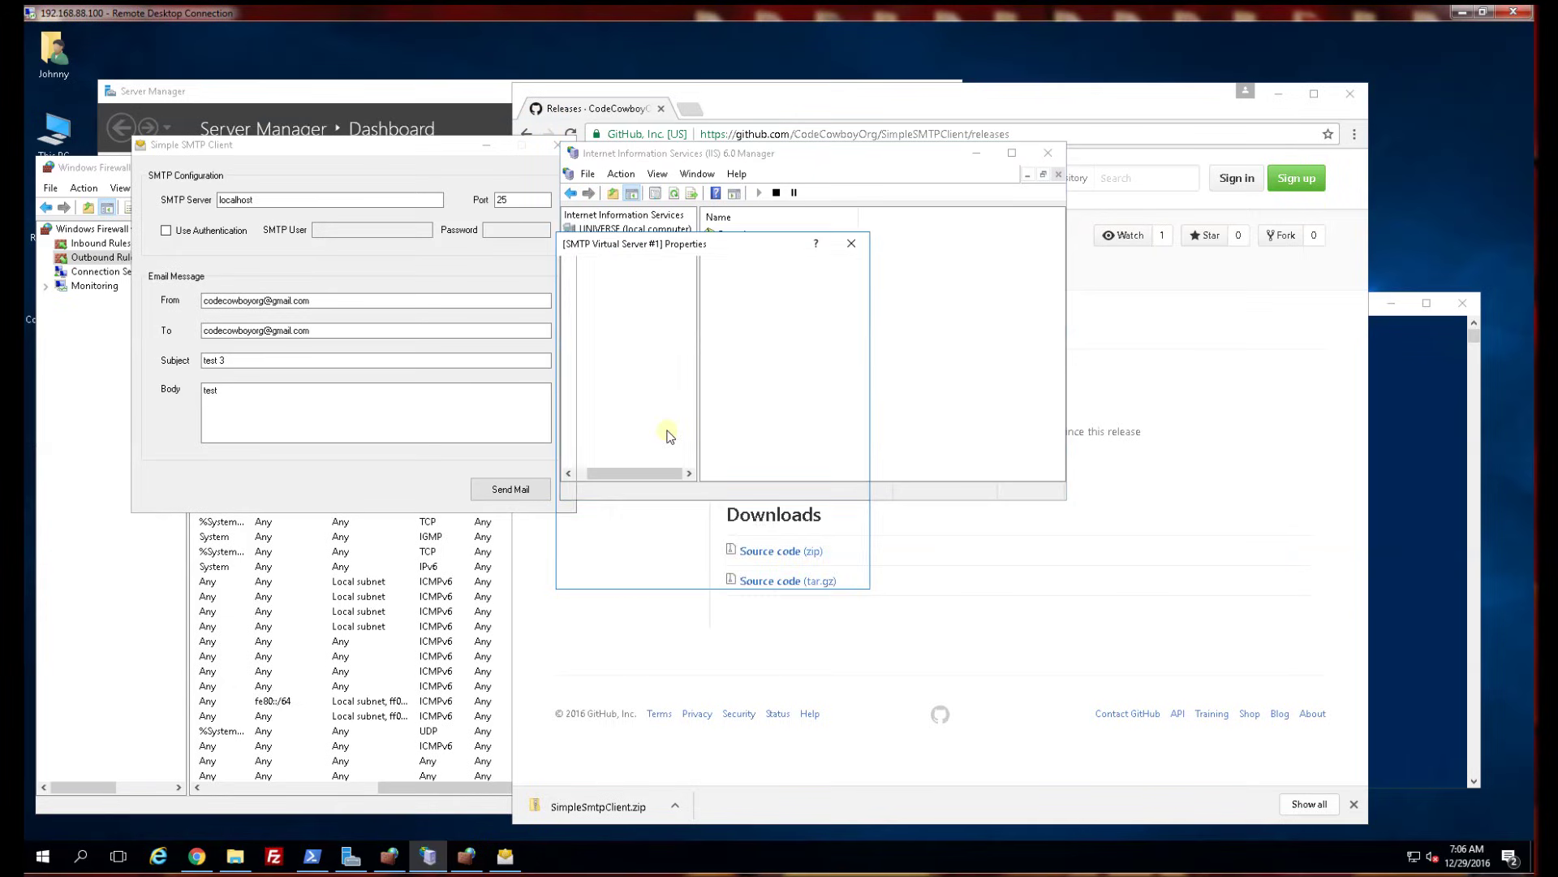
pyautogui.moveTo(734, 242); pyautogui.dragTo(859, 301)
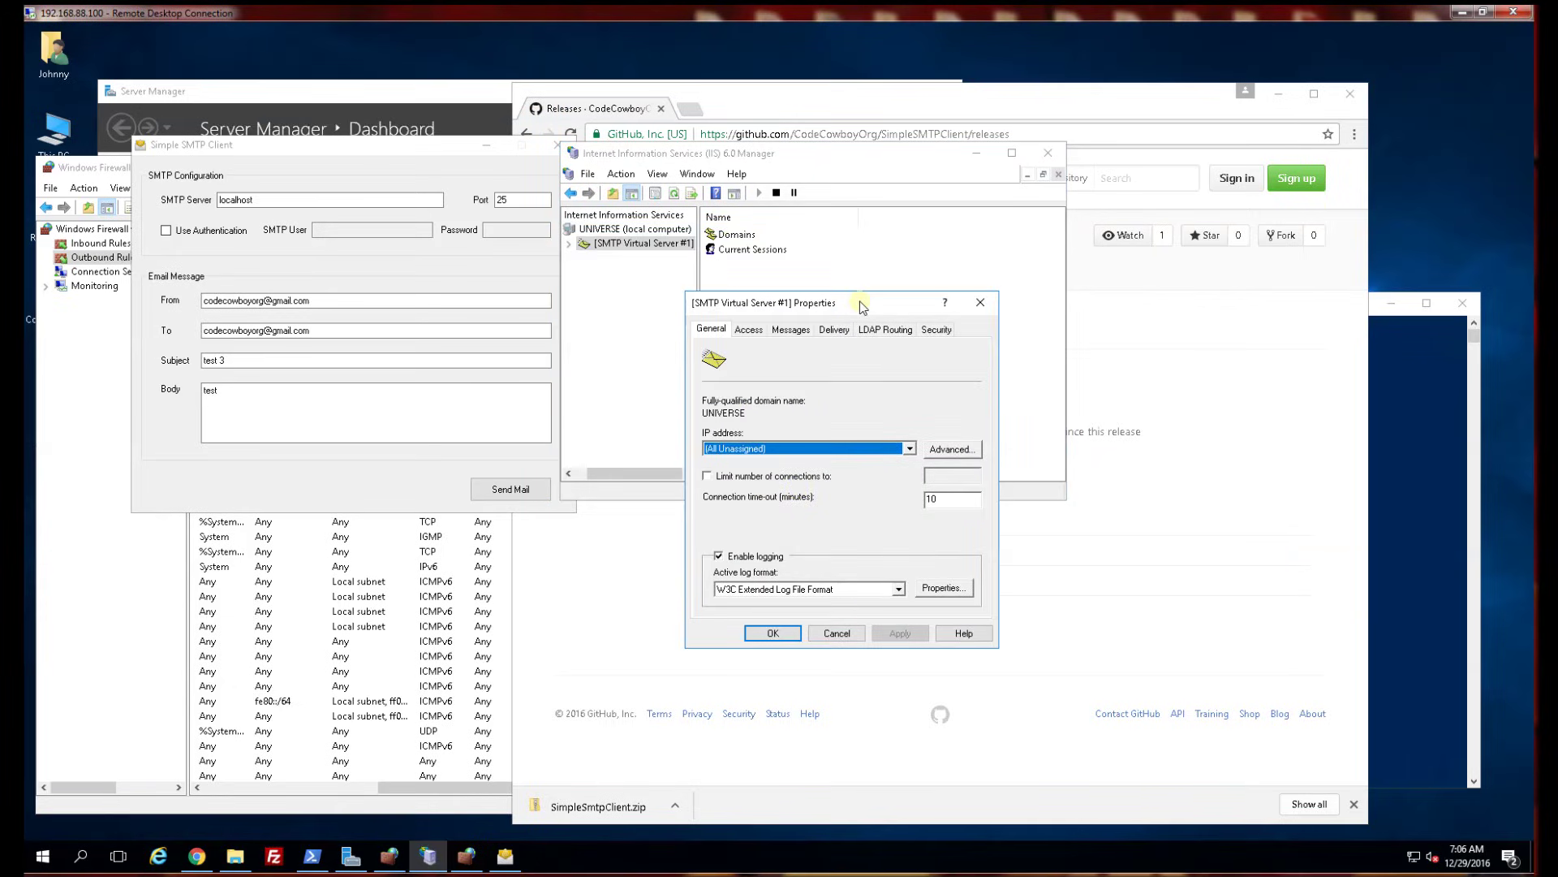
pyautogui.click(748, 329)
pyautogui.click(931, 574)
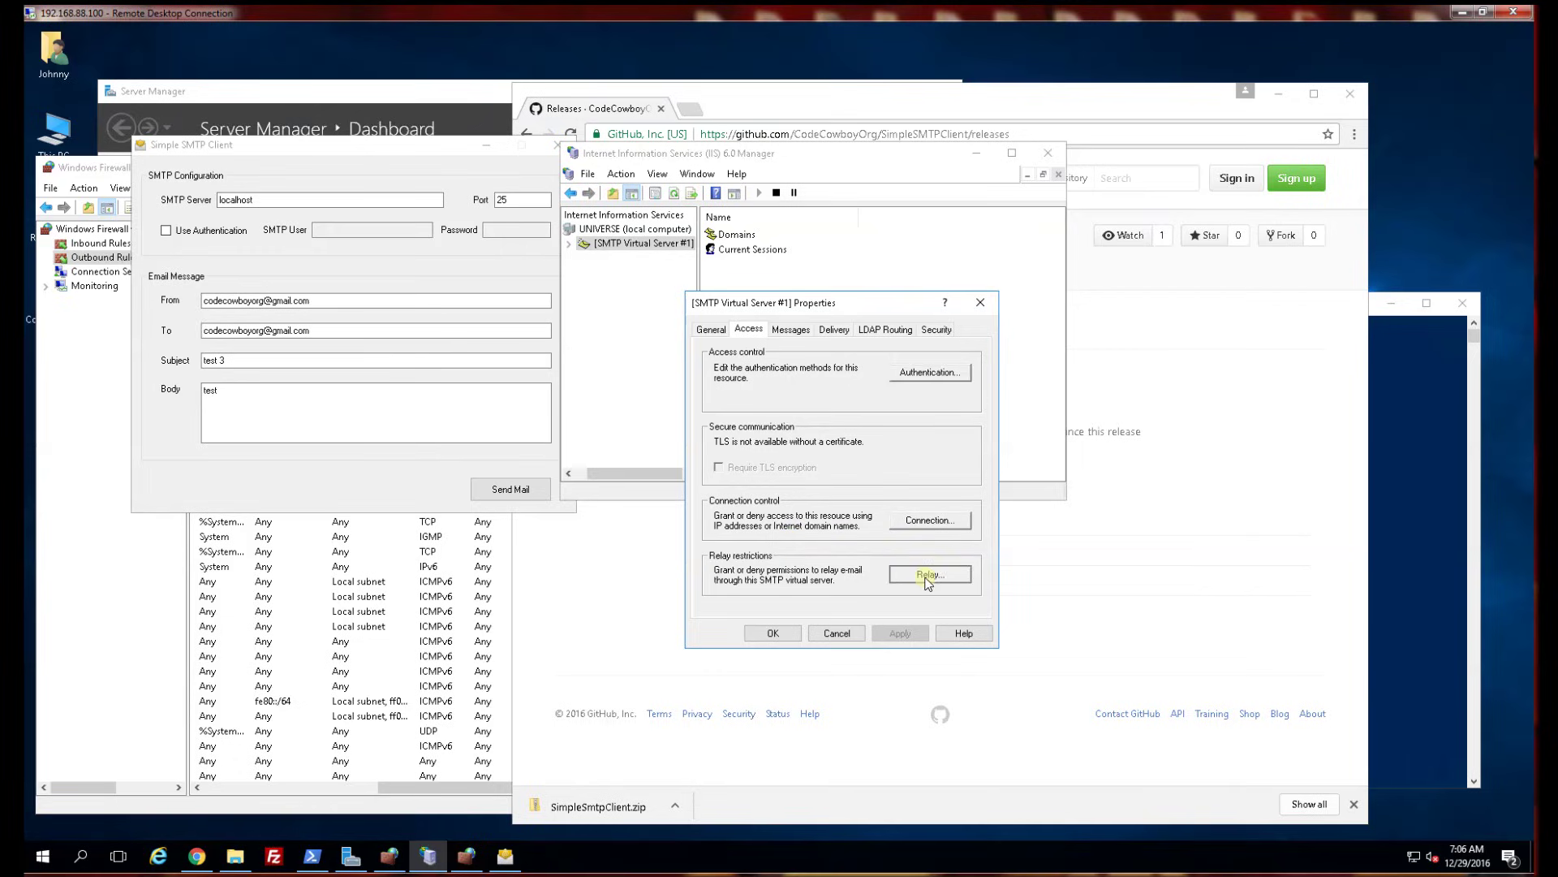
pyautogui.click(912, 641)
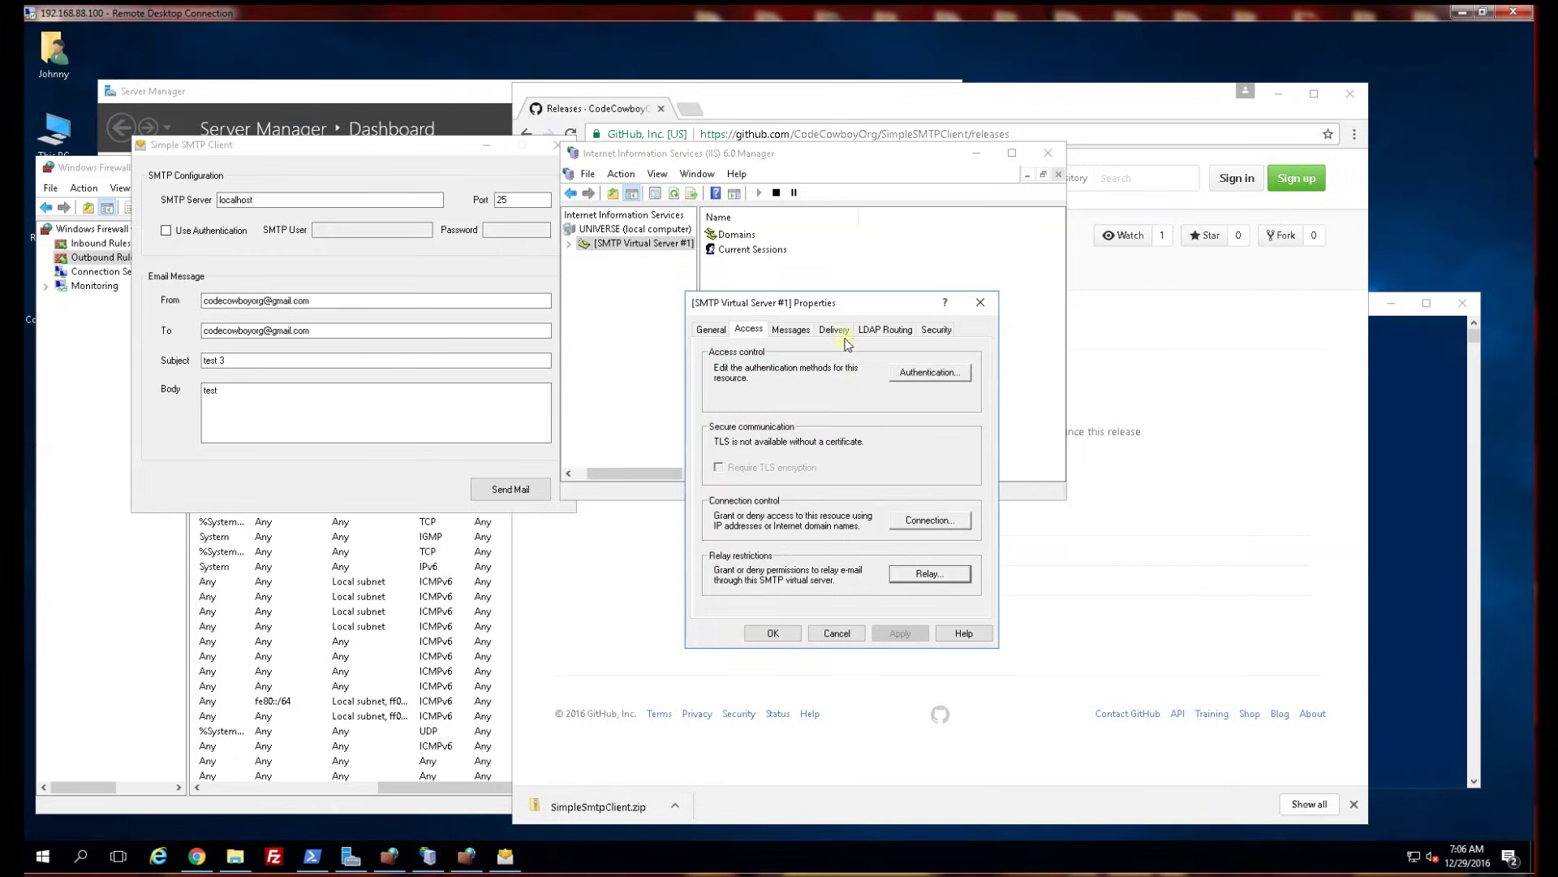
# Check the Advanced Delivery smart host smtp2.comcast.net unchanged, then view Outbound Connections settings
pyautogui.click(834, 328)
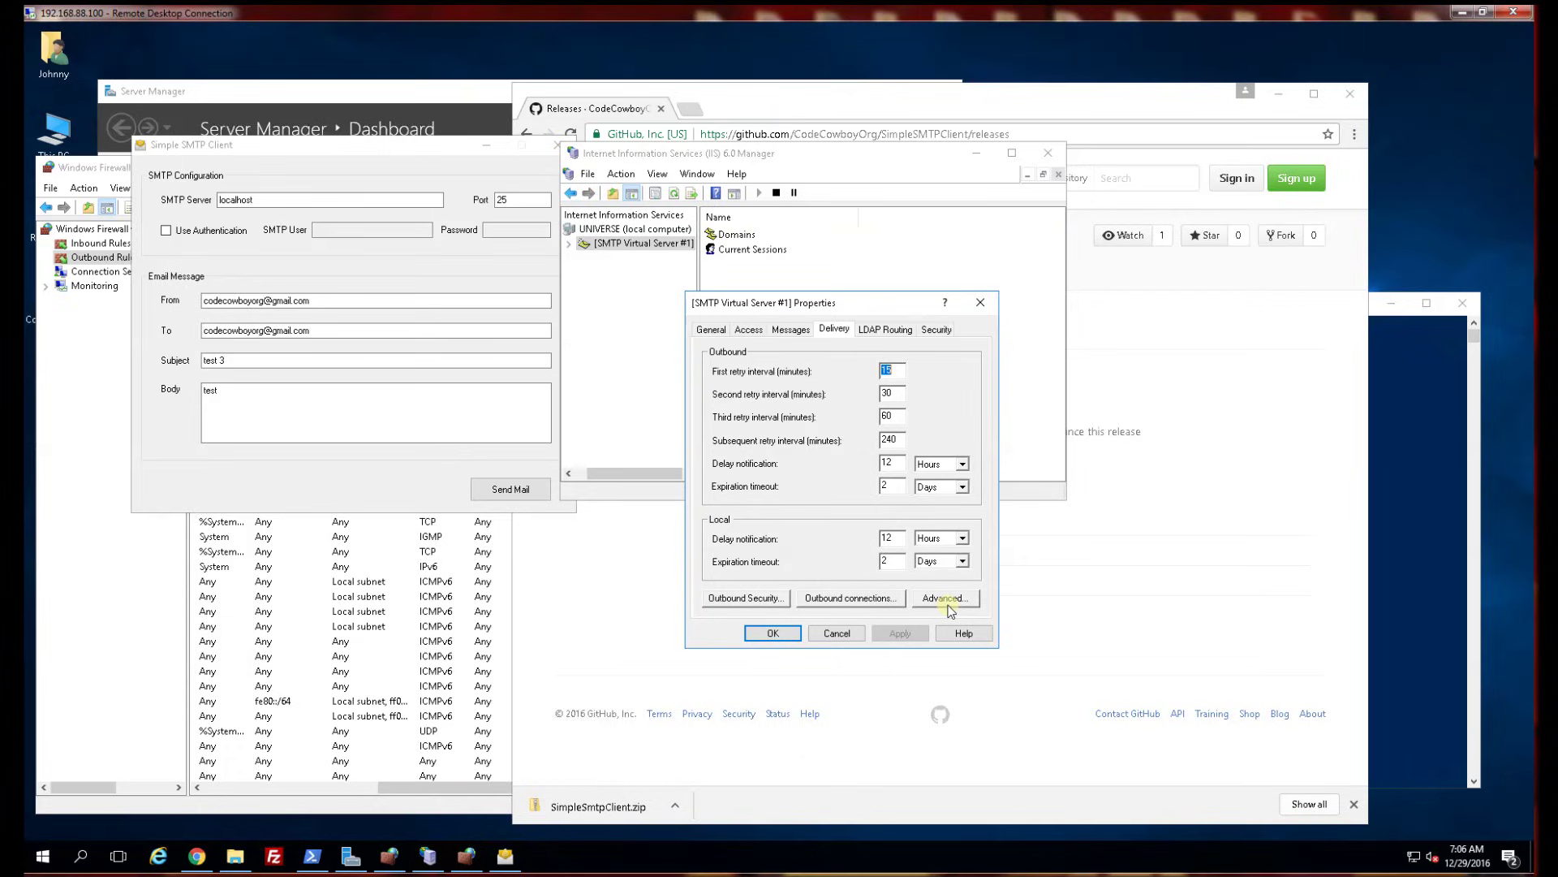
pyautogui.click(948, 600)
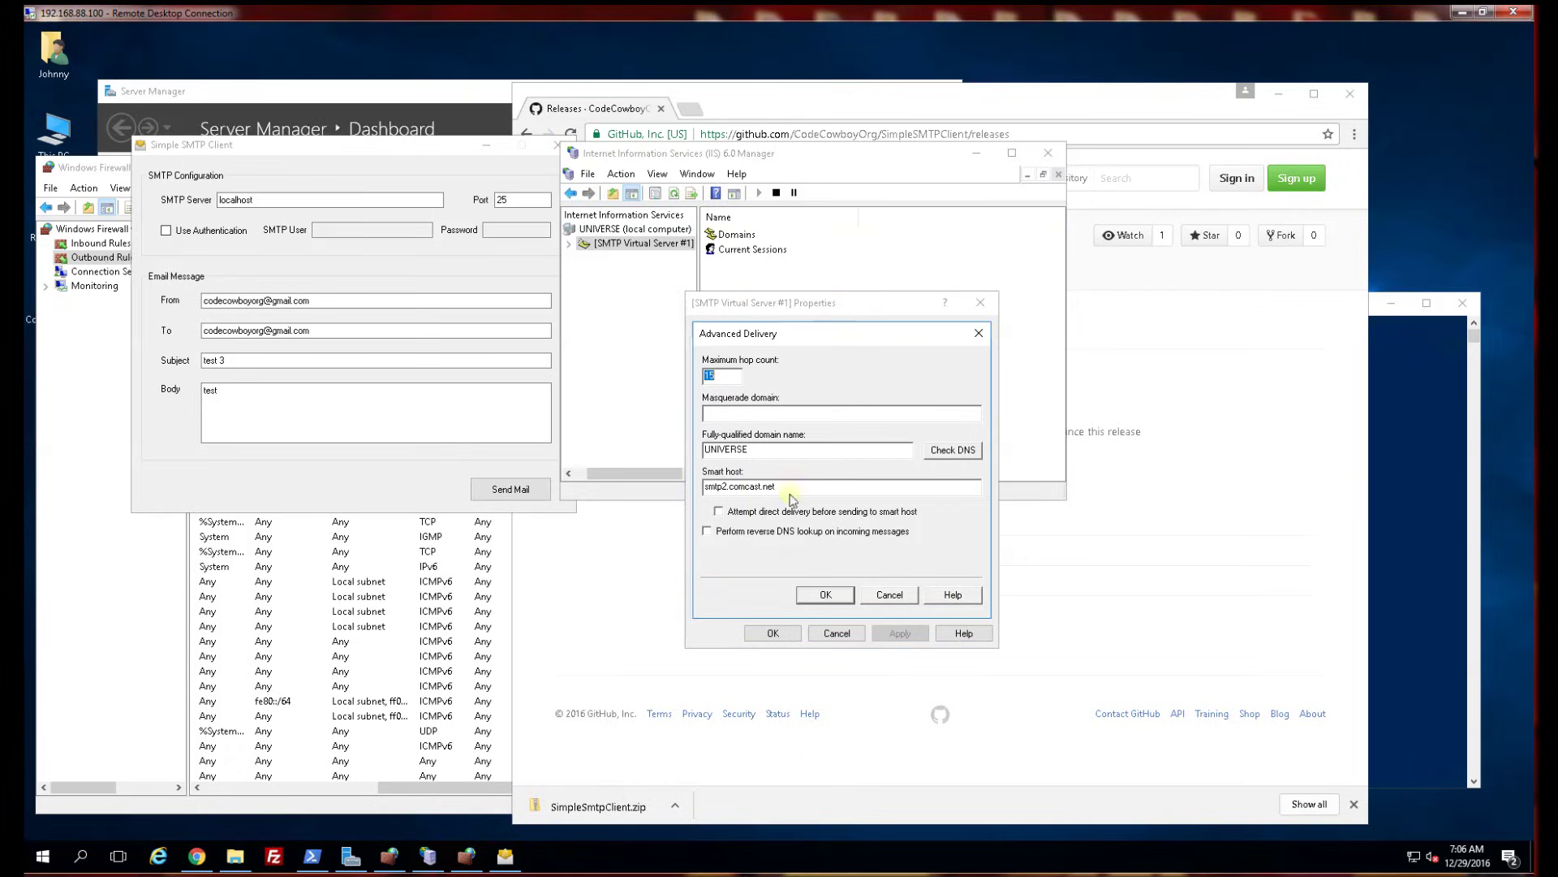
pyautogui.moveTo(789, 487); pyautogui.dragTo(703, 487)
pyautogui.click(890, 597)
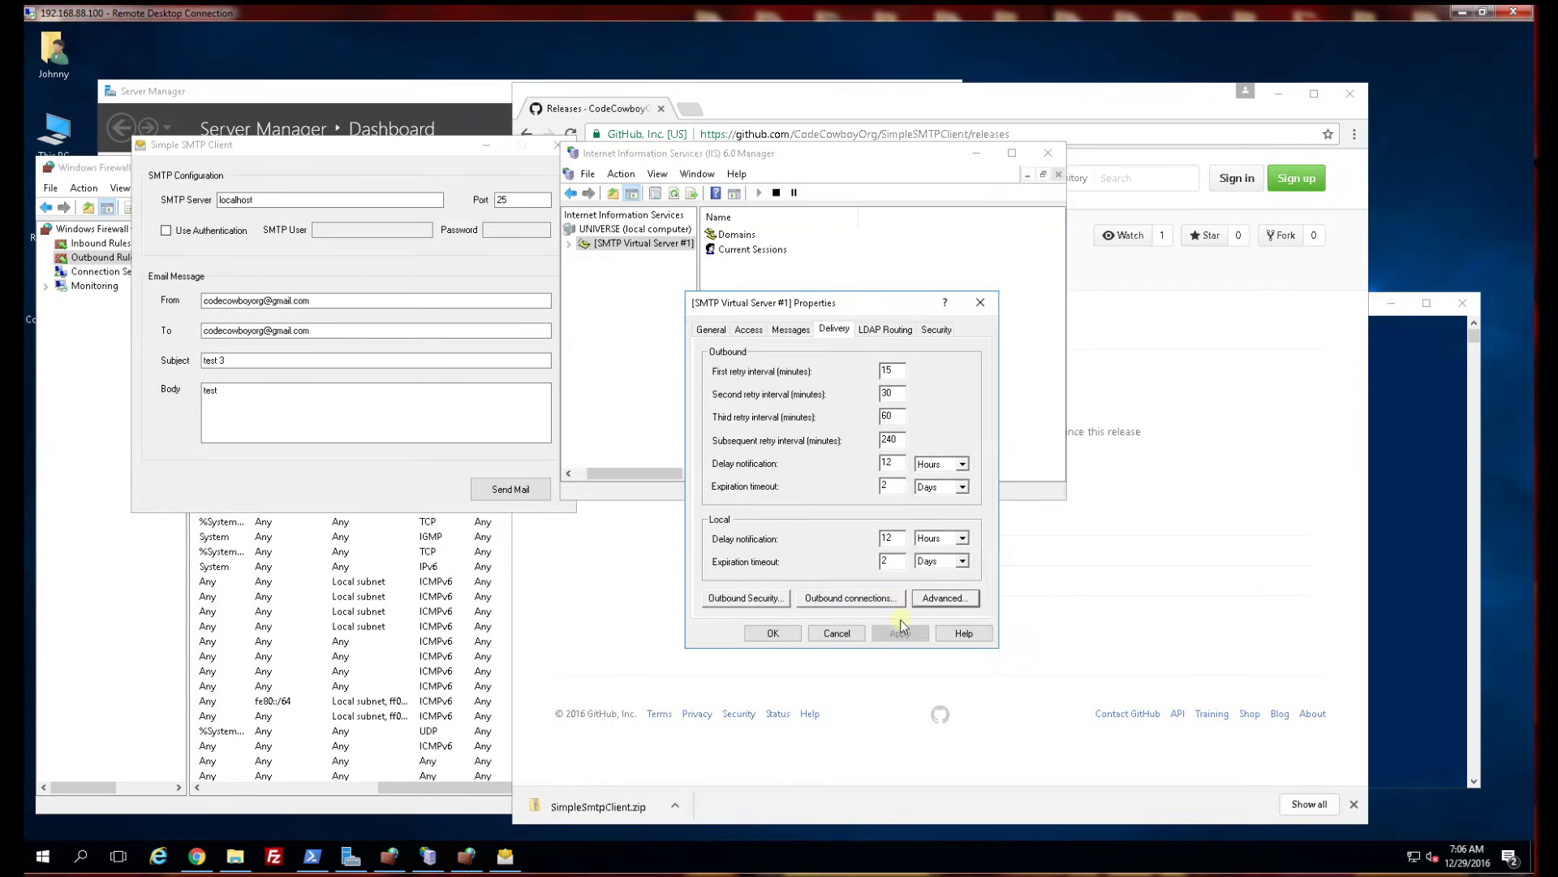
pyautogui.click(861, 603)
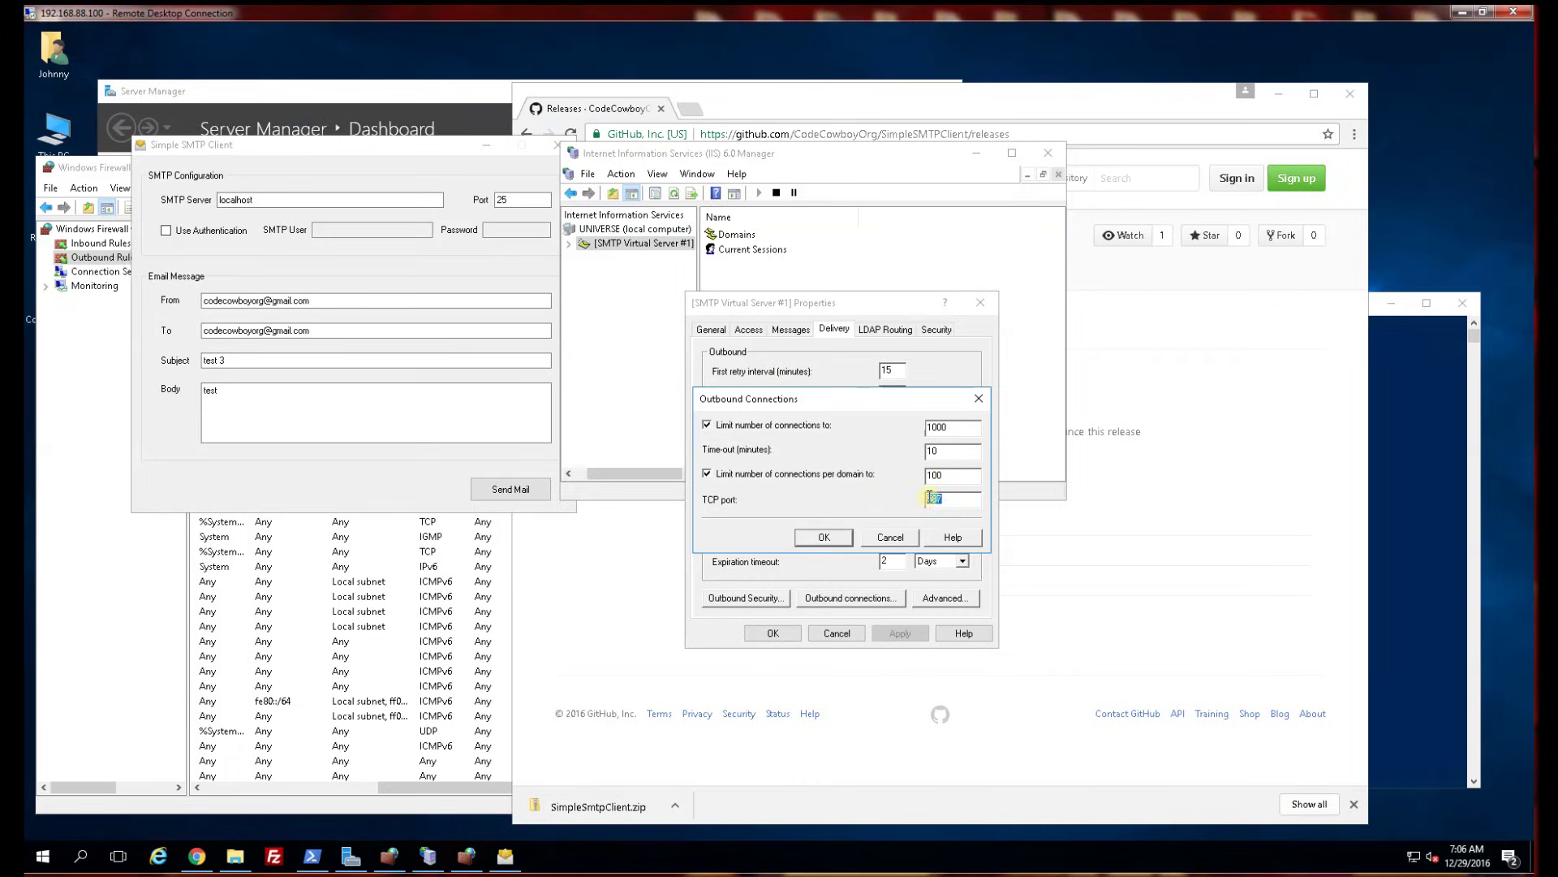
pyautogui.doubleClick(945, 499)
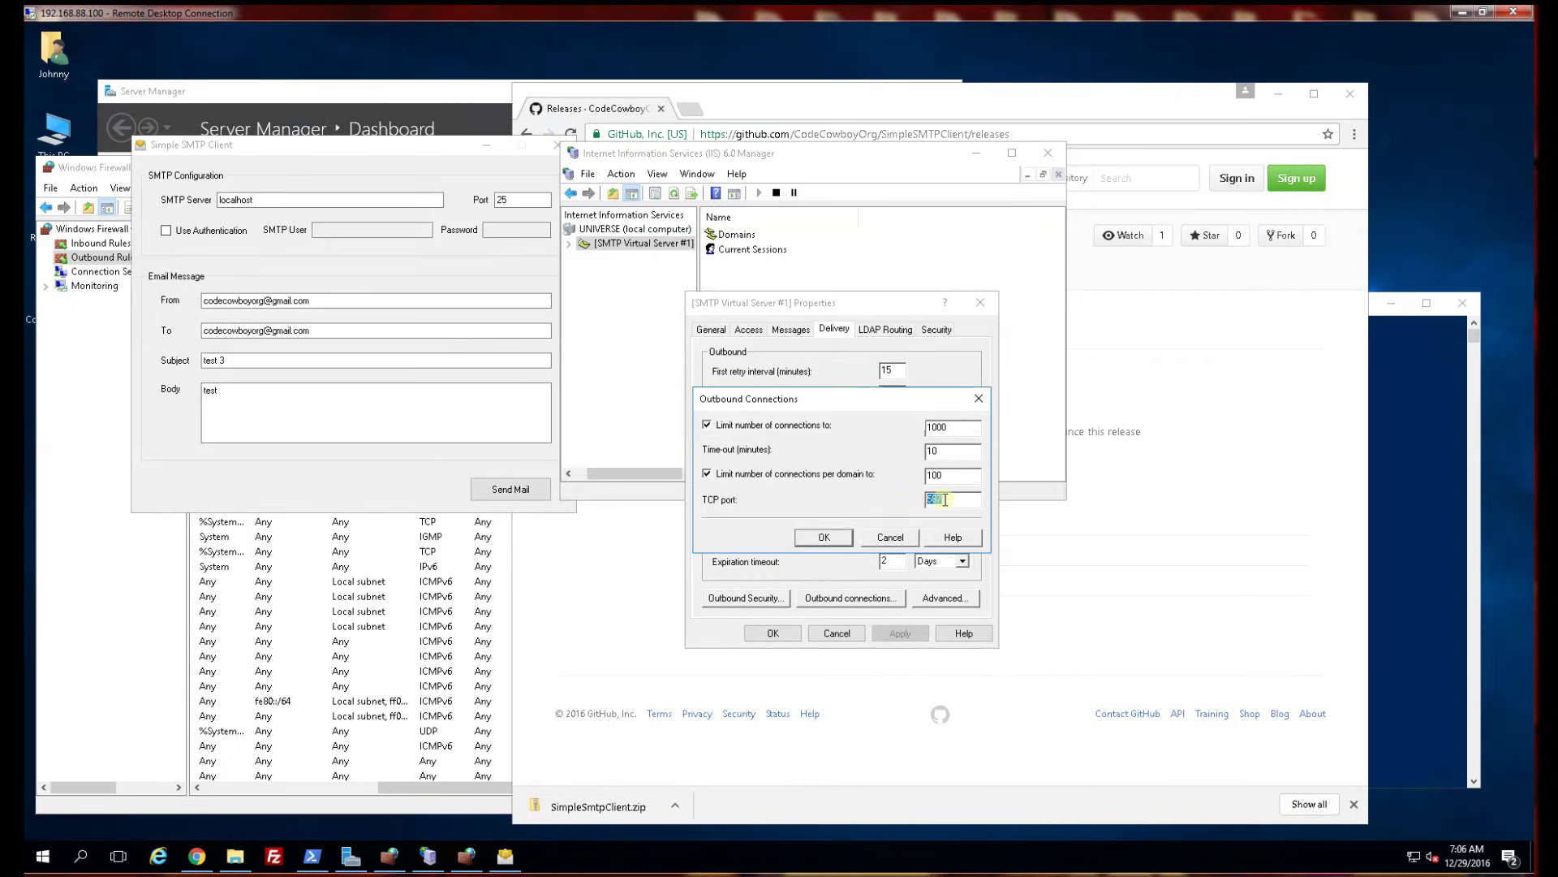
pyautogui.click(893, 536)
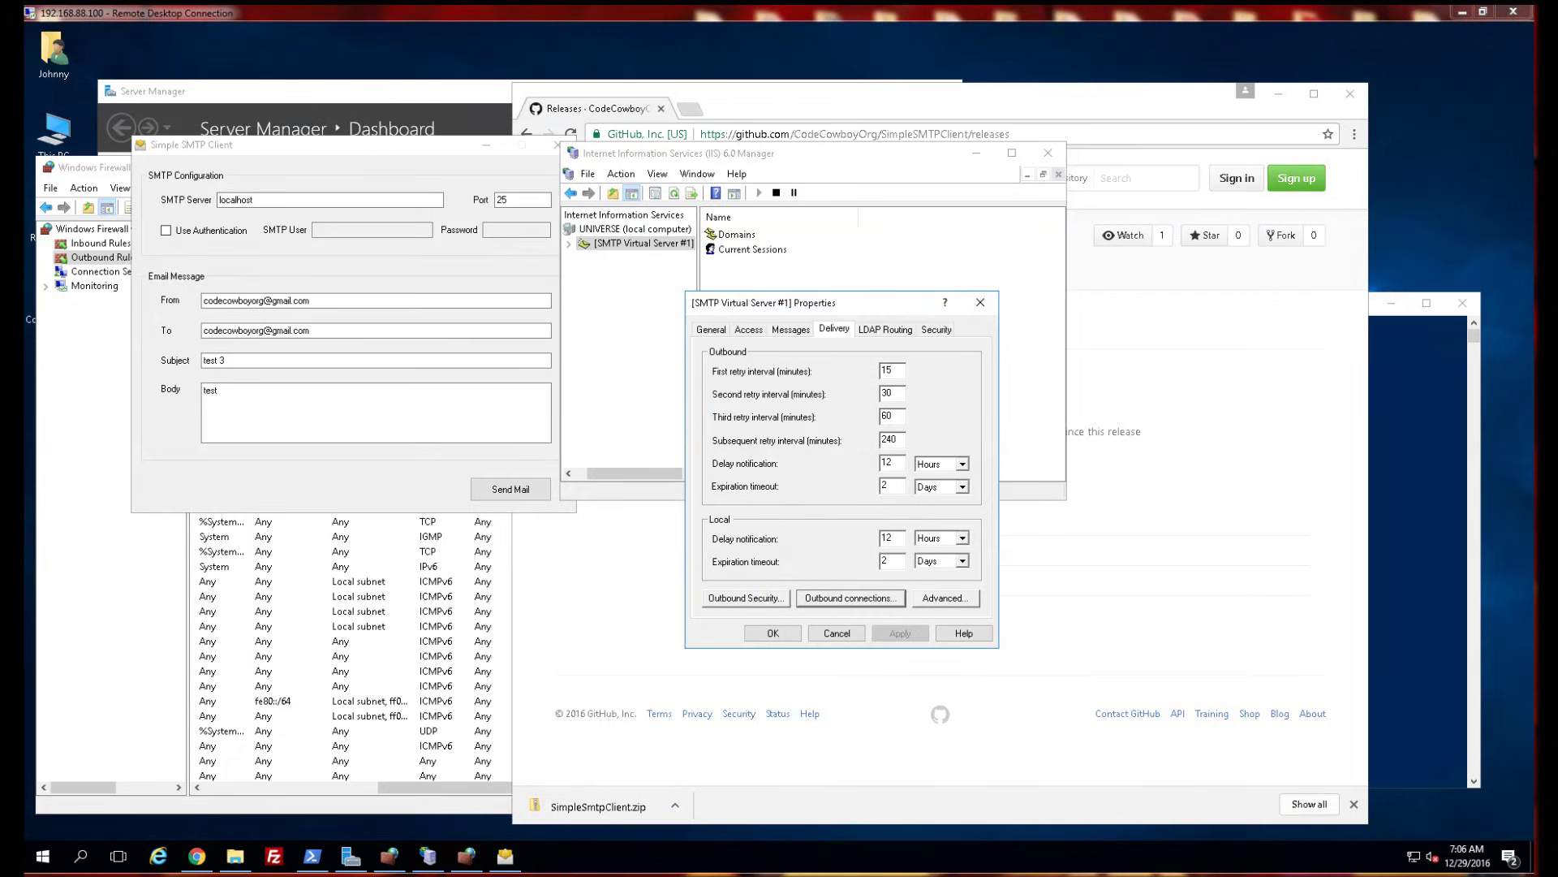
pyautogui.click(739, 599)
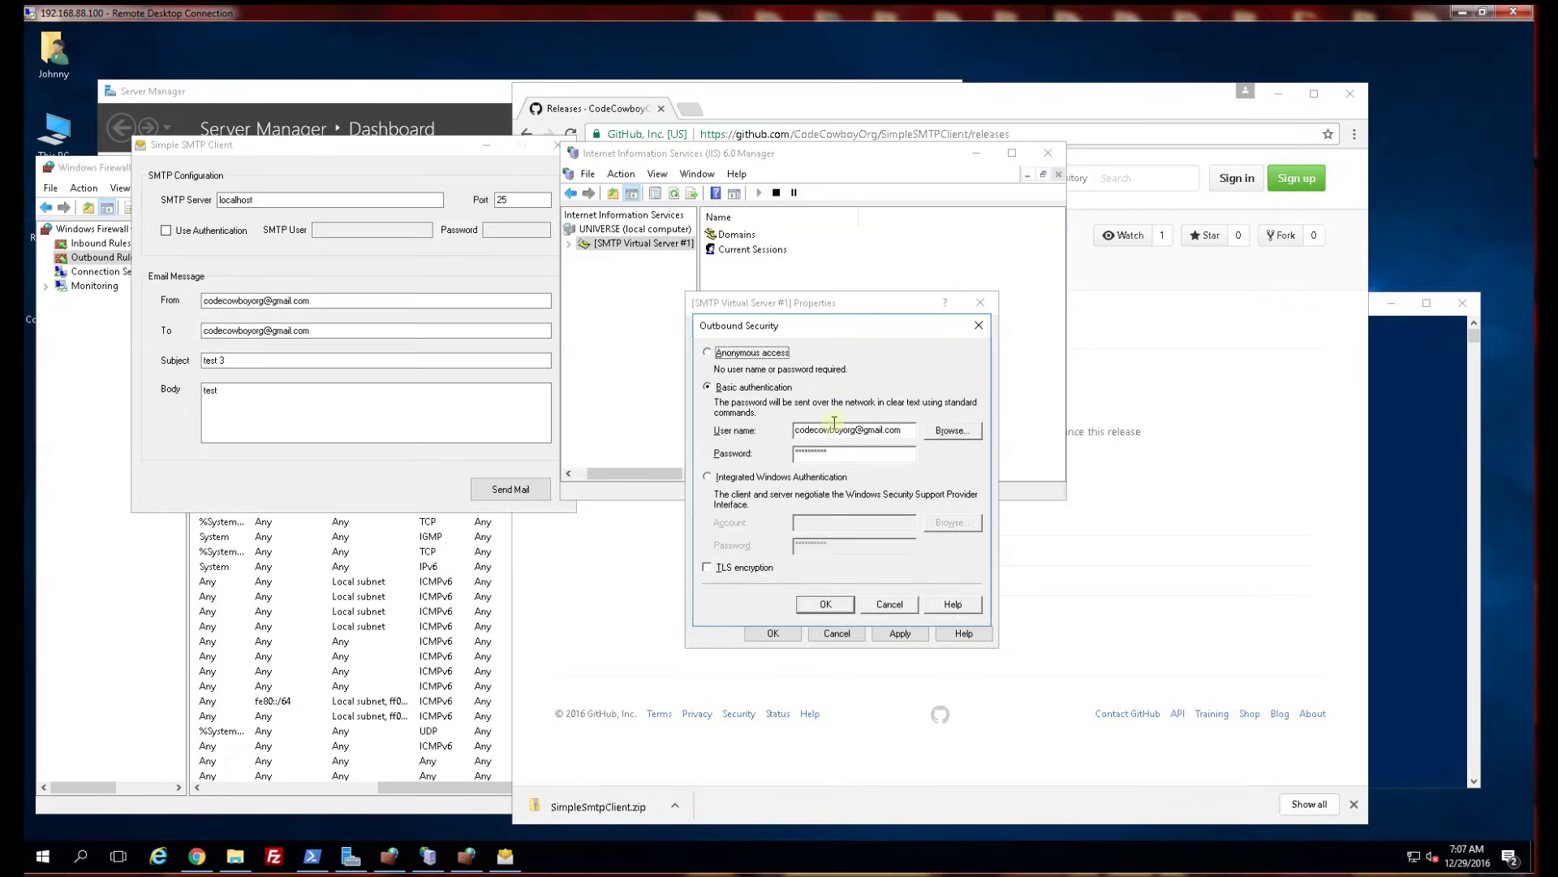
pyautogui.click(725, 354)
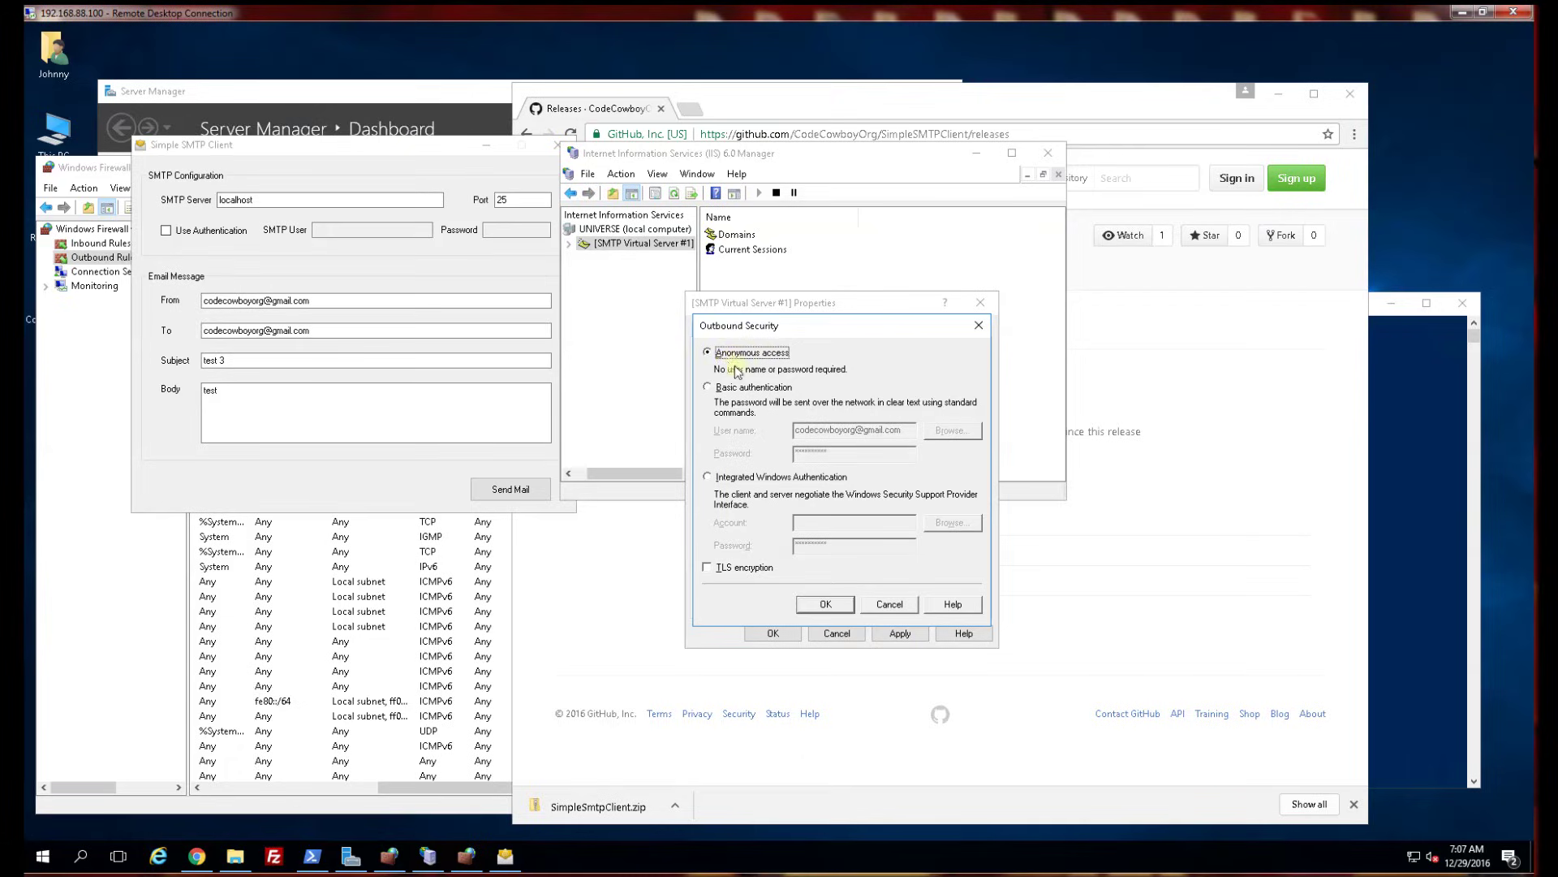
pyautogui.click(890, 604)
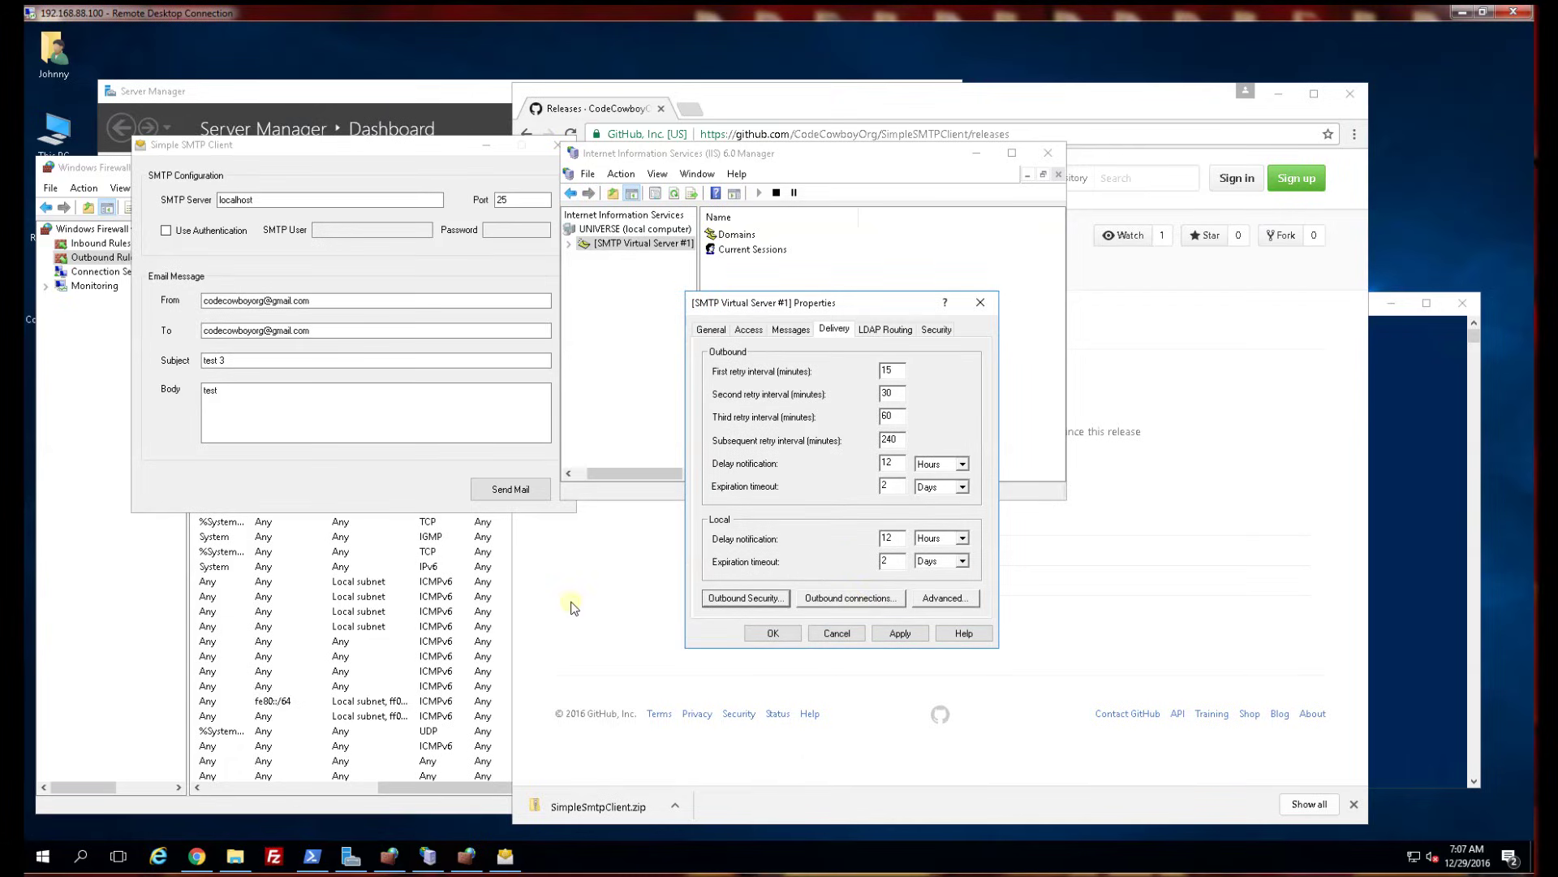
pyautogui.click(197, 856)
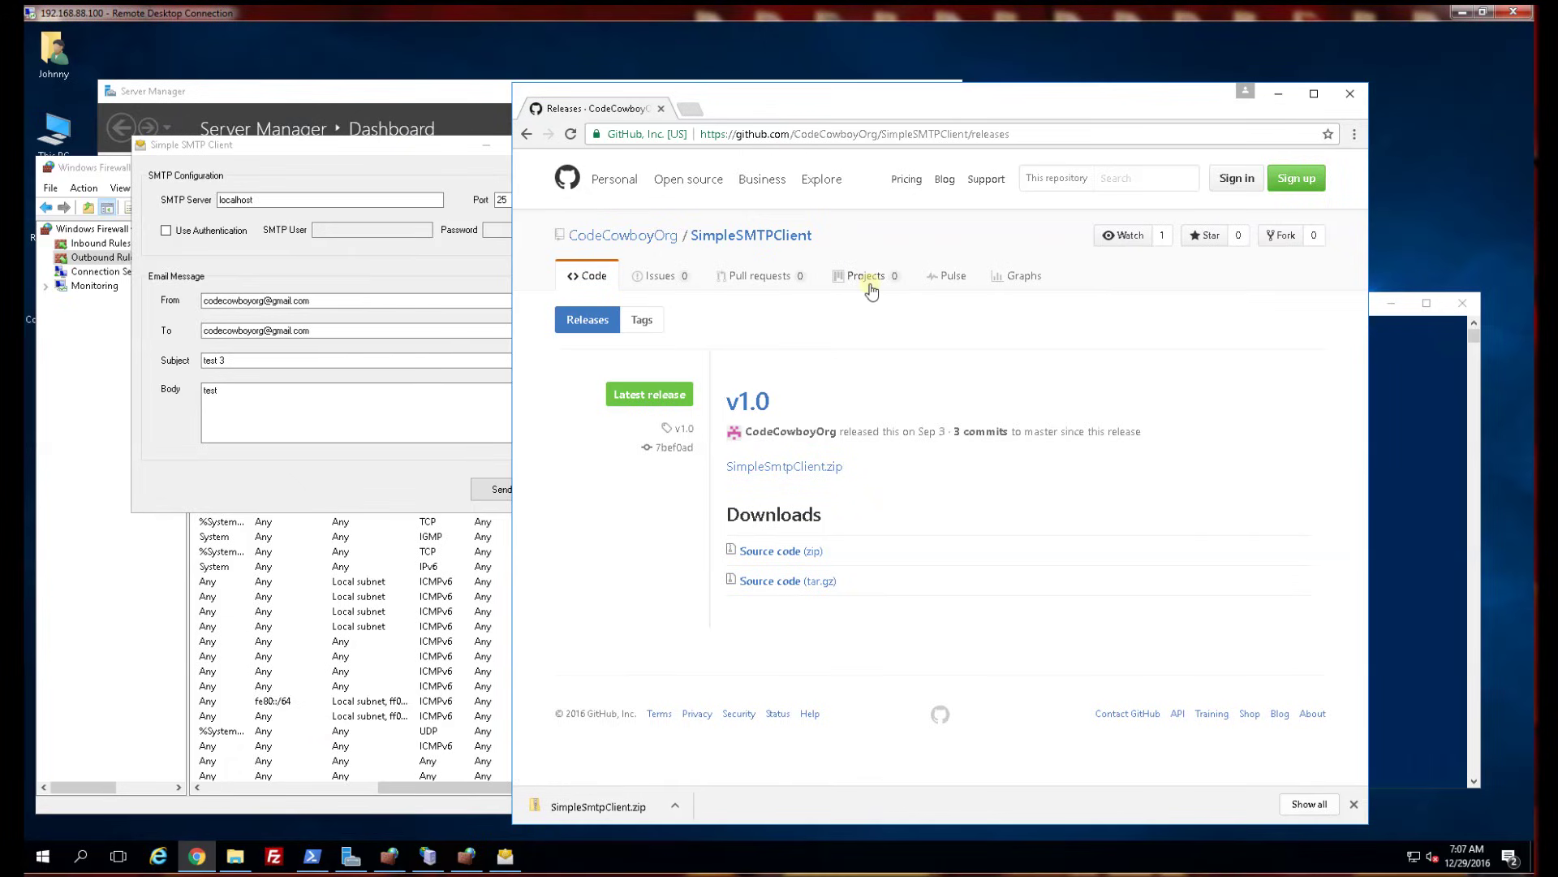
# Return to the SimpleSMTPClient repository README screenshot and bring the Simple SMTP Client forward
pyautogui.click(526, 133)
pyautogui.scroll(-1, 966, 478)
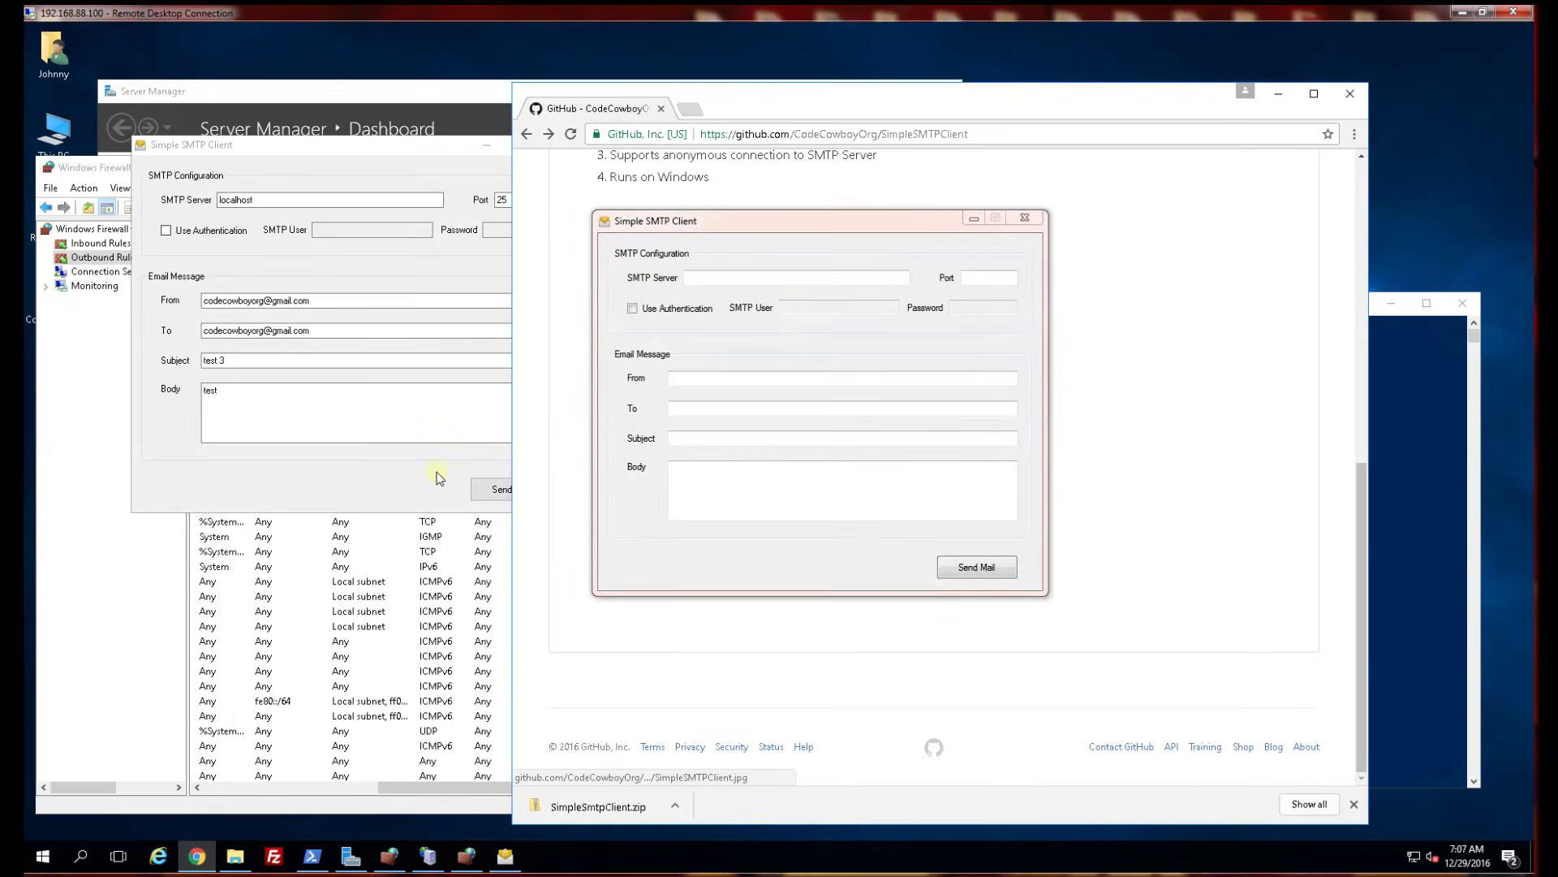
pyautogui.click(396, 482)
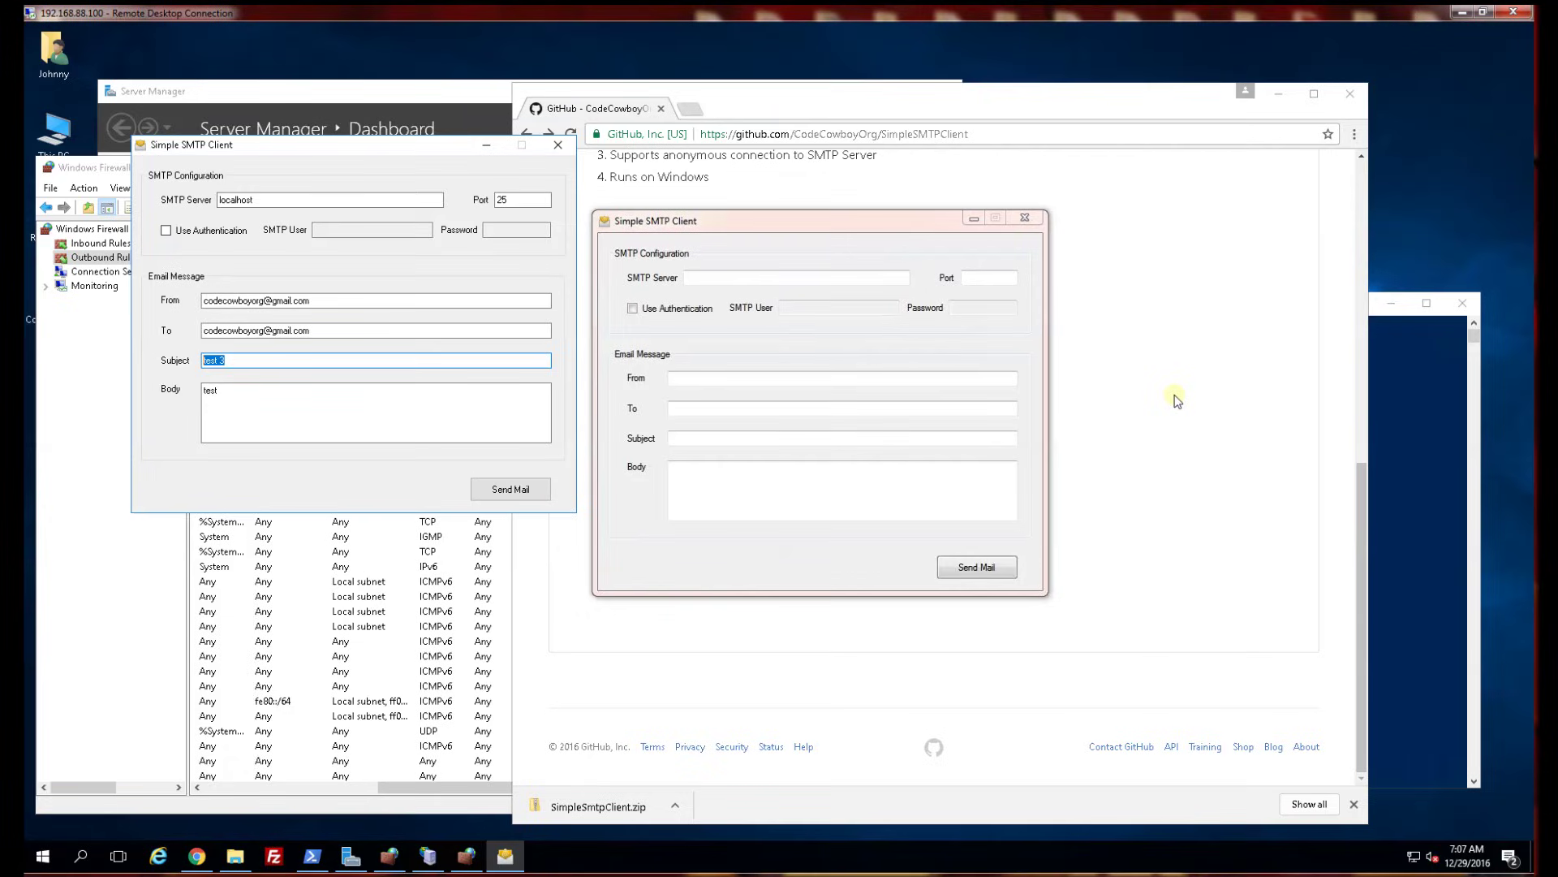